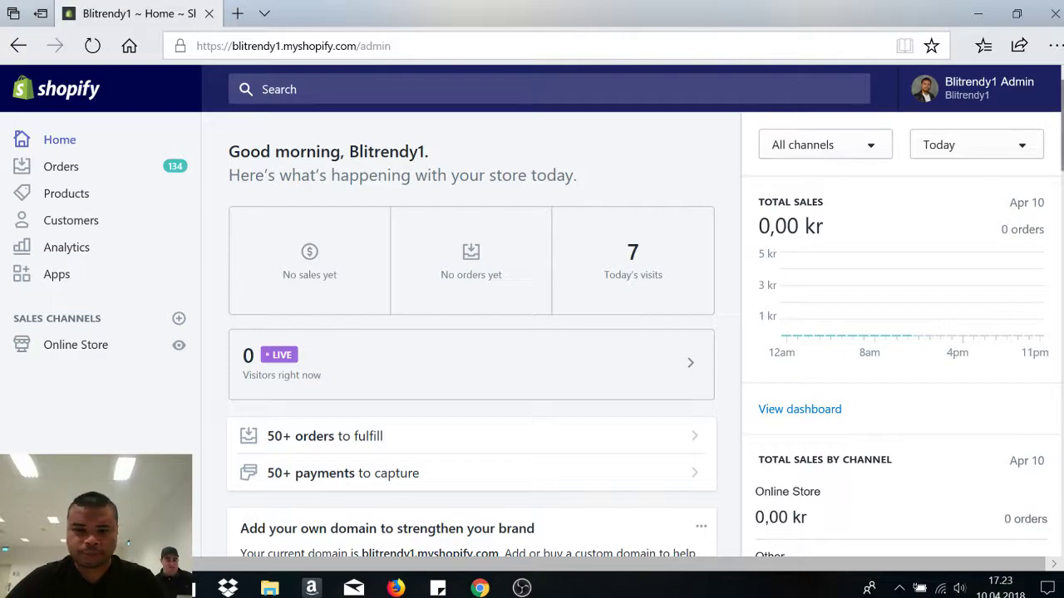
- Scroll the Home page to the search engine card and open the homepage title and meta description preferences
scroll(472, 350, "down", 3)
scroll(515, 308, "down", 3)
scroll(515, 308, "up", 1)
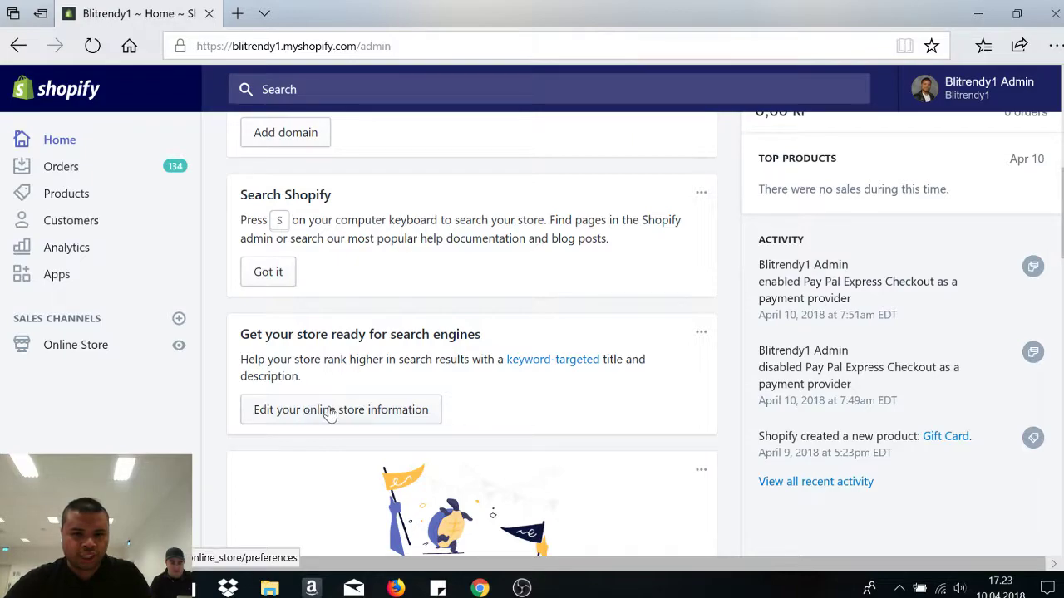
left_click(330, 414)
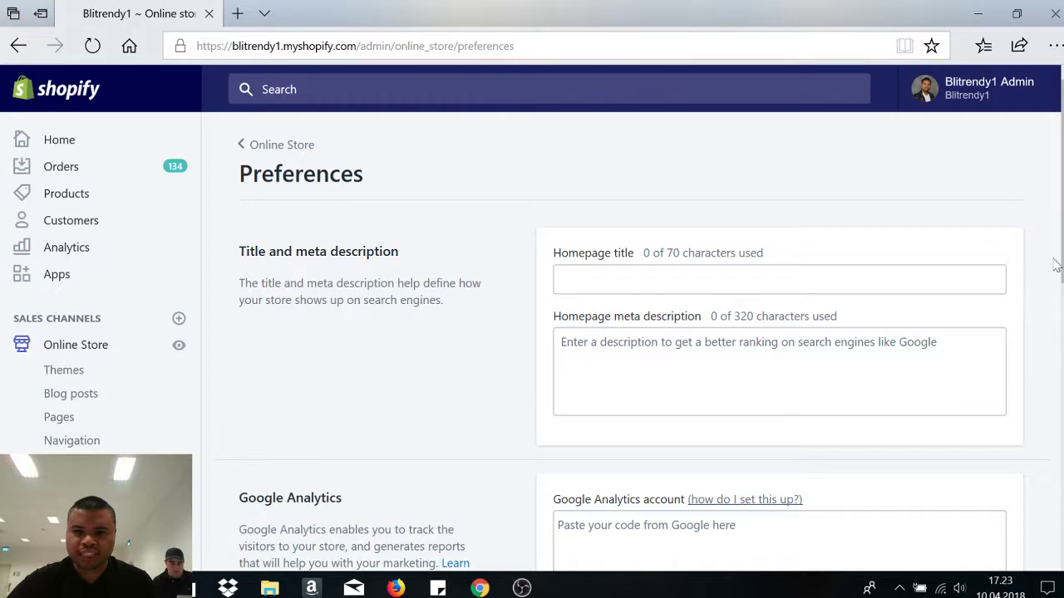
- Enter 'BliTrendy1 - The E-commerce for you, if you want unique fragrances' as the homepage title
scroll(632, 332, "down", 5)
scroll(632, 332, "up", 4)
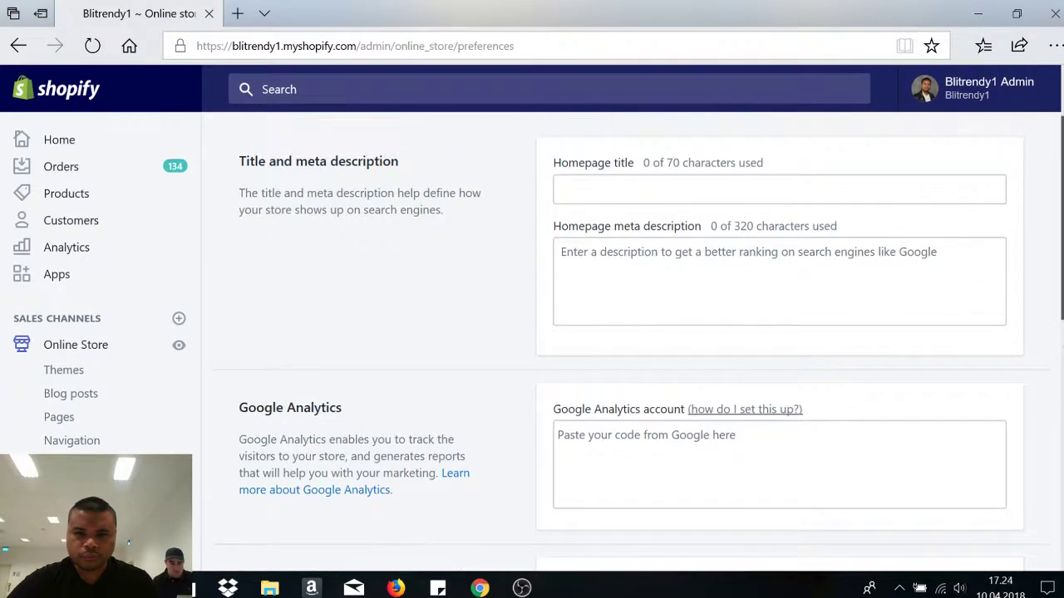
scroll(631, 333, "up", 1)
scroll(631, 332, "down", 1)
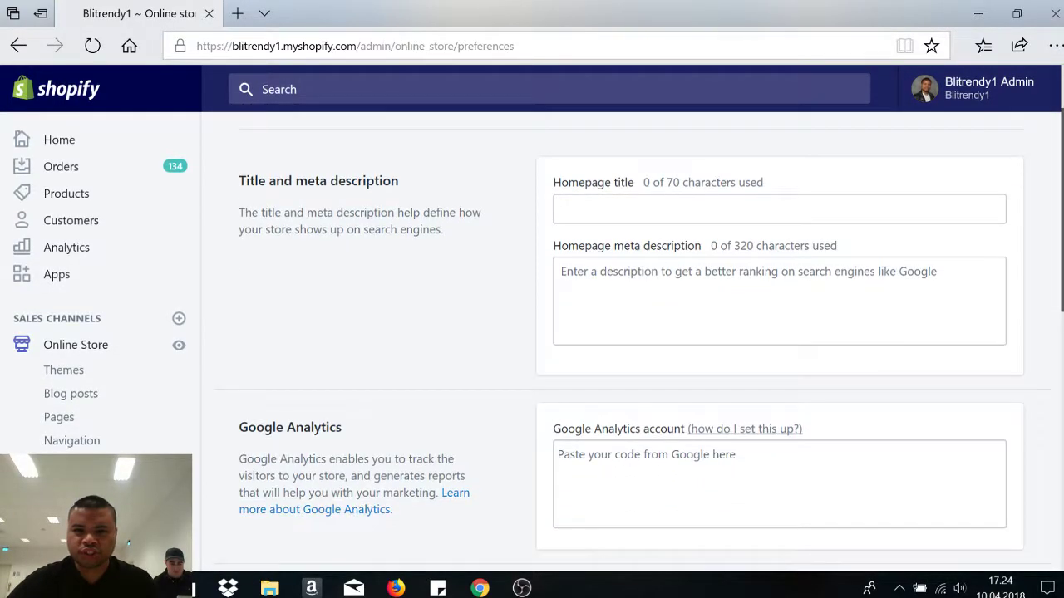
left_click(778, 208)
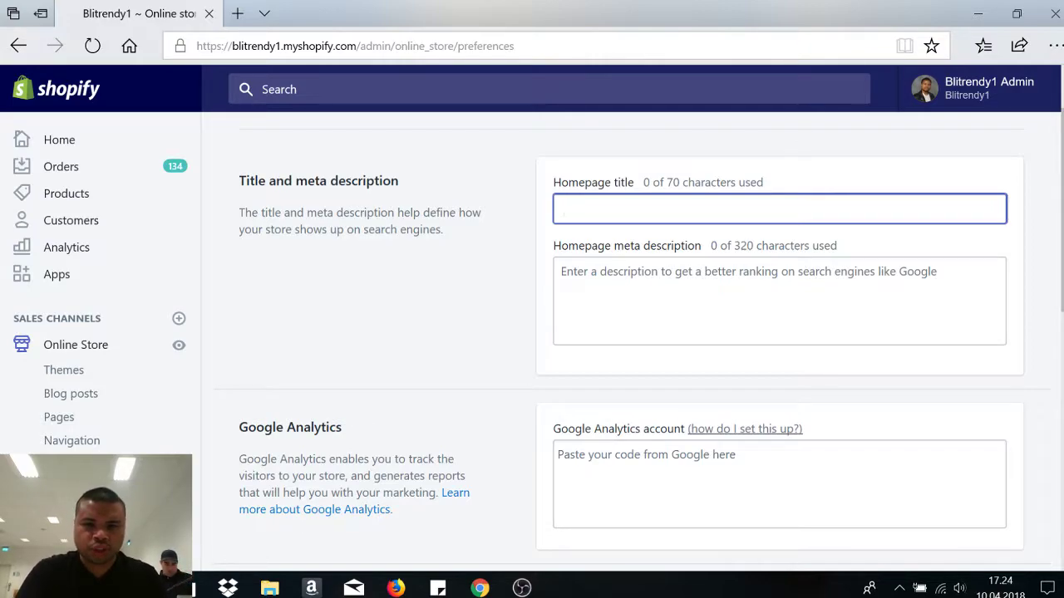
type("Bli Te")
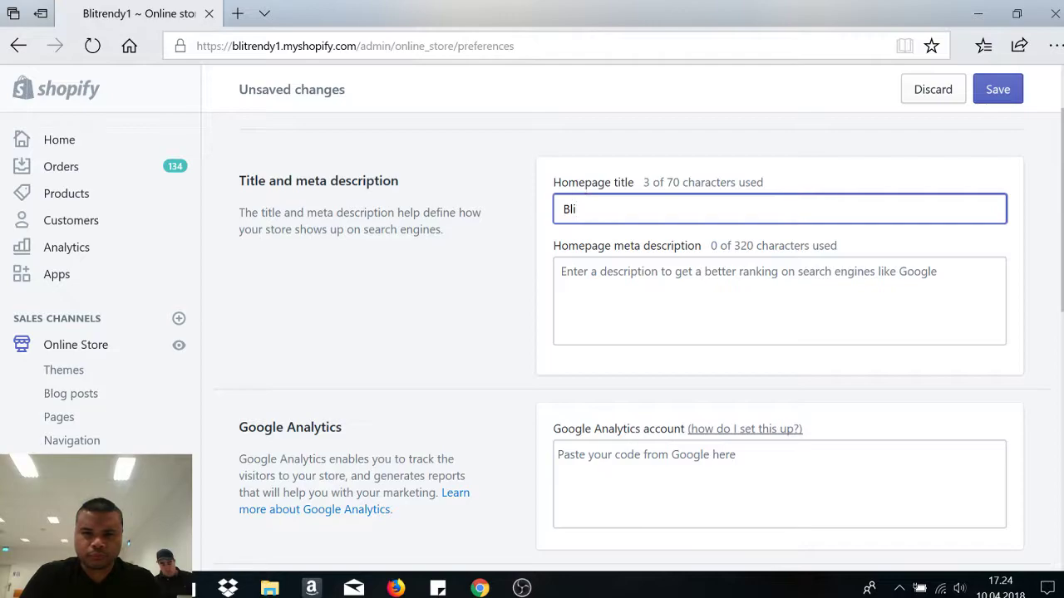
key("BackSpace")
key("BackSpace")
key("BackSpace")
type("BliT")
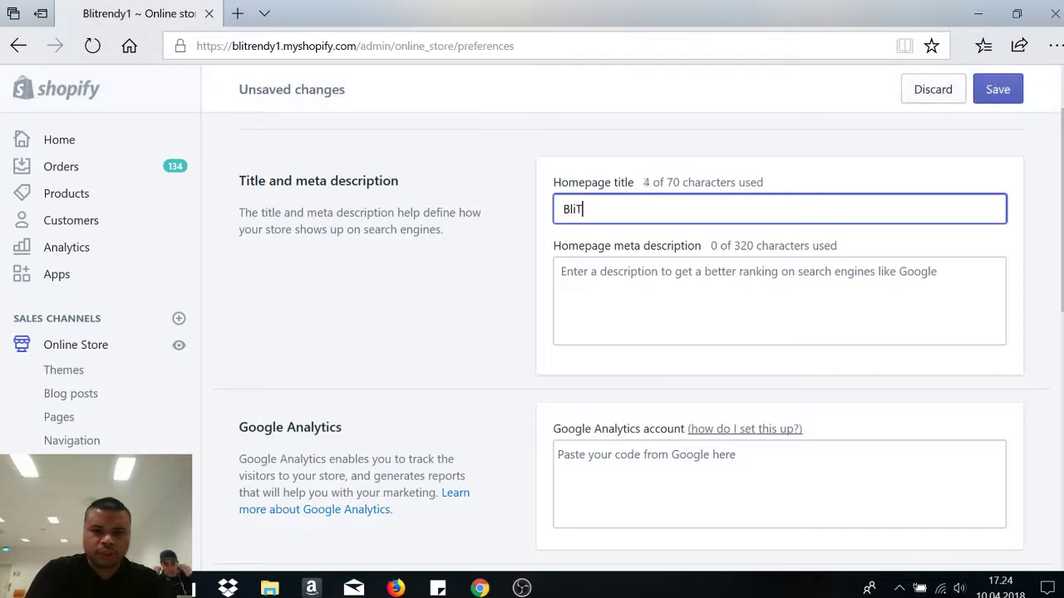
type("rendyu")
key("BackSpace")
key("BackSpace")
type("y")
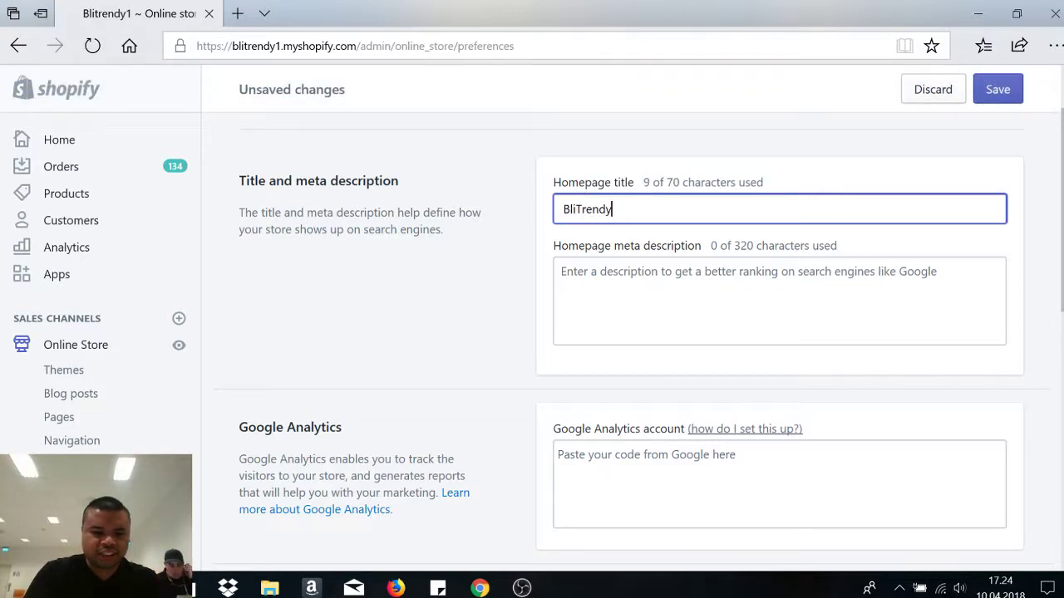
type("1 - Nett")
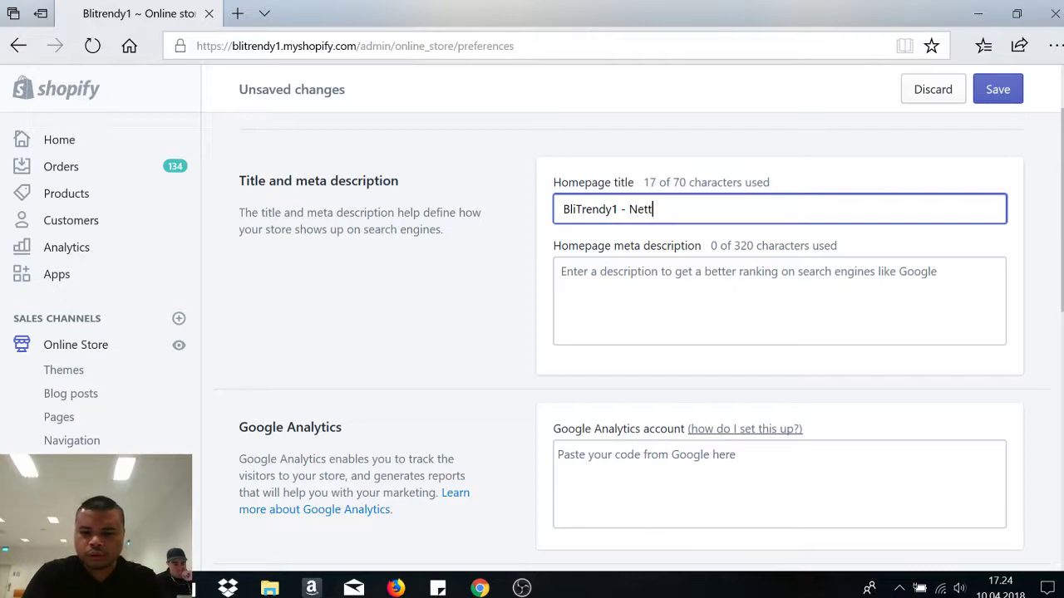
type("butikken")
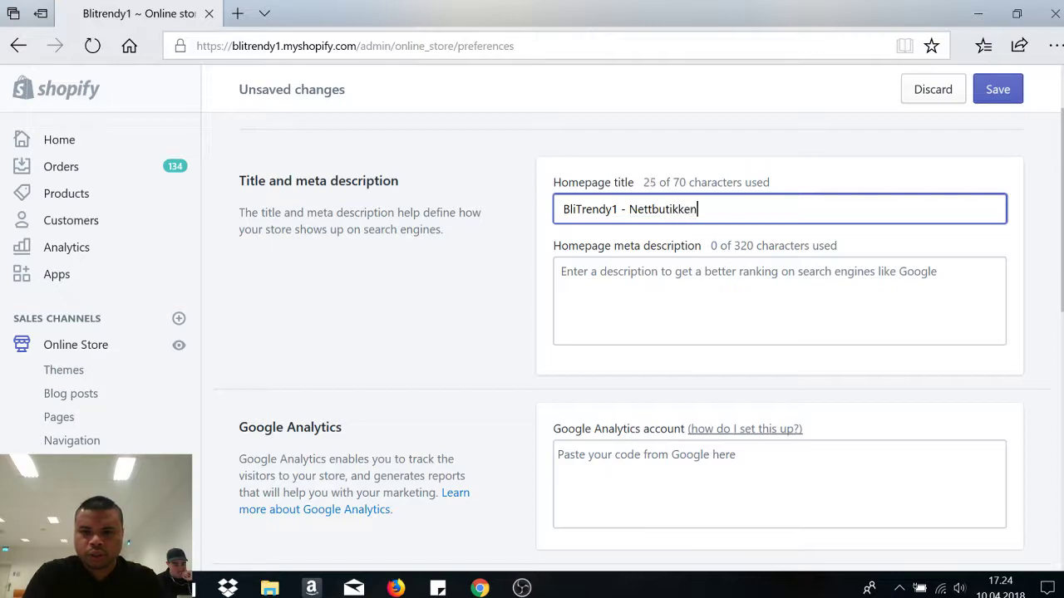
type(" for deg d")
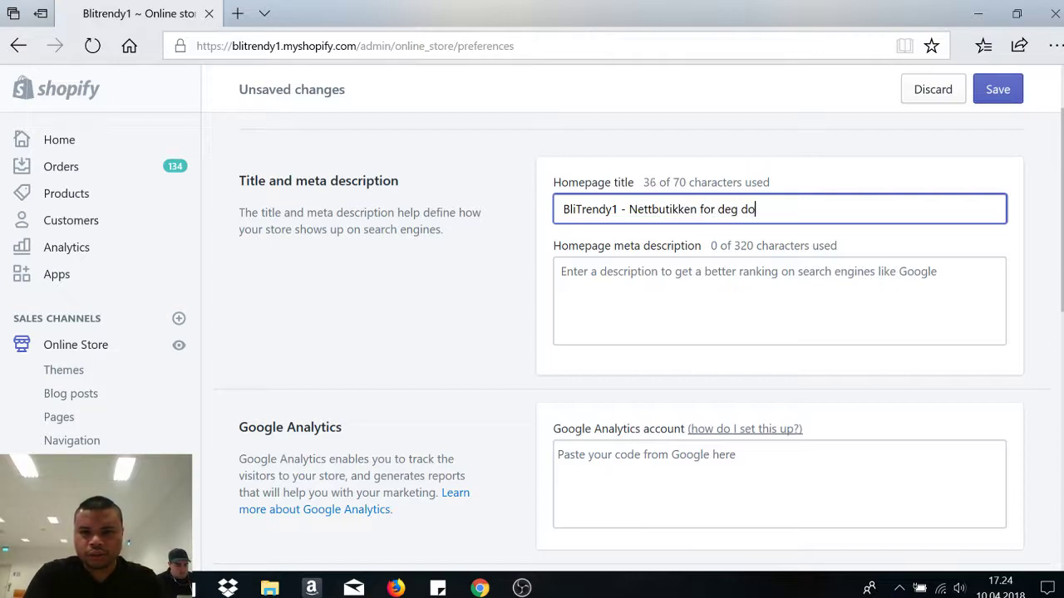
key("BackSpace")
type("so")
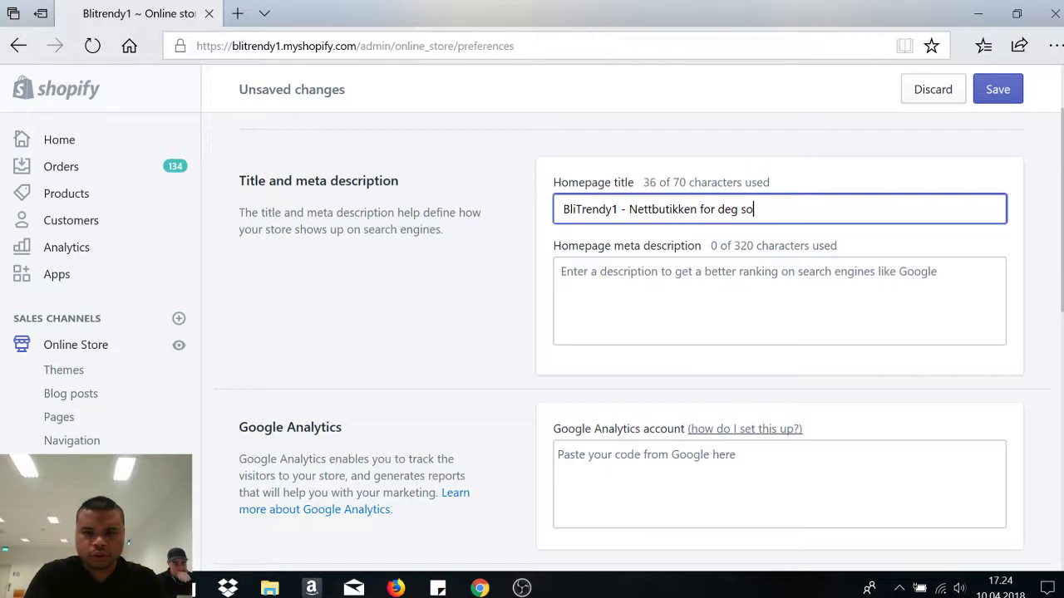
type("m vil ha uni")
key("BackSpace")
key("BackSpace")
key("BackSpace")
key("BackSpace")
key("BackSpace")
key("BackSpace")
key("BackSpace")
key("BackSpace")
key("BackSpace")
key("BackSpace")
key("BackSpace")
key("BackSpace")
key("BackSpace")
key("BackSpace")
key("BackSpace")
key("BackSpace")
key("BackSpace")
key("BackSpace")
key("BackSpace")
key("BackSpace")
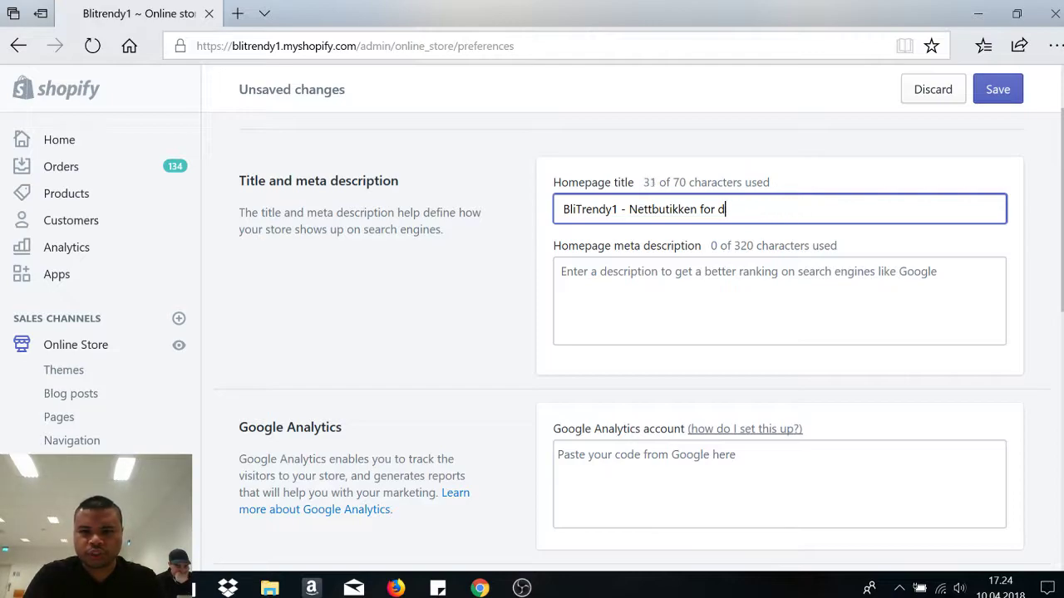
type("The")
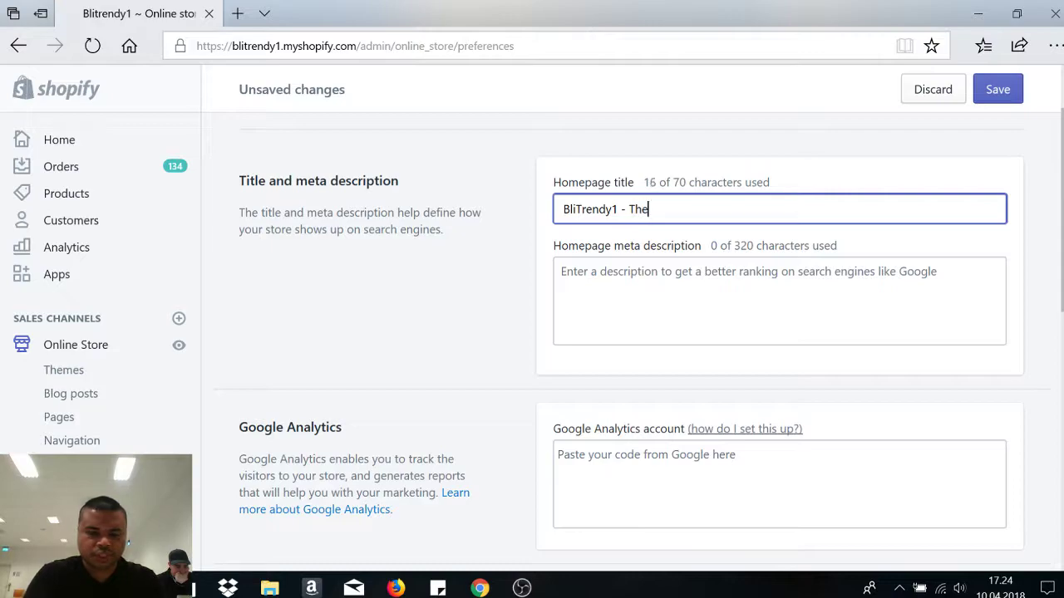
type(" E-commerce for you")
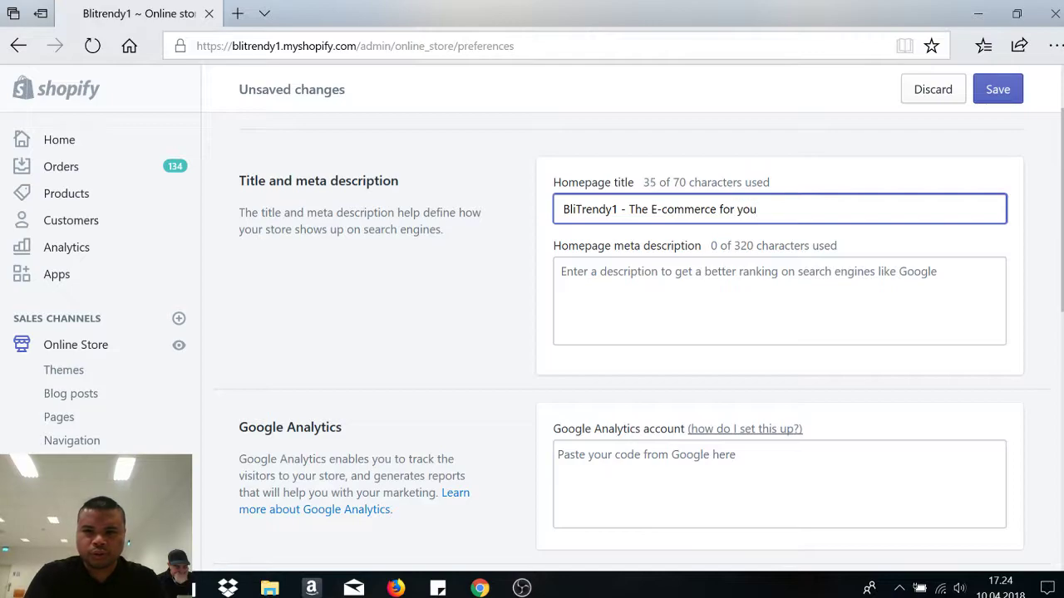
type(", if you want unique fragrances")
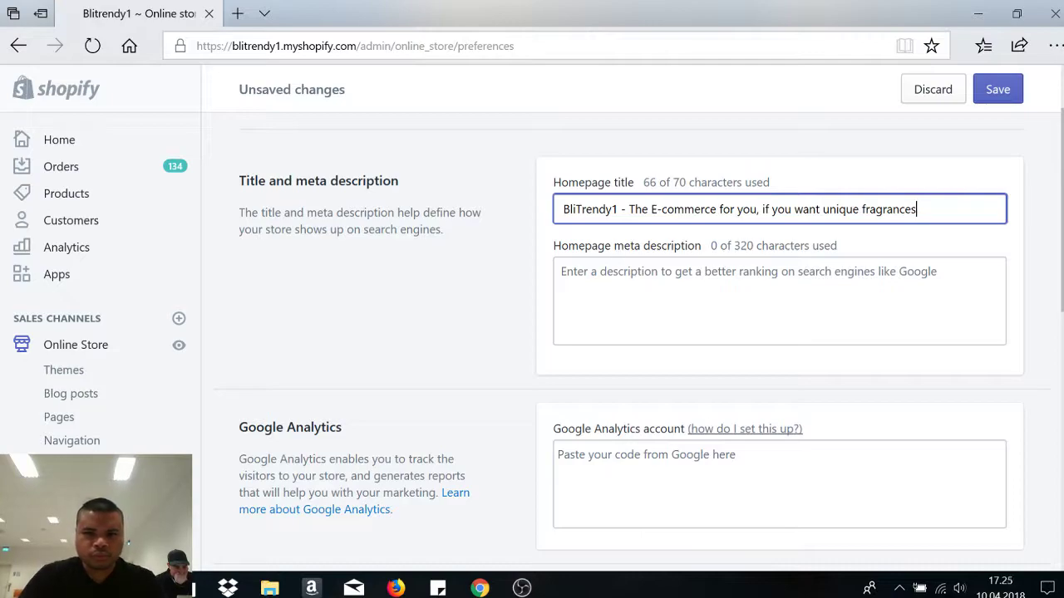
- Write the meta description 'We all want to be unique… BliTrendy1 offers you that opportunity.'
left_click(625, 278)
type("U")
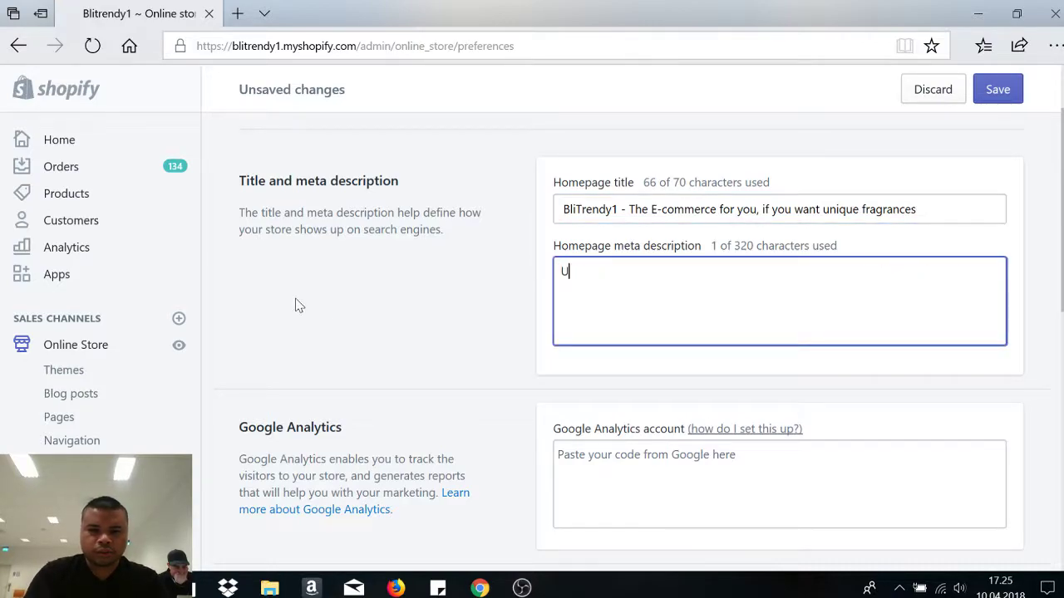
key("BackSpace")
type("We")
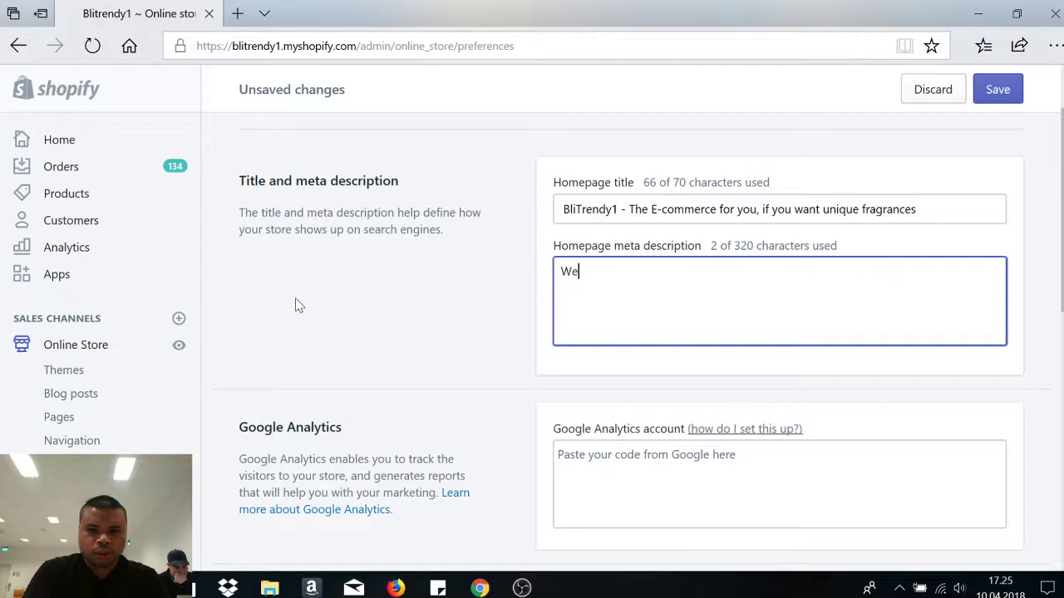
type(" all want to")
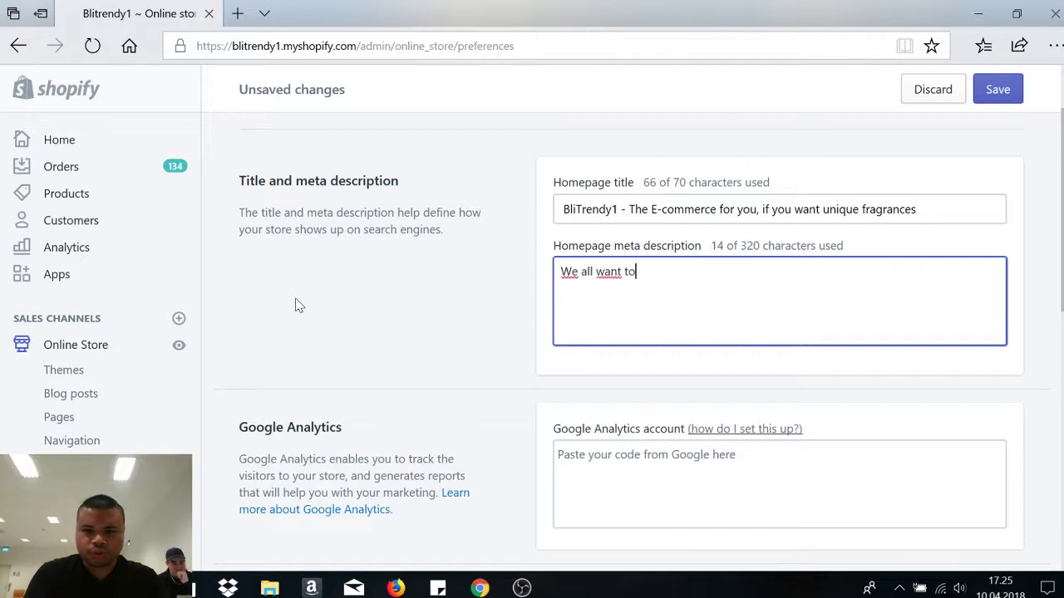
type(" be unique")
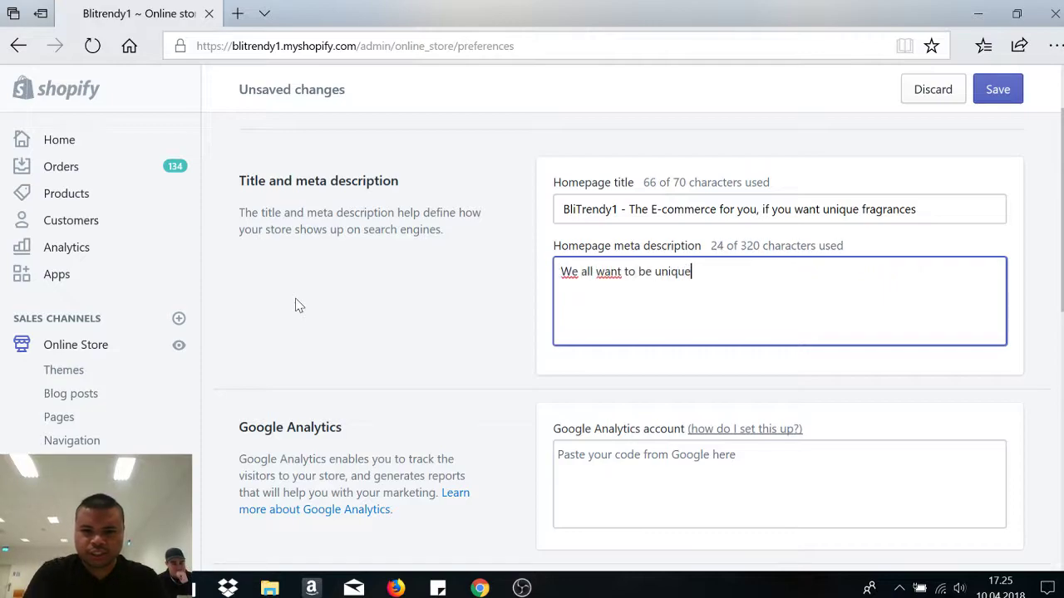
type(", and ")
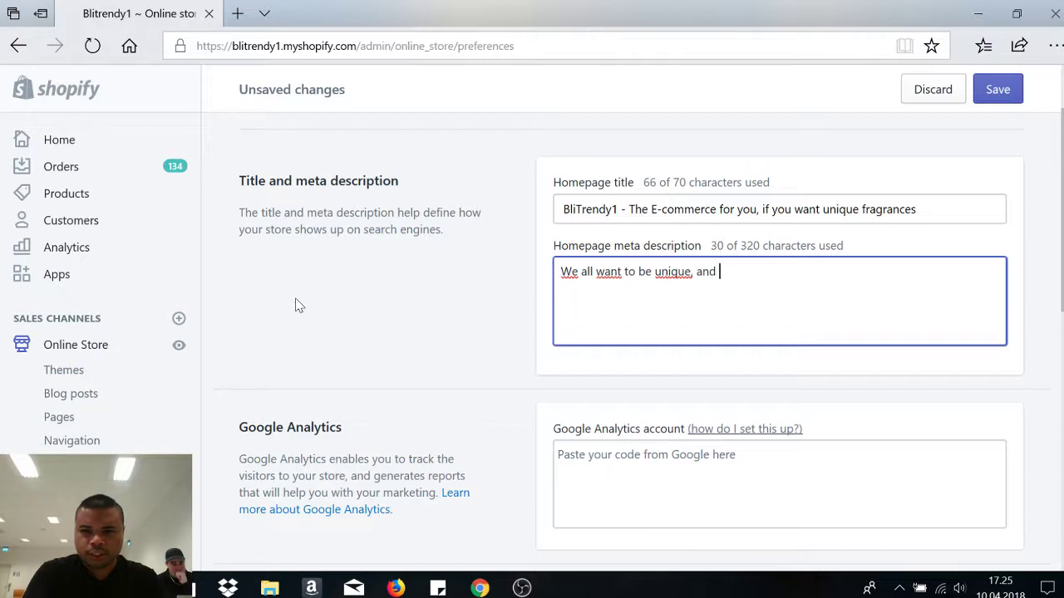
type("fra")
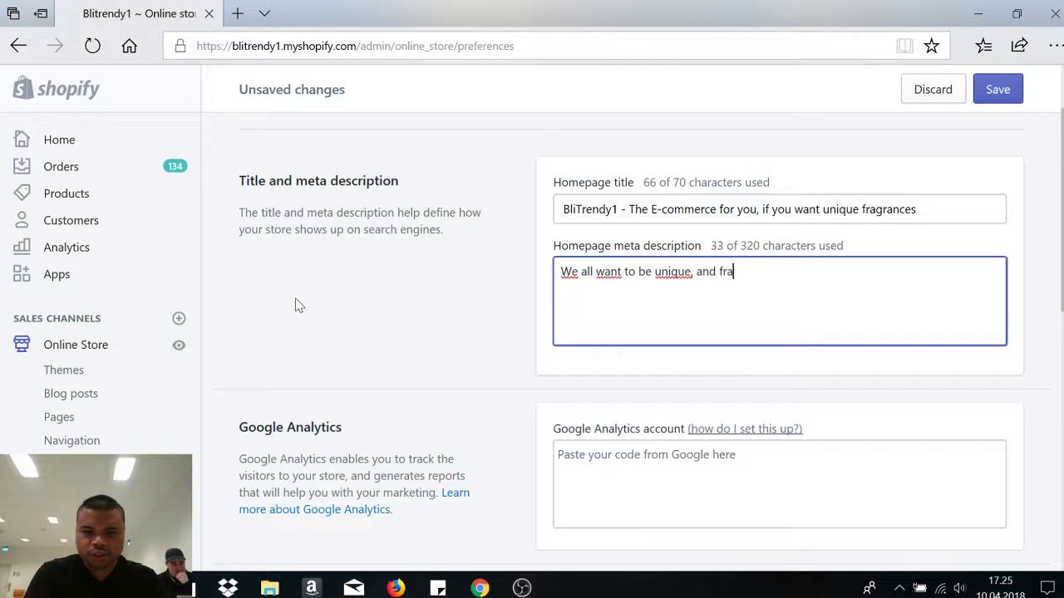
type("grances represents ")
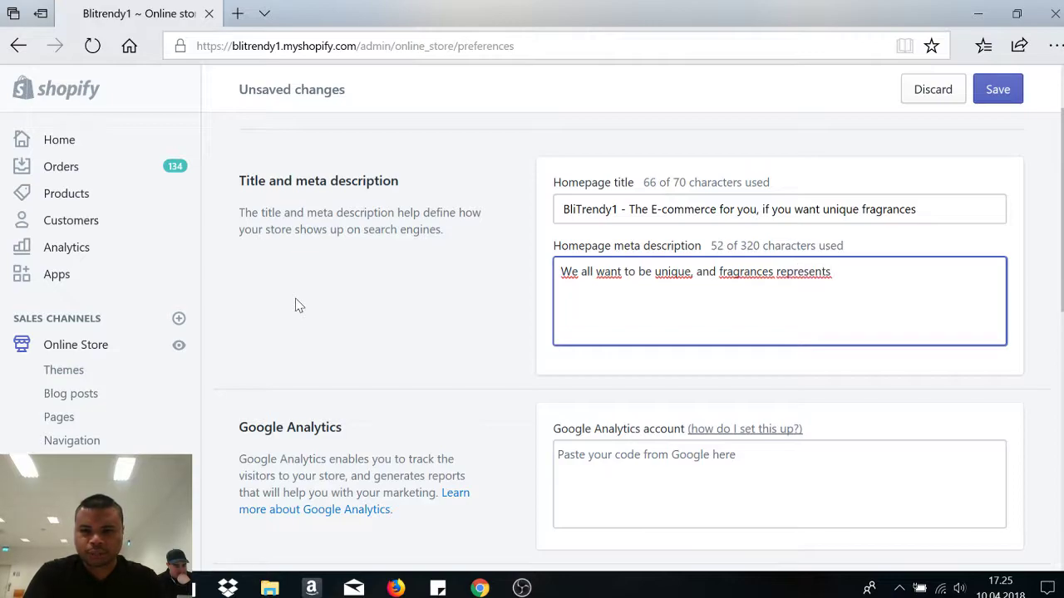
type("emo")
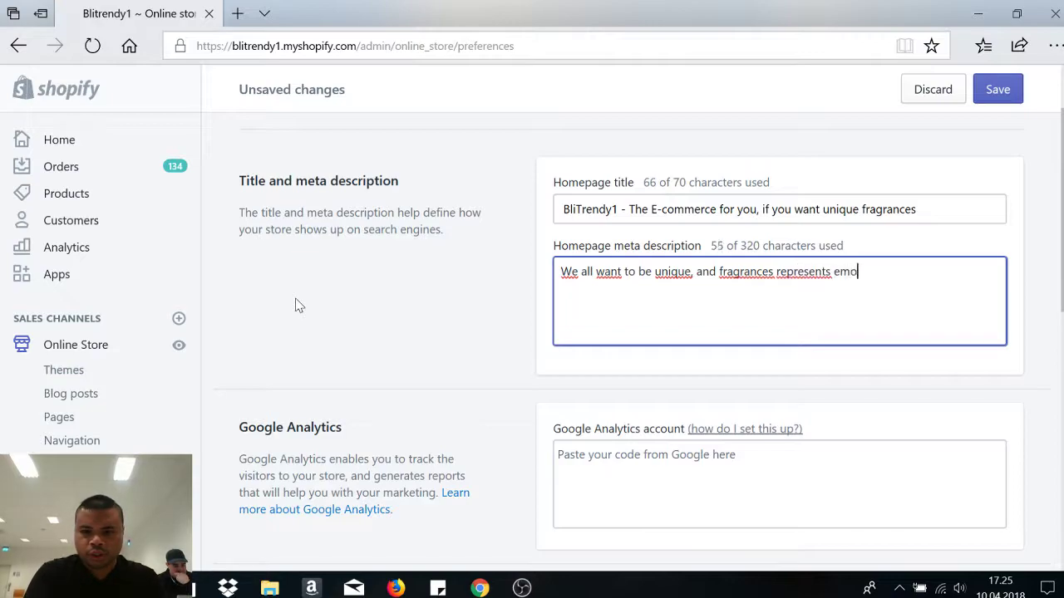
type("tions and personsali")
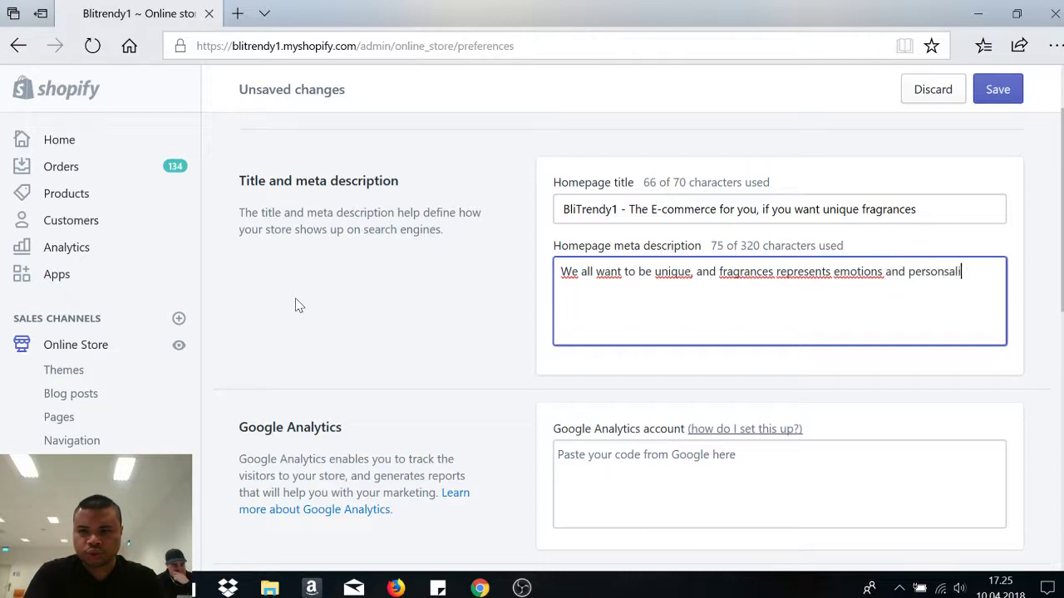
key("BackSpace")
key("BackSpace")
type("ality.")
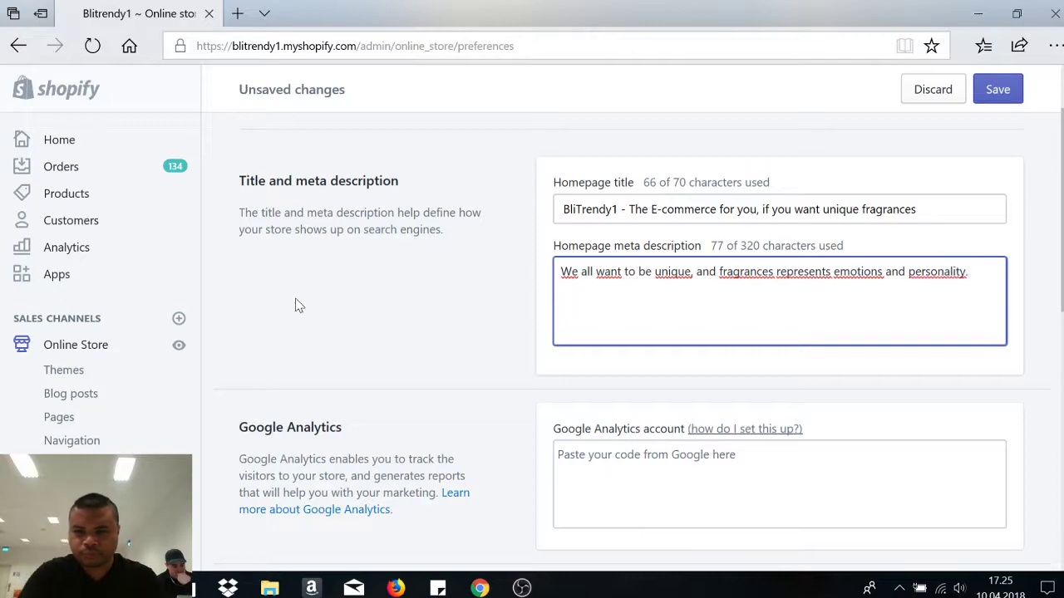
type(" BliT")
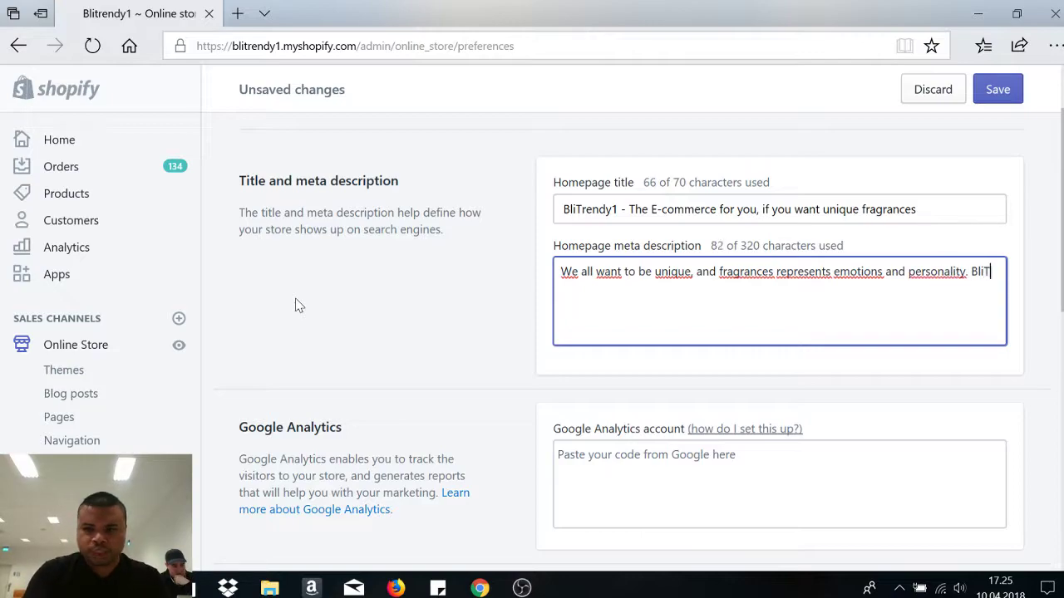
type("rendy1 offers ")
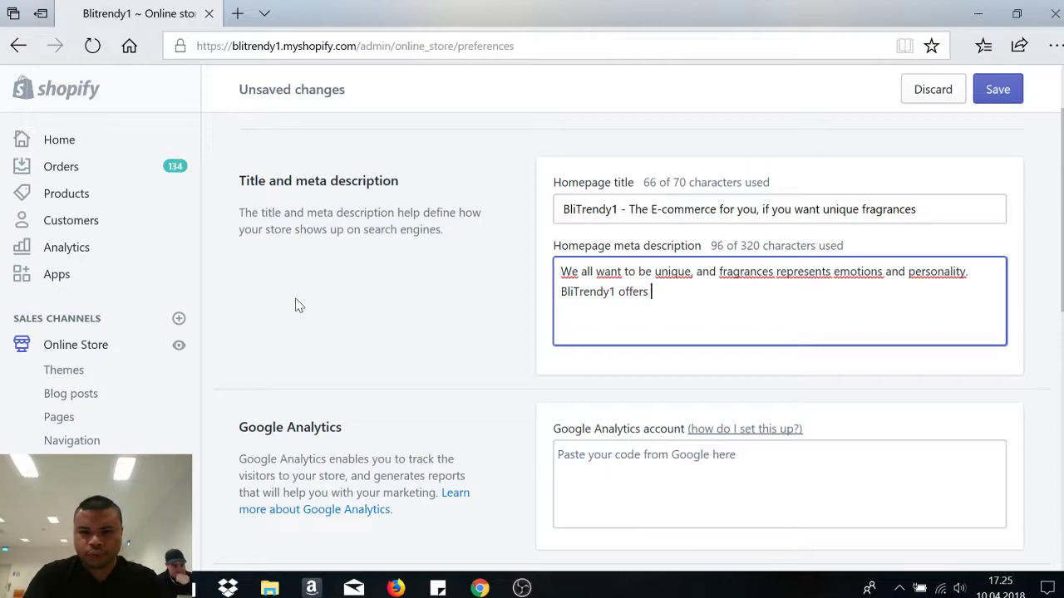
type("you that opportu")
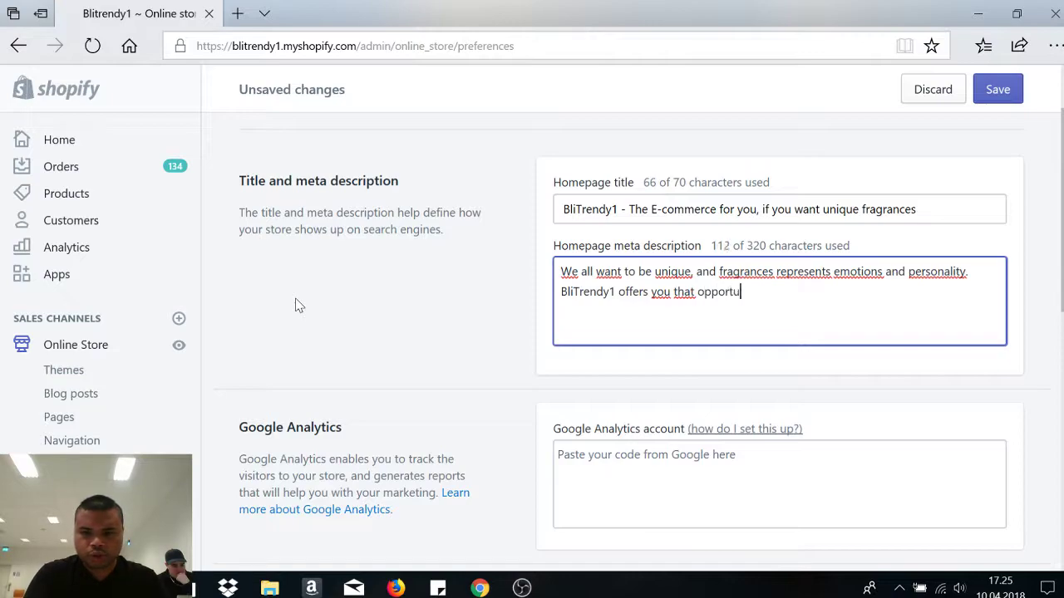
type("nity.")
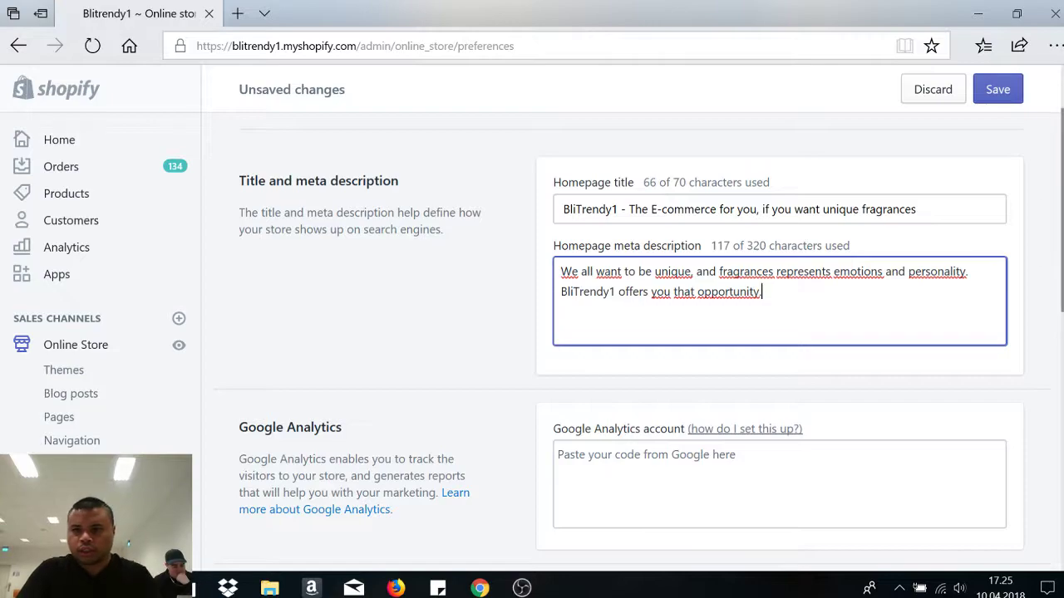
scroll(539, 318, "down", 2)
scroll(632, 332, "up", 3)
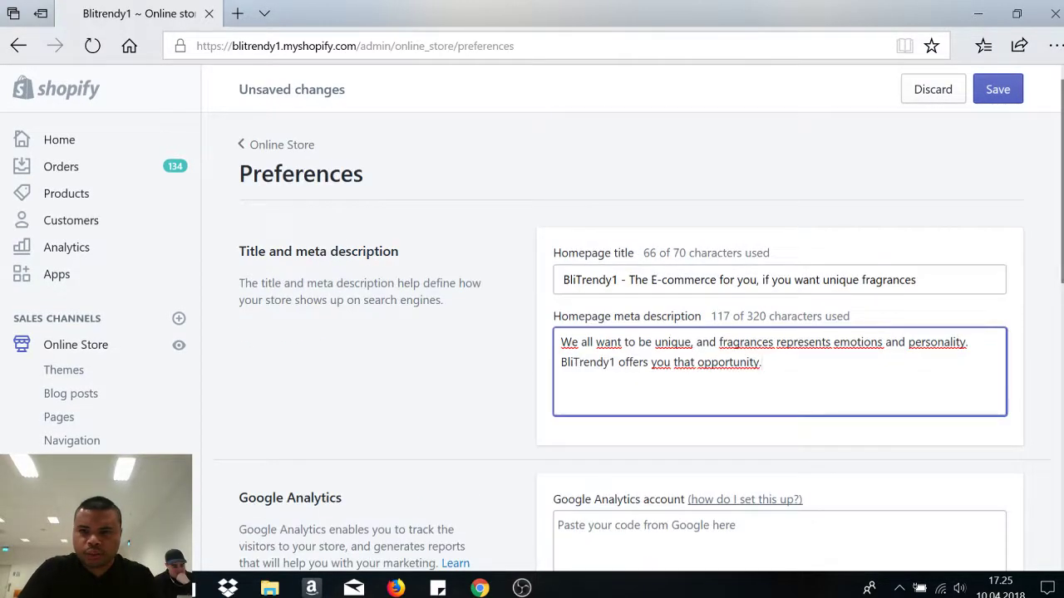
- Save the homepage title and meta description, then look over the remaining preference sections
left_click(997, 89)
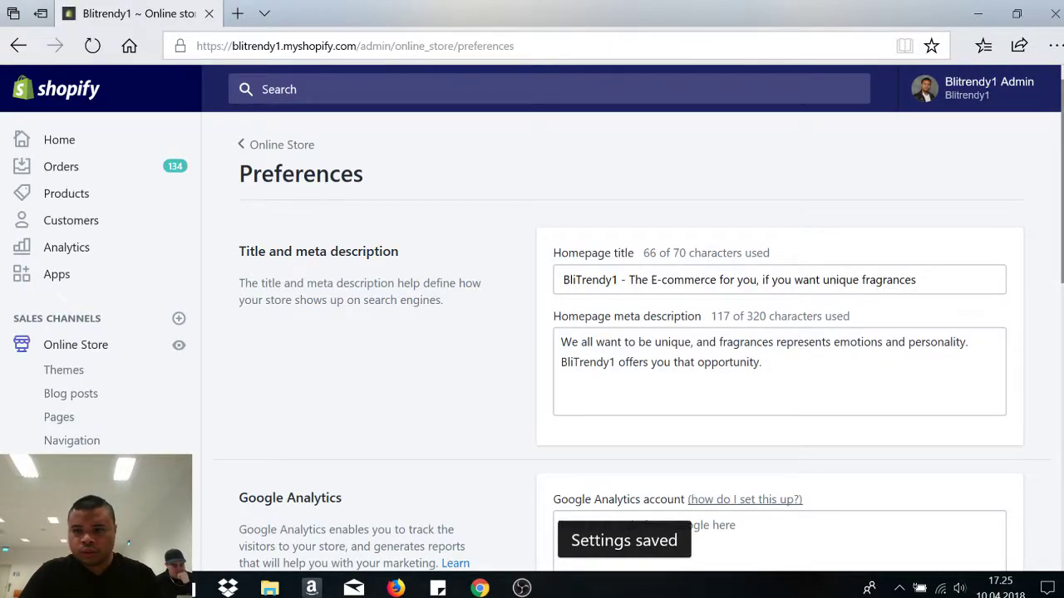
scroll(632, 332, "down", 7)
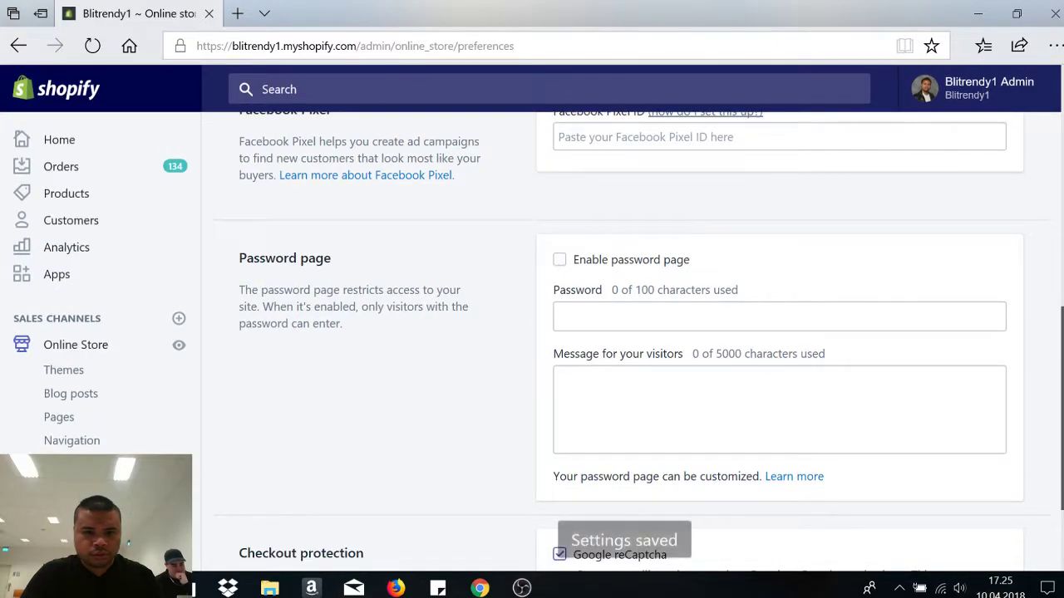
scroll(625, 168, "down", 2)
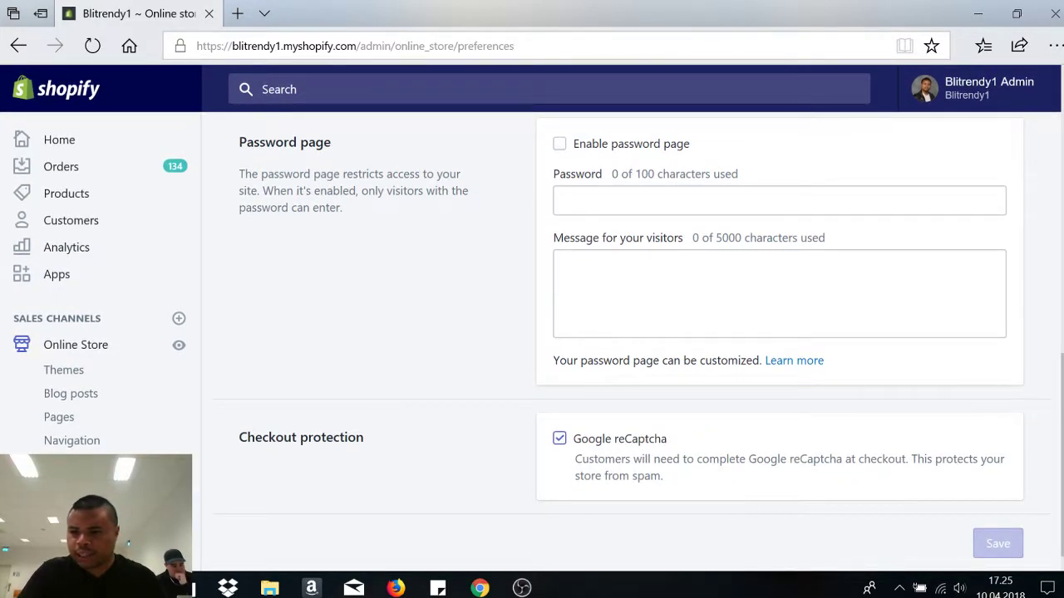
scroll(1060, 427, "up", 6)
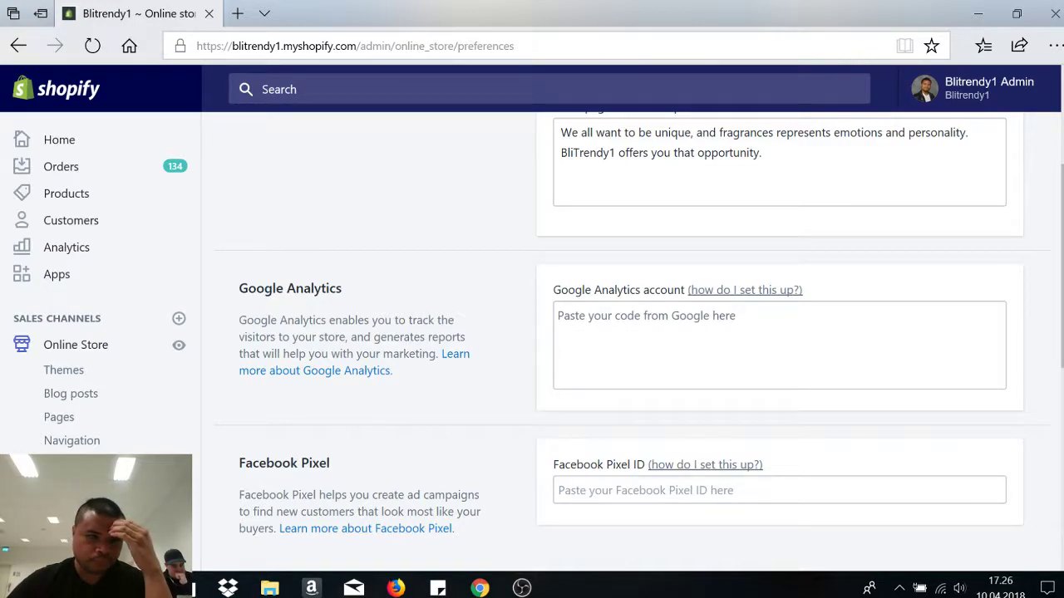
- Open the Analytics overview dashboard and scroll through its sales, visits and landing page cards
left_click(73, 247)
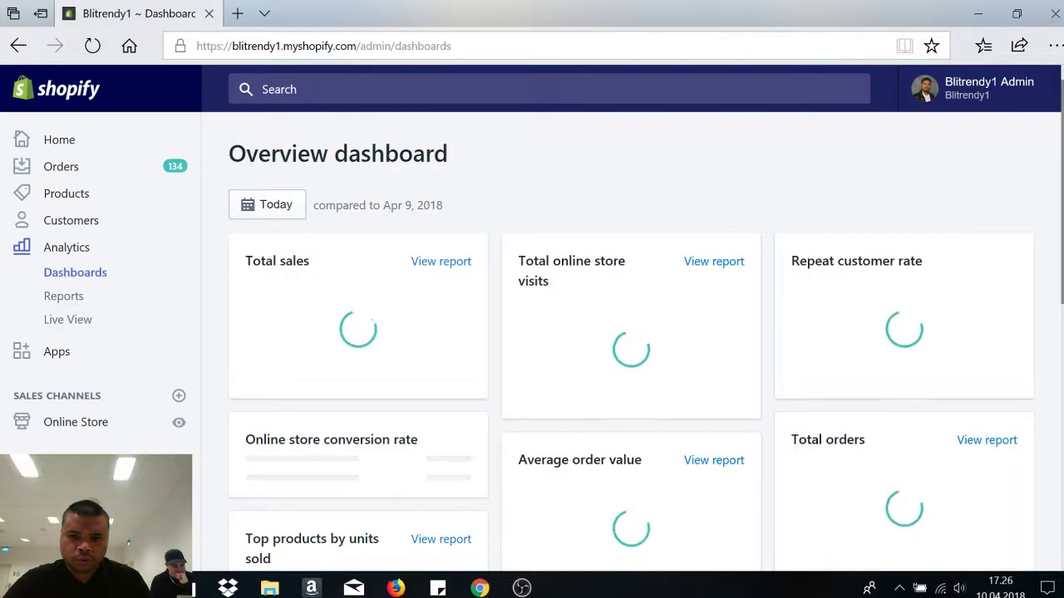
scroll(631, 333, "down", 3)
scroll(632, 332, "up", 2)
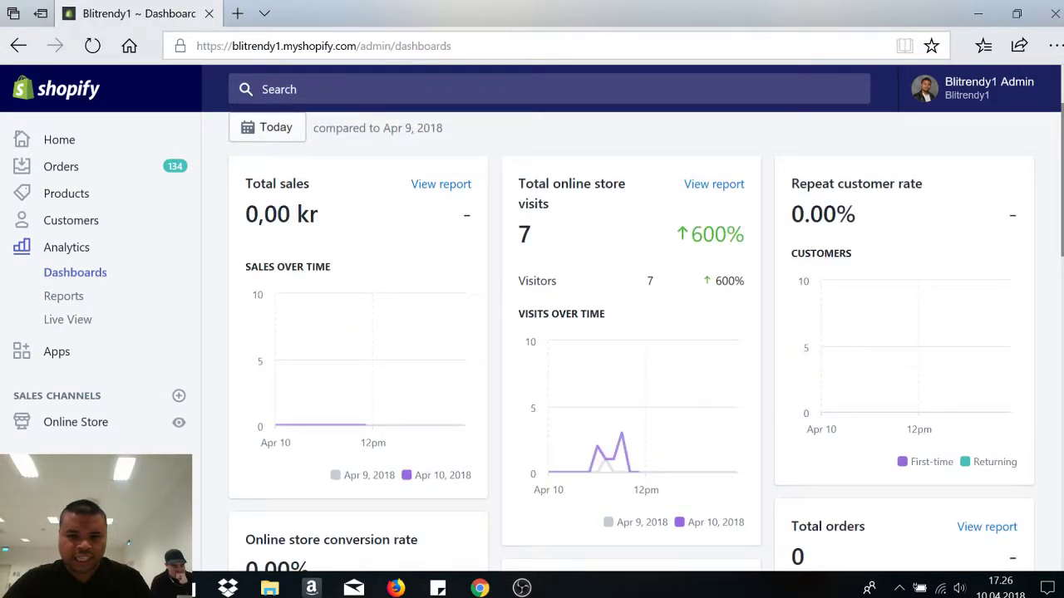
scroll(632, 332, "down", 10)
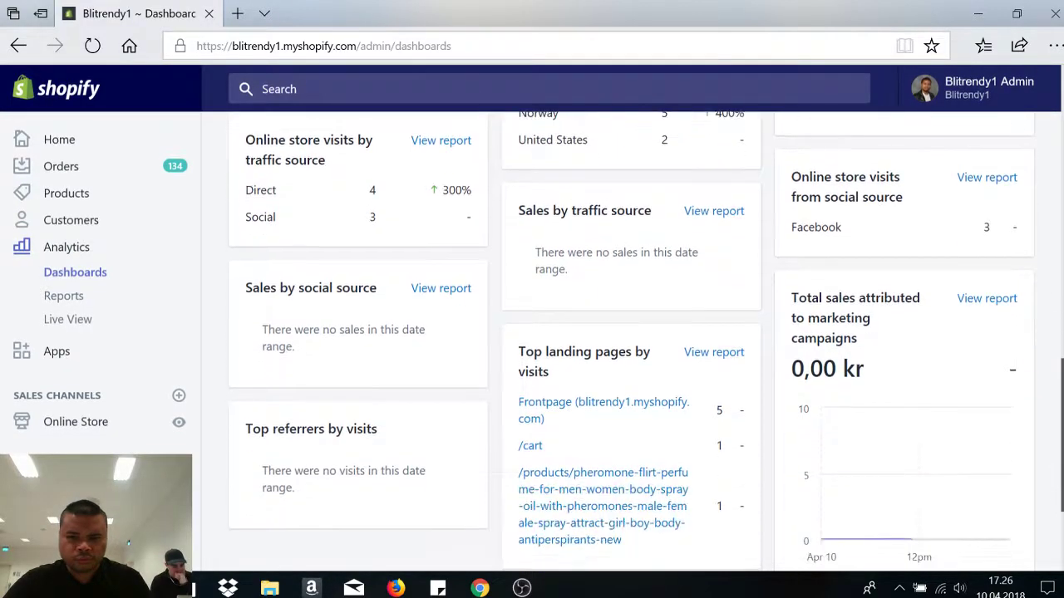
scroll(632, 332, "down", 2)
scroll(632, 332, "up", 2)
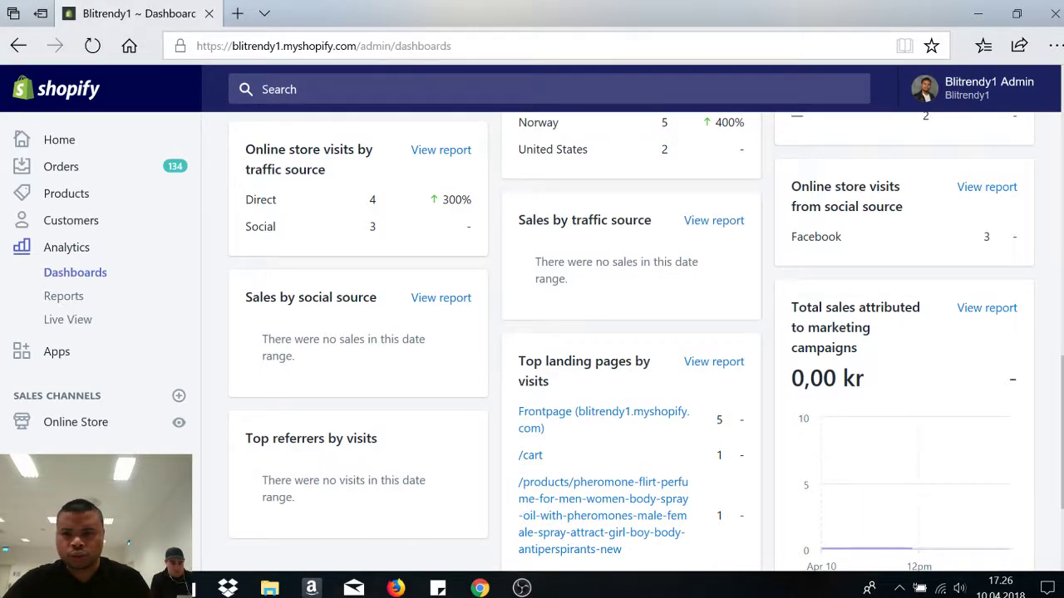
scroll(786, 350, "down", 2)
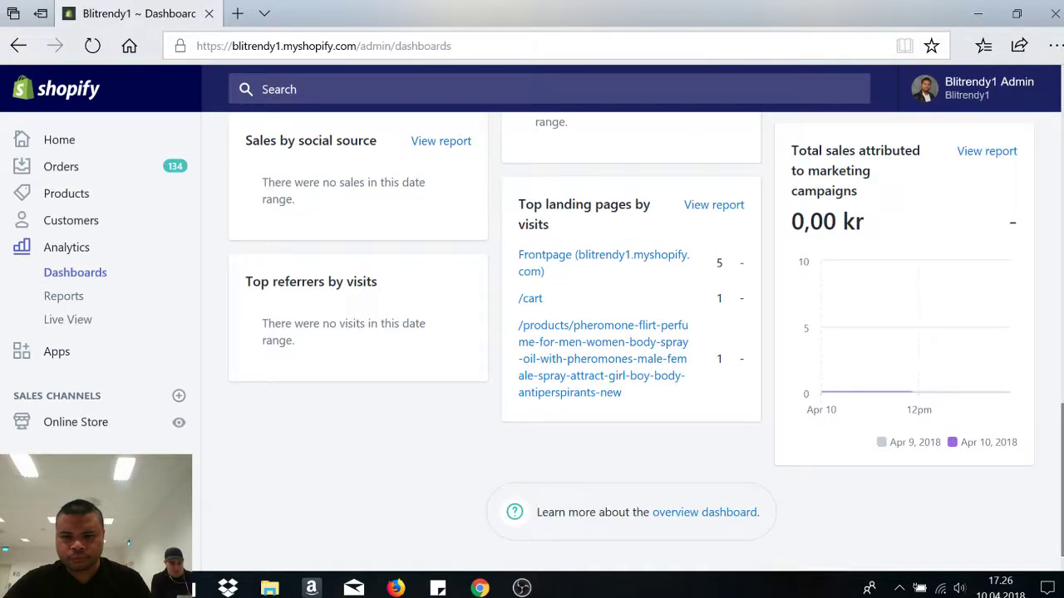
scroll(635, 411, "up", 2)
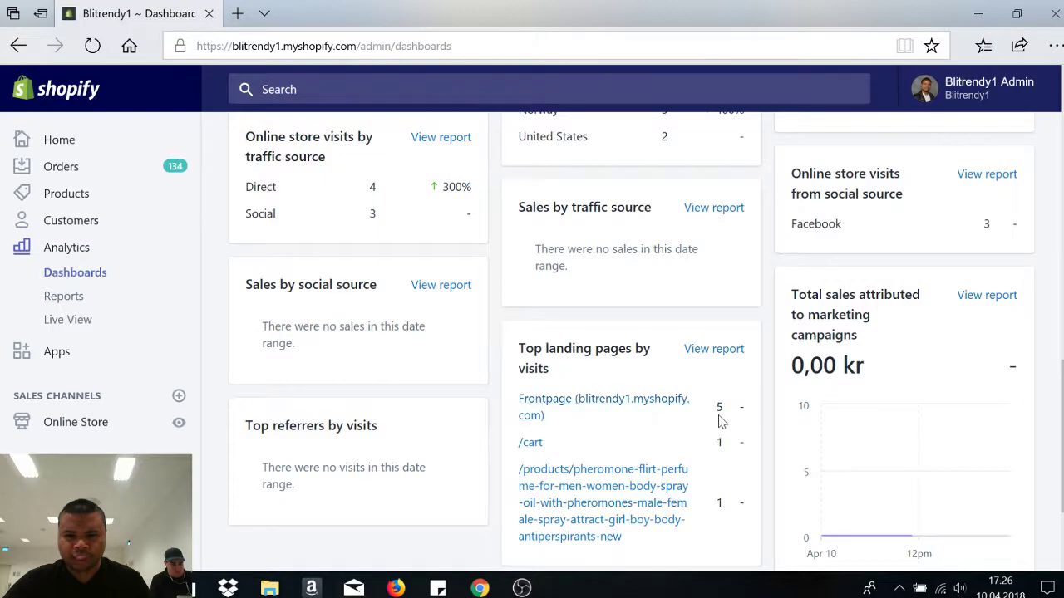
left_click_drag(1061, 432, 1060, 158)
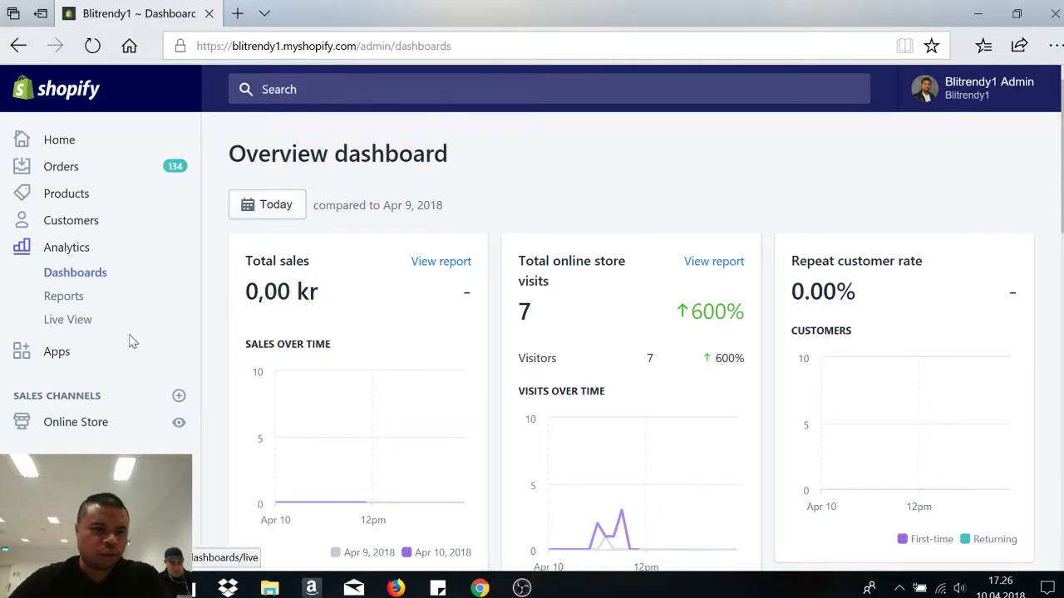
- Reload the overview to review 7 store visits, 0,00 kr sales and 0 orders today
left_click(91, 248)
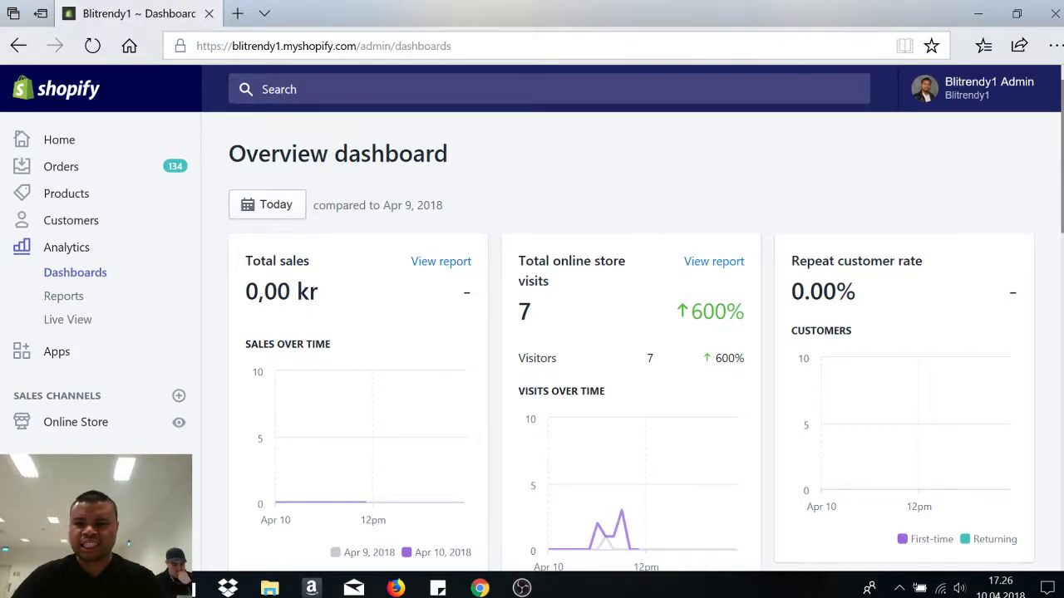
scroll(1045, 152, "down", 1)
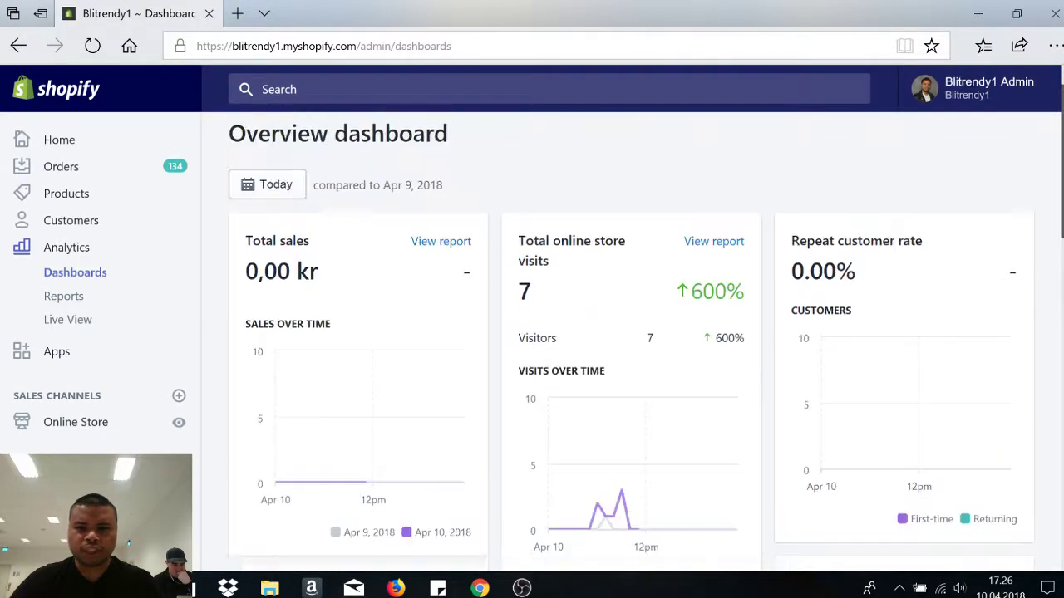
scroll(1045, 152, "up", 1)
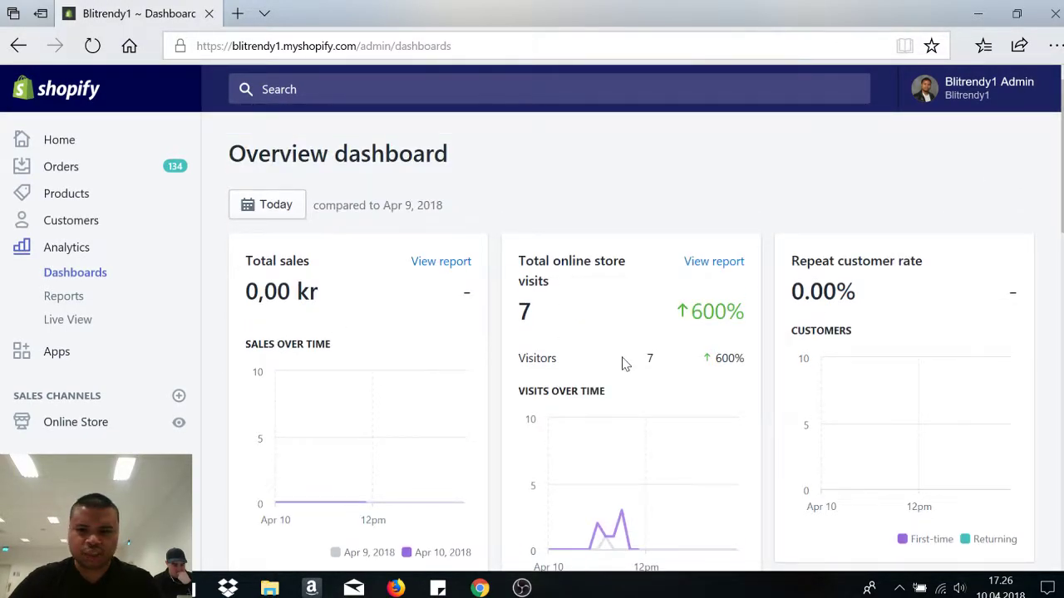
scroll(535, 310, "down", 3)
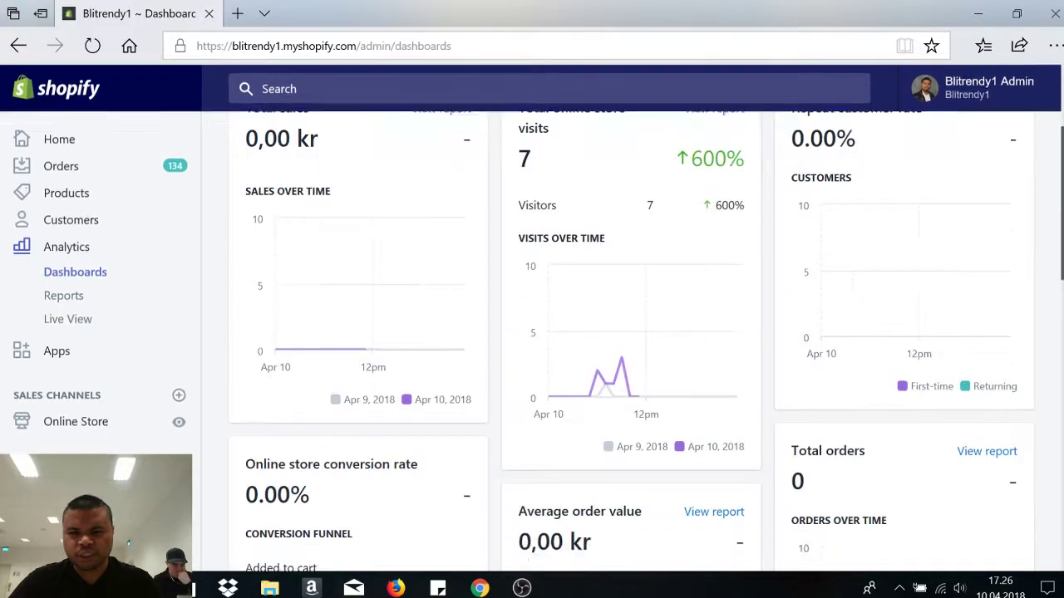
scroll(534, 310, "up", 2)
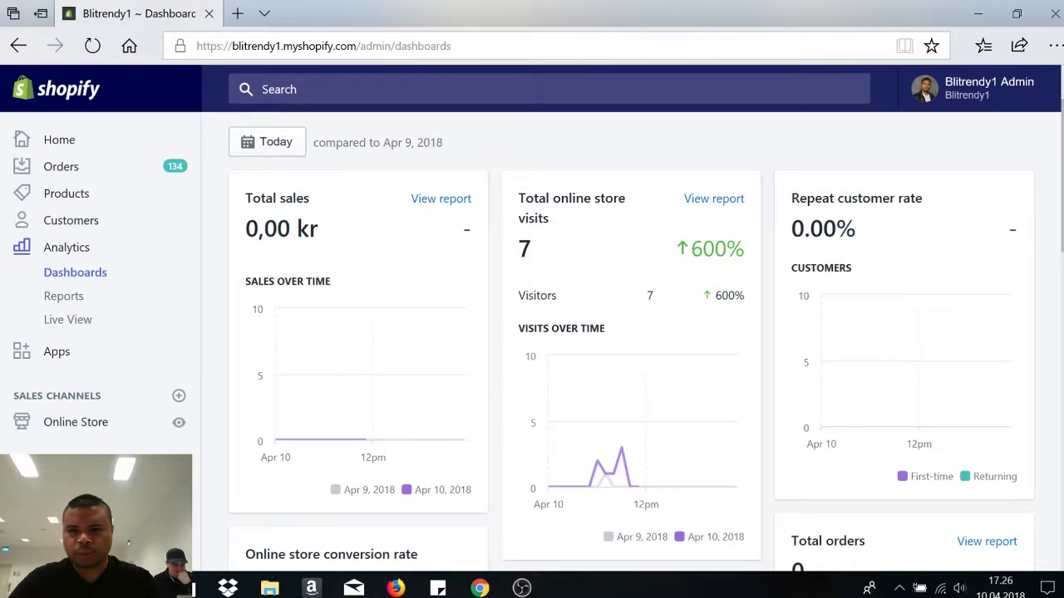
scroll(632, 332, "down", 3)
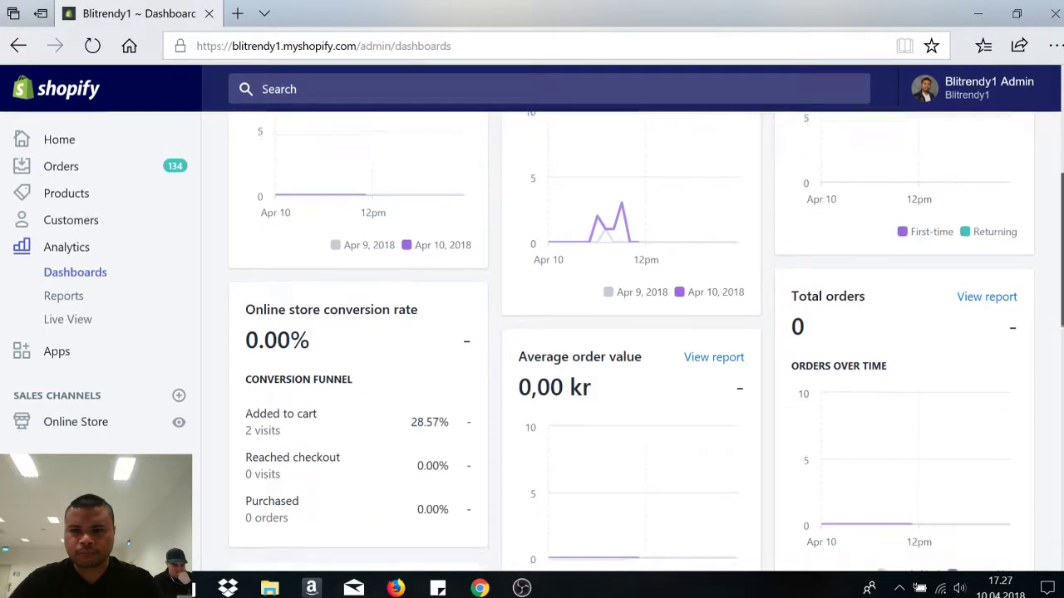
scroll(632, 332, "up", 2)
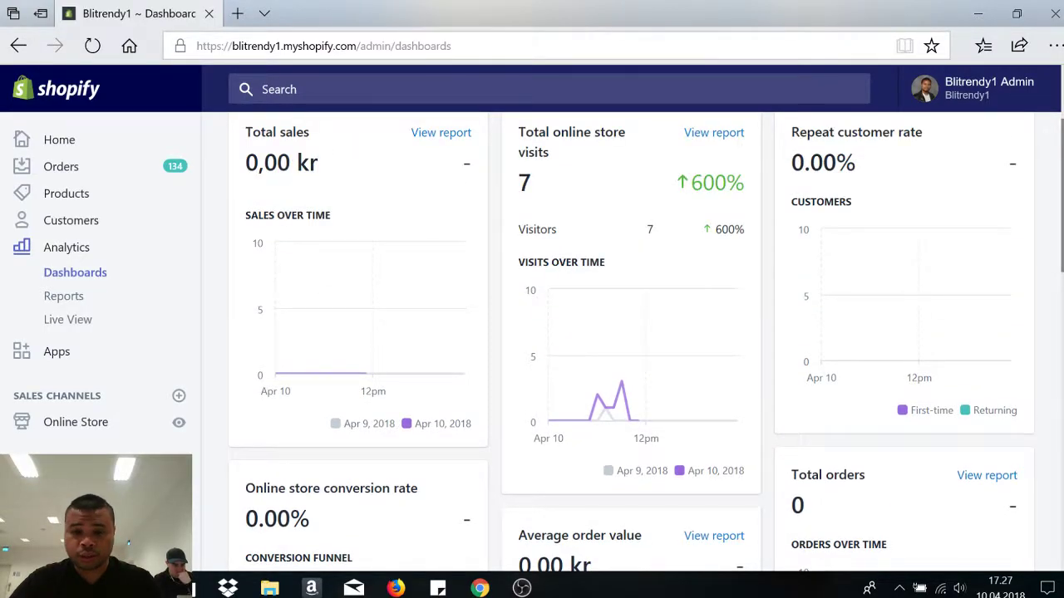
scroll(632, 333, "down", 10)
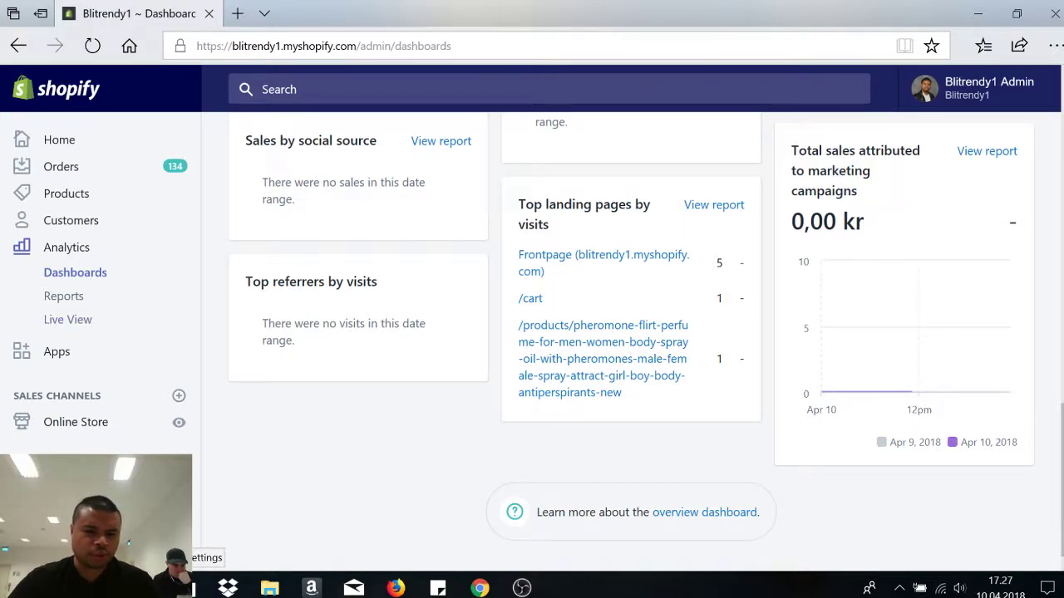
left_click(67, 548)
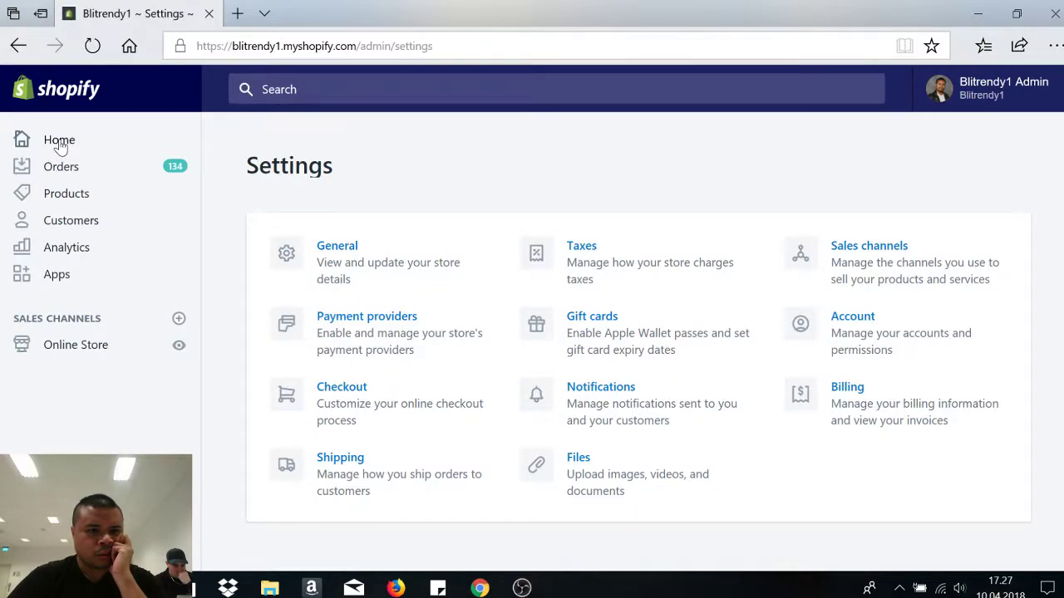
- Return to the admin Home feed and start reviewing the Norway domestic tax rates
left_click(60, 143)
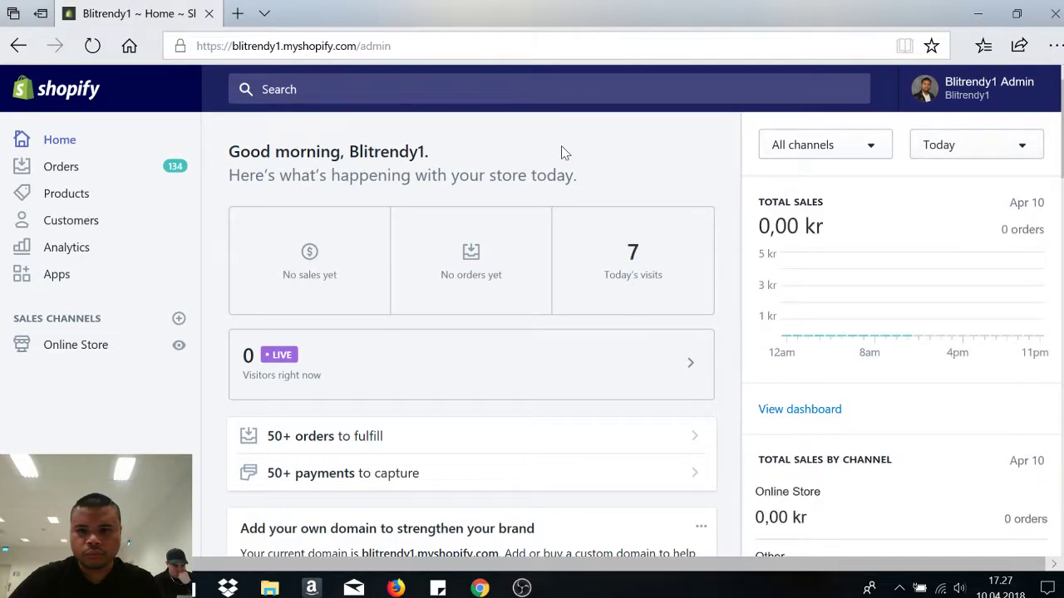
scroll(471, 332, "down", 4)
scroll(472, 333, "down", 5)
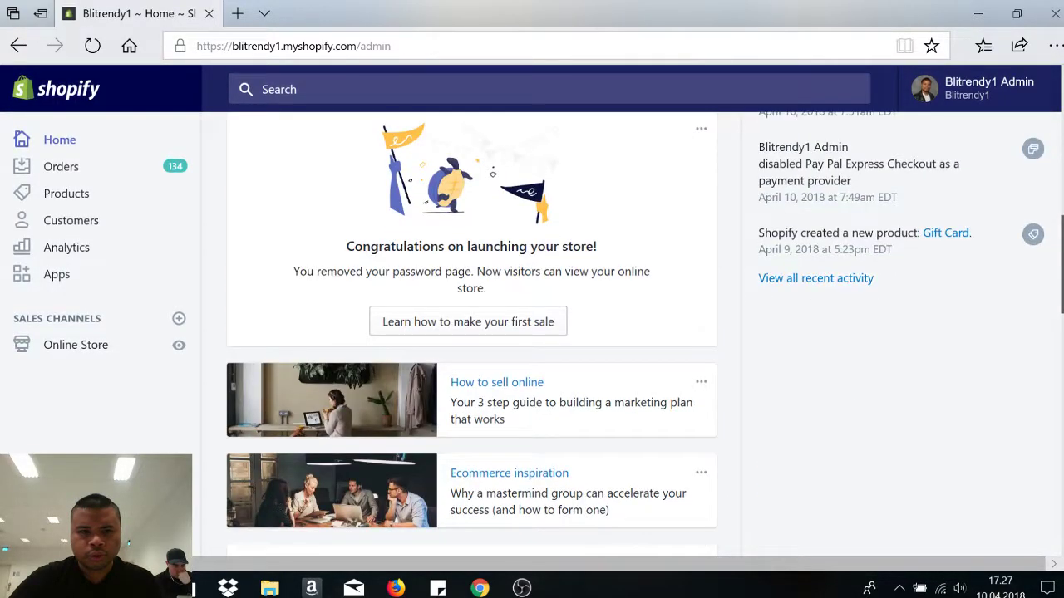
scroll(471, 333, "down", 10)
scroll(471, 333, "up", 1)
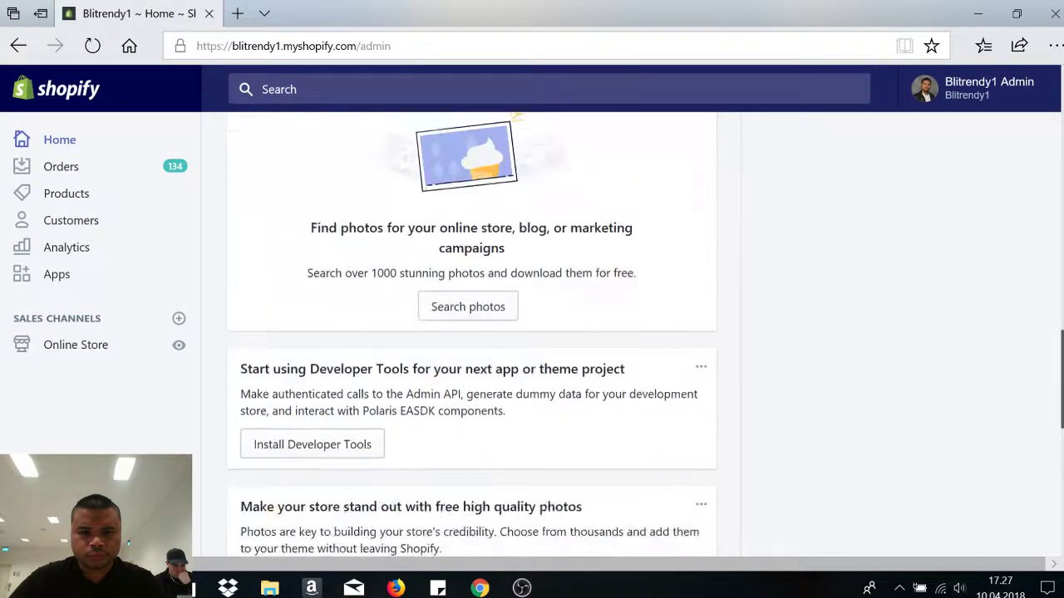
scroll(241, 321, "down", 6)
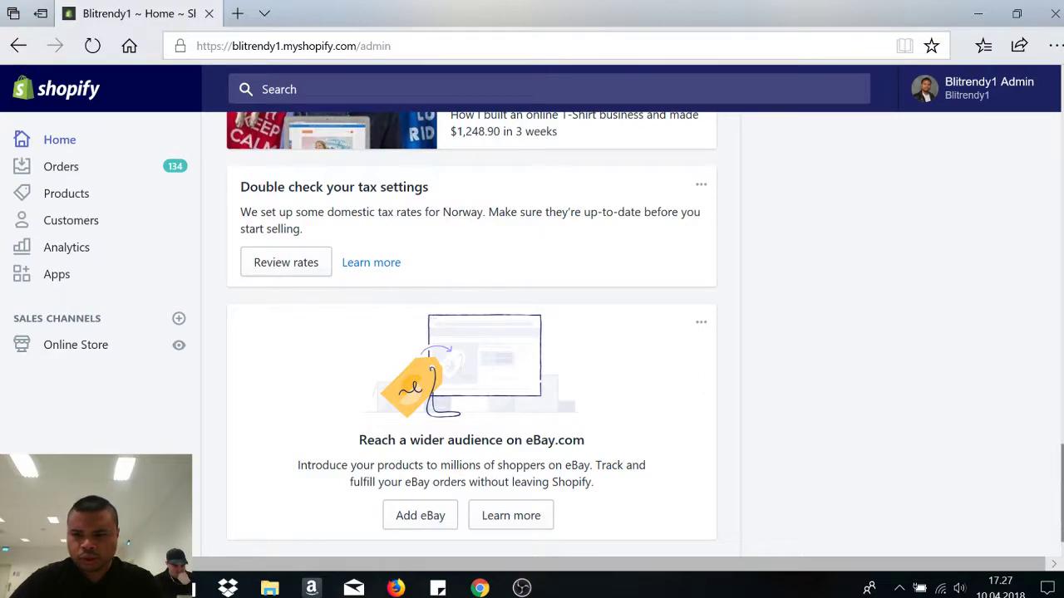
scroll(471, 332, "up", 3)
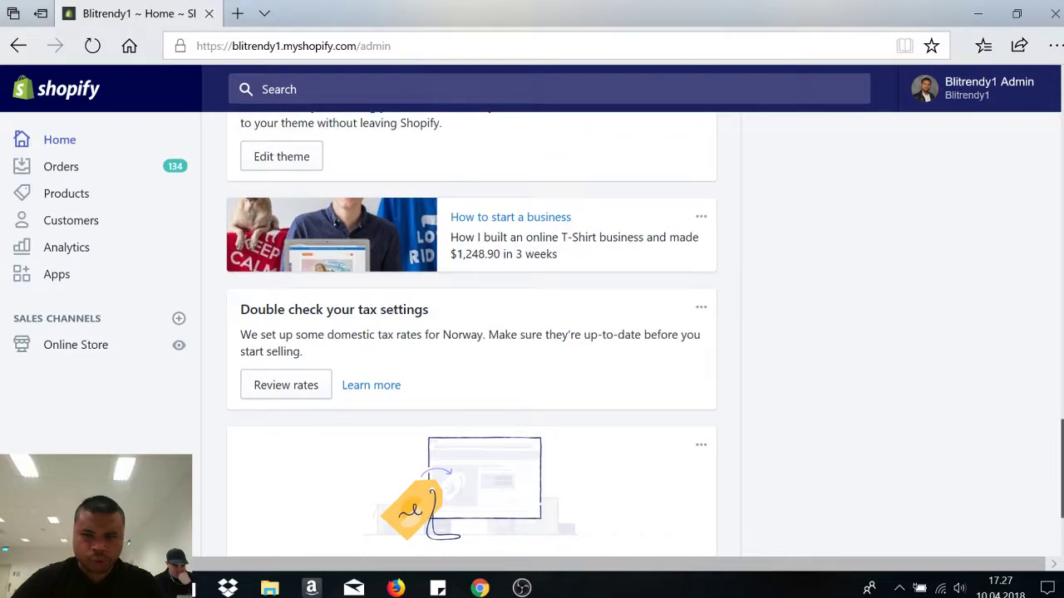
scroll(471, 332, "down", 3)
scroll(471, 332, "up", 1)
scroll(471, 333, "down", 1)
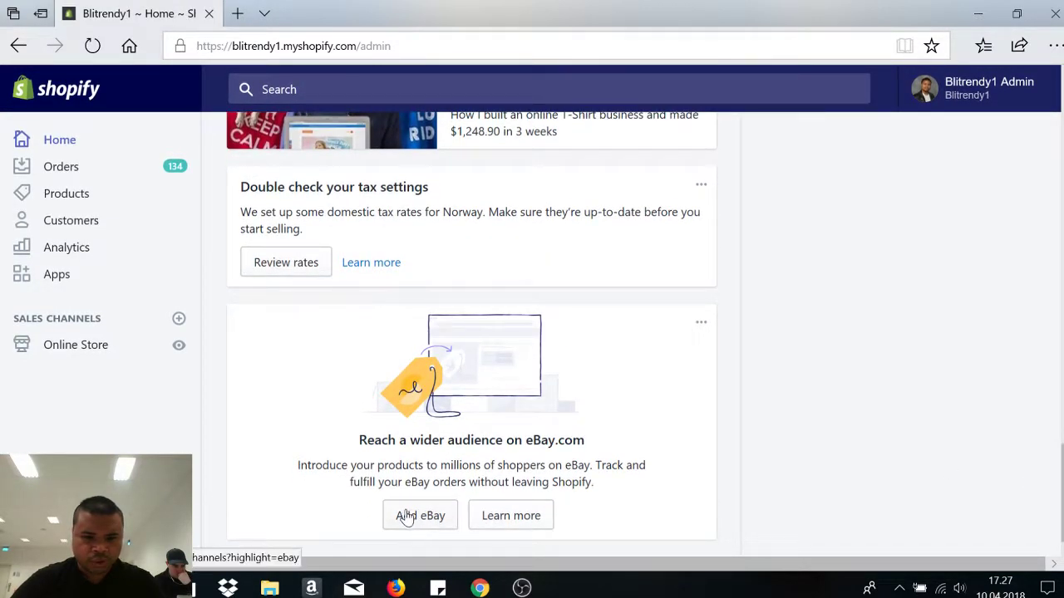
scroll(471, 333, "up", 3)
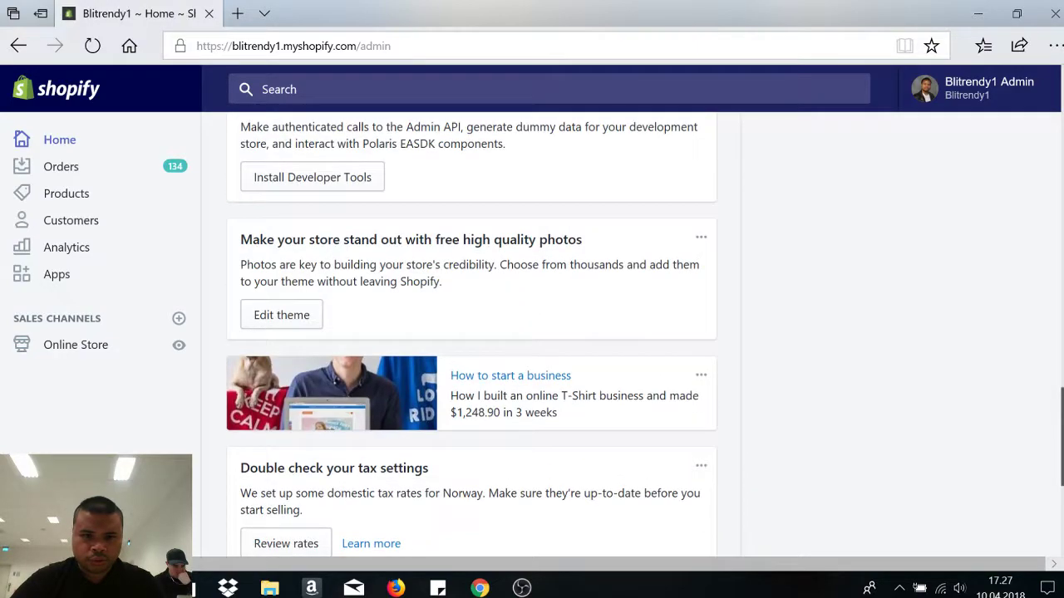
scroll(471, 333, "down", 2)
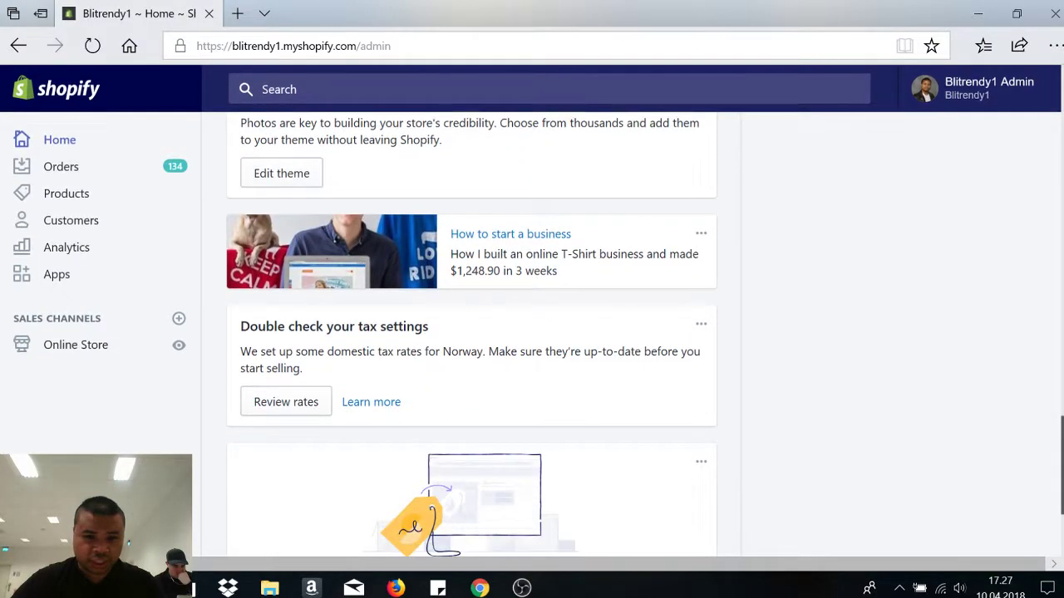
left_click(274, 403)
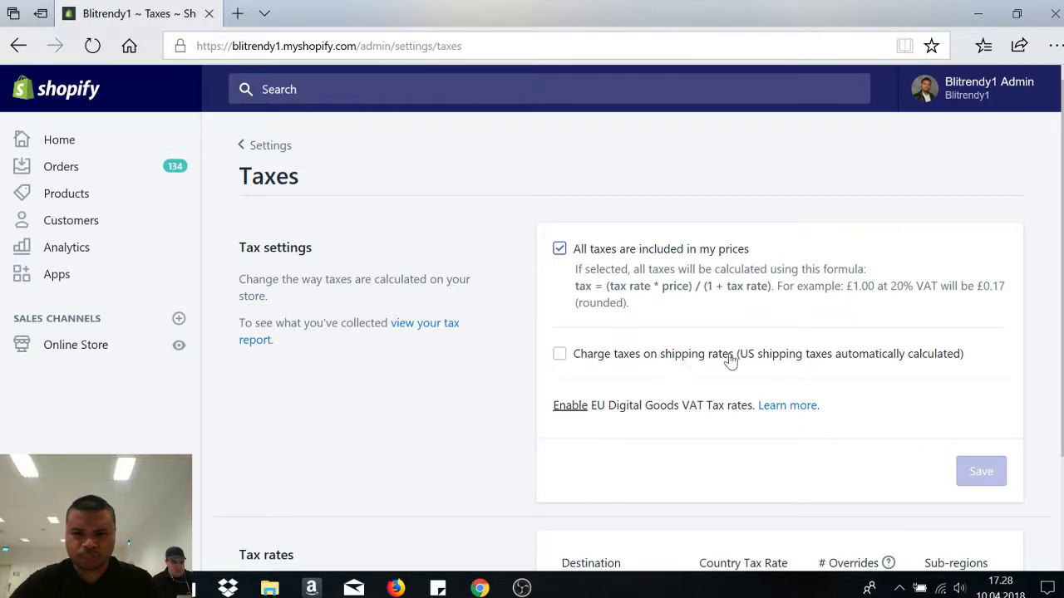
scroll(1056, 416, "down", 3)
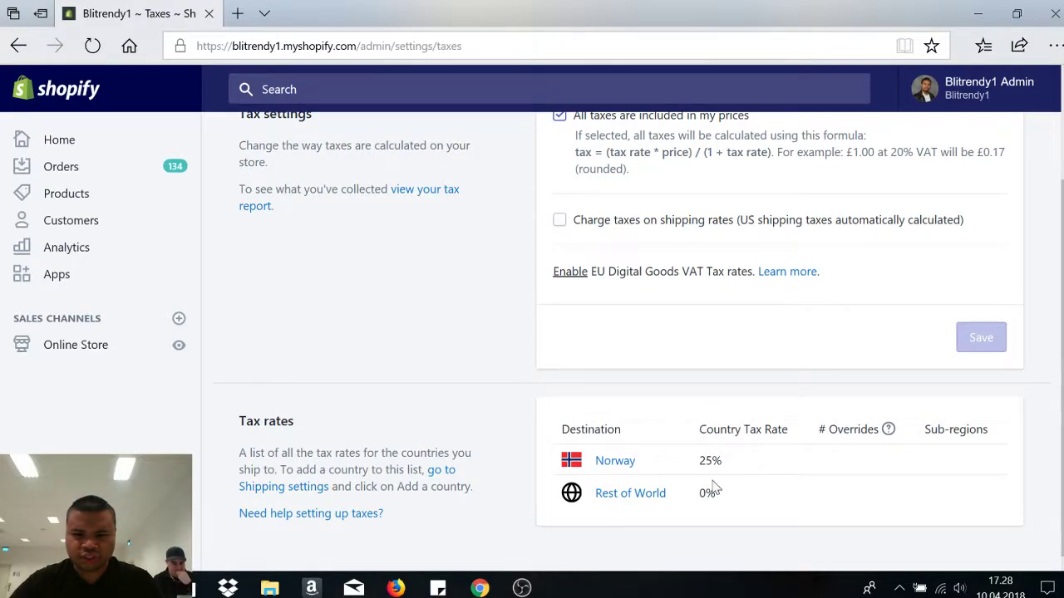
scroll(831, 241, "up", 3)
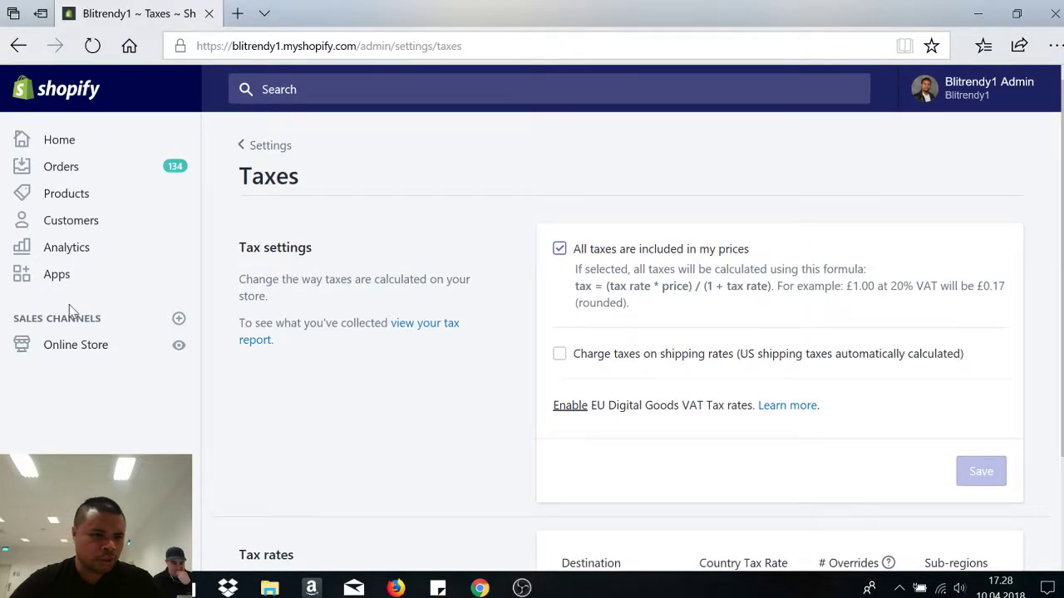
- Go back to the store's Home dashboard and scroll through its cards
left_click(83, 141)
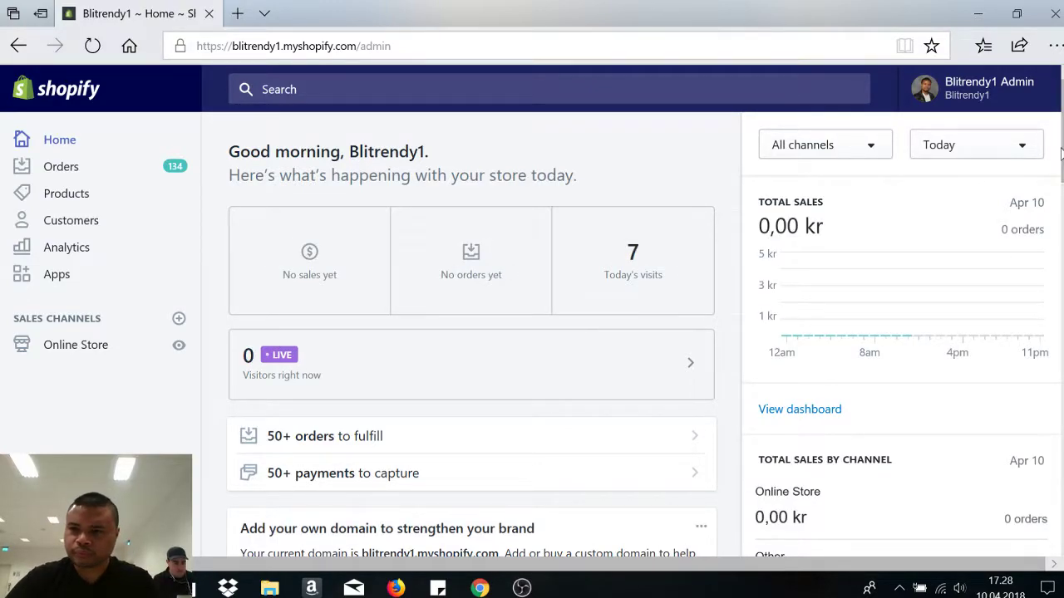
scroll(493, 501, "down", 5)
scroll(493, 501, "down", 8)
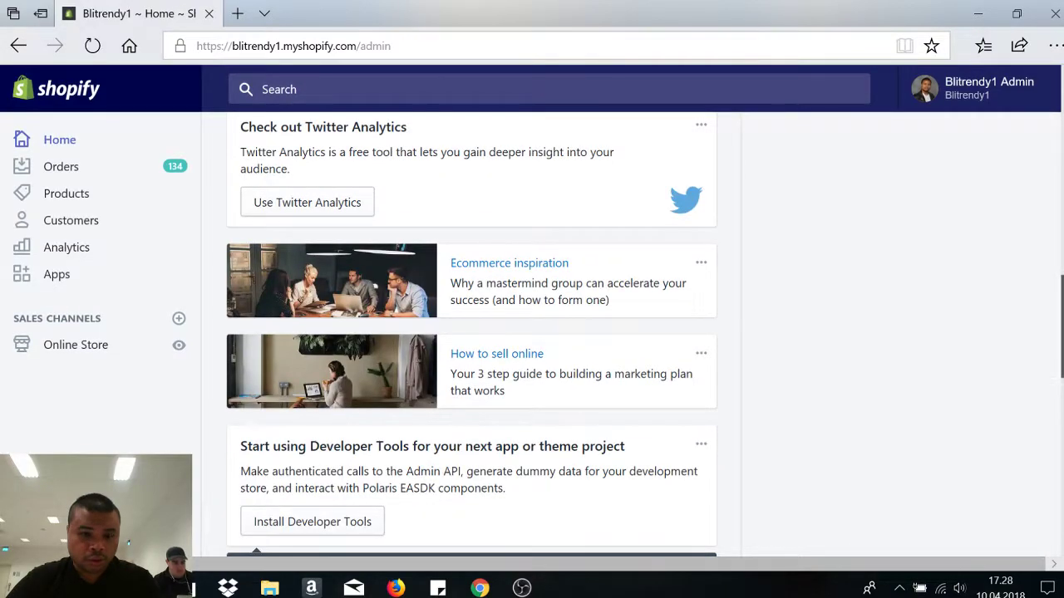
scroll(471, 332, "up", 1)
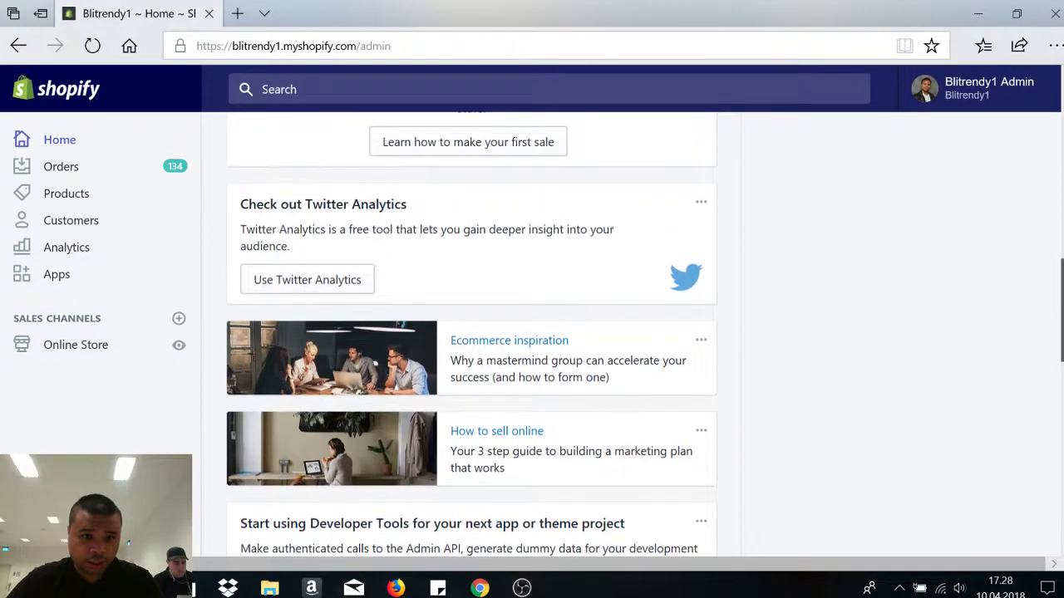
scroll(471, 332, "down", 6)
scroll(471, 332, "up", 15)
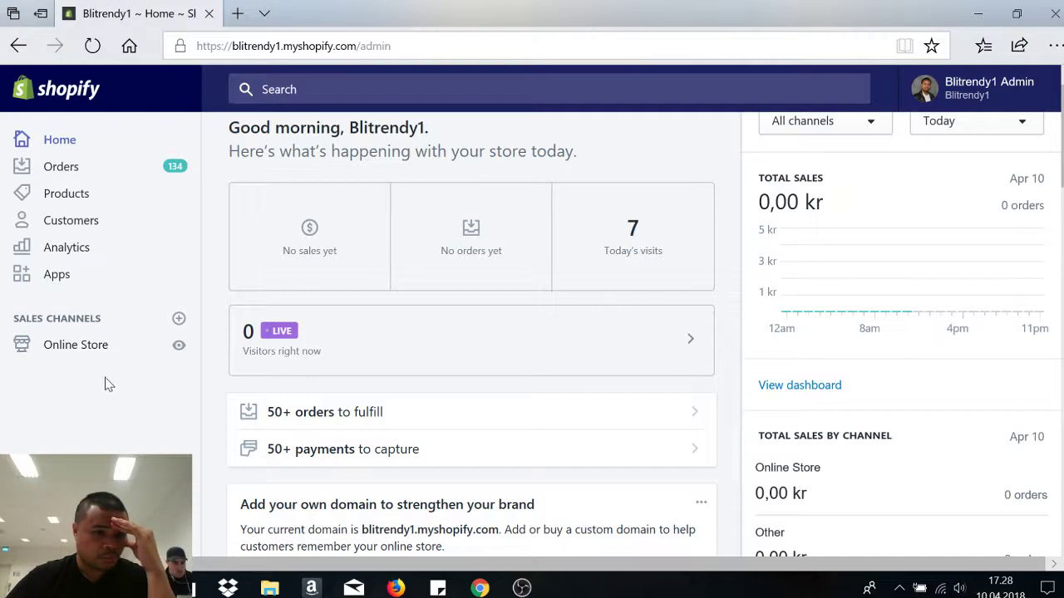
- View the Online Store themes page with the current Debut theme and More themes
left_click(69, 349)
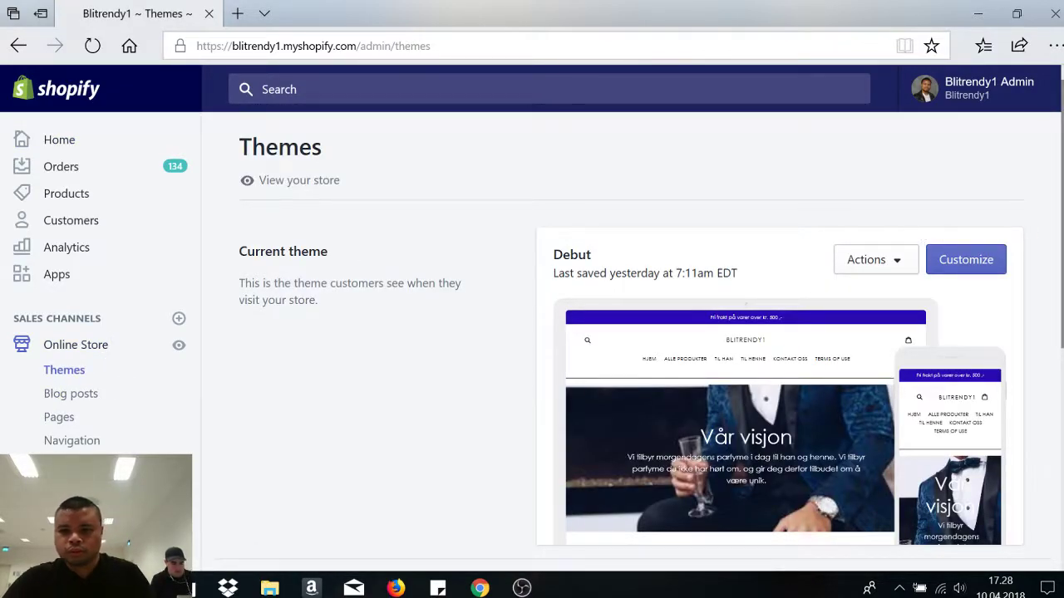
scroll(921, 237, "down", 5)
scroll(920, 237, "up", 5)
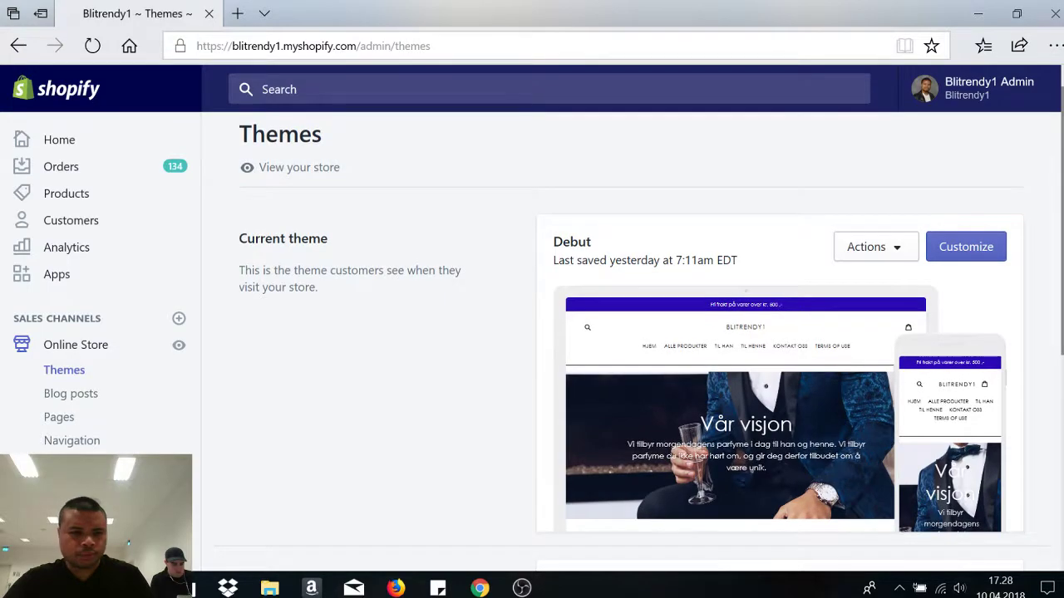
scroll(780, 374, "down", 3)
scroll(780, 374, "down", 3)
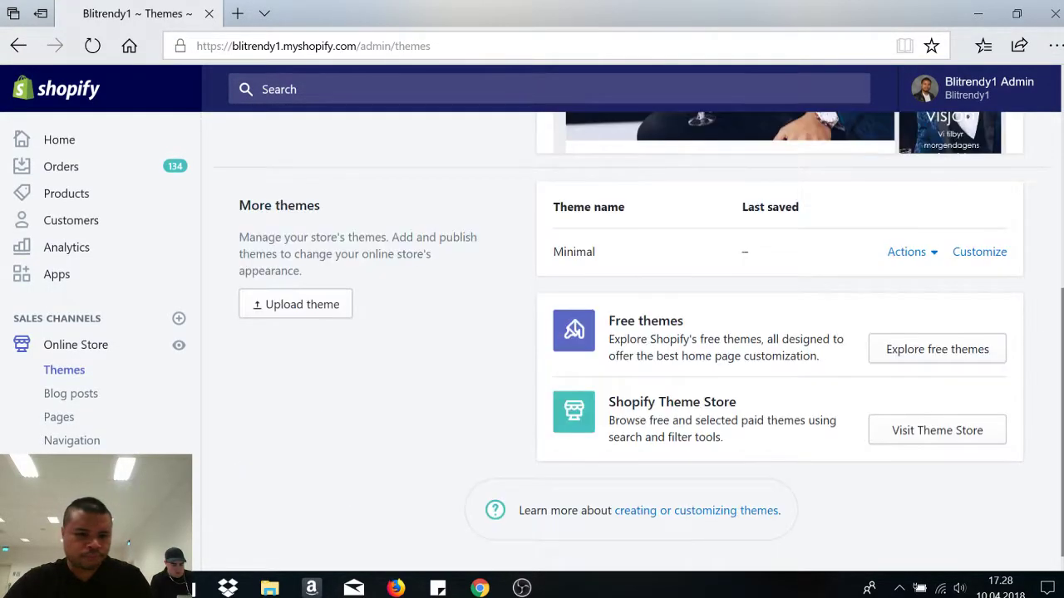
left_click(59, 558)
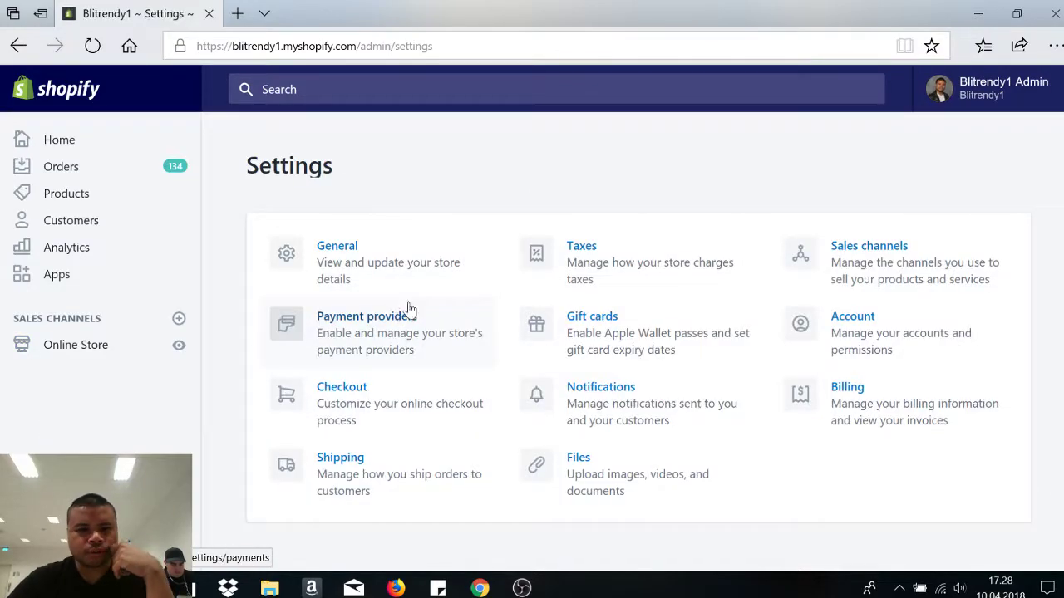
- In General settings, replace the account and customer email with the owner's email address
left_click(368, 255)
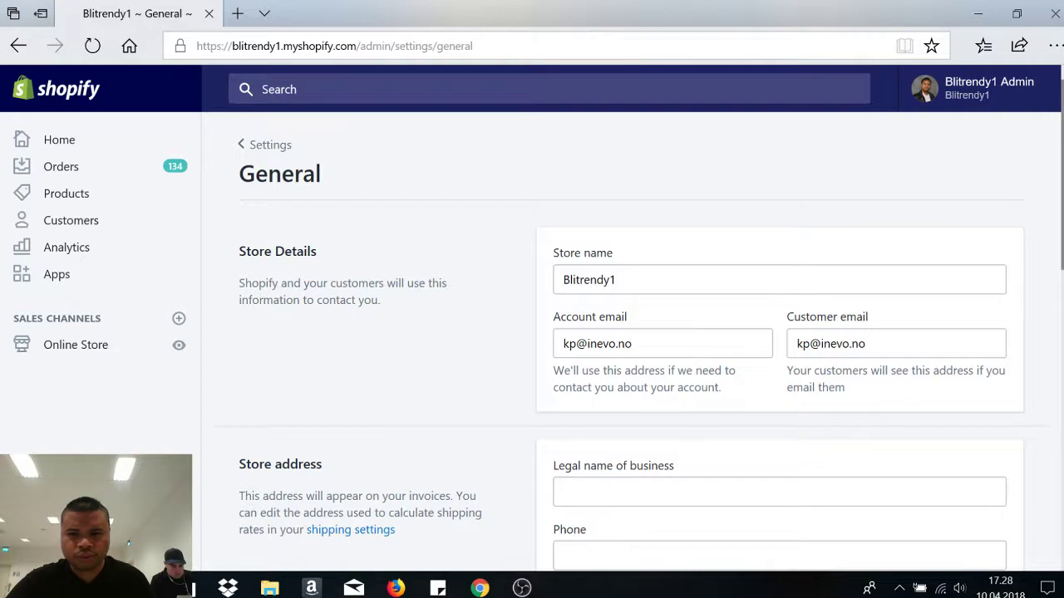
scroll(827, 298, "down", 2)
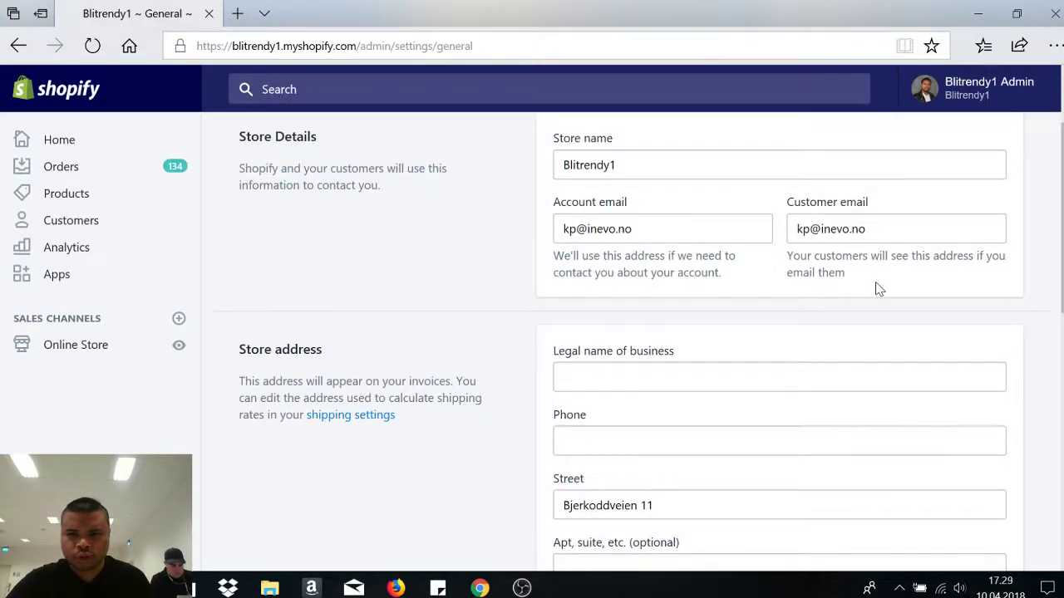
scroll(639, 343, "up", 2)
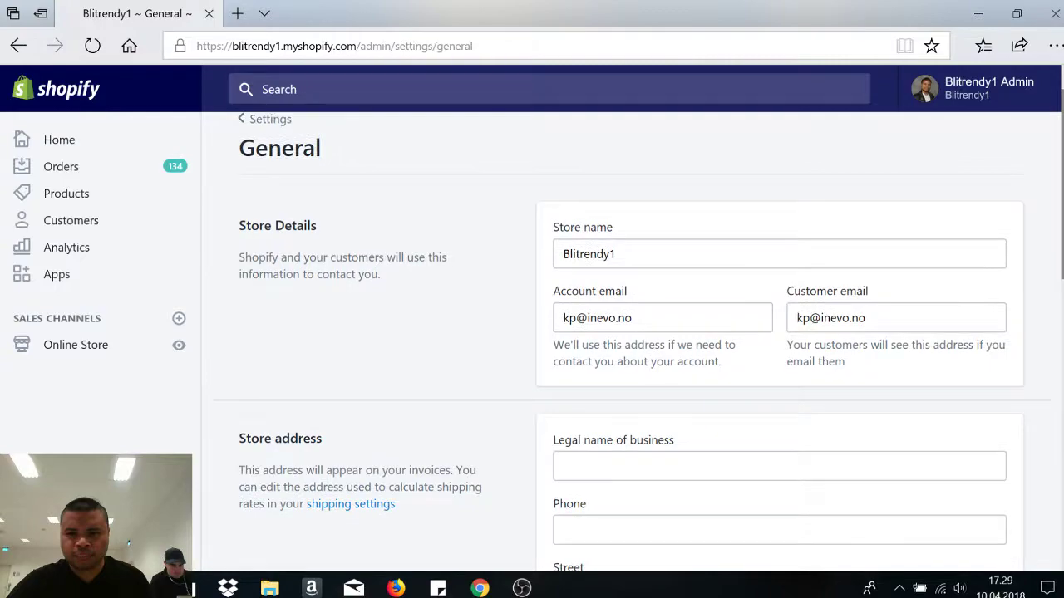
triple_click(598, 317)
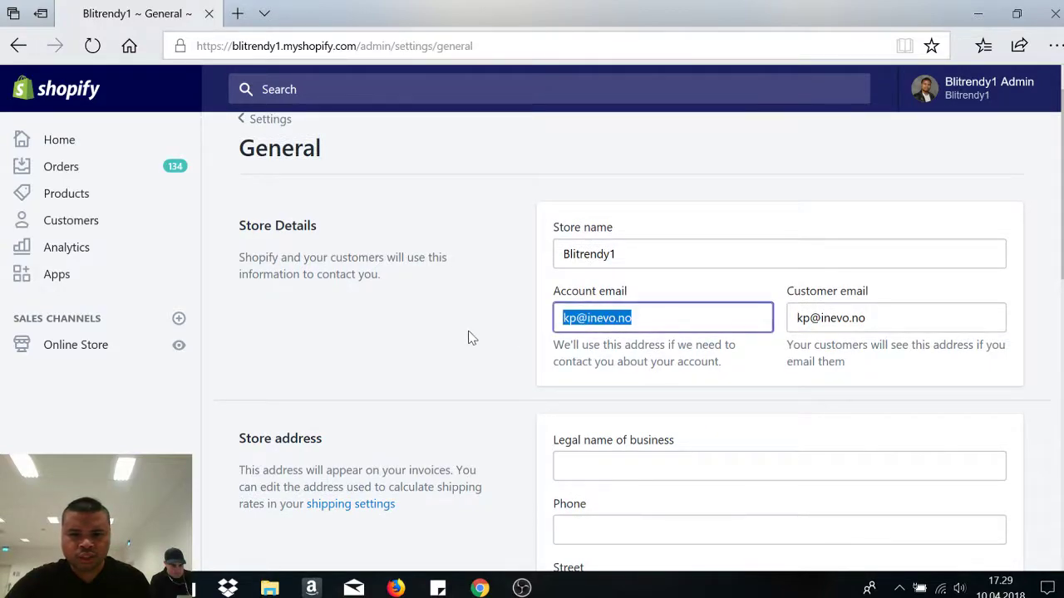
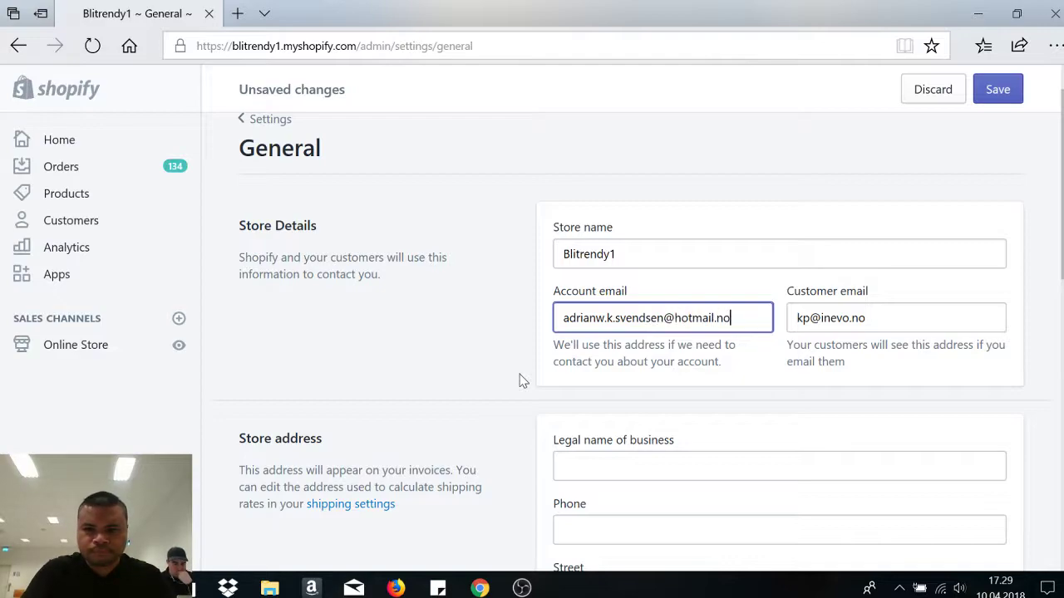
key("Tab")
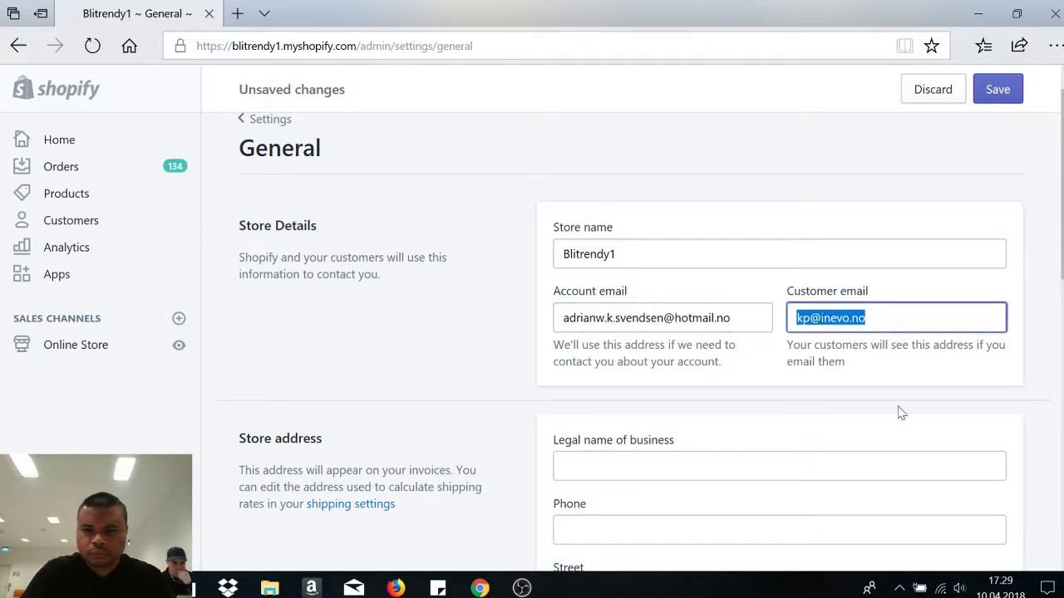
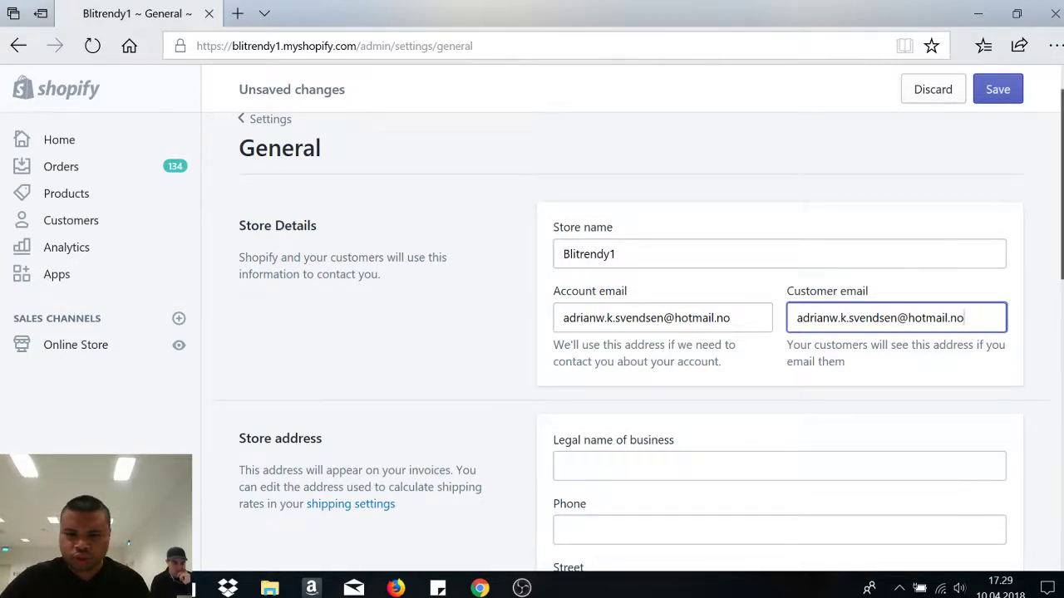
- Clear the existing street address, city and postal code from the store address
scroll(977, 215, "down", 3)
scroll(632, 333, "down", 1)
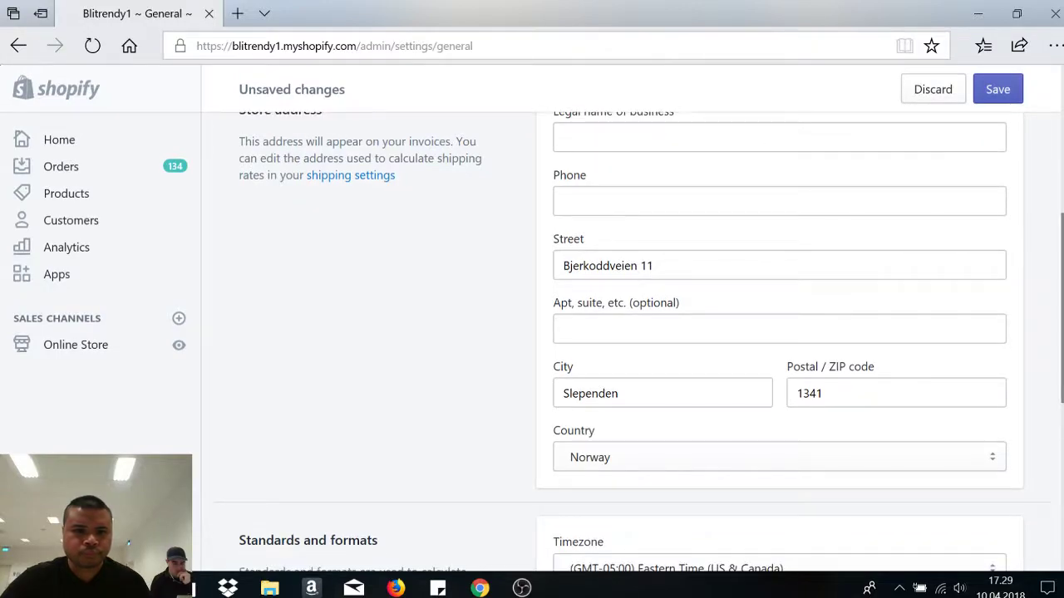
left_click_drag(700, 272, 495, 291)
key("BackSpace")
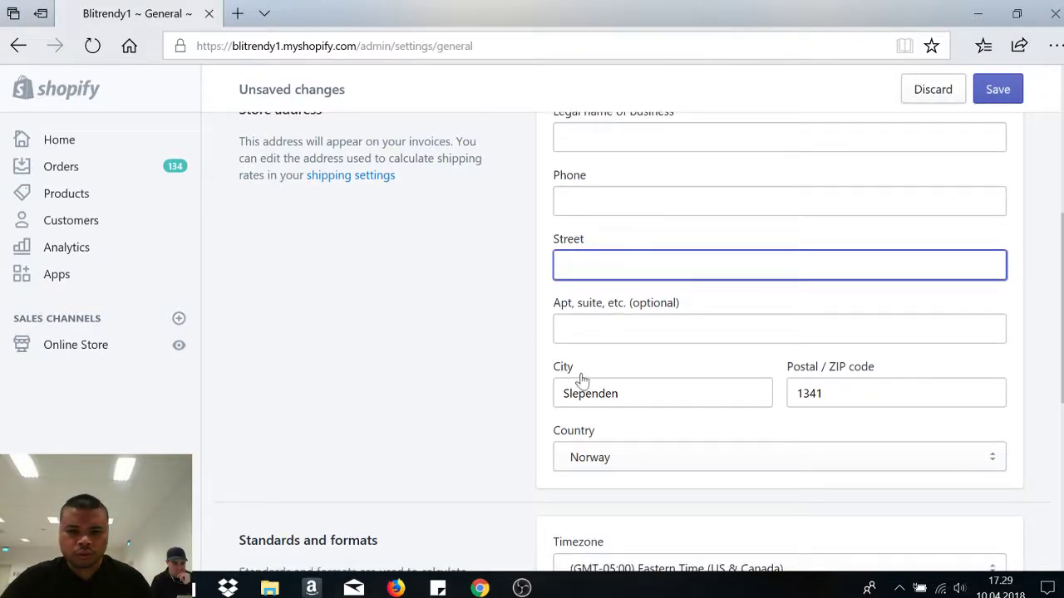
left_click_drag(623, 393, 463, 408)
key("BackSpace")
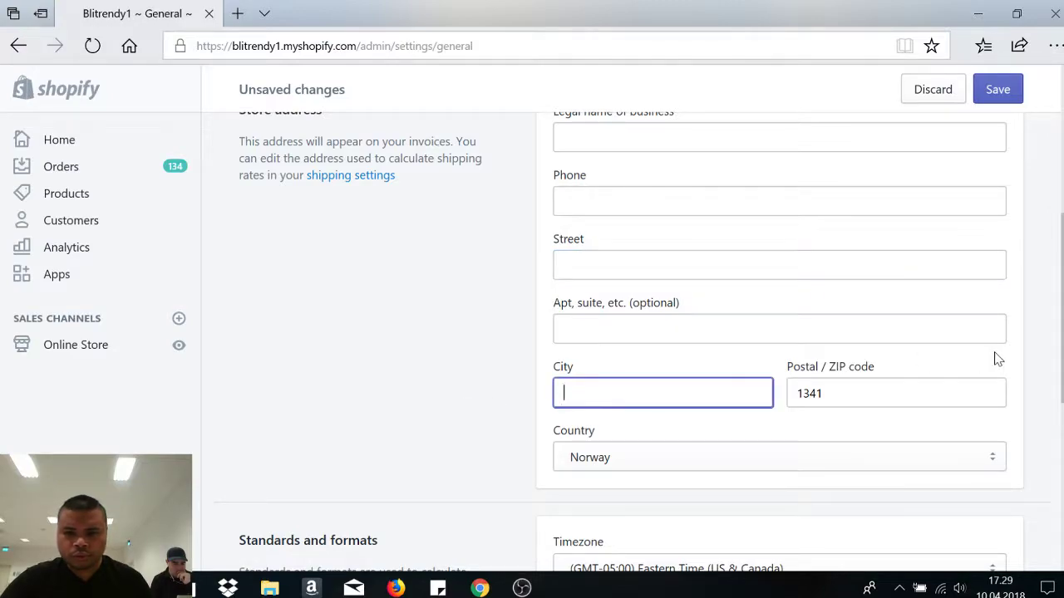
scroll(997, 359, "up", 1)
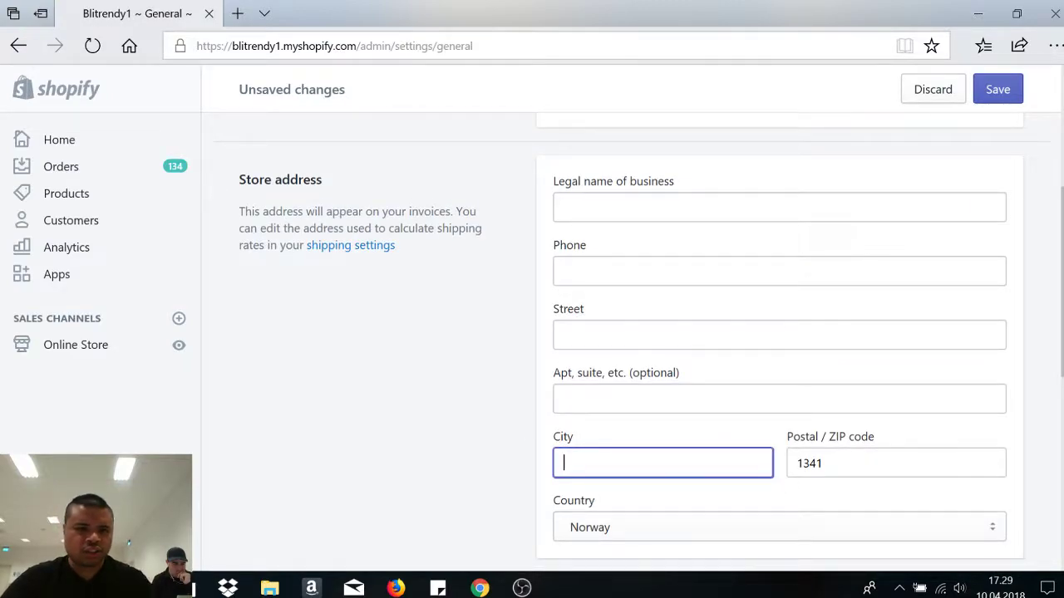
key("Tab")
key("BackSpace")
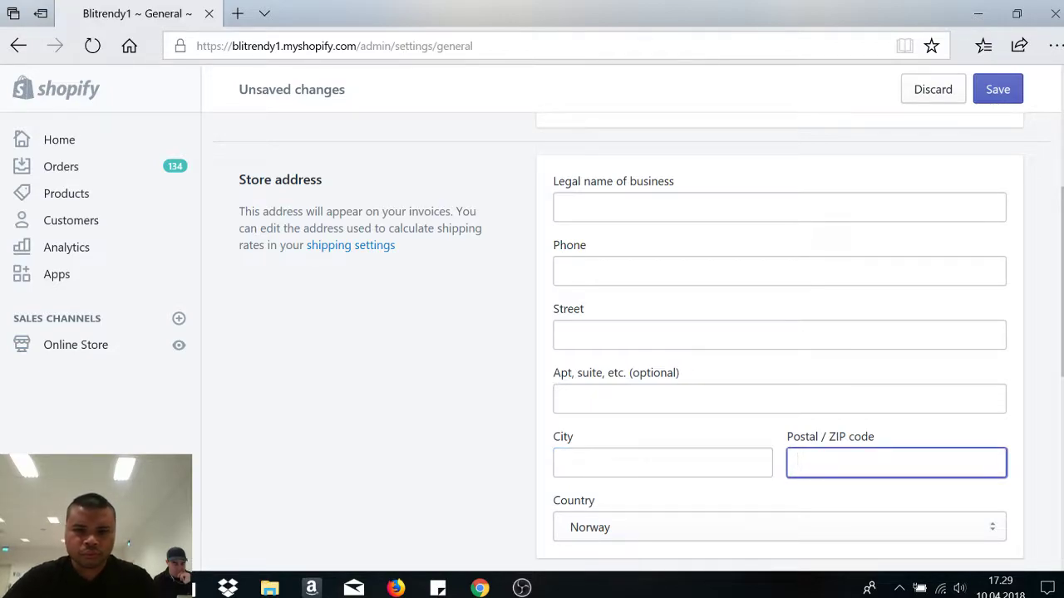
left_click(582, 335)
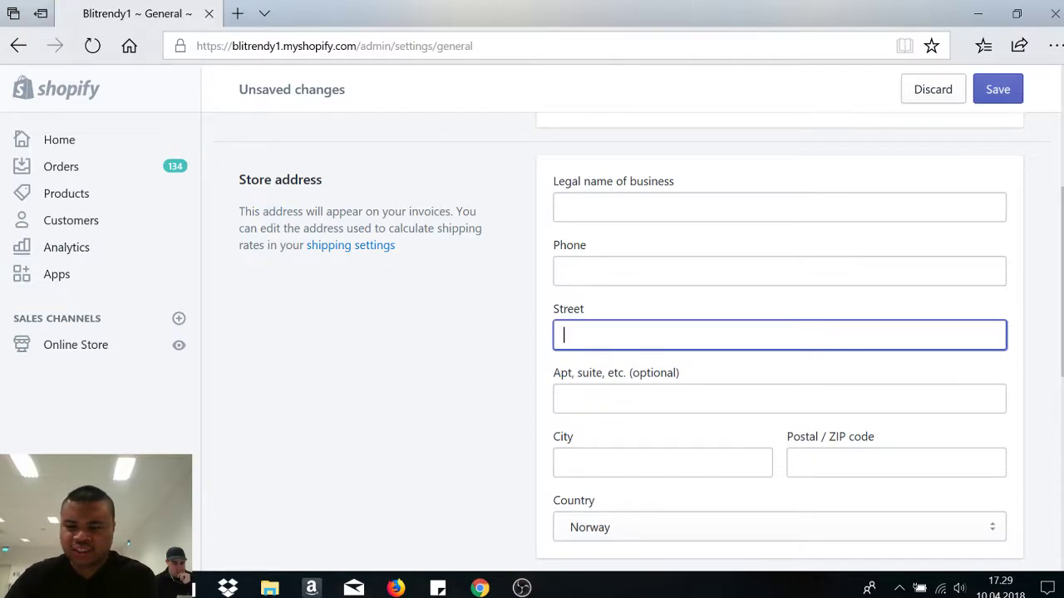
scroll(639, 341, "down", 5)
scroll(640, 341, "up", 4)
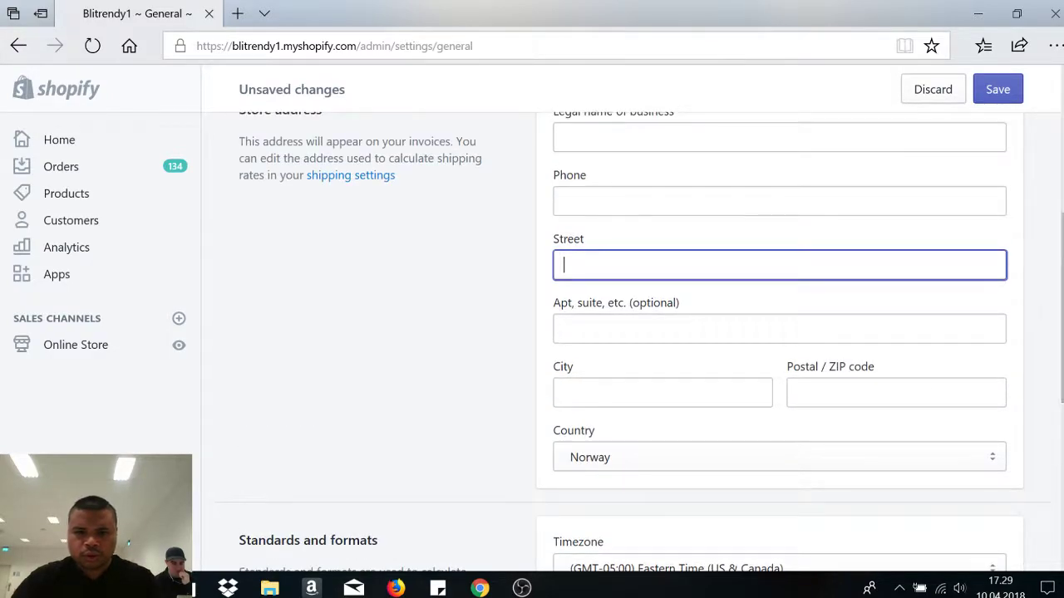
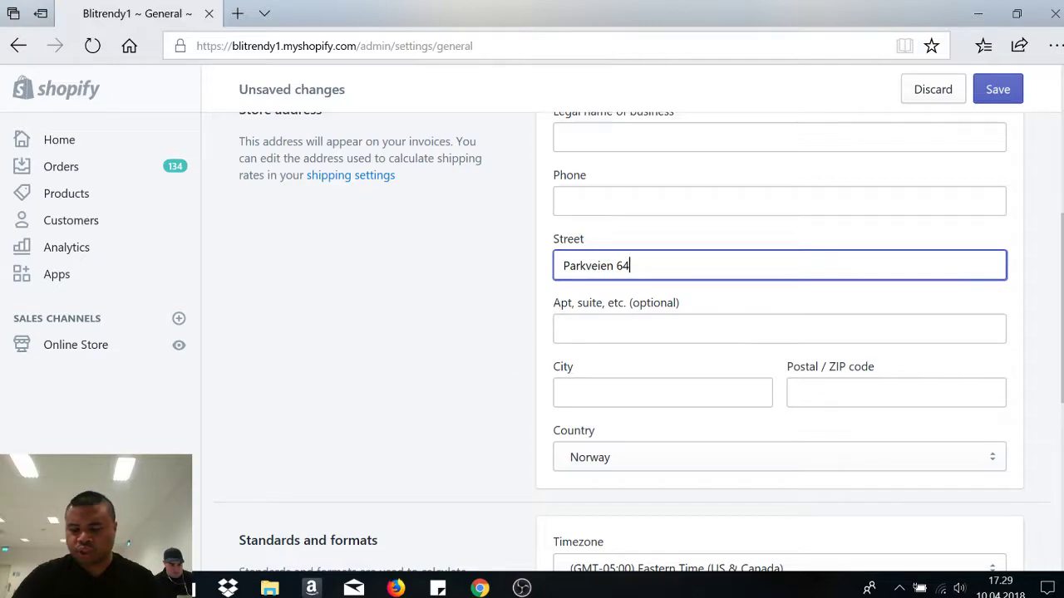
- Enter the new street address and put the postal code into the correct field
scroll(992, 361, "down", 1)
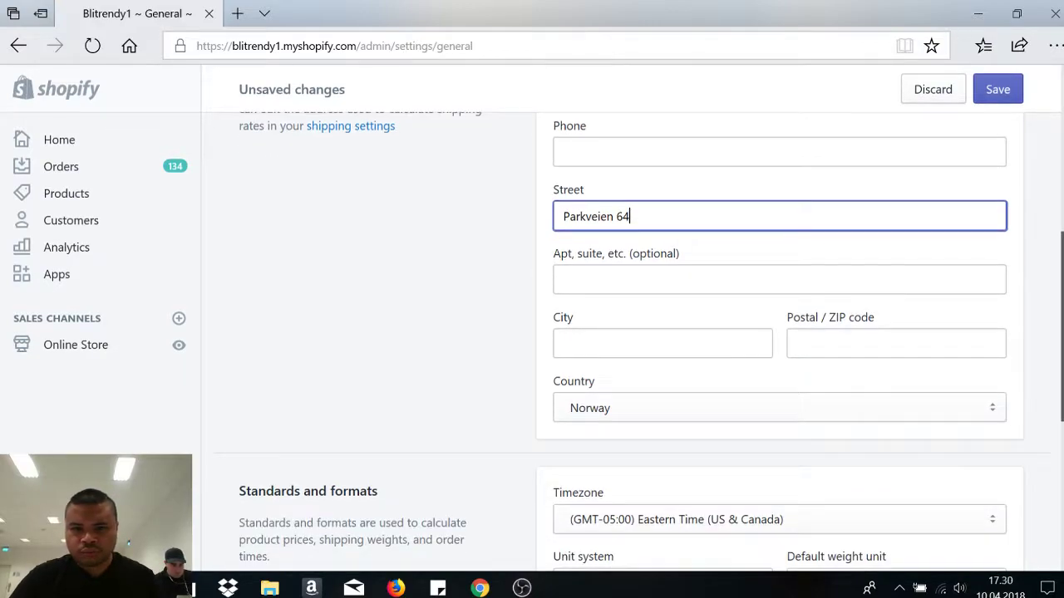
scroll(532, 316, "down", 2)
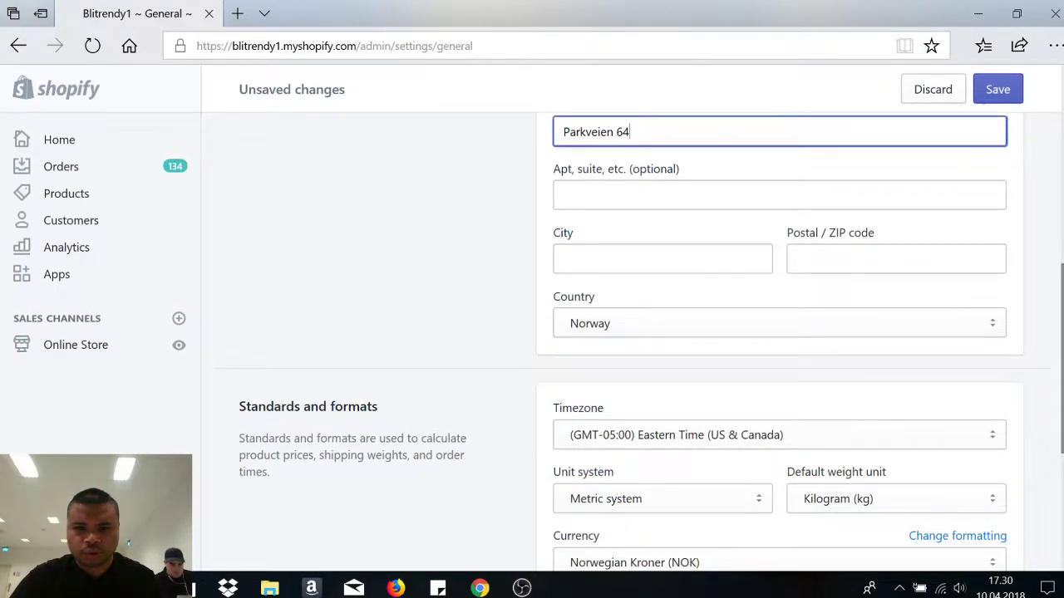
scroll(831, 347, "down", 1)
left_click(656, 237)
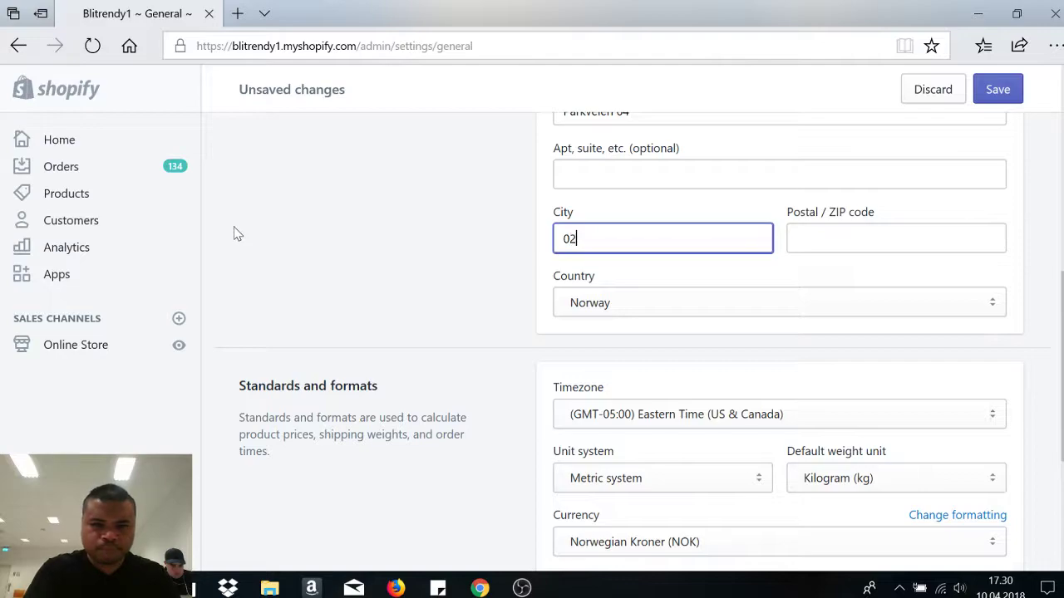
left_click(895, 239)
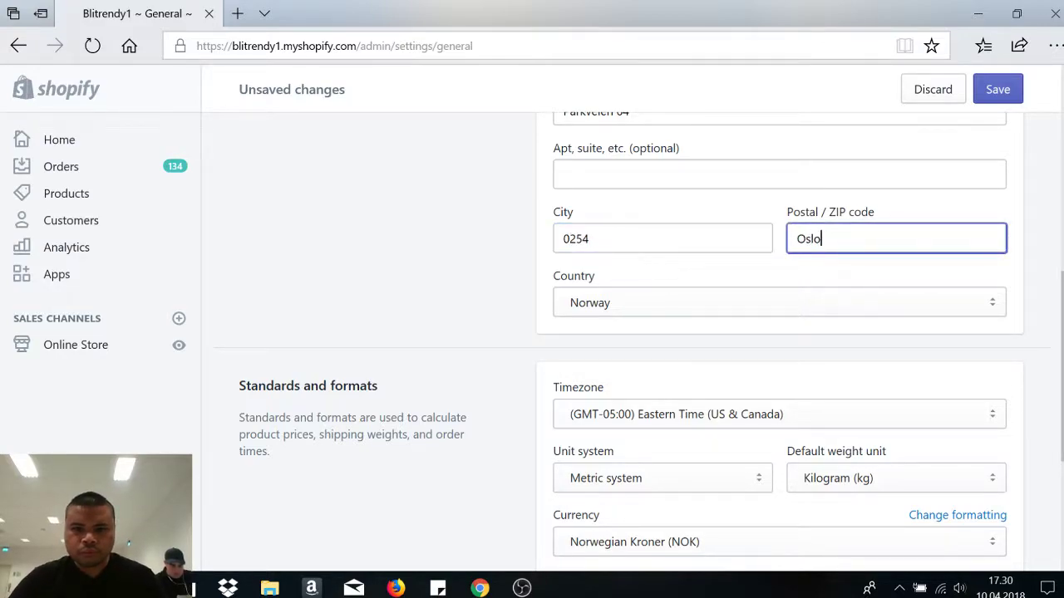
key("shift+Tab")
key("Tab")
type("025")
key("shift+Tab")
- Fill in the store's city and set the timezone to (GMT+01:00) Stockholm
type("Oslo")
scroll(1026, 380, "down", 2)
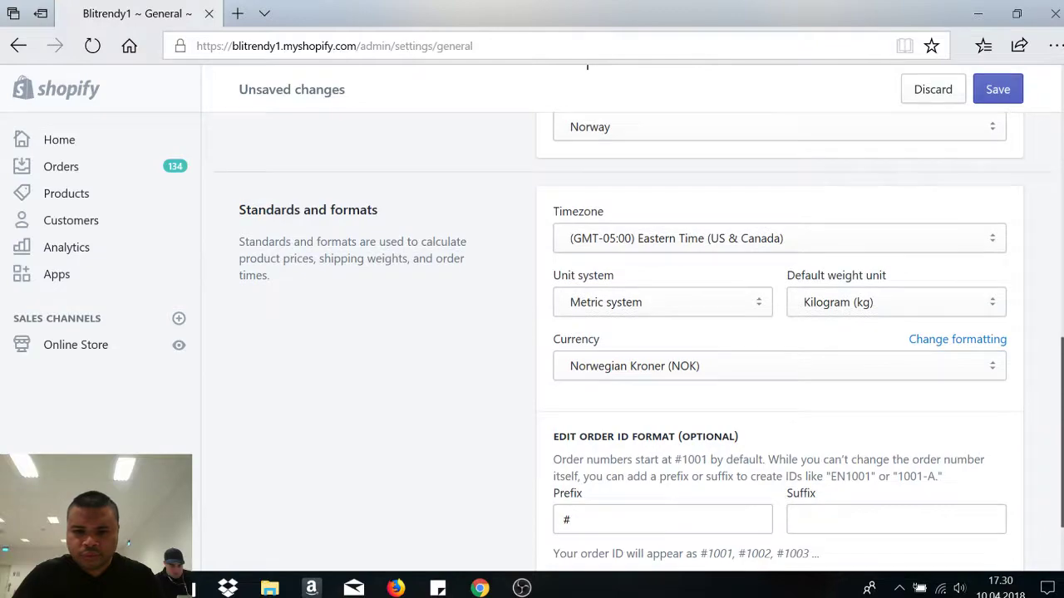
left_click(672, 238)
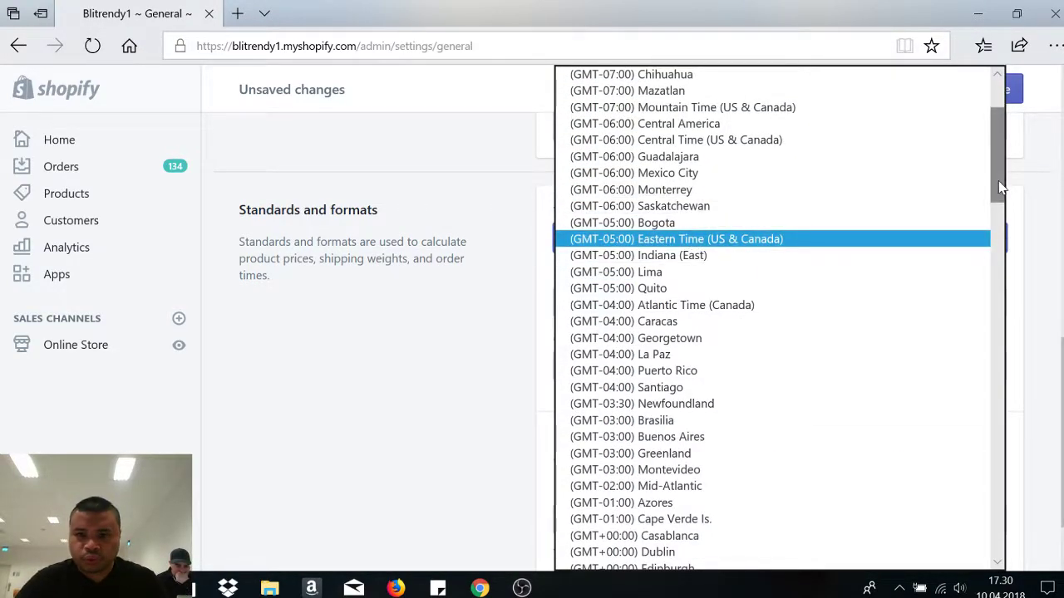
left_click_drag(1003, 184, 999, 567)
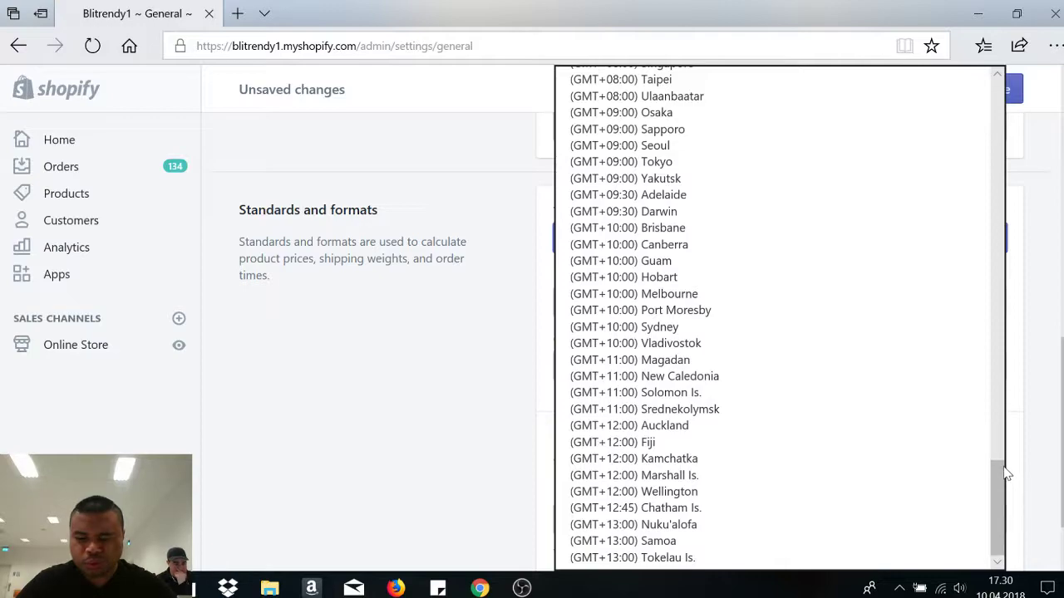
scroll(1003, 469, "up", 3)
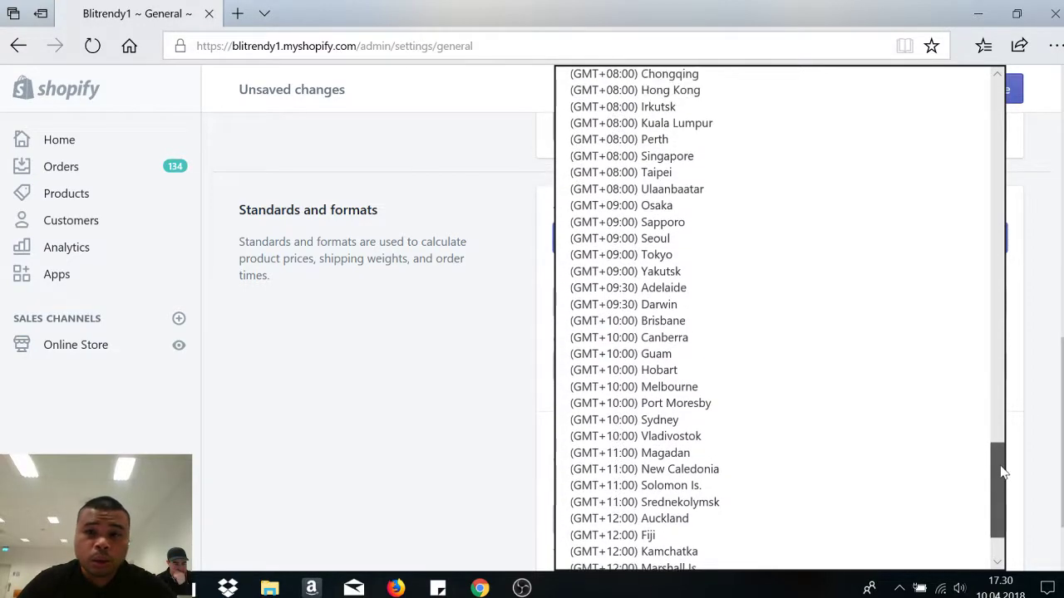
left_click_drag(1003, 464, 977, 236)
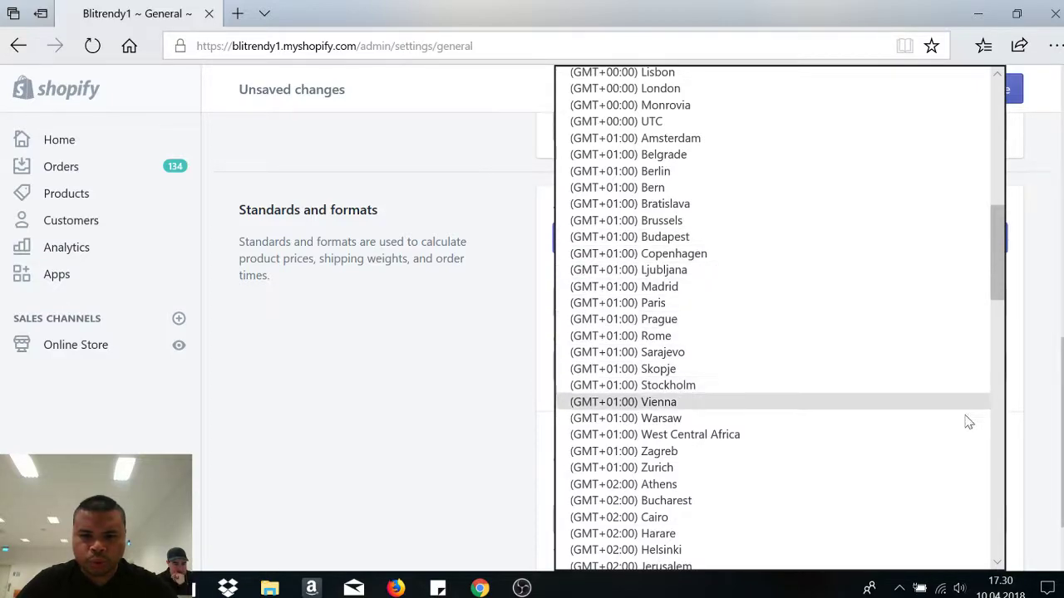
left_click(698, 389)
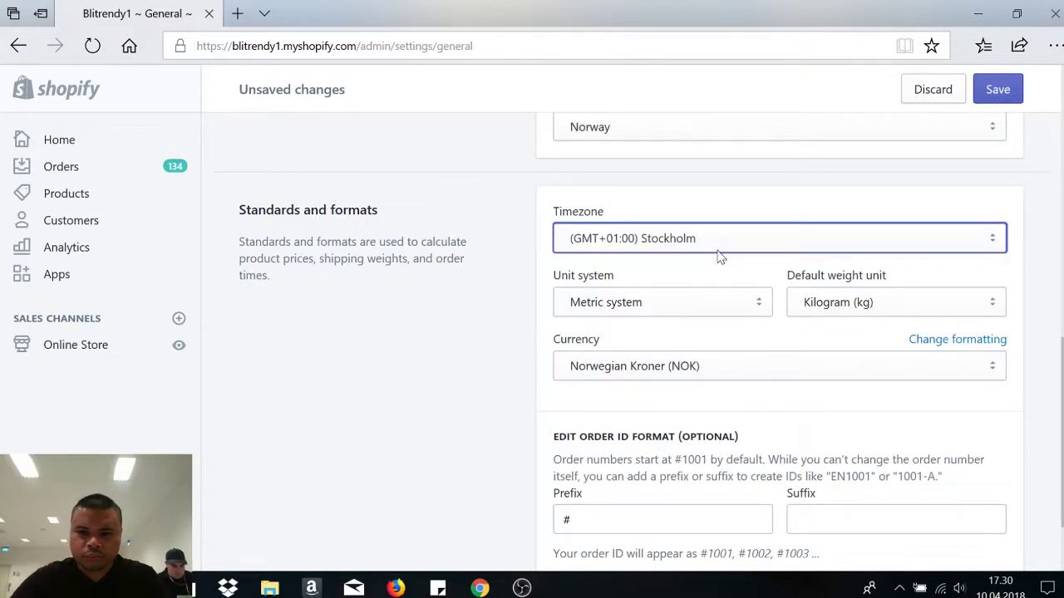
- Keep the unit system on Metric and the default weight unit on Kilogram (kg)
left_click(736, 312)
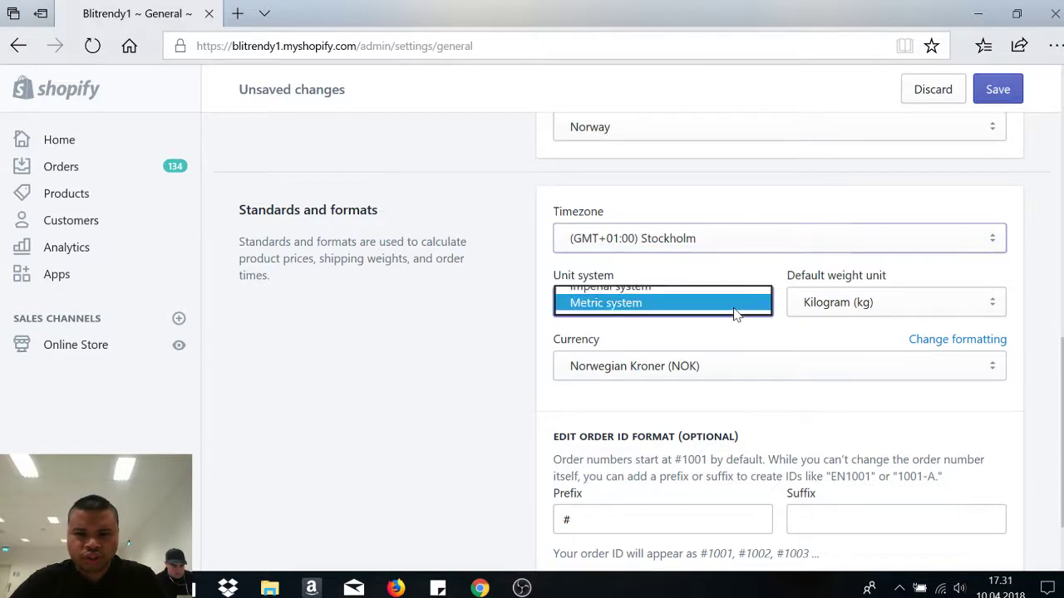
left_click(736, 309)
left_click(841, 304)
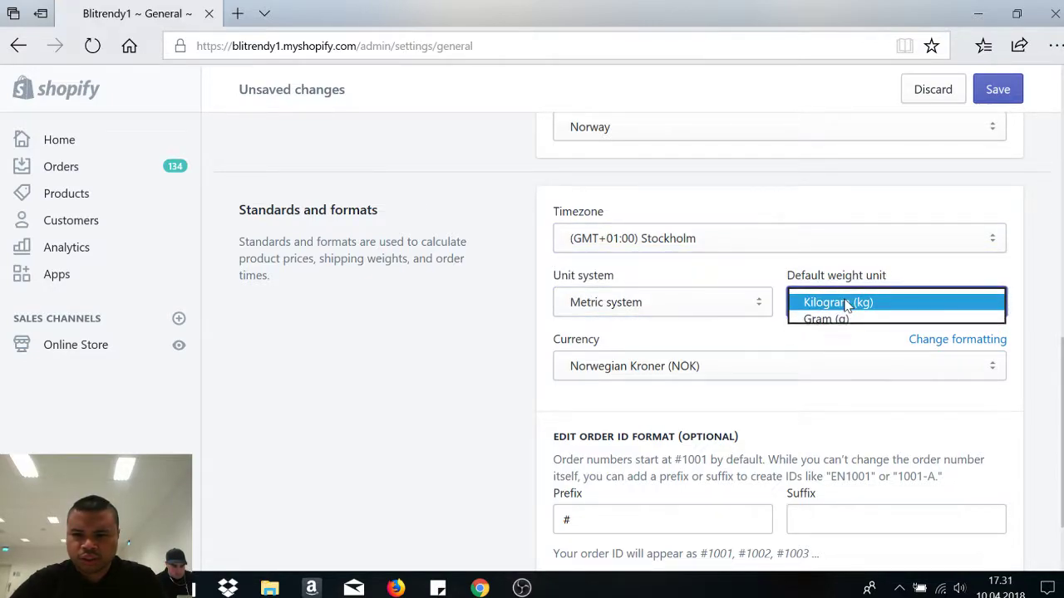
left_click(844, 304)
scroll(781, 378, "down", 1)
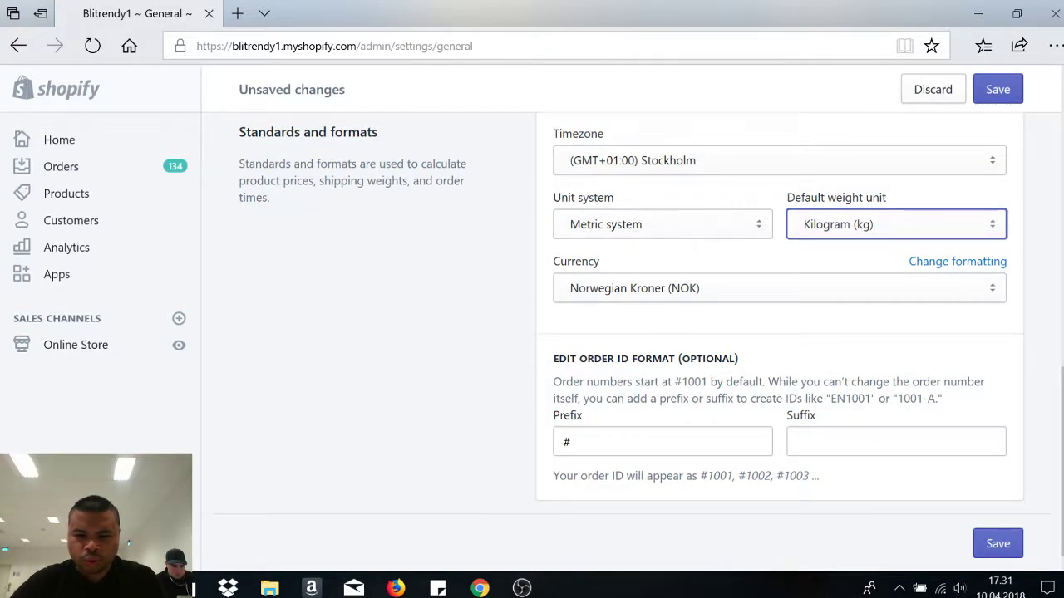
- Add the store phone number to clear the seven-digit error and save the General settings
left_click(997, 544)
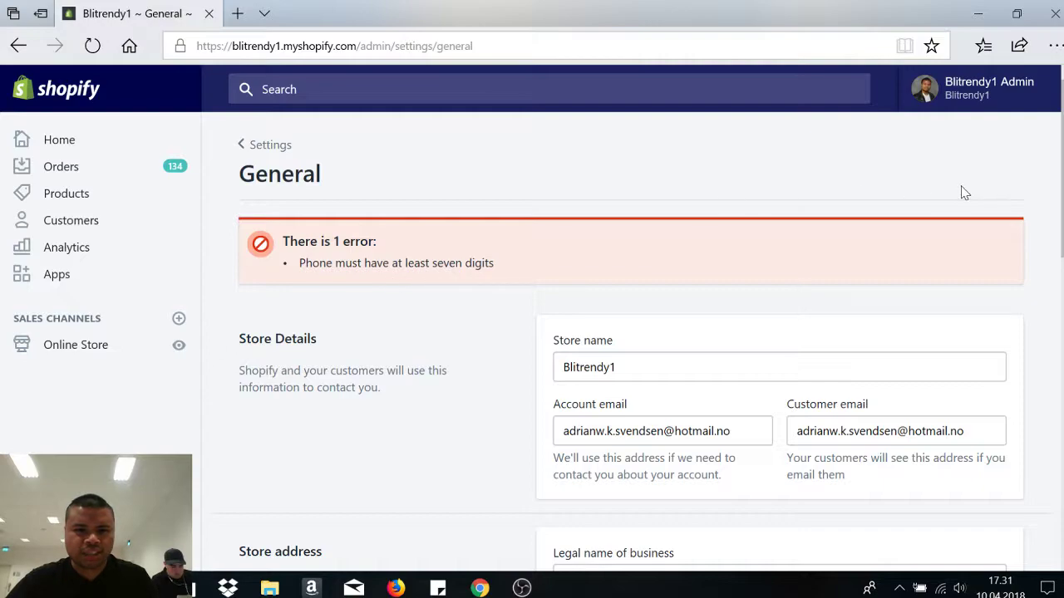
scroll(961, 190, "down", 3)
scroll(779, 332, "down", 3)
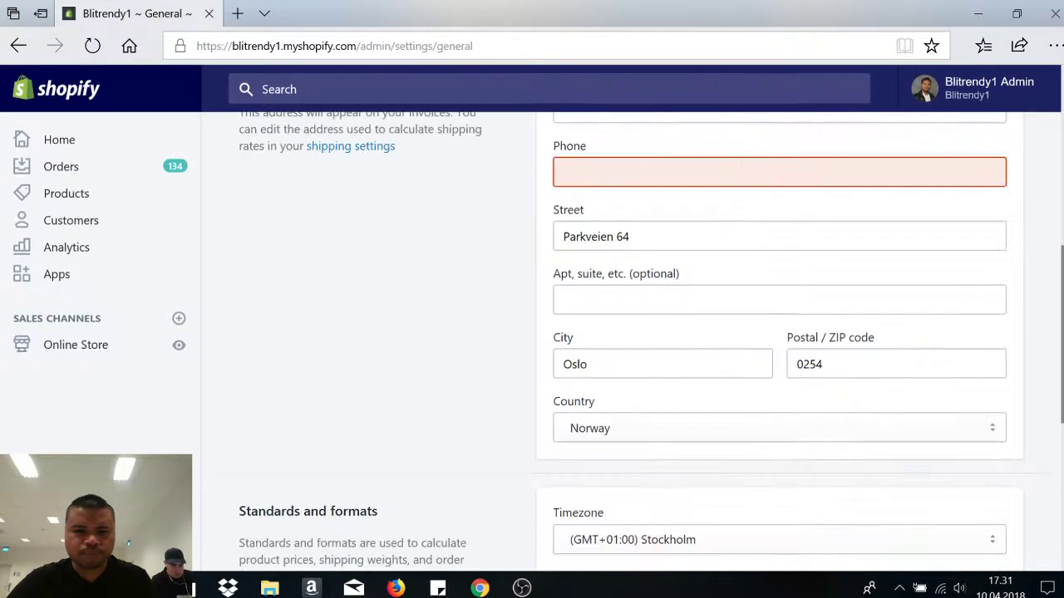
left_click(589, 183)
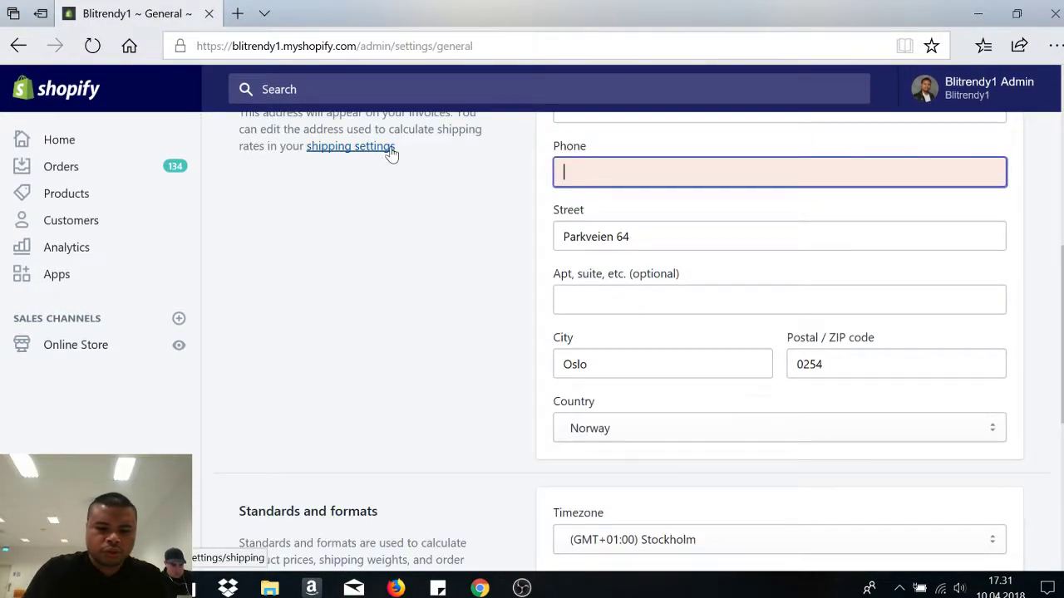
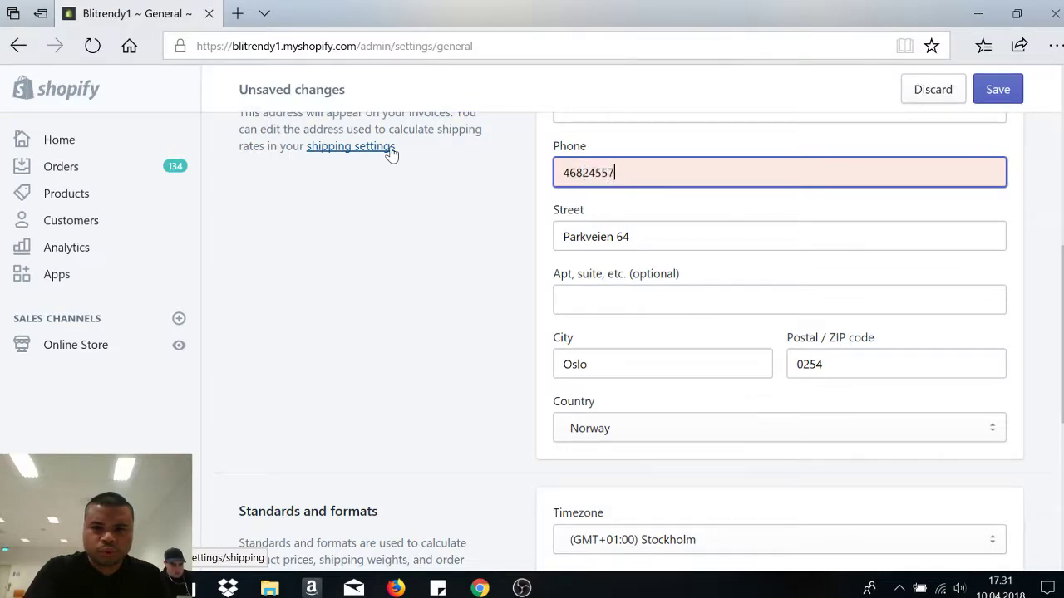
scroll(638, 333, "down", 2)
scroll(639, 333, "up", 1)
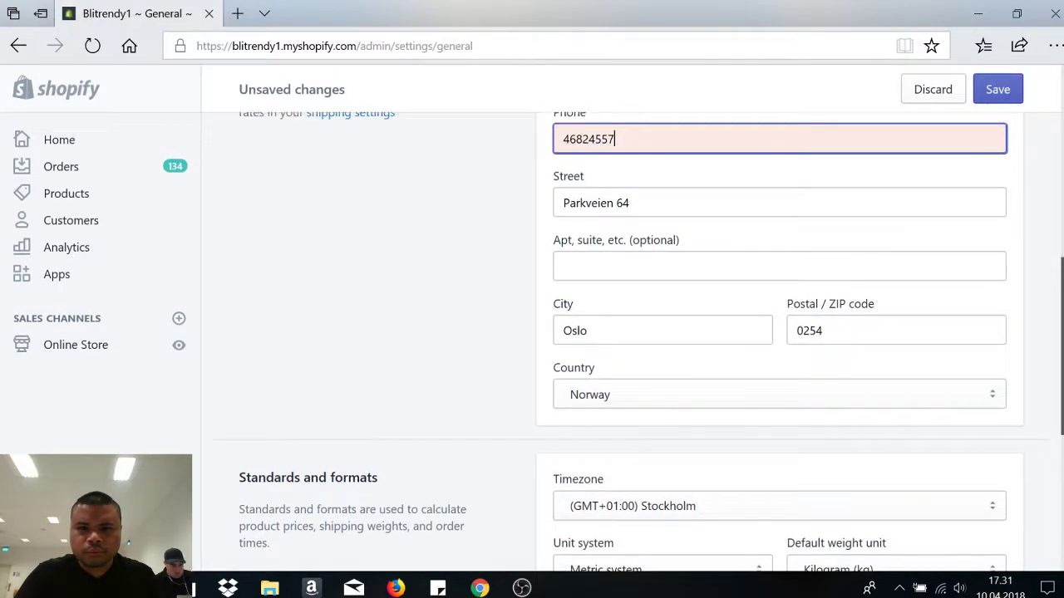
scroll(1016, 434, "down", 5)
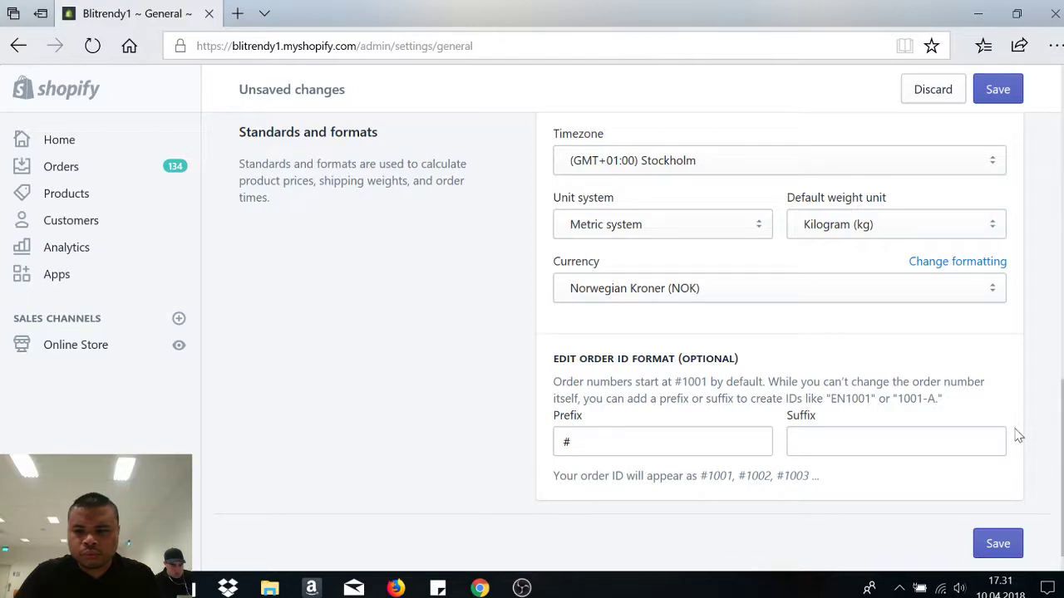
left_click(1006, 550)
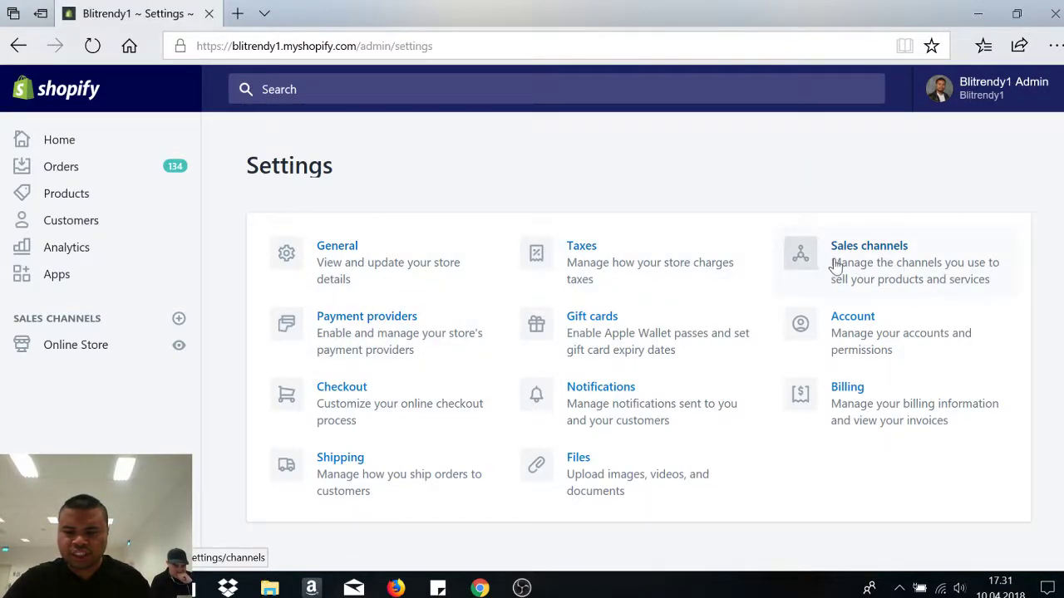
left_click(886, 264)
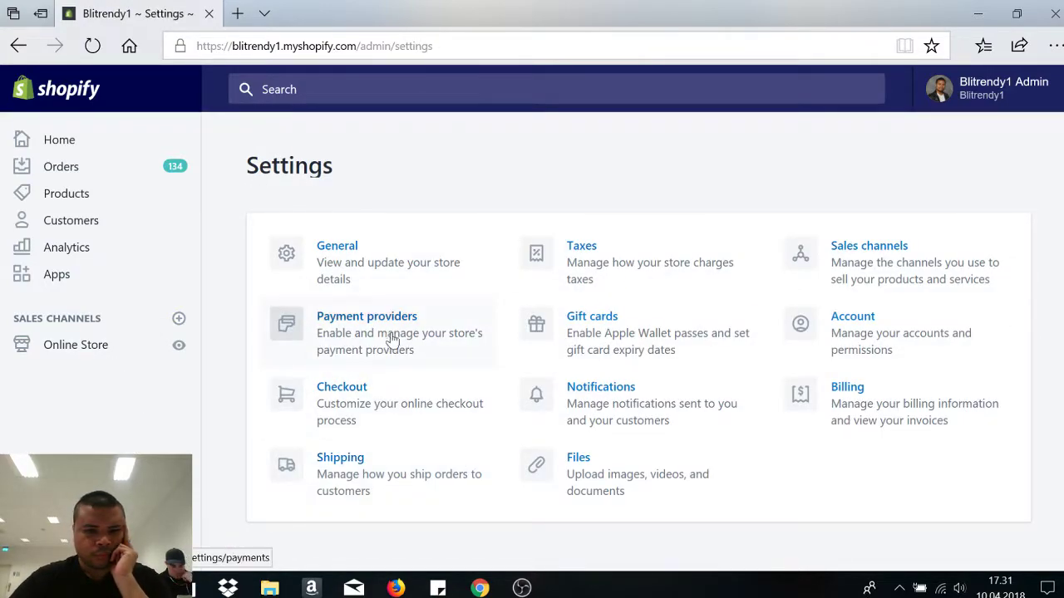
left_click(392, 340)
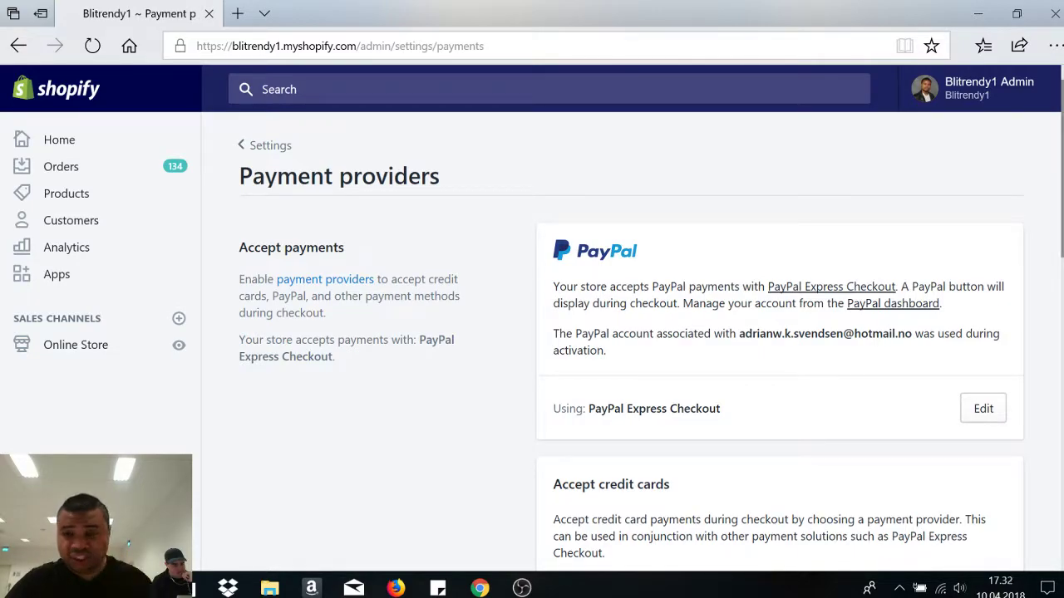
scroll(449, 118, "down", 5)
scroll(449, 118, "up", 5)
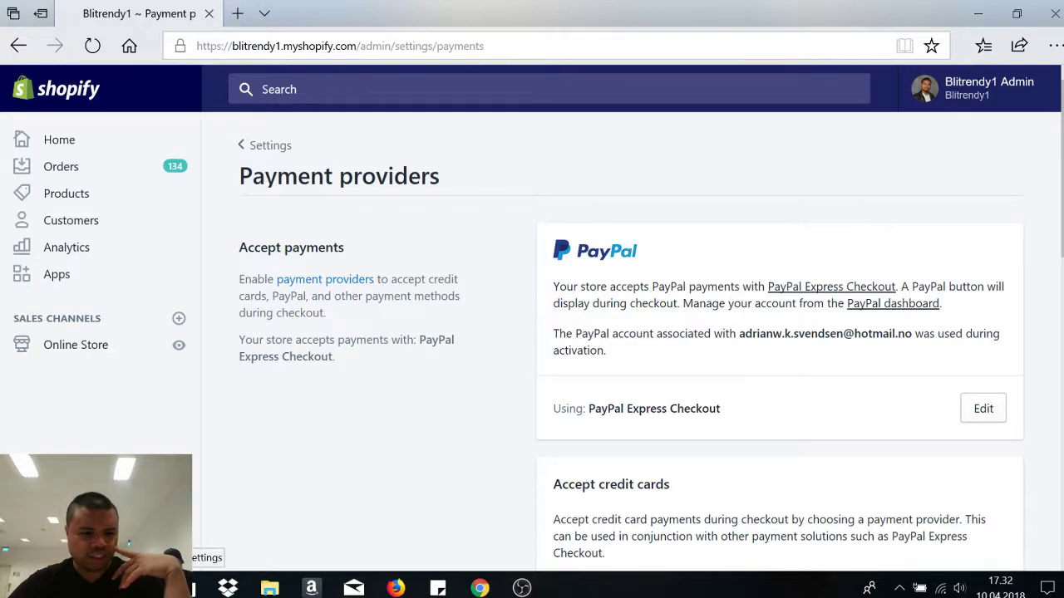
key("alt+Left")
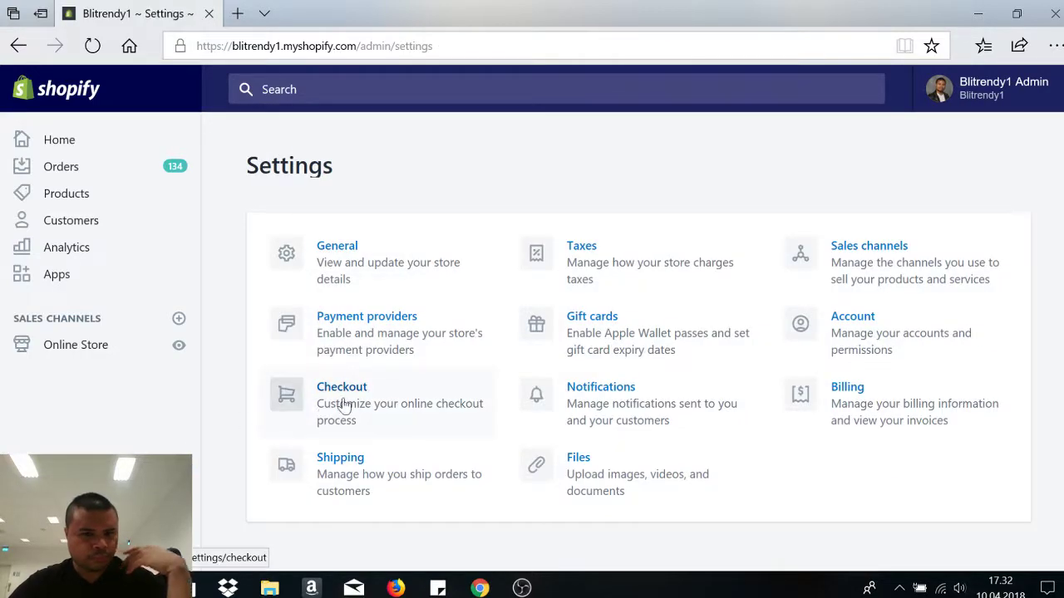
- Make gift cards expire 12 months after purchase
left_click(634, 335)
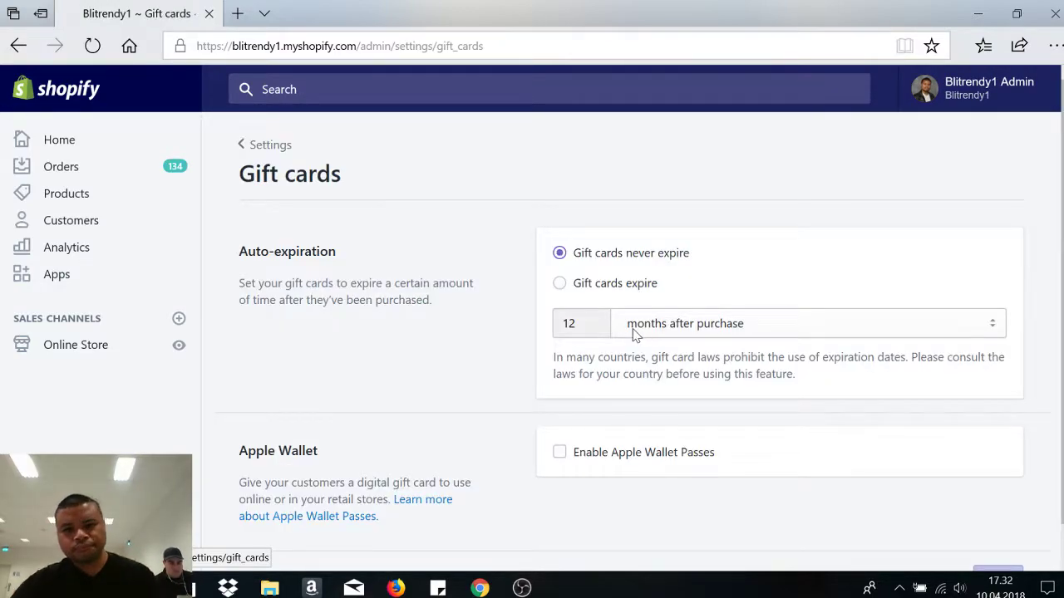
left_click(561, 284)
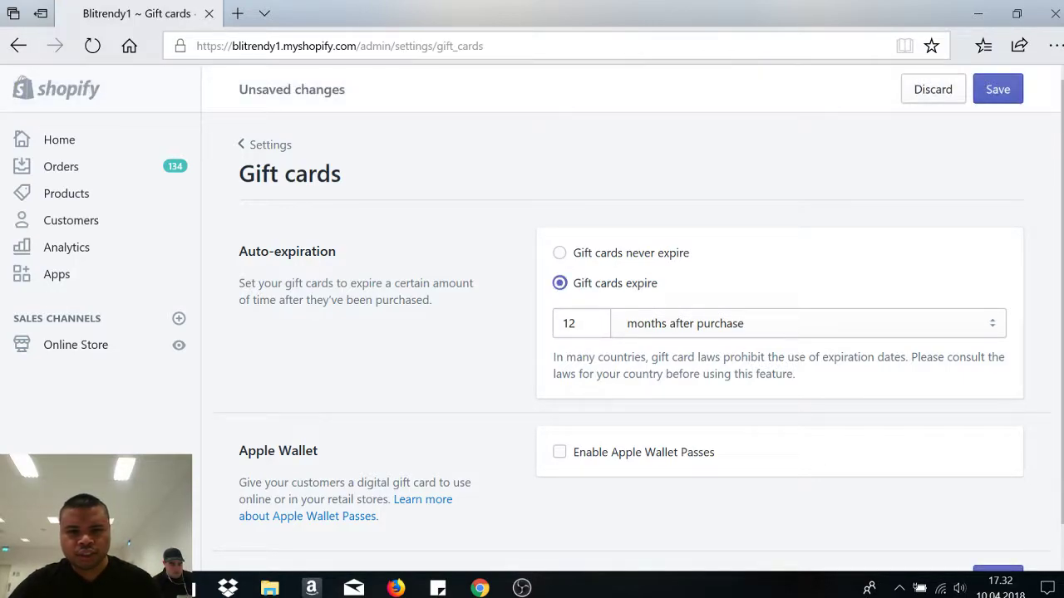
left_click(753, 332)
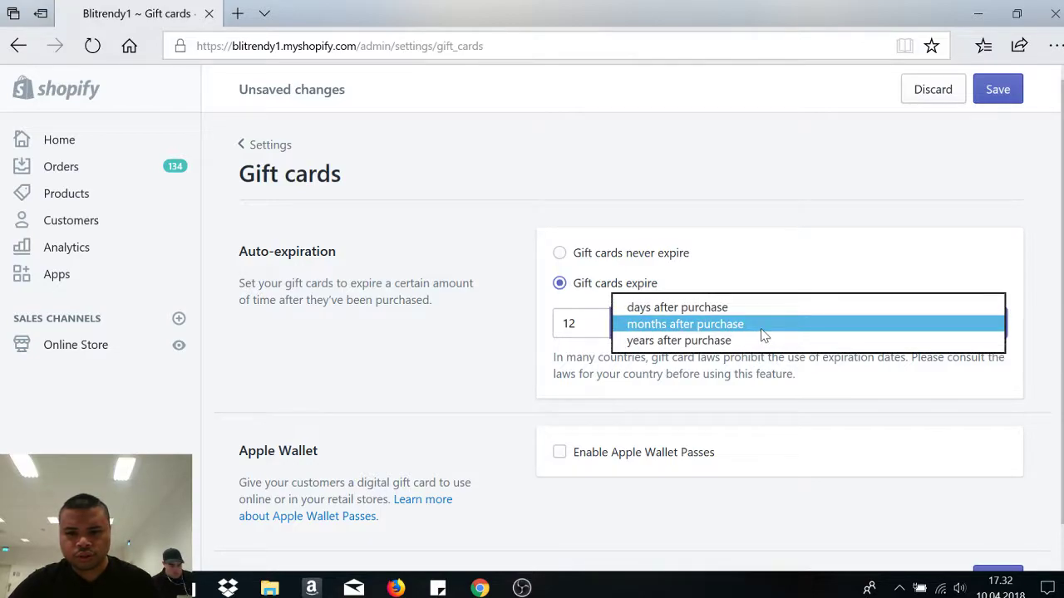
left_click(713, 324)
left_click(568, 323)
left_click(632, 325)
left_click(675, 324)
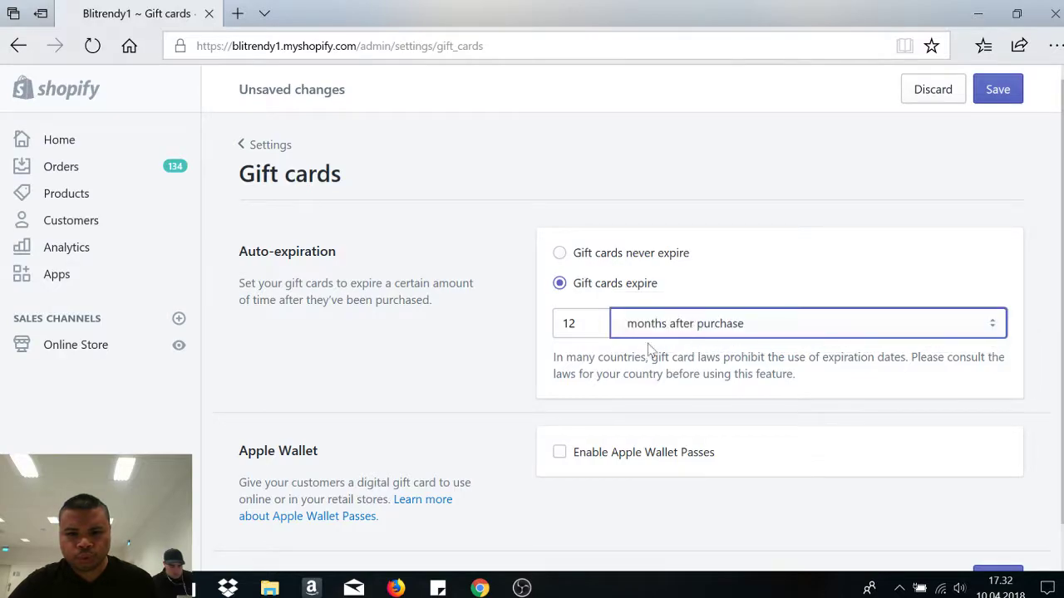
- Save the gift card expiry setting and return to the Settings overview
scroll(254, 501, "down", 1)
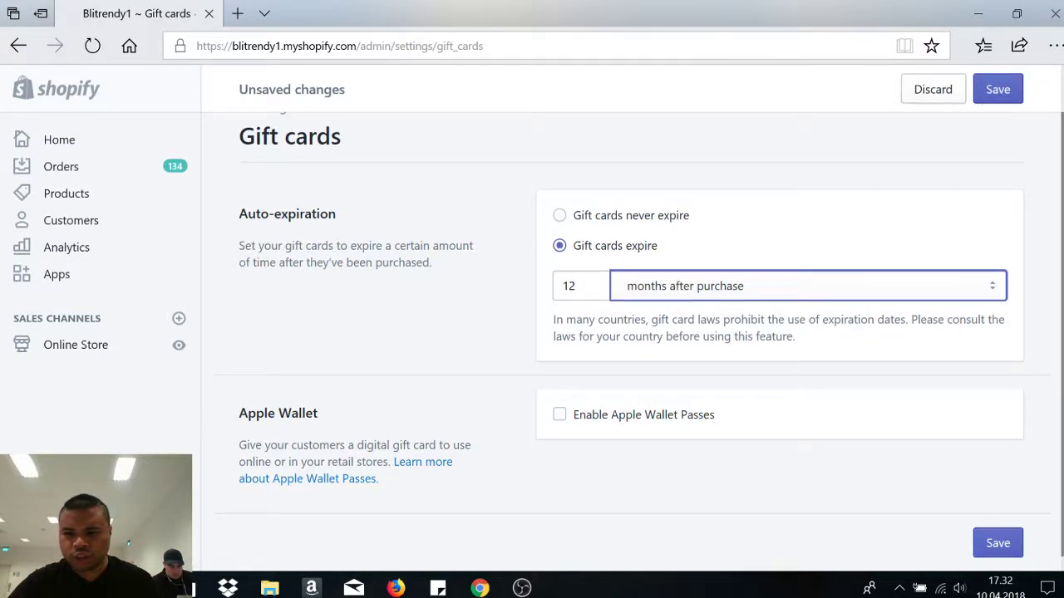
left_click(997, 543)
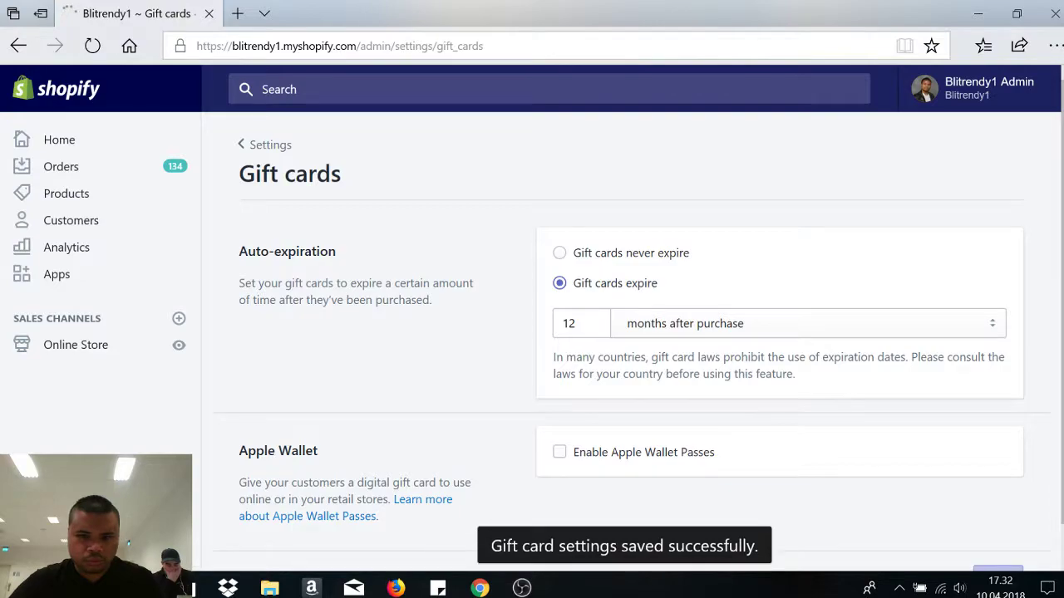
left_click(266, 144)
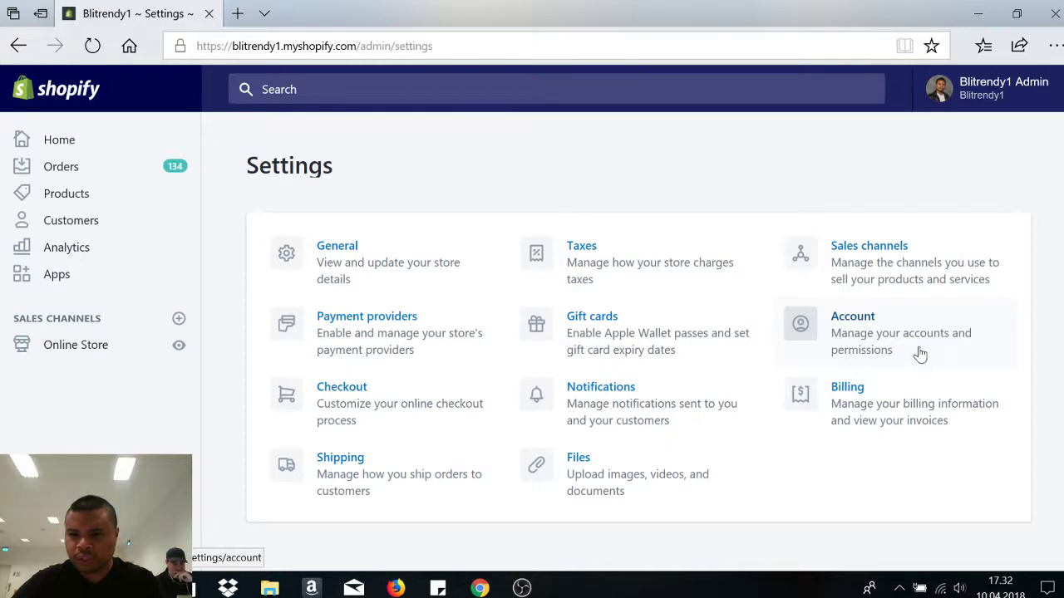
left_click(891, 347)
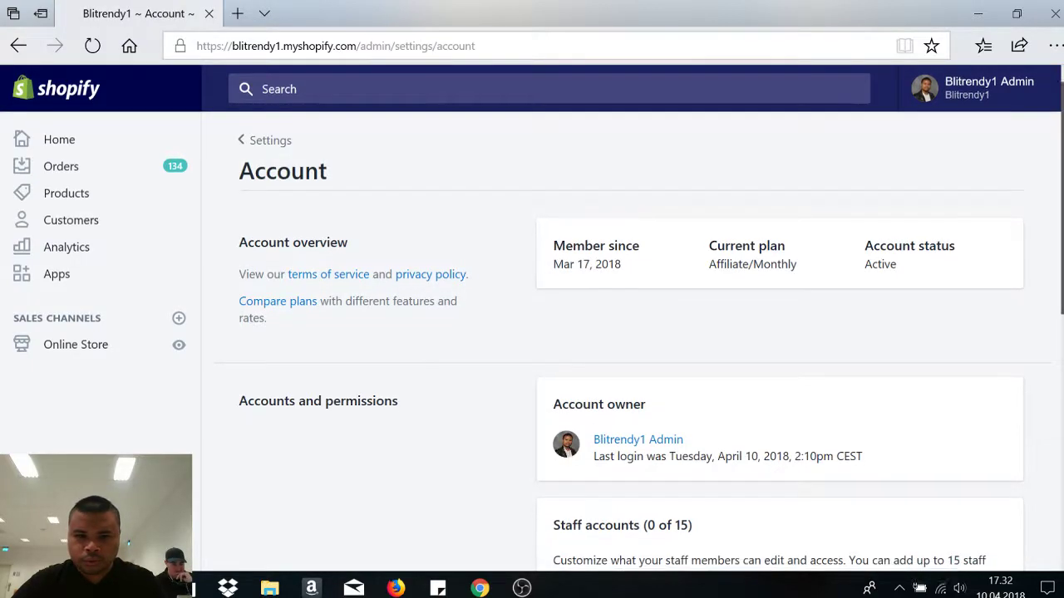
scroll(632, 349, "down", 3)
scroll(631, 349, "down", 3)
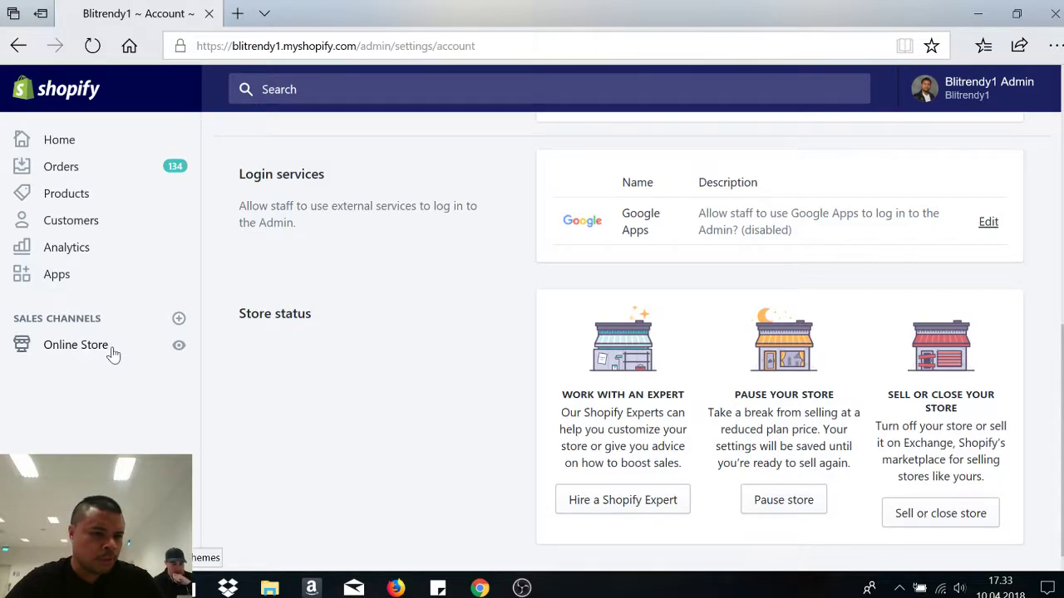
left_click(58, 548)
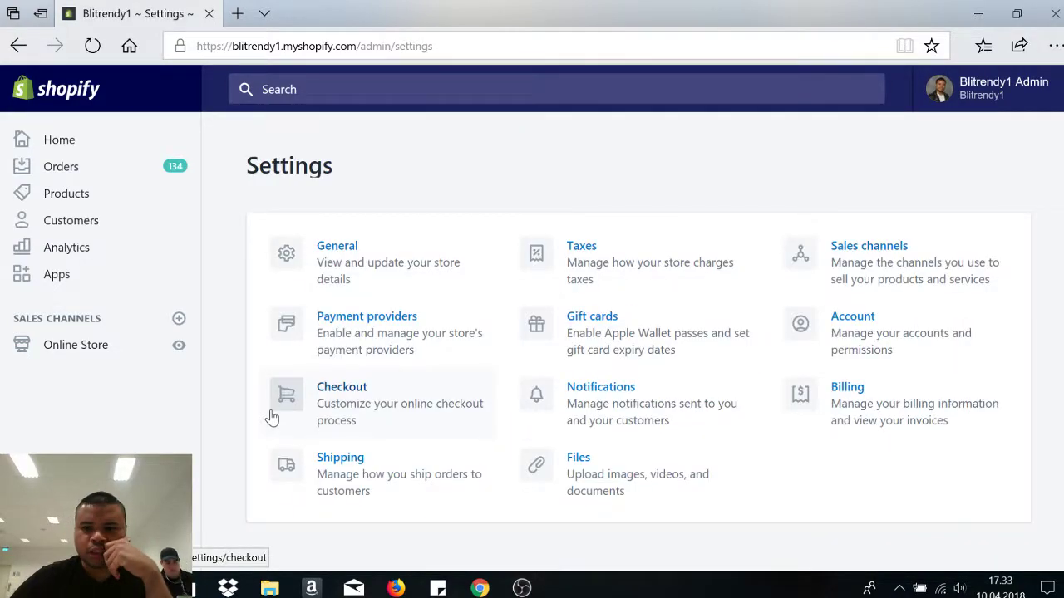
- Open Checkout settings, try the checkout customizer until it shows a trial-expired error, then go back
left_click(391, 409)
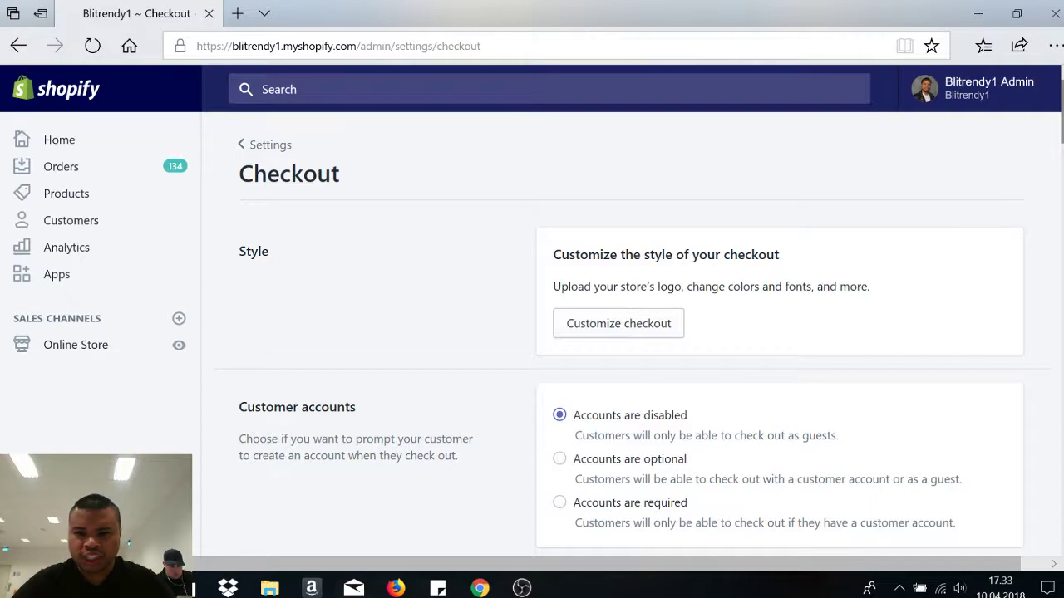
scroll(968, 190, "down", 1)
left_click(634, 240)
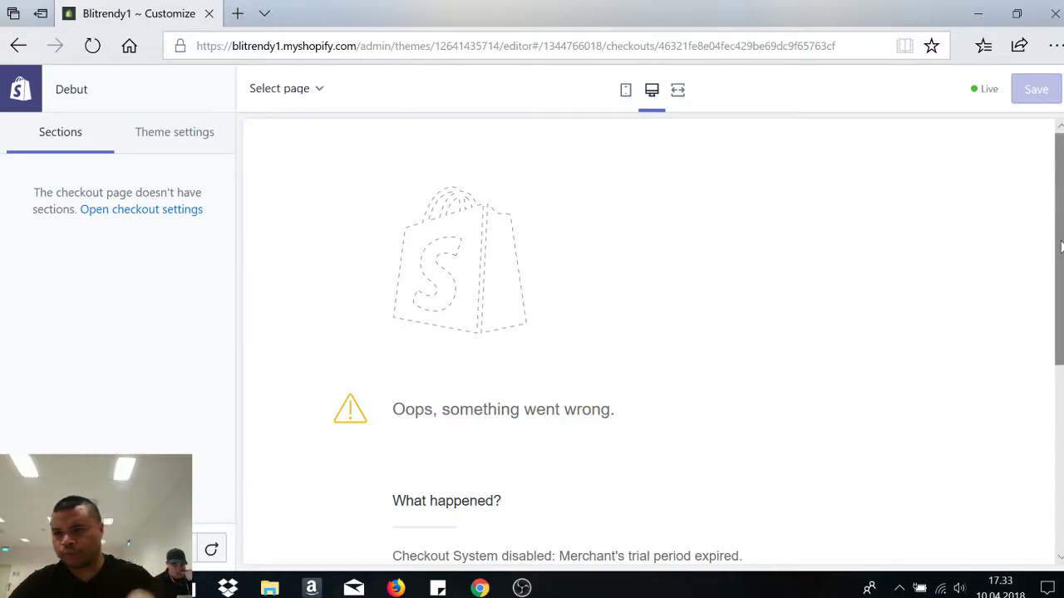
scroll(1059, 202, "down", 5)
scroll(1059, 202, "up", 5)
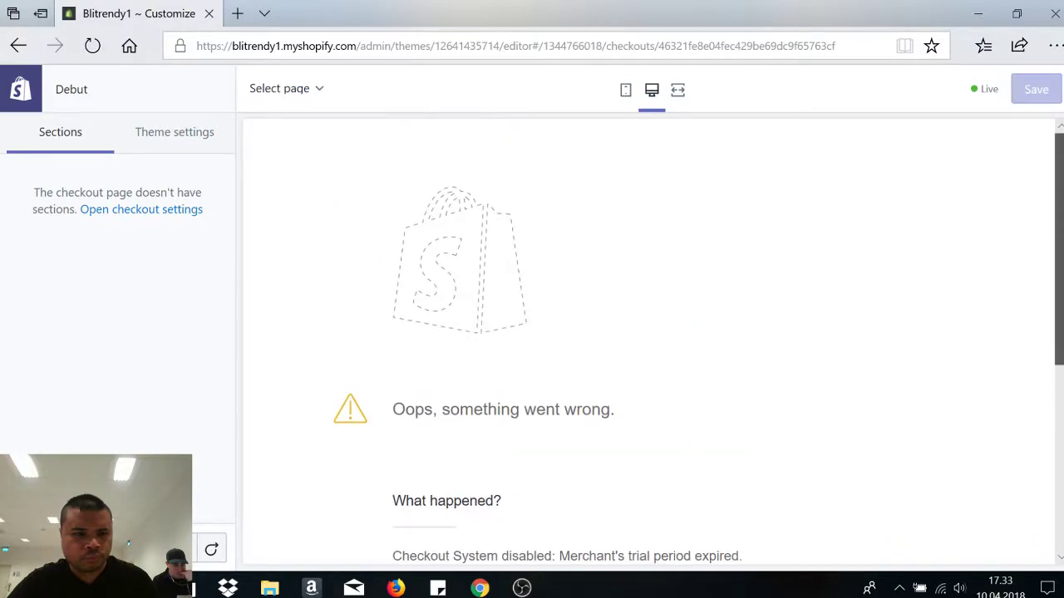
left_click(12, 51)
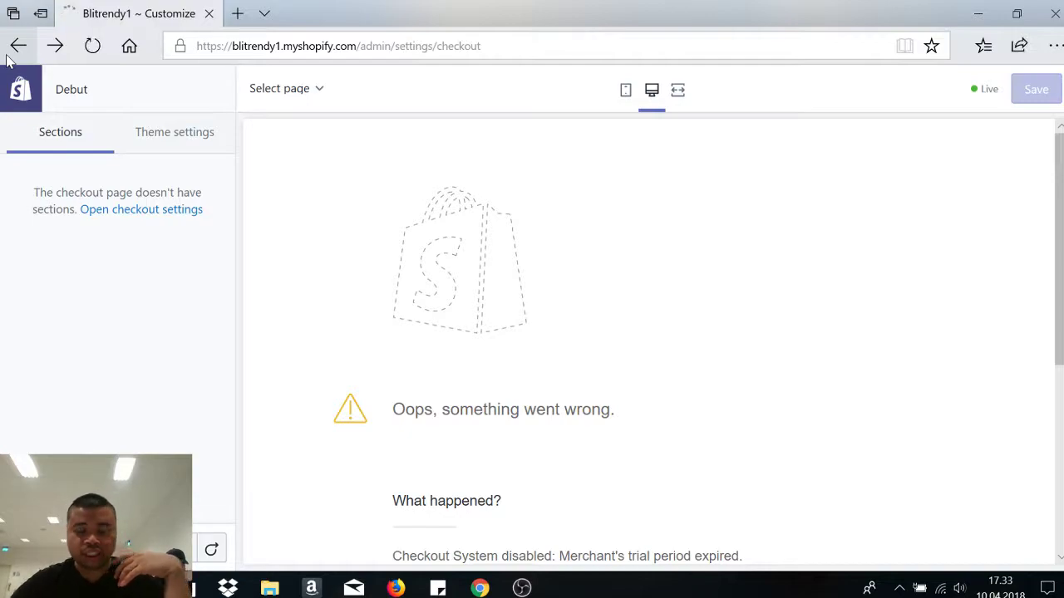
scroll(885, 293, "down", 1)
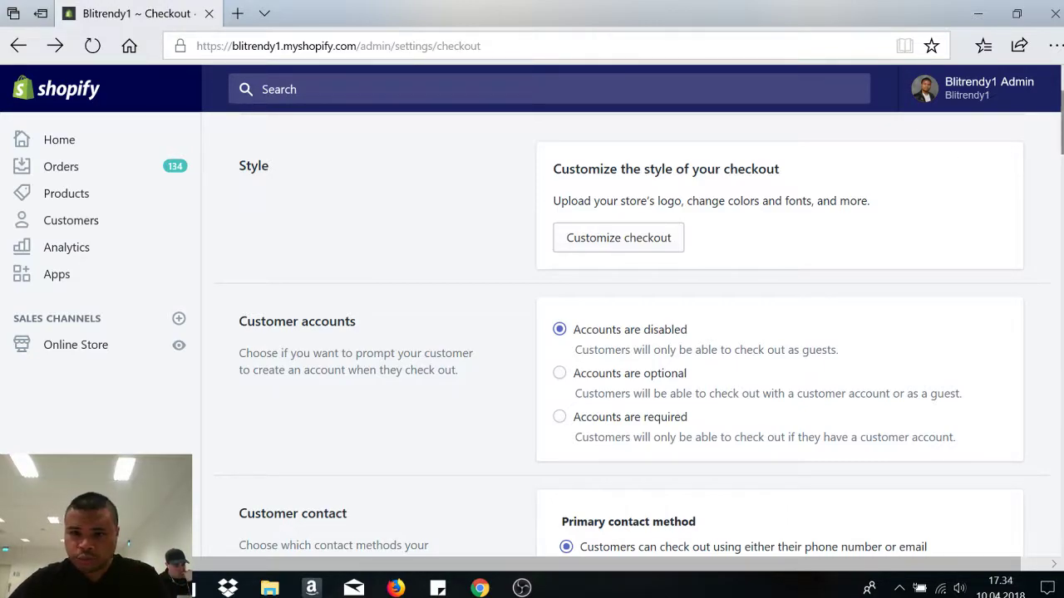
- Try making customer accounts optional at checkout, then set them back to disabled
scroll(637, 148, "down", 3)
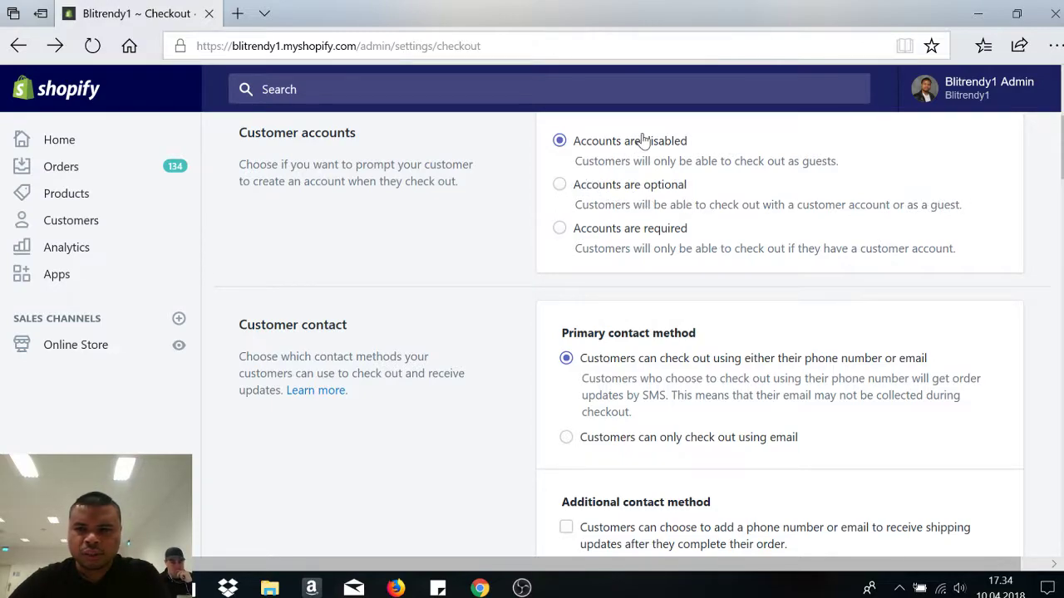
left_click(560, 185)
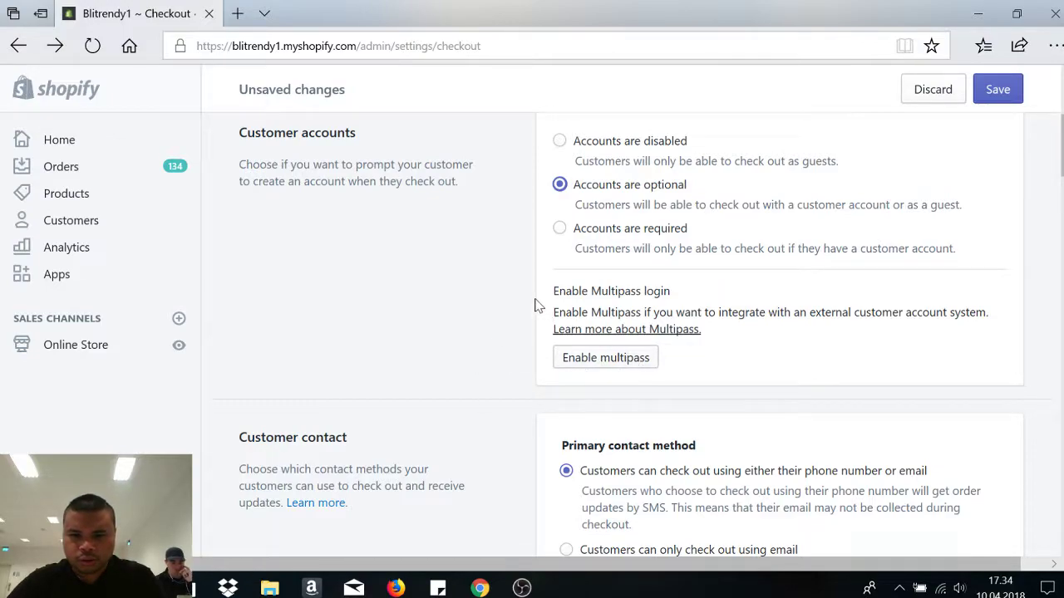
left_click(559, 140)
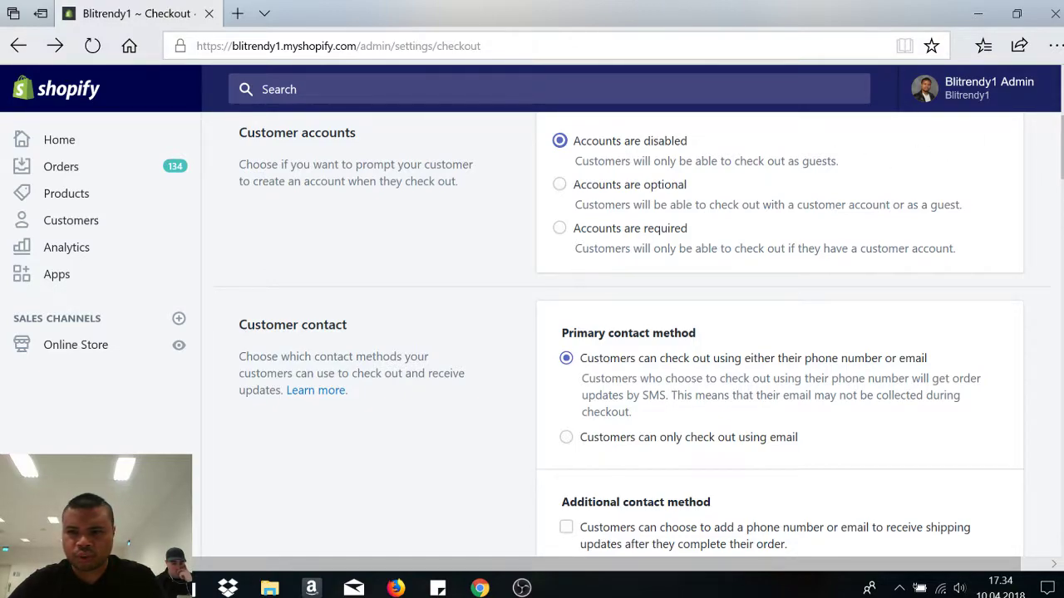
scroll(559, 184, "down", 3)
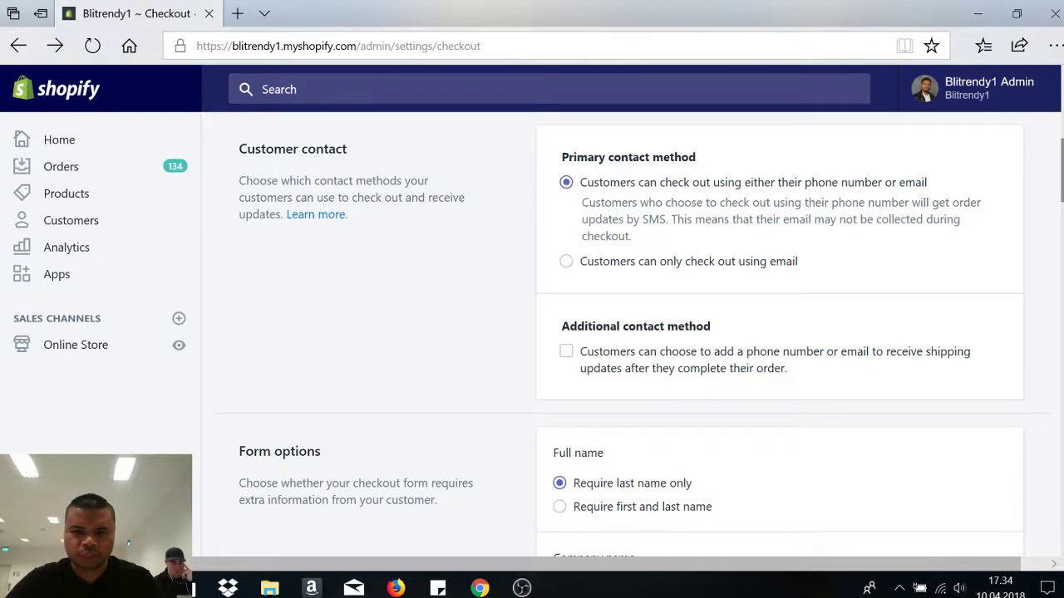
scroll(565, 192, "down", 3)
scroll(565, 192, "up", 1)
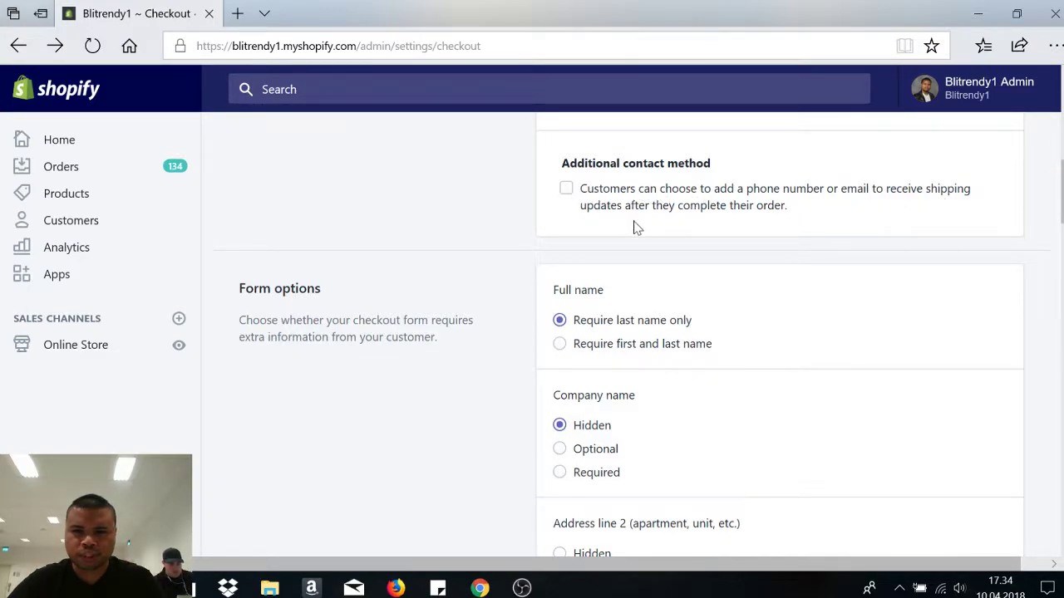
- Let customers add a phone number or email for shipping updates
left_click(562, 193)
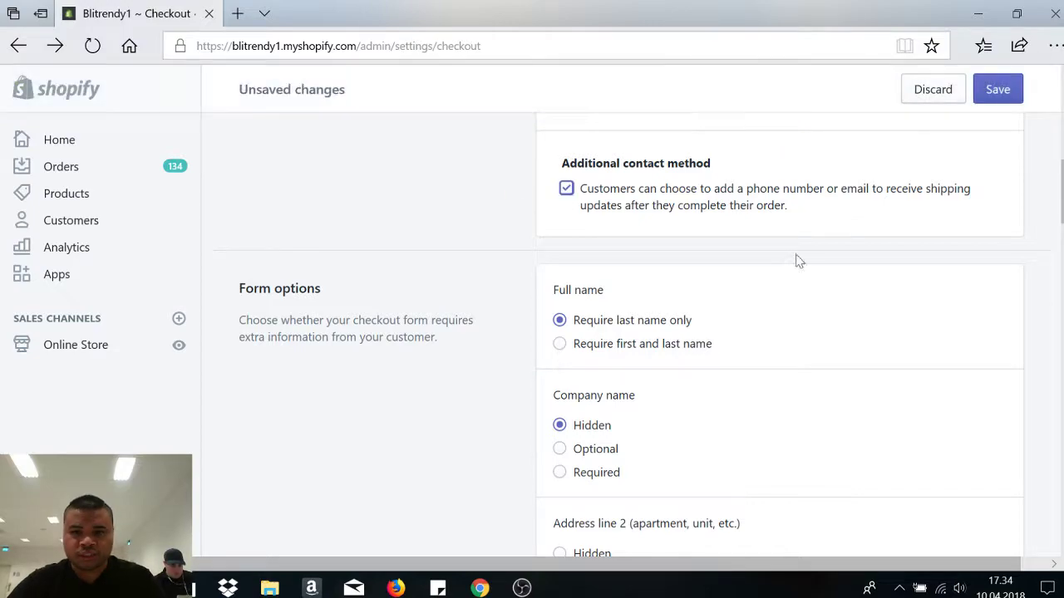
scroll(780, 333, "down", 5)
scroll(779, 332, "up", 5)
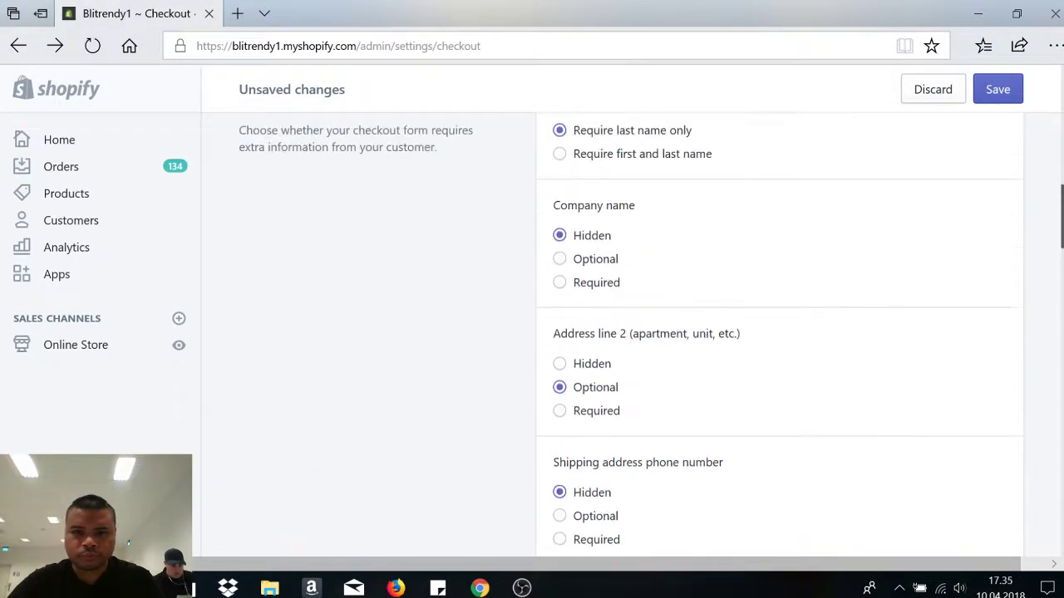
scroll(779, 332, "down", 1)
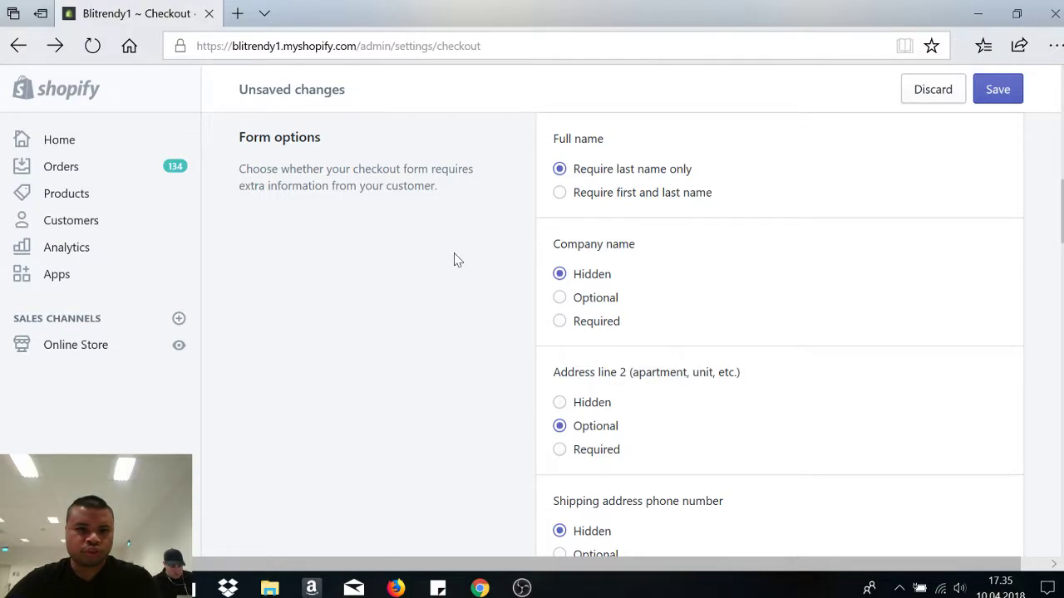
- Require both first and last name at checkout
left_click(560, 192)
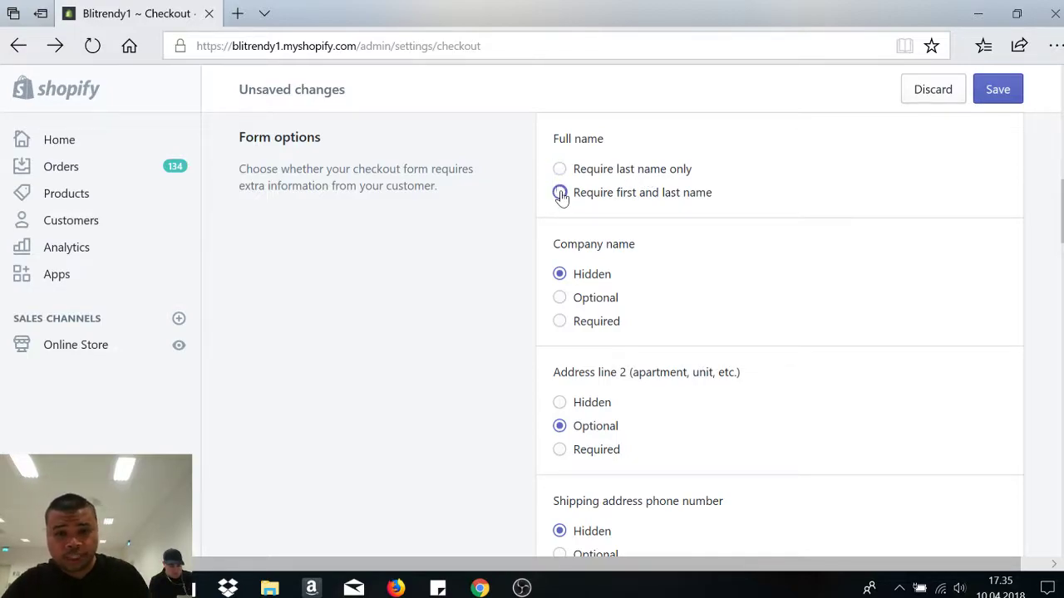
scroll(559, 193, "down", 1)
scroll(780, 332, "up", 1)
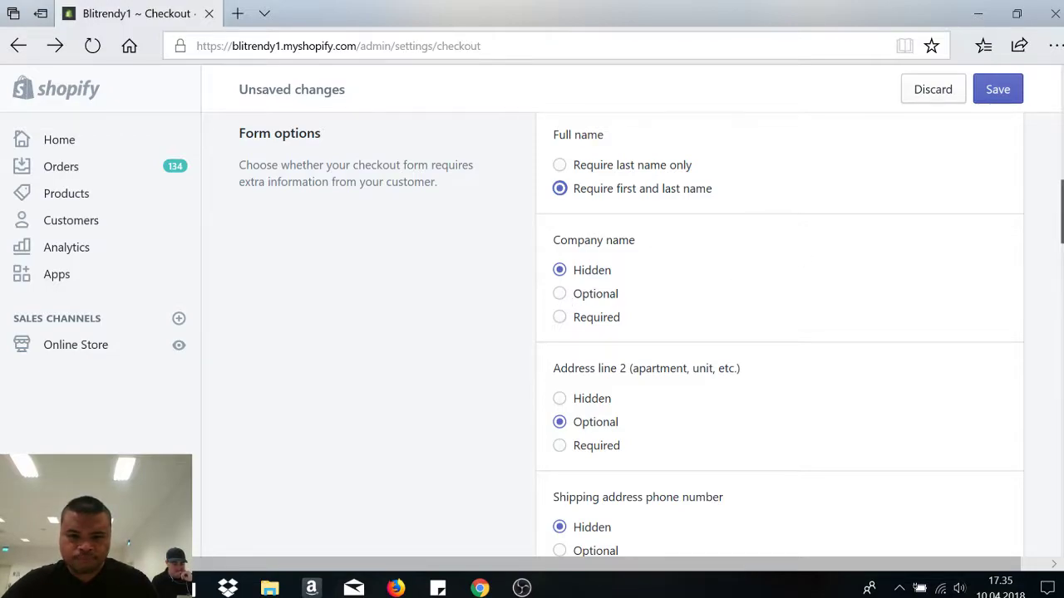
scroll(912, 240, "down", 1)
scroll(729, 247, "down", 1)
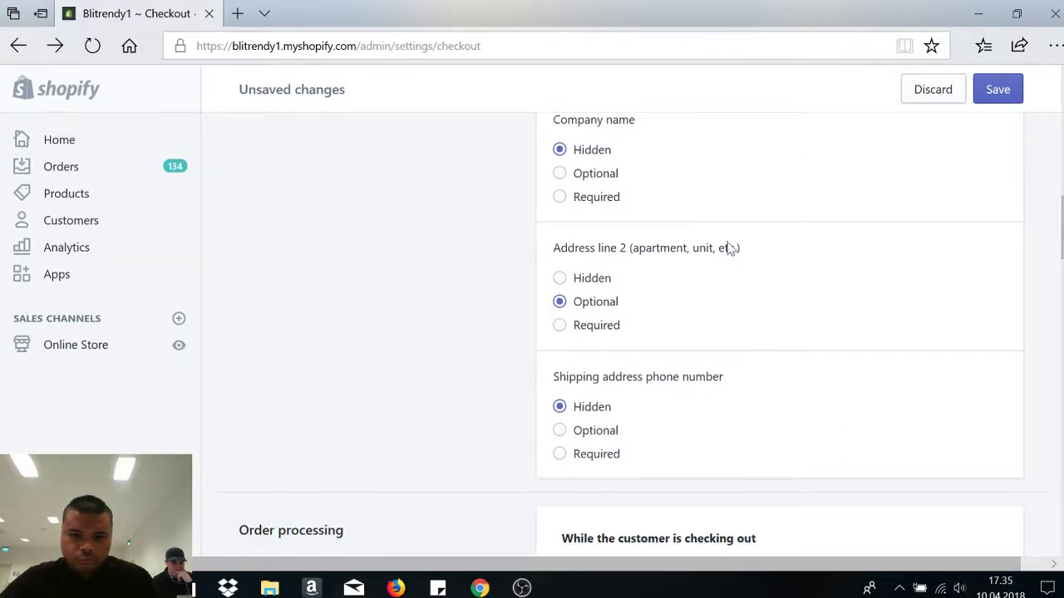
- Hide the Address line 2 field and make the shipping address phone number optional
left_click(559, 277)
scroll(659, 293, "down", 1)
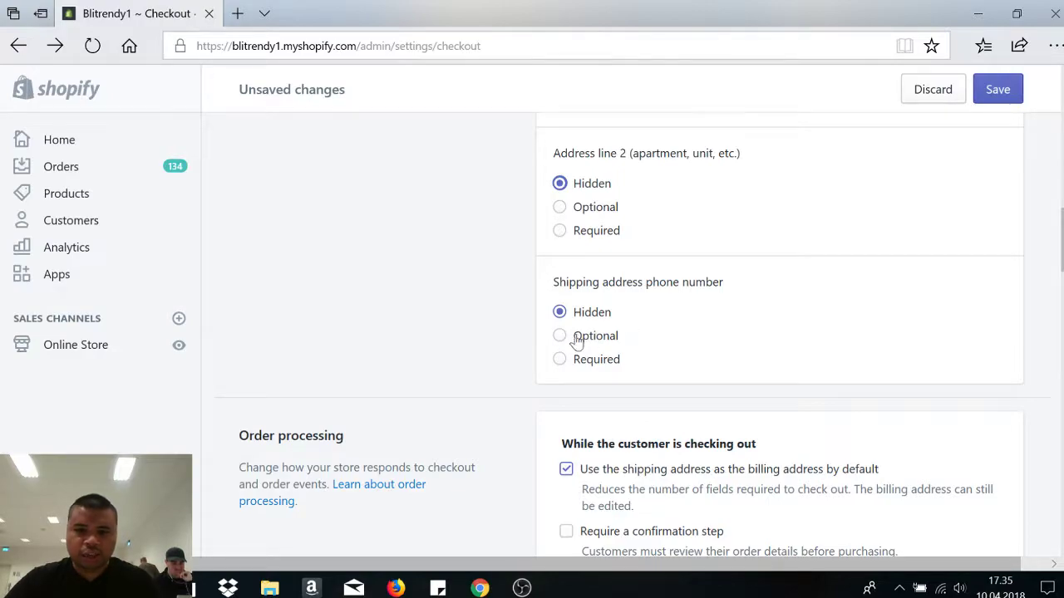
left_click(559, 337)
scroll(631, 332, "down", 5)
scroll(632, 333, "up", 5)
scroll(631, 332, "down", 2)
scroll(632, 332, "down", 3)
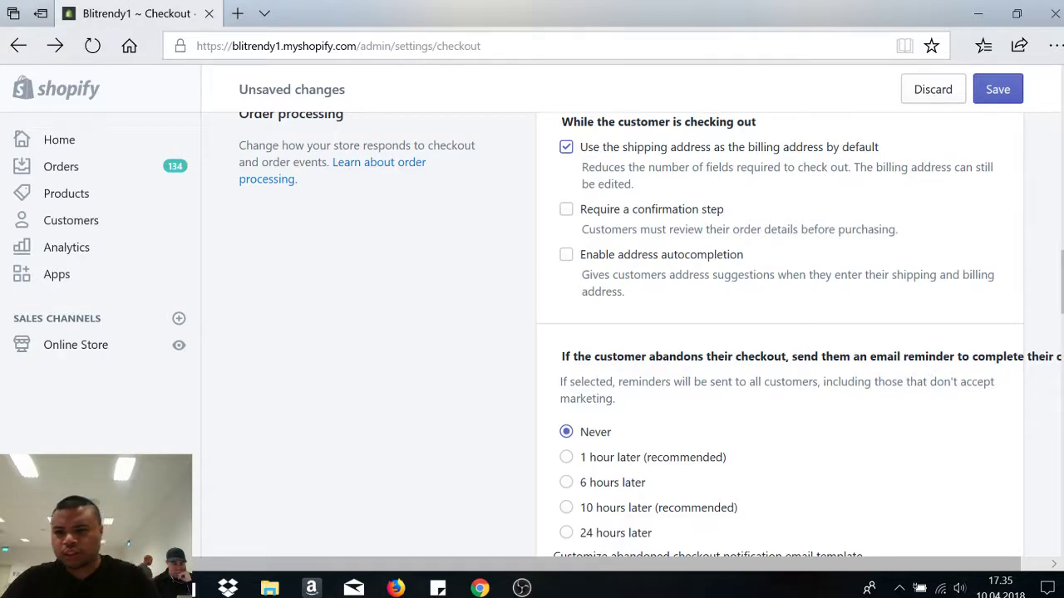
- Send abandoned-checkout email reminders 10 hours later (recommended), then review the order processing options
scroll(1060, 274, "down", 3)
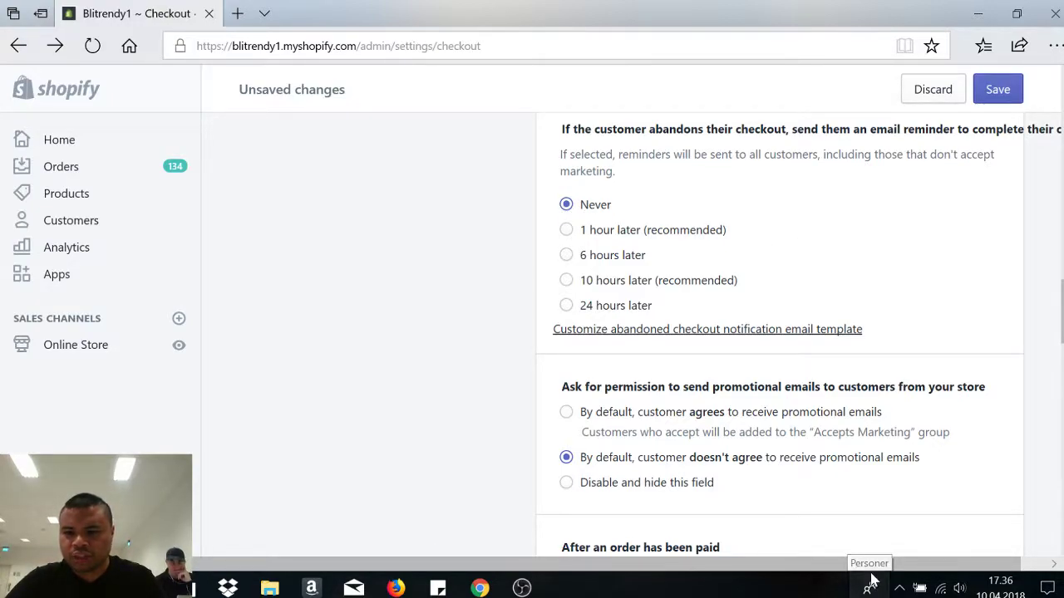
left_click_drag(850, 568, 867, 574)
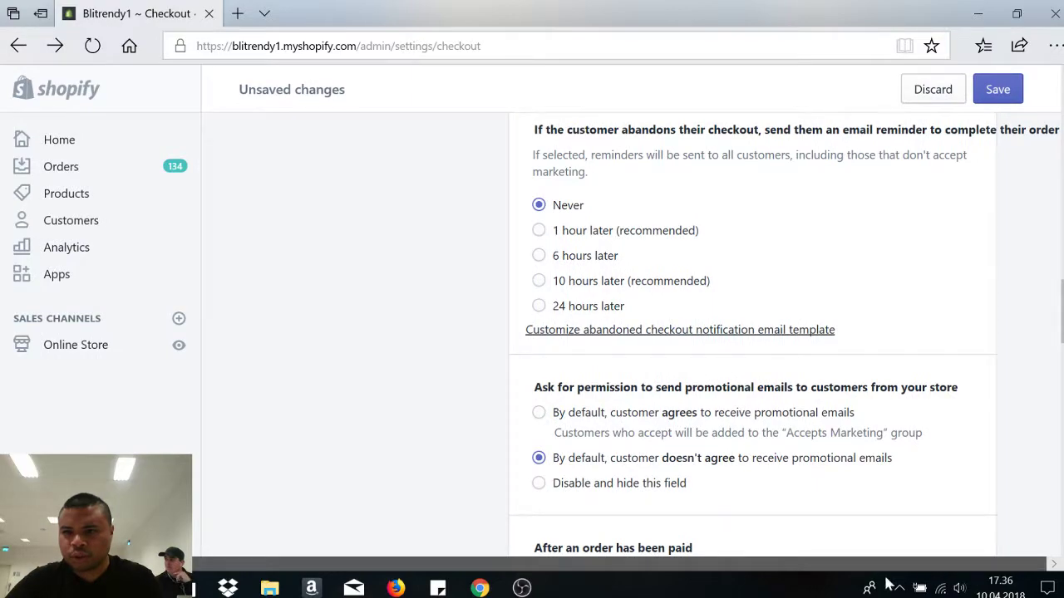
left_click_drag(931, 572, 906, 572)
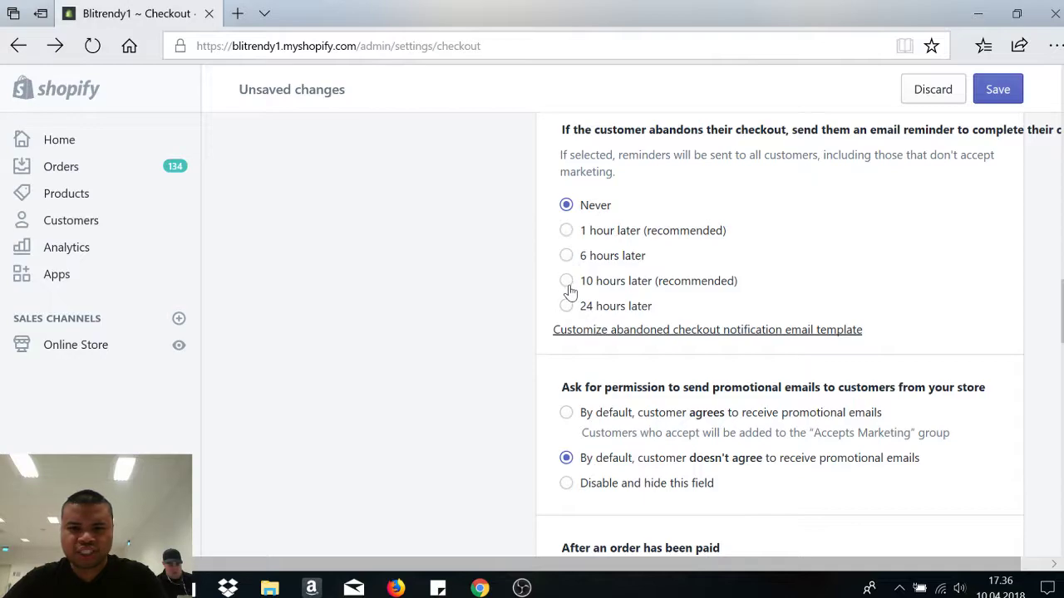
left_click(566, 281)
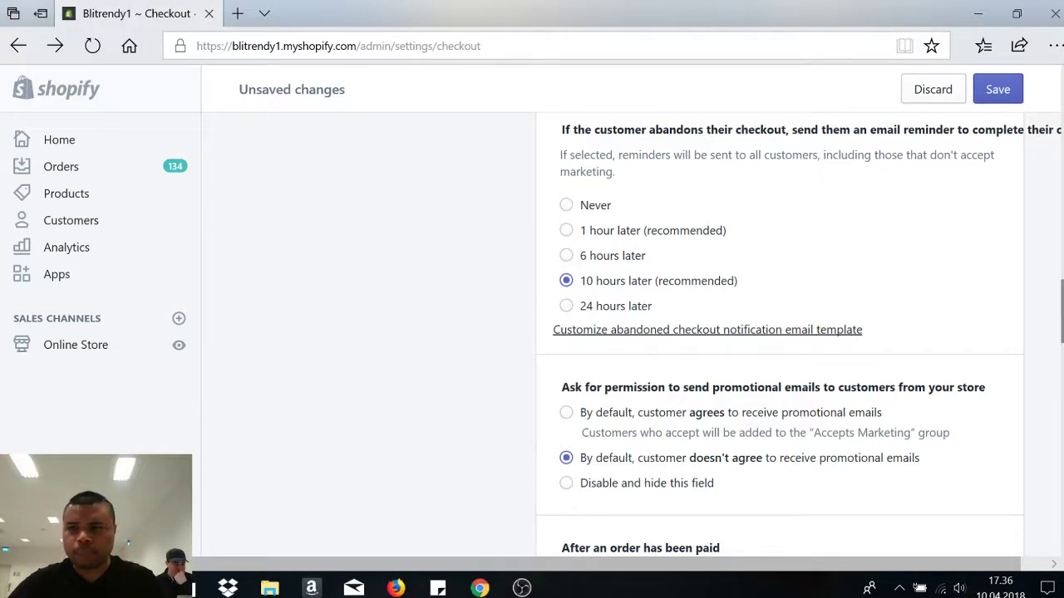
scroll(631, 333, "down", 3)
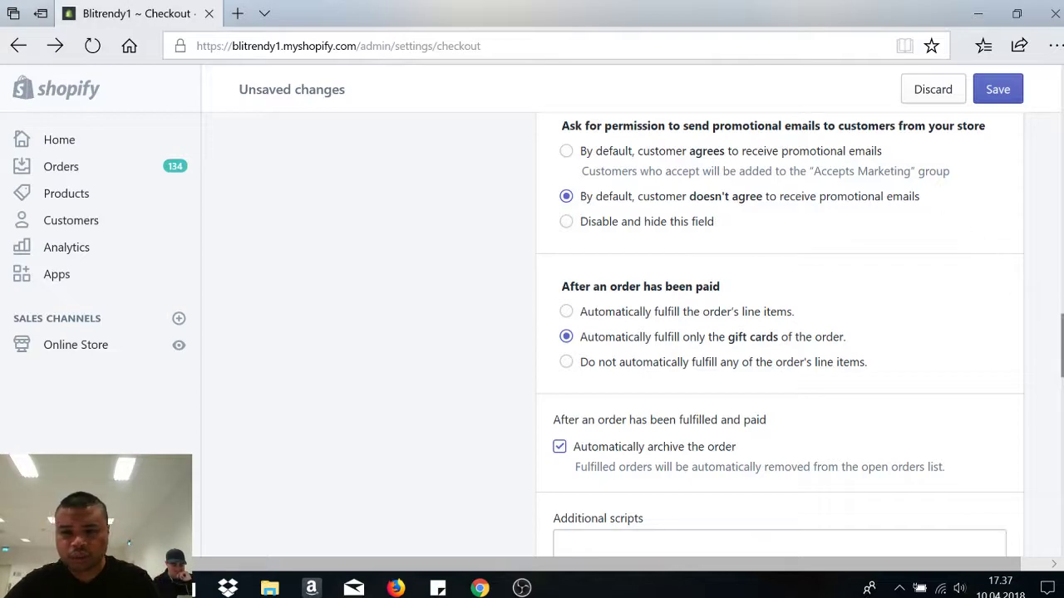
scroll(781, 332, "down", 1)
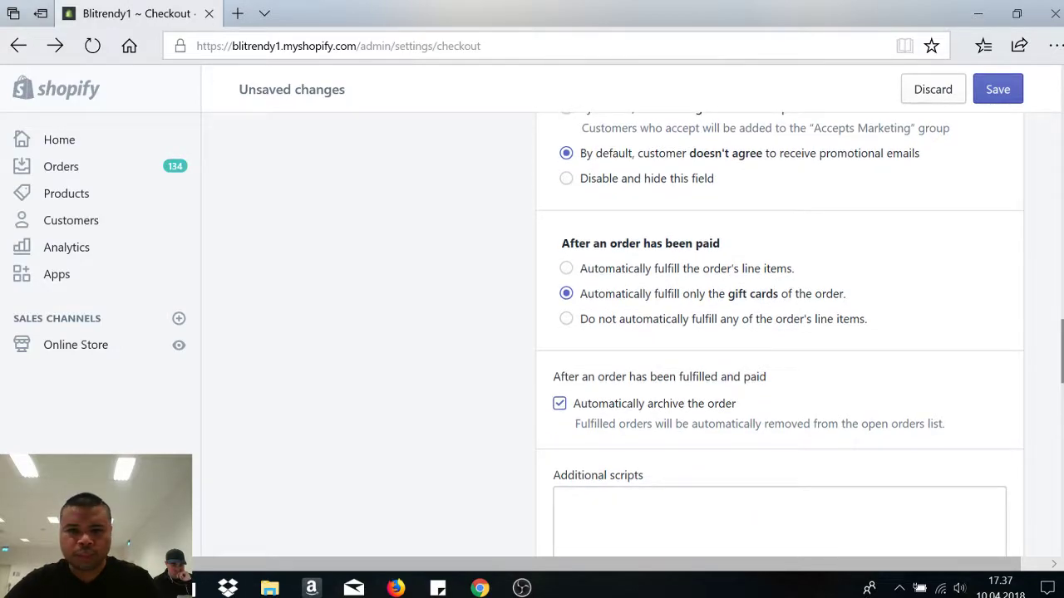
scroll(781, 333, "down", 2)
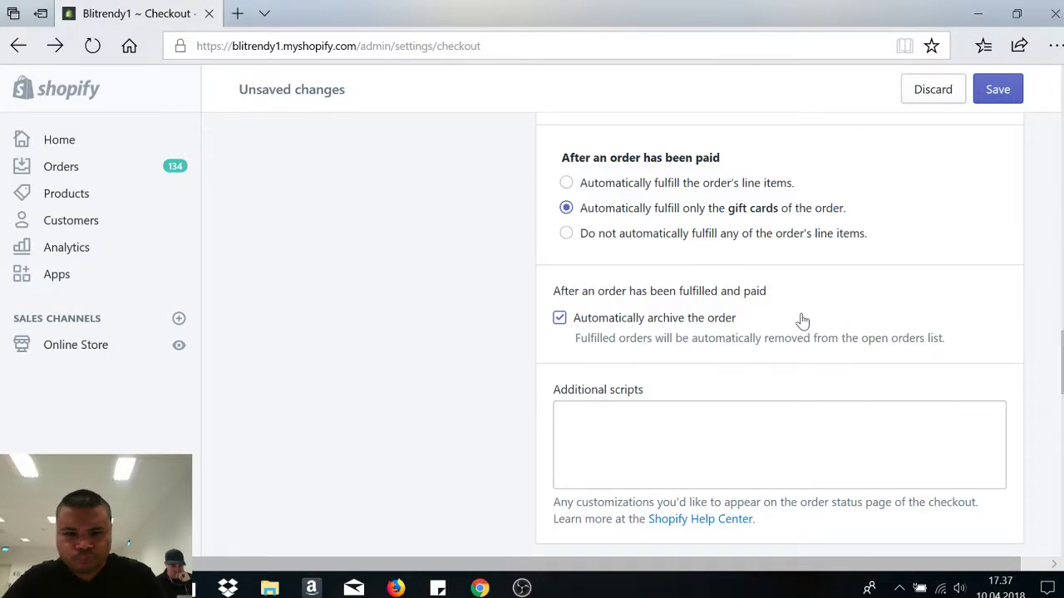
- Review the Refund, Privacy and Terms of service policy boxes and save the checkout settings
scroll(800, 324, "down", 7)
scroll(646, 238, "up", 1)
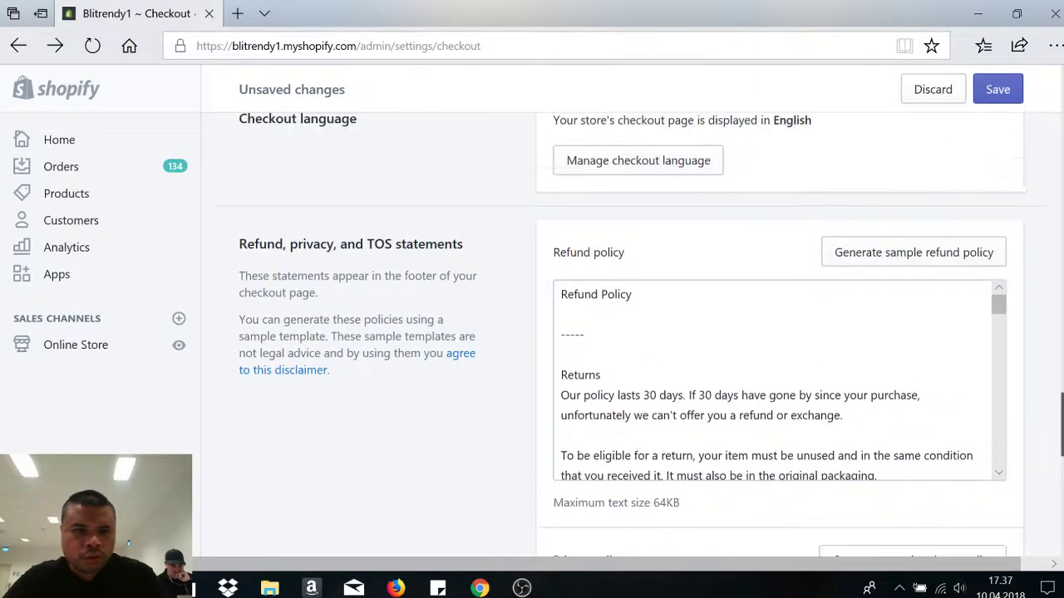
scroll(721, 268, "up", 2)
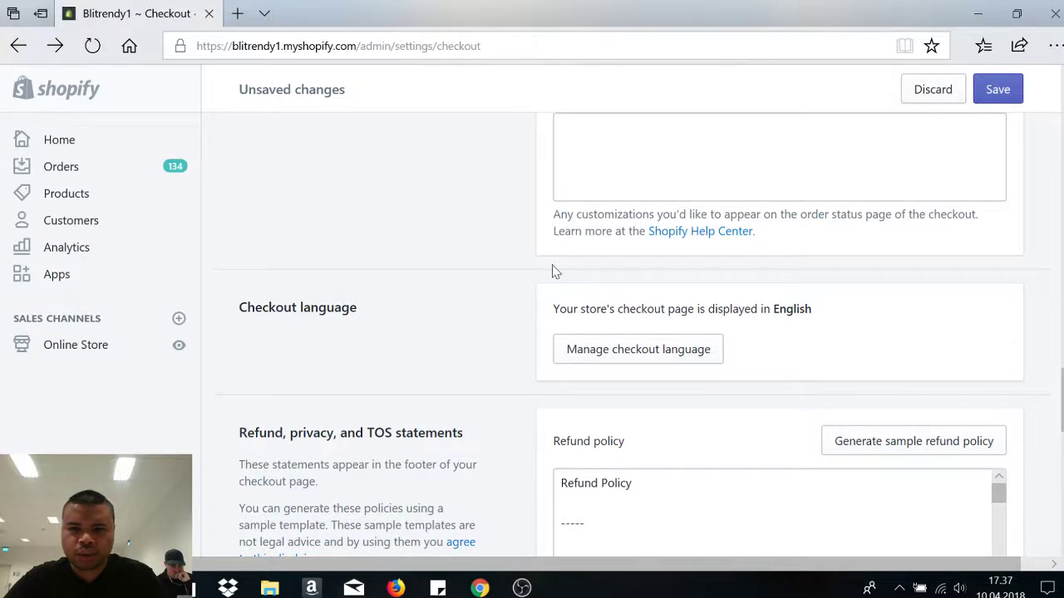
scroll(1038, 331, "down", 4)
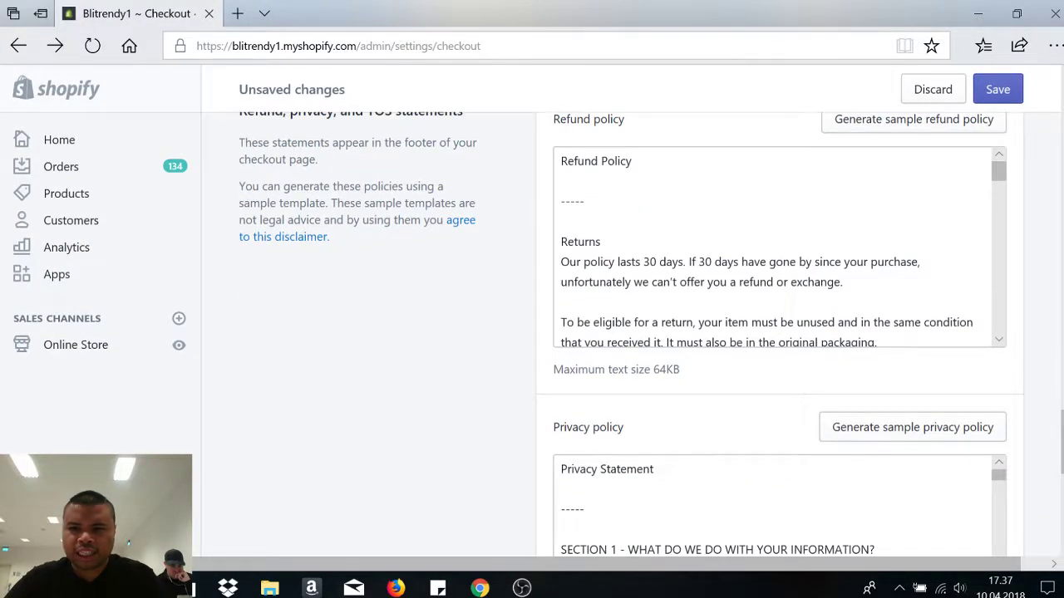
scroll(1059, 321, "up", 1)
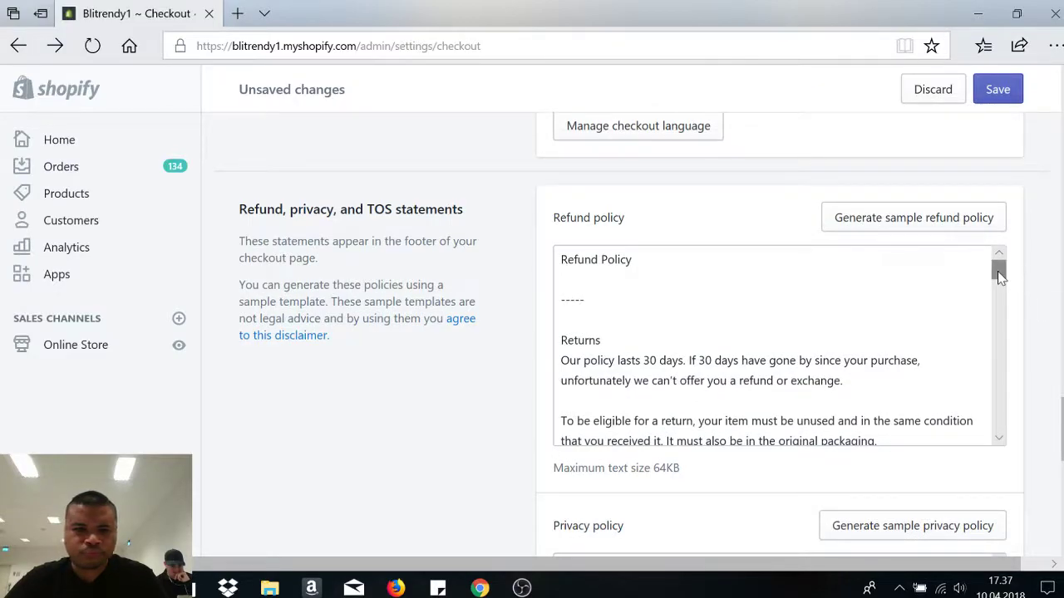
scroll(676, 210, "down", 4)
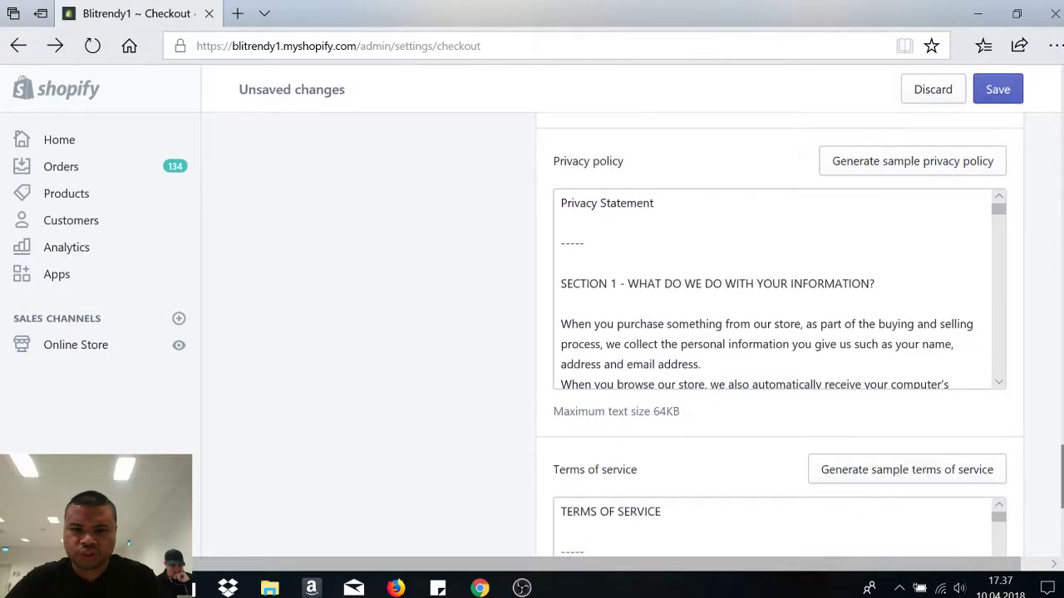
scroll(1057, 476, "down", 3)
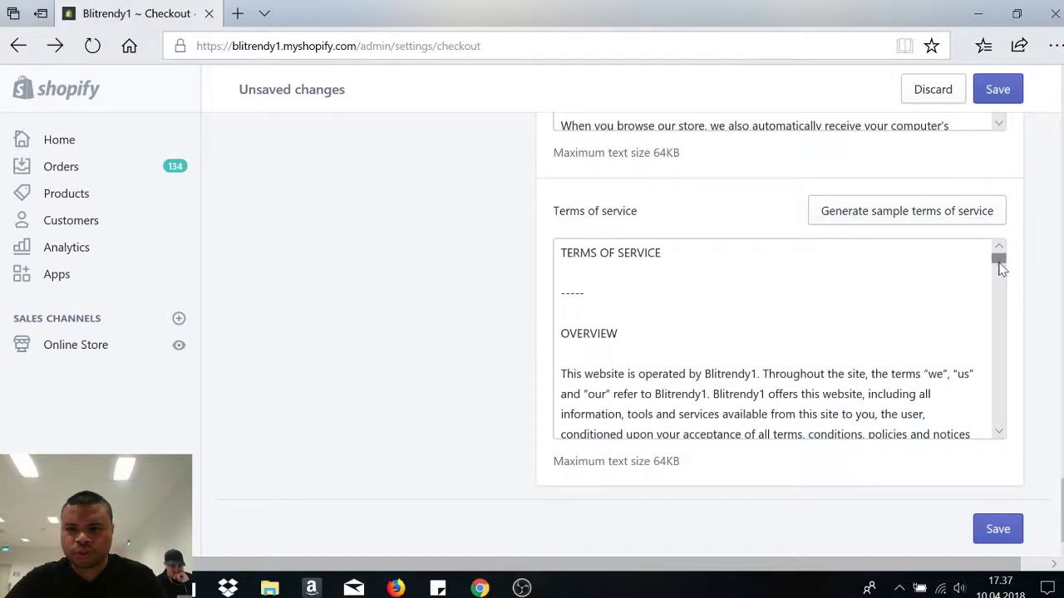
left_click_drag(1001, 264, 1002, 263)
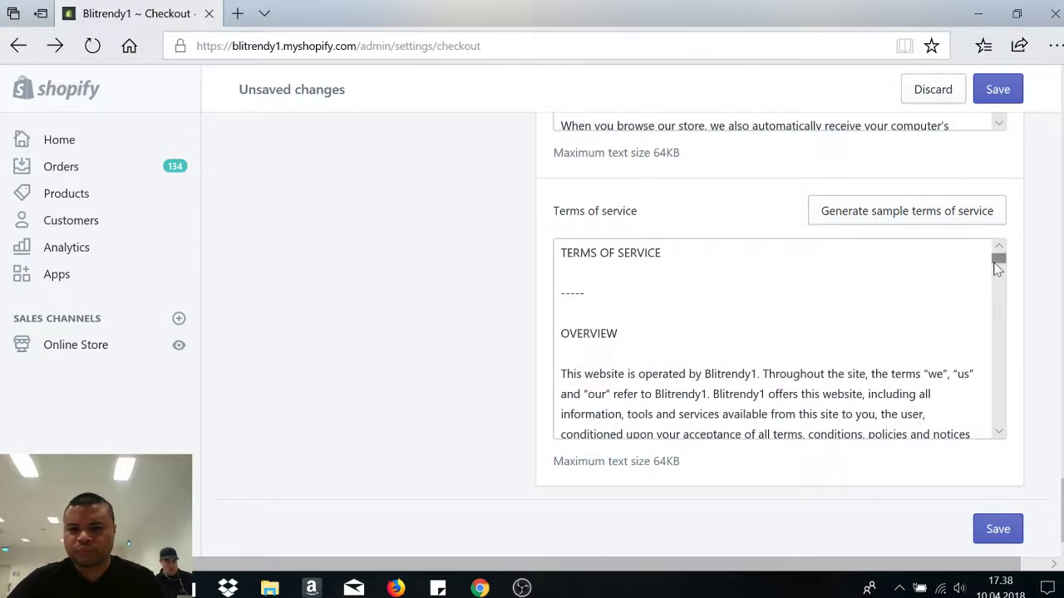
left_click_drag(998, 259, 1012, 242)
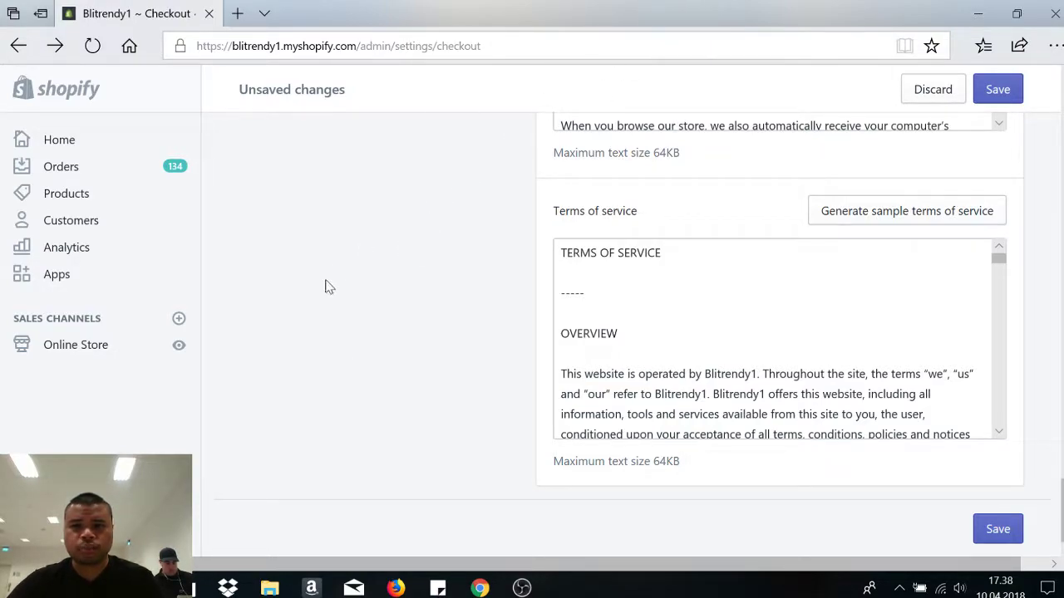
scroll(1044, 504, "up", 2)
scroll(1044, 504, "down", 2)
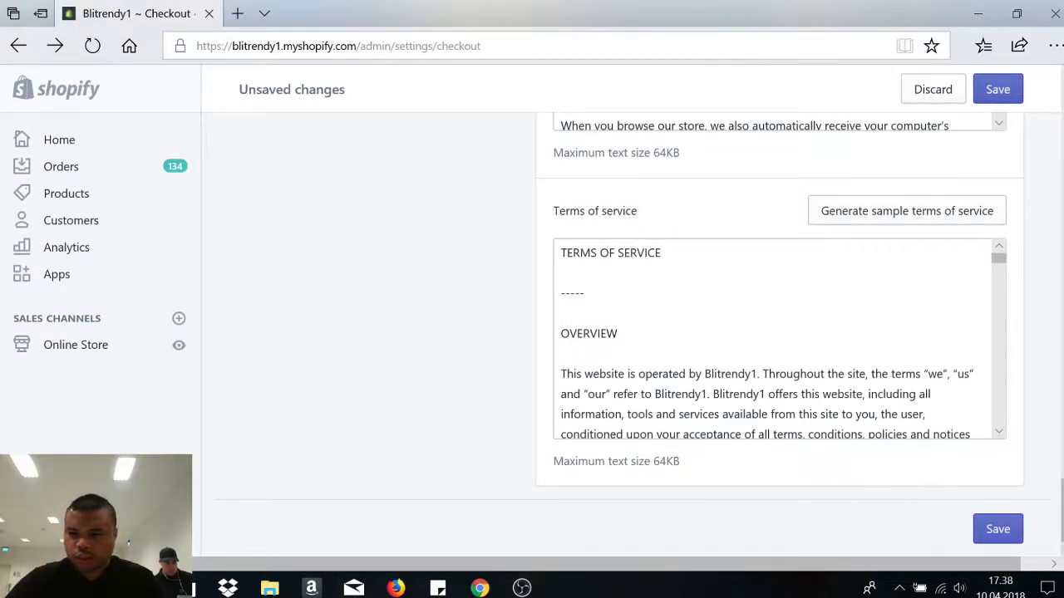
left_click(994, 530)
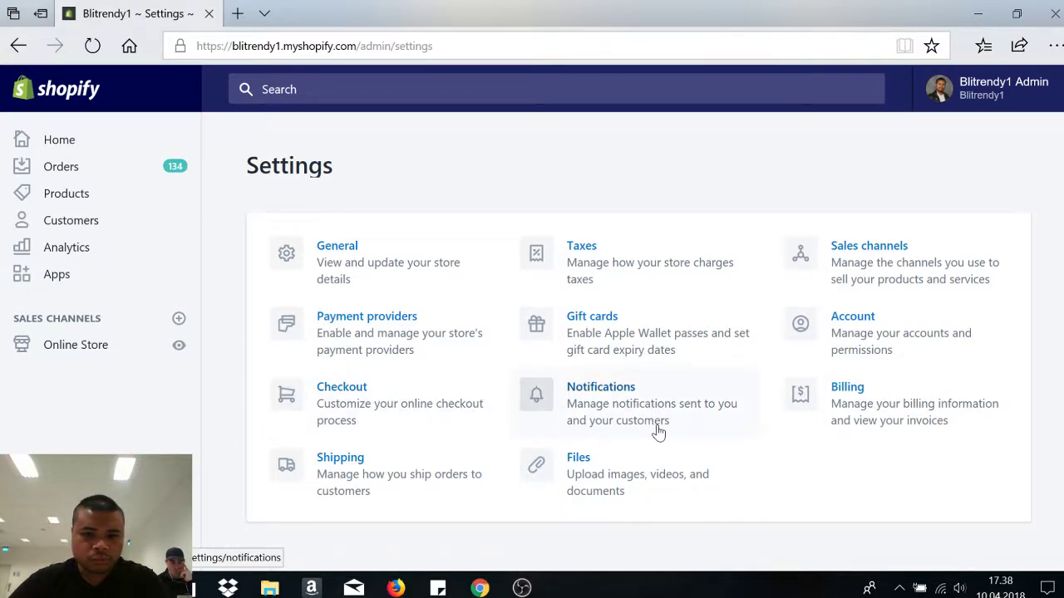
- Open Notifications and browse the Orders, Shipping, Customer, Templates and Webhooks sections
left_click(654, 425)
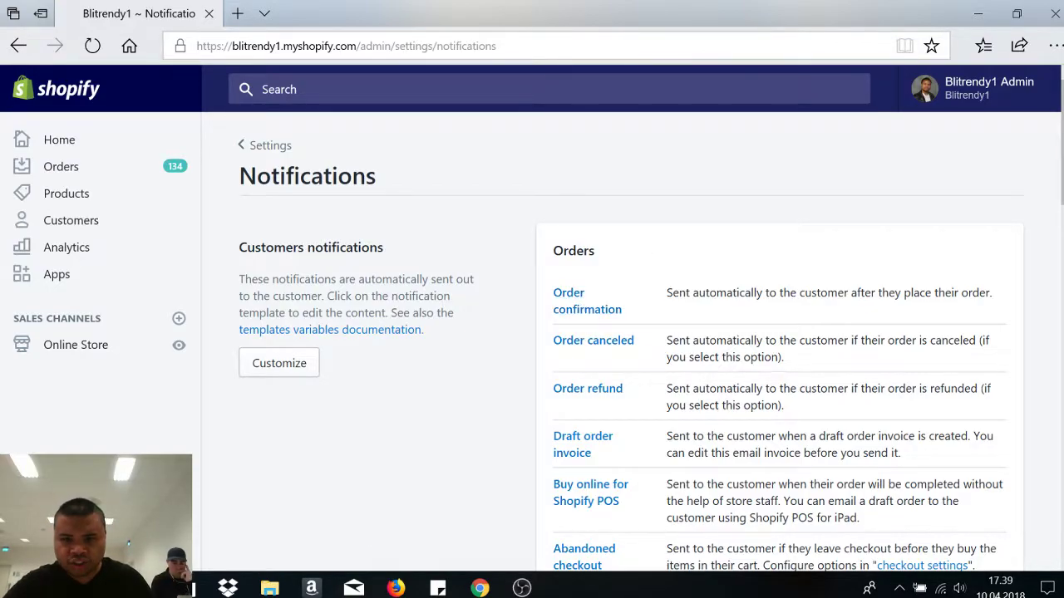
scroll(691, 208, "down", 2)
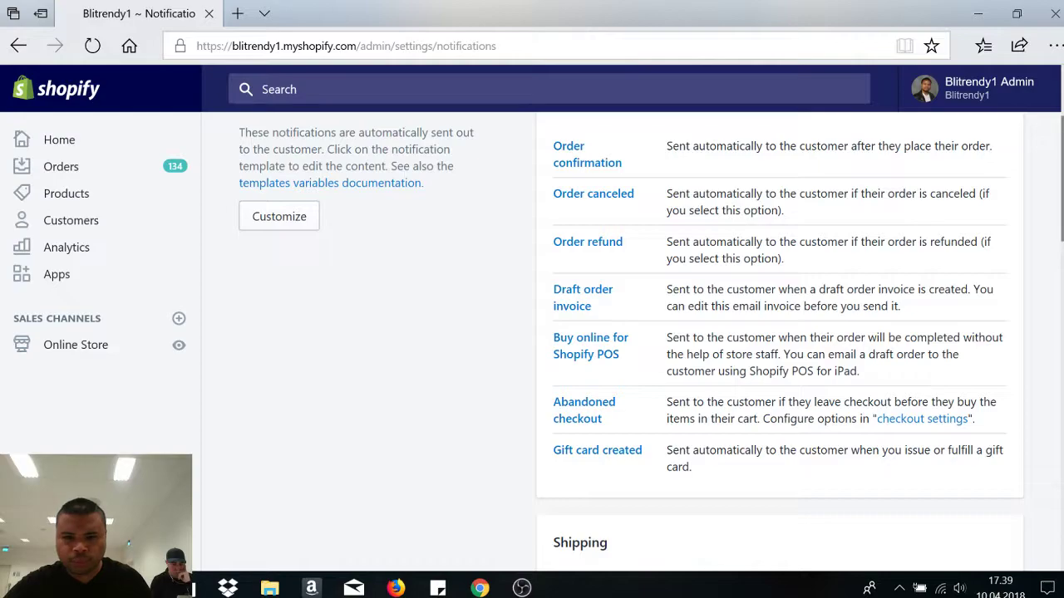
scroll(617, 246, "down", 1)
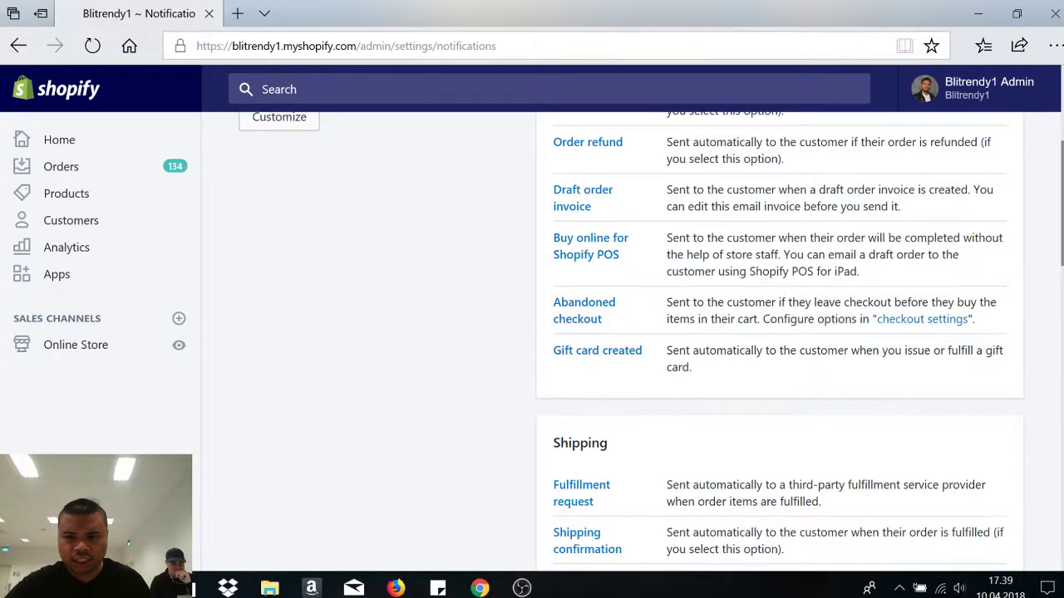
scroll(891, 191, "down", 2)
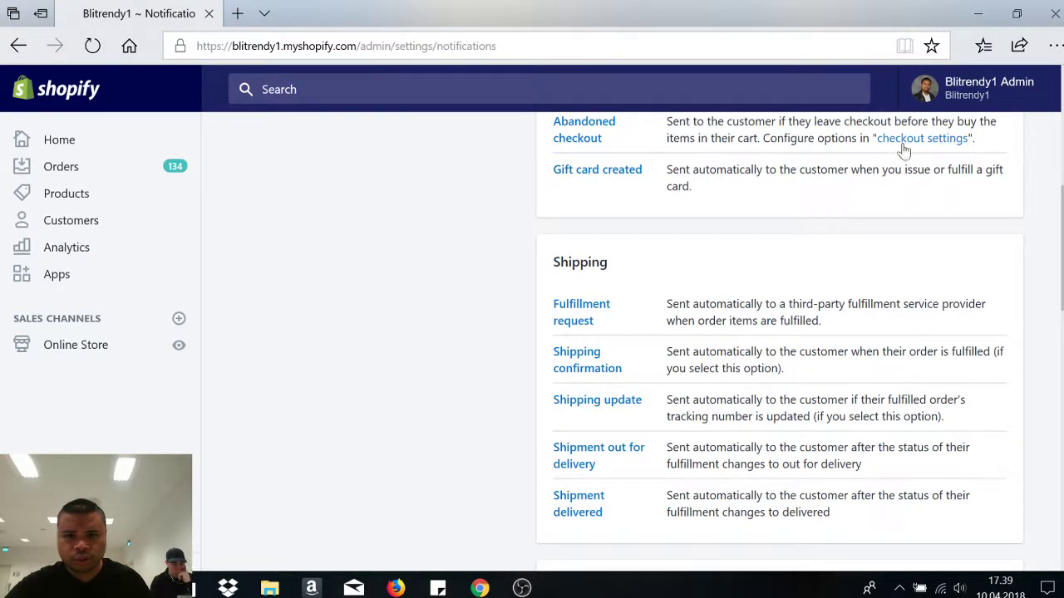
scroll(1055, 249, "down", 1)
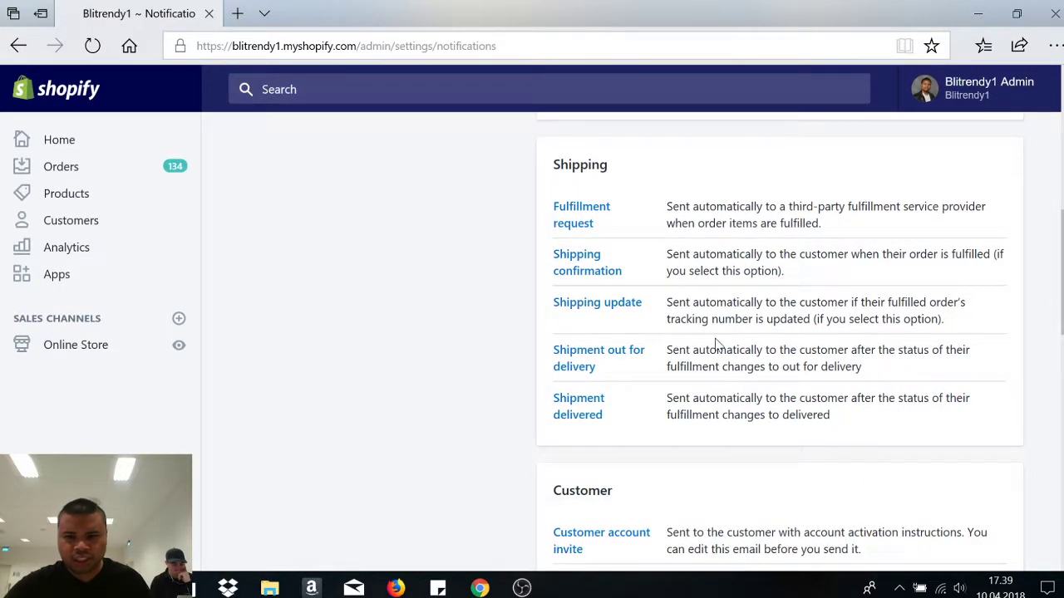
scroll(665, 275, "down", 3)
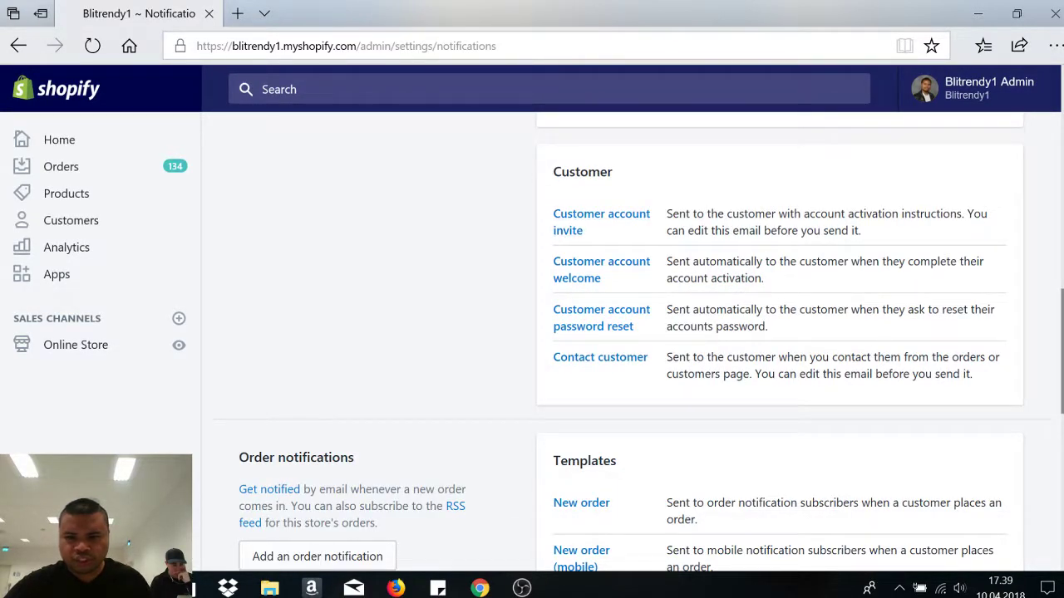
scroll(665, 301, "down", 2)
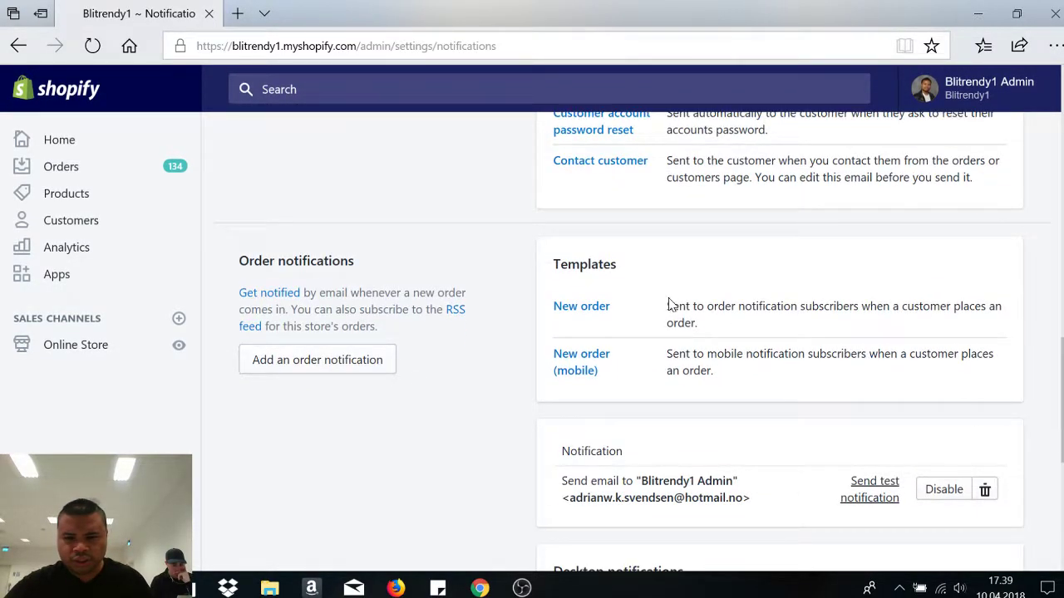
scroll(605, 293, "down", 2)
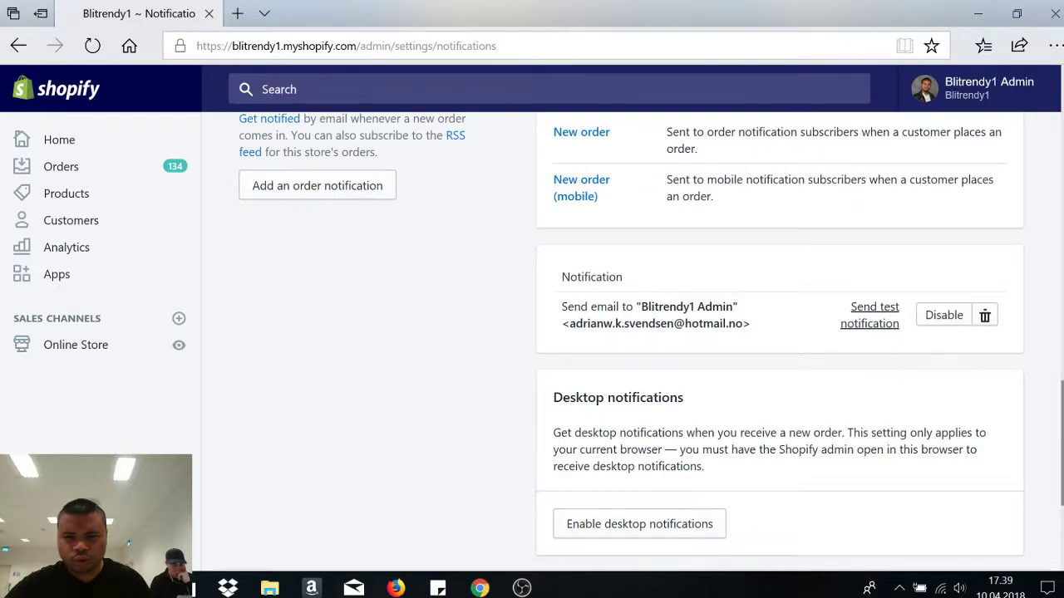
scroll(780, 333, "down", 1)
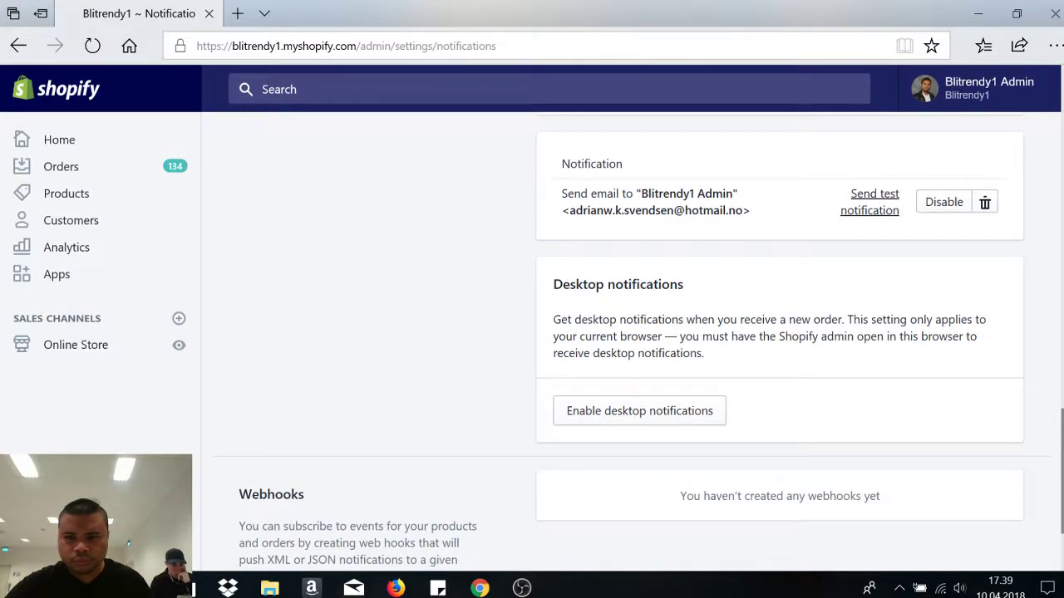
scroll(1036, 423, "up", 3)
scroll(1037, 423, "down", 4)
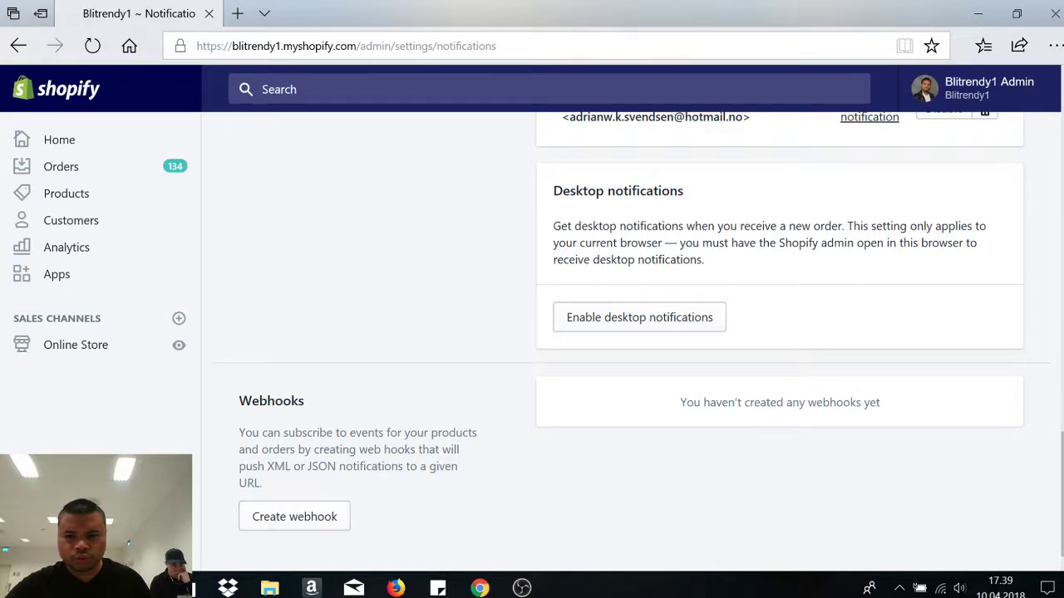
scroll(780, 341, "up", 1)
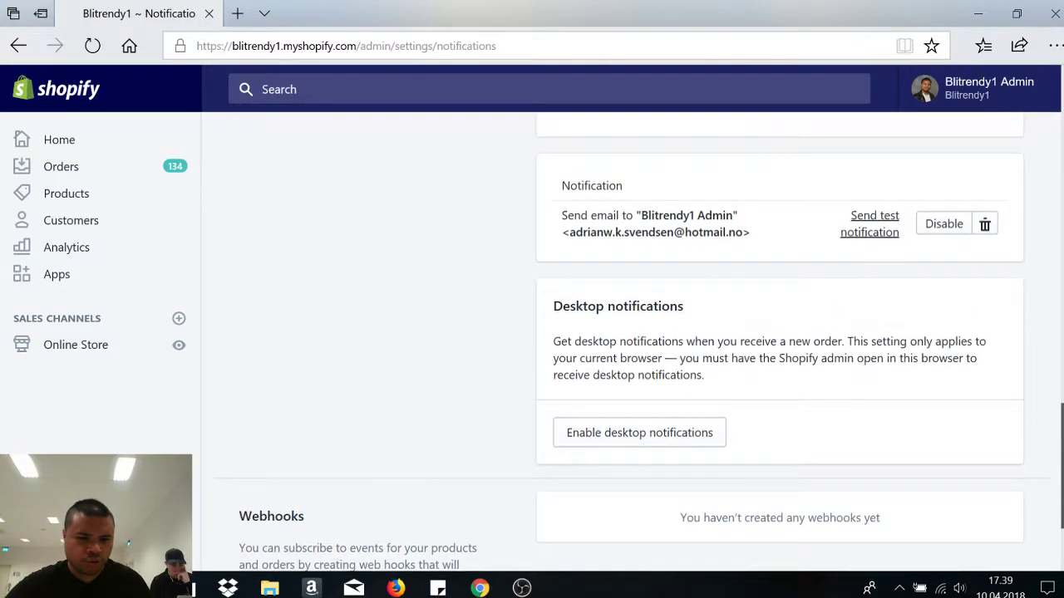
scroll(631, 341, "down", 1)
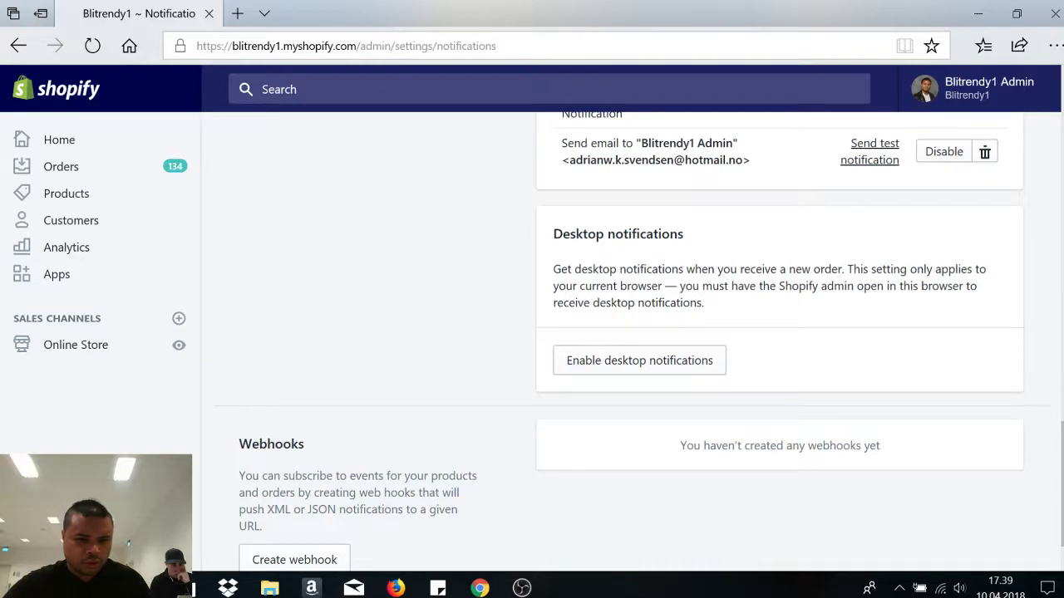
scroll(632, 333, "up", 10)
scroll(631, 333, "down", 4)
scroll(632, 333, "down", 3)
scroll(631, 333, "up", 1)
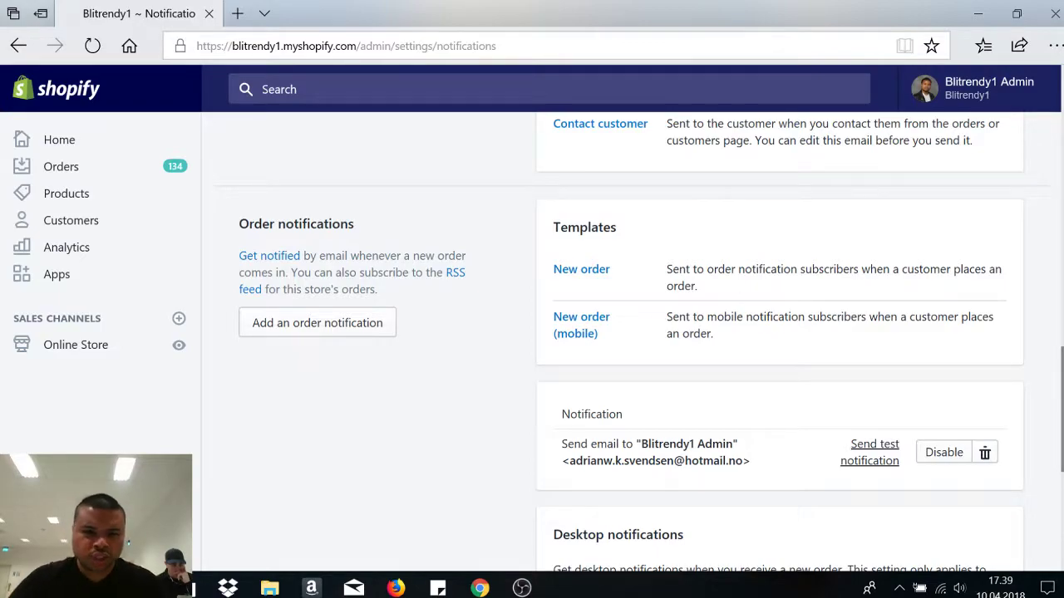
scroll(631, 332, "down", 4)
scroll(631, 332, "up", 6)
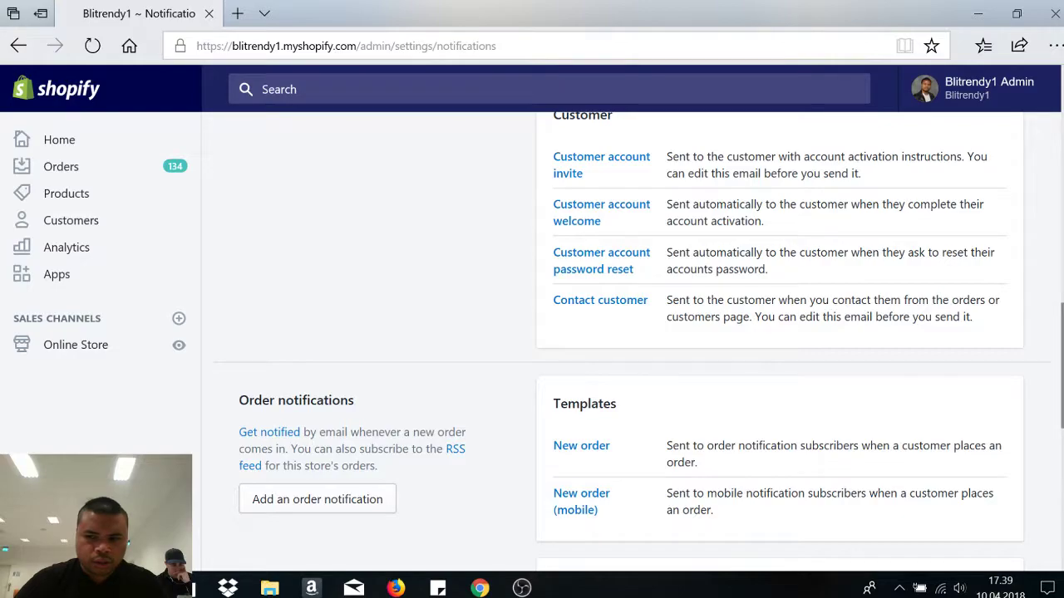
scroll(632, 333, "down", 3)
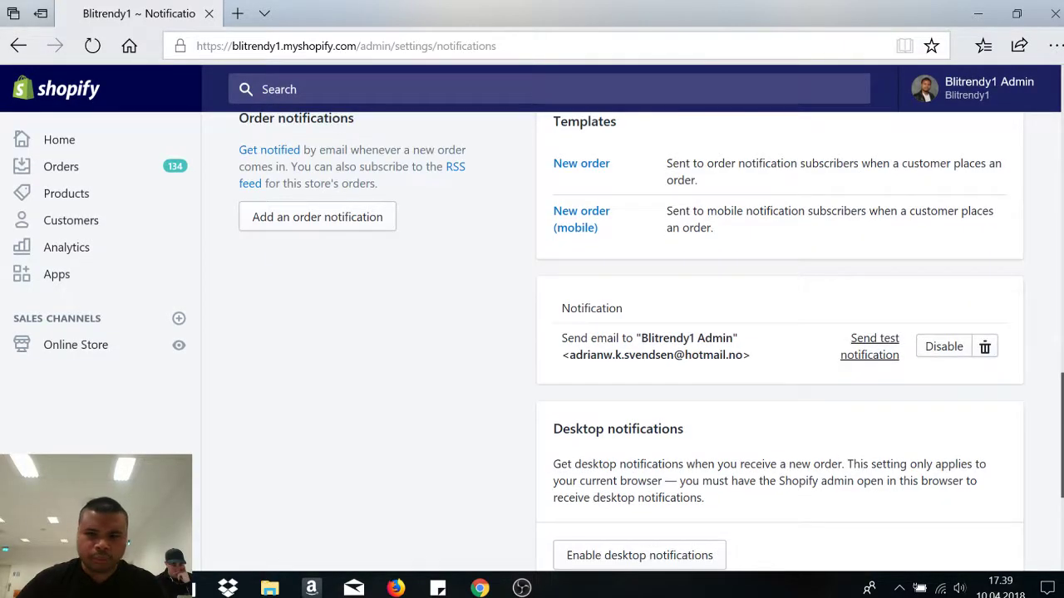
scroll(631, 333, "down", 3)
- Check the Billing page shows no invoices or credits, then return to Settings
left_click(176, 551)
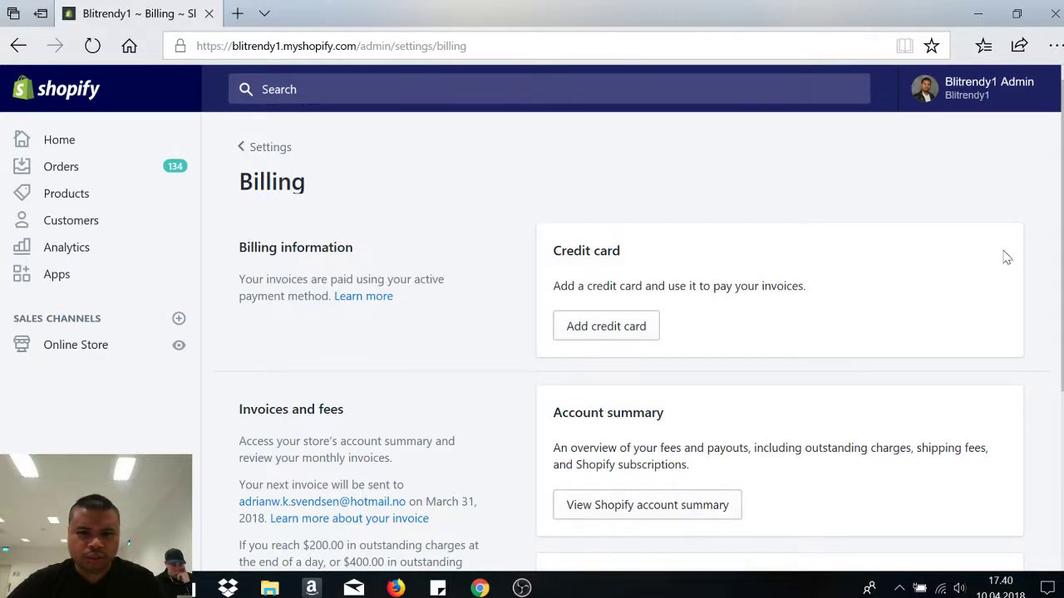
scroll(1031, 250, "down", 3)
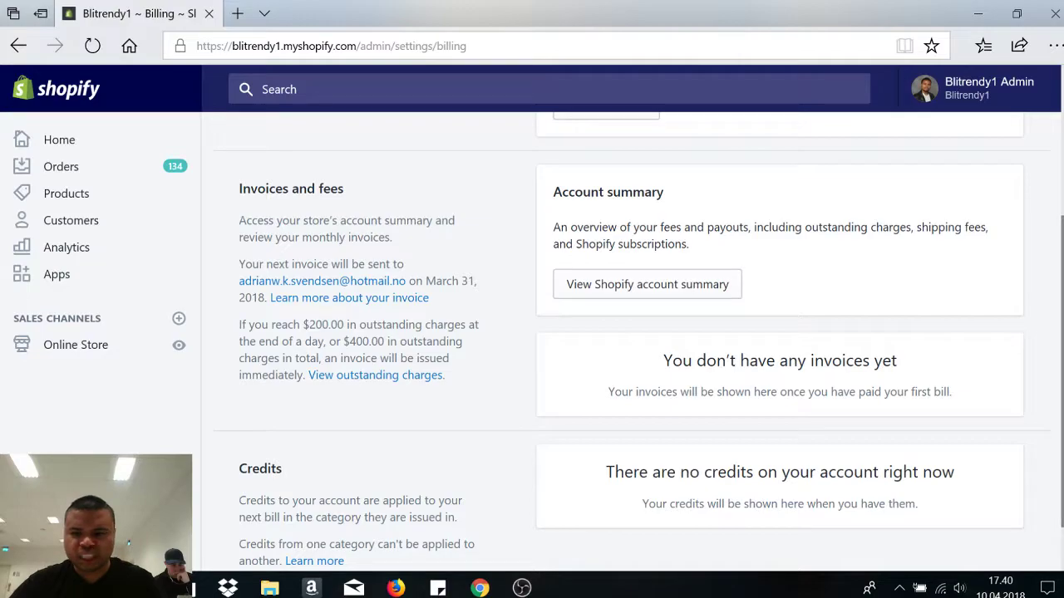
scroll(632, 333, "up", 2)
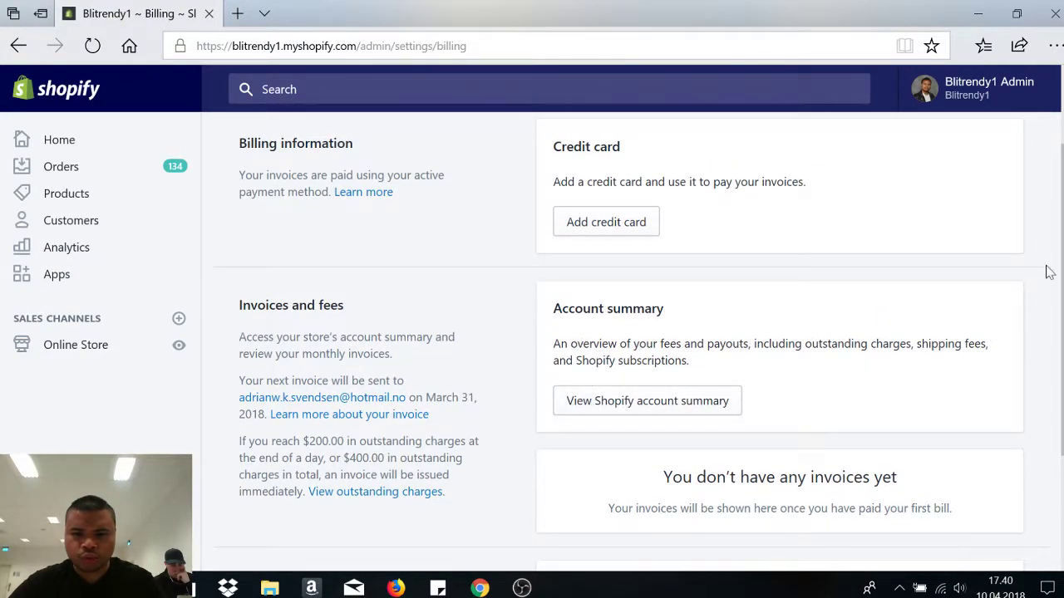
scroll(748, 324, "down", 2)
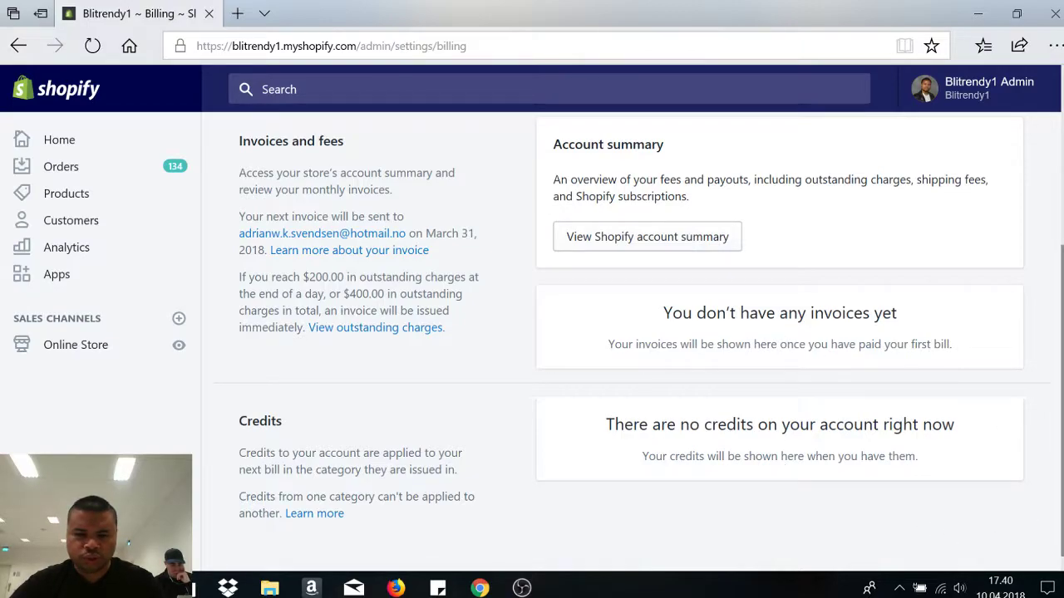
left_click(67, 552)
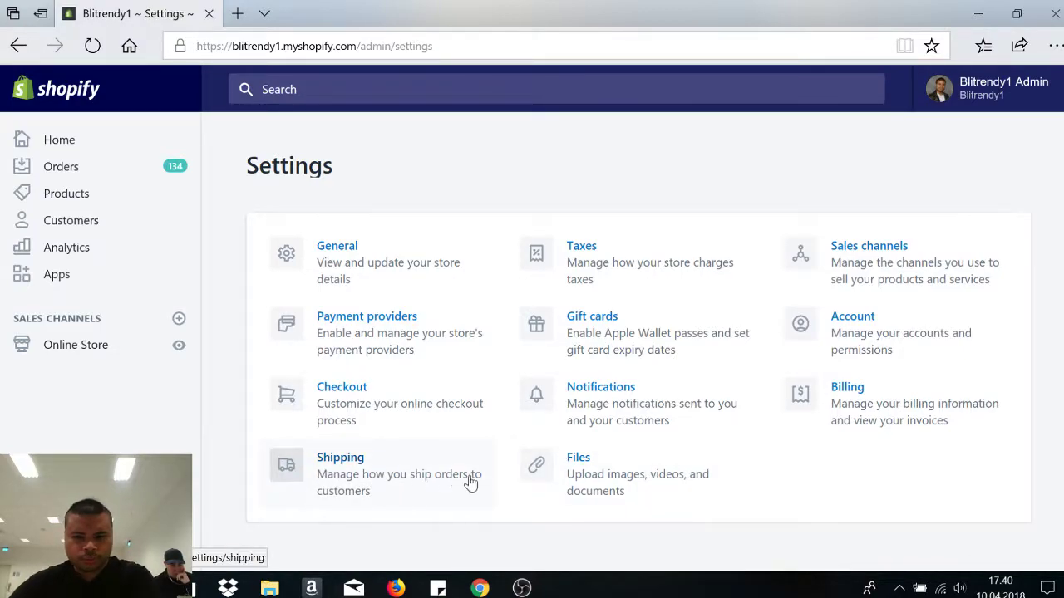
- Browse uploaded files like tuxedo-and-champagne.jpg and the Perfume_Collection images, then return to Settings
left_click(651, 486)
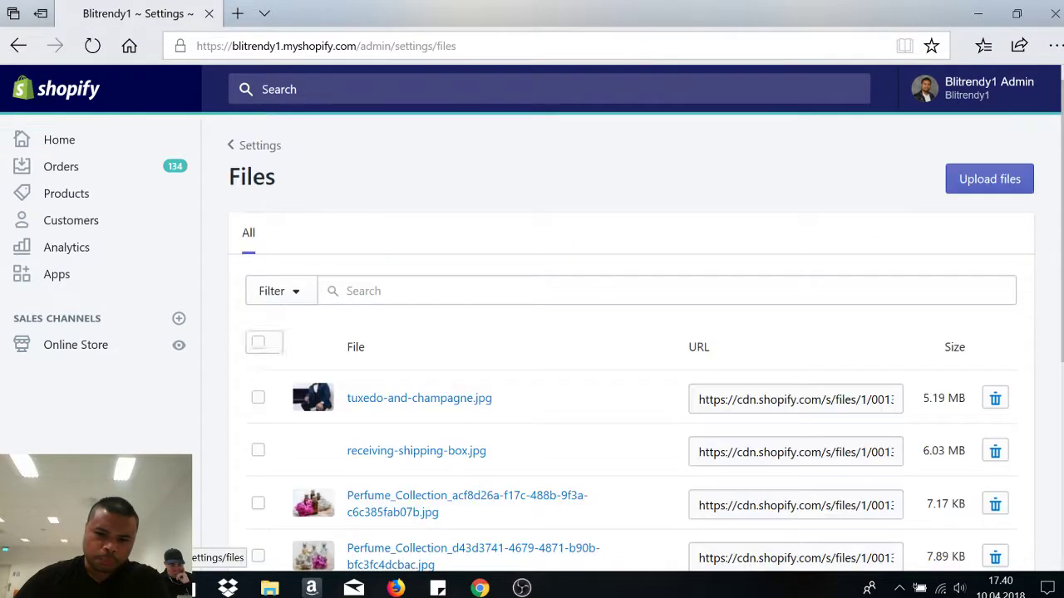
scroll(632, 375, "down", 5)
scroll(632, 374, "up", 5)
scroll(632, 374, "down", 4)
scroll(565, 224, "up", 4)
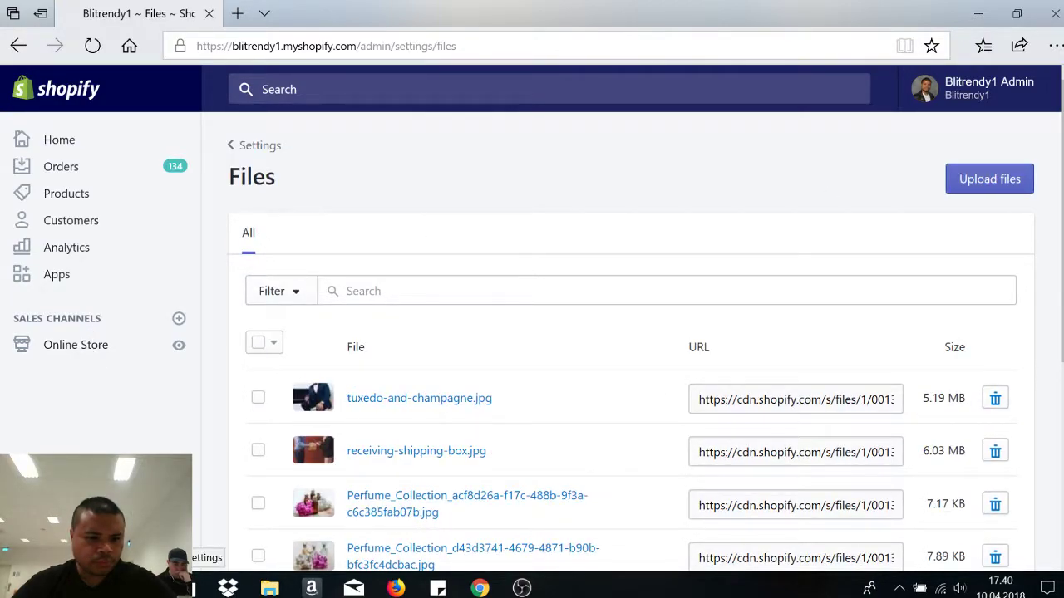
left_click(50, 548)
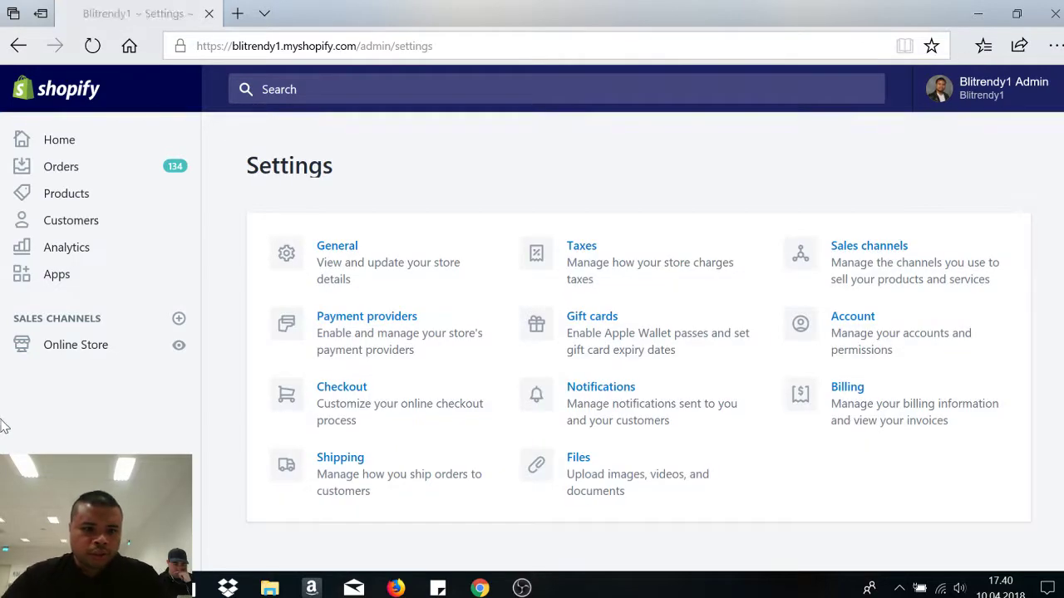
- View the Norway domestic shipping zone with Standard 10,00 kr and Heavy Goods 20,00 kr rates
left_click(380, 486)
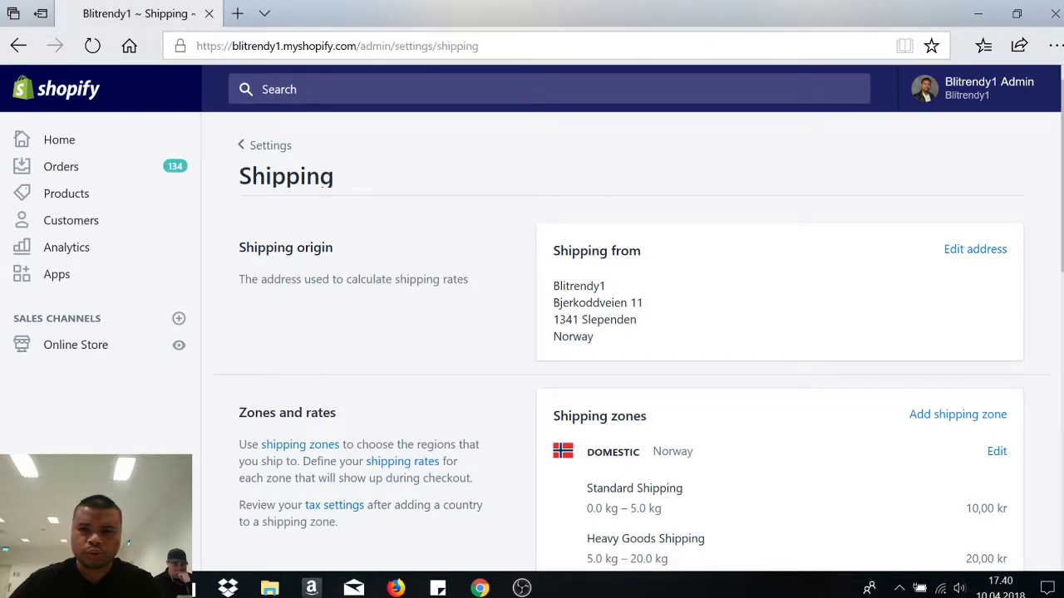
scroll(532, 332, "down", 2)
scroll(531, 332, "up", 2)
scroll(632, 332, "down", 1)
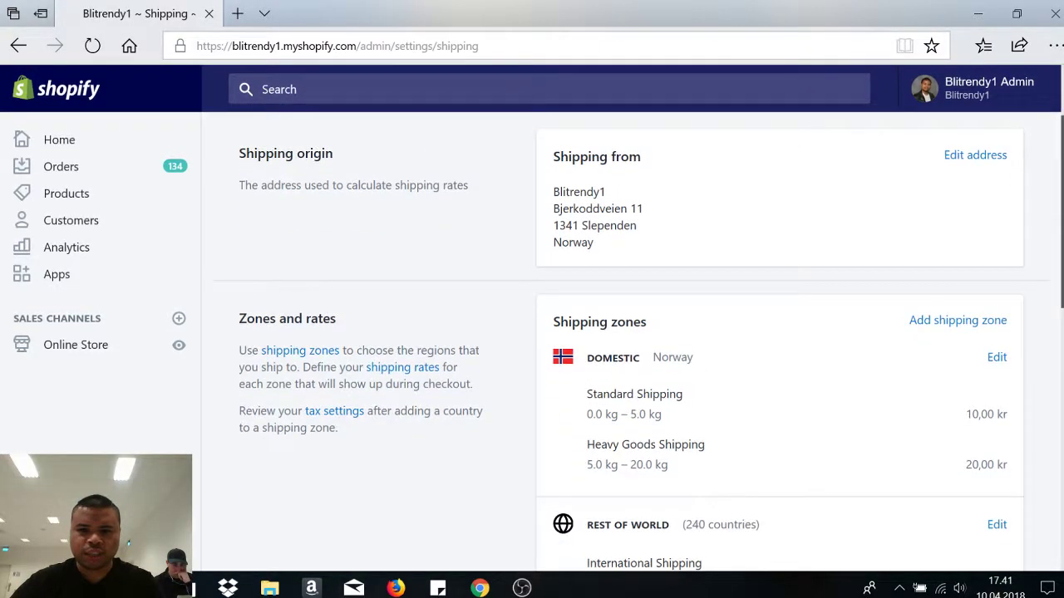
- Replace the shipping origin's street address, postal code and city with the new Oslo address and save
left_click(976, 161)
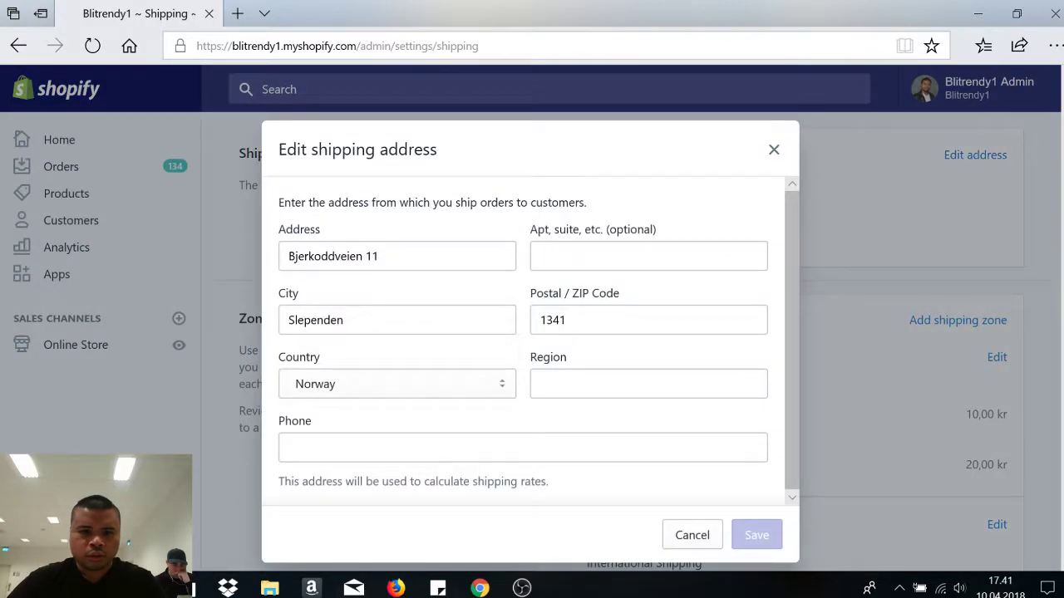
key("Tab")
type("Parkv")
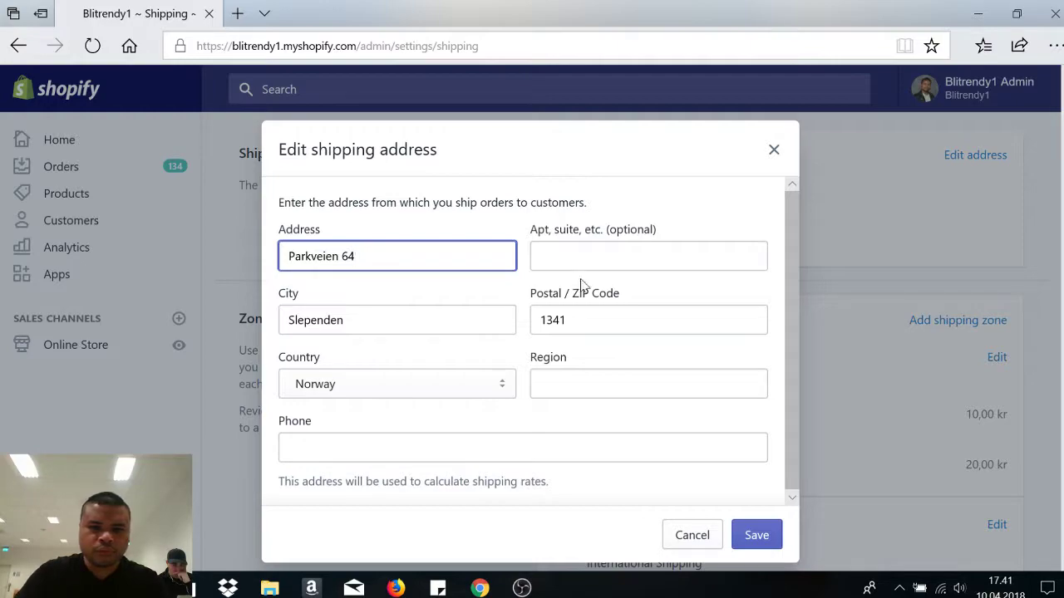
key("Tab")
key("Tab")
key("Tab")
type("025")
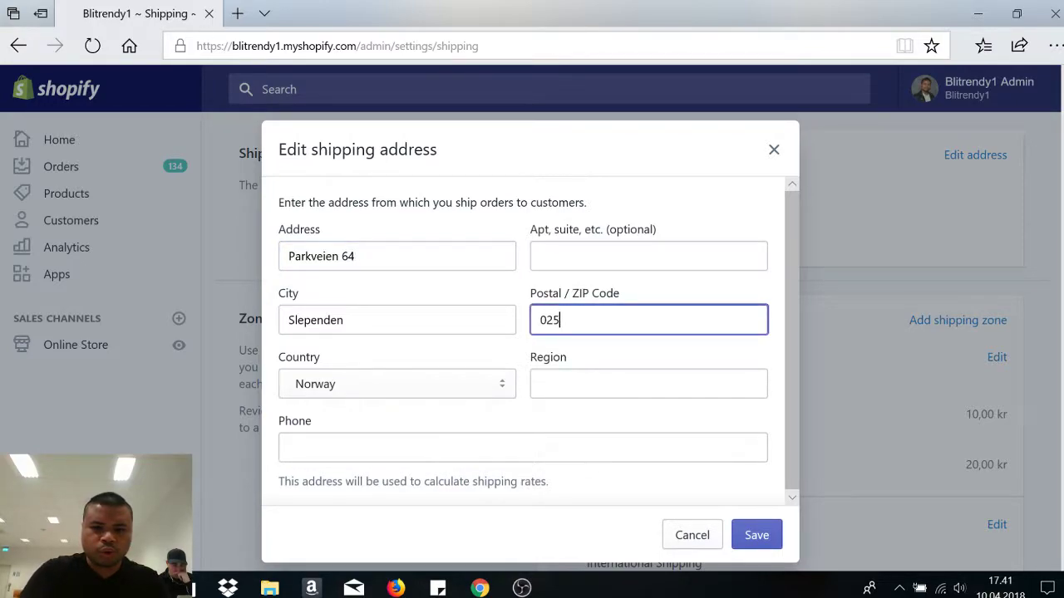
left_click(378, 311)
key("ctrl+a")
type("O")
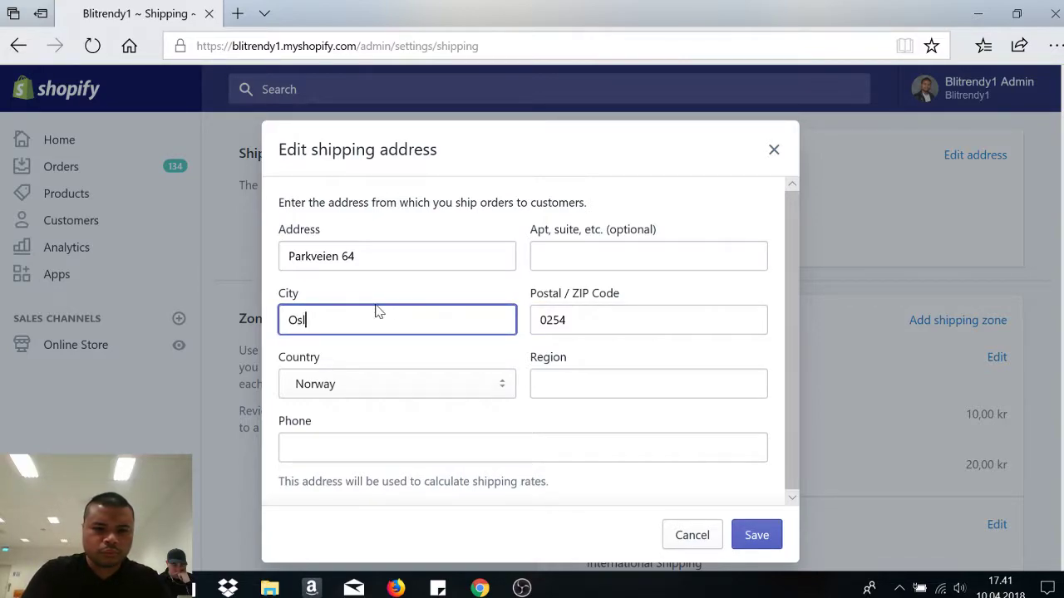
scroll(786, 355, "down", 1)
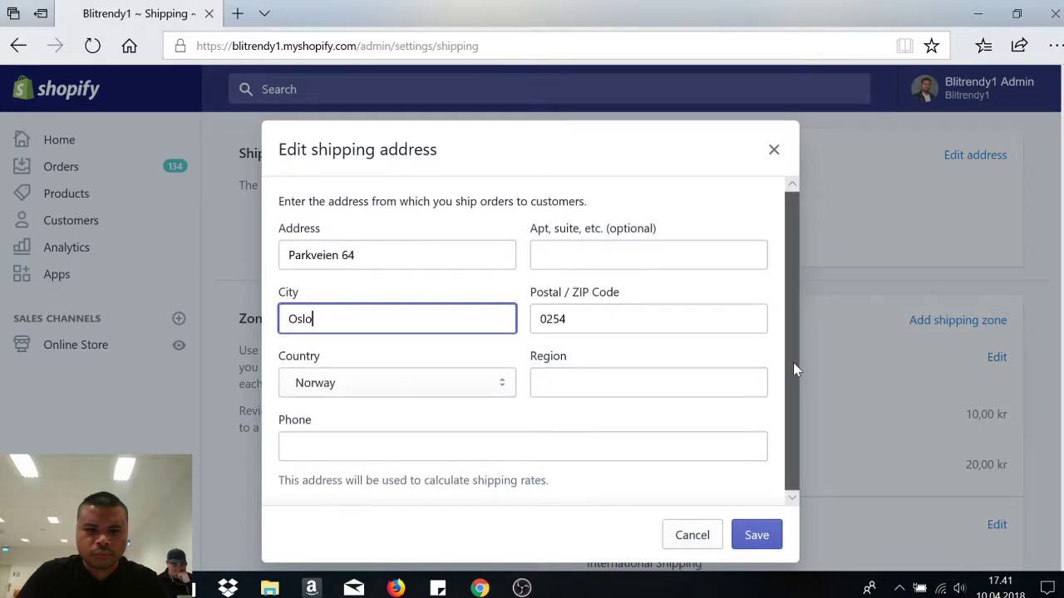
left_click(541, 439)
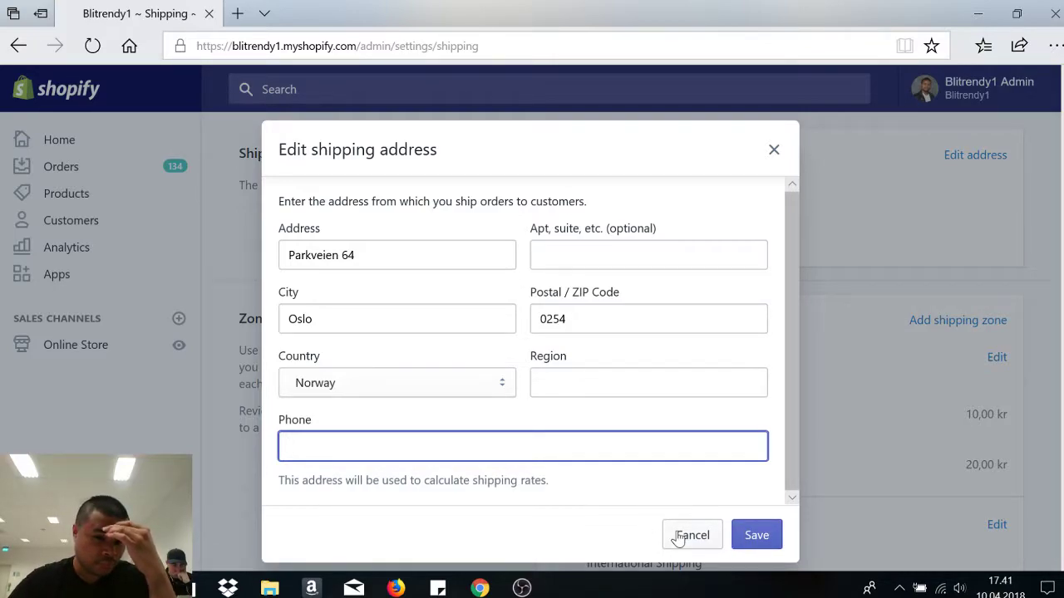
left_click(757, 540)
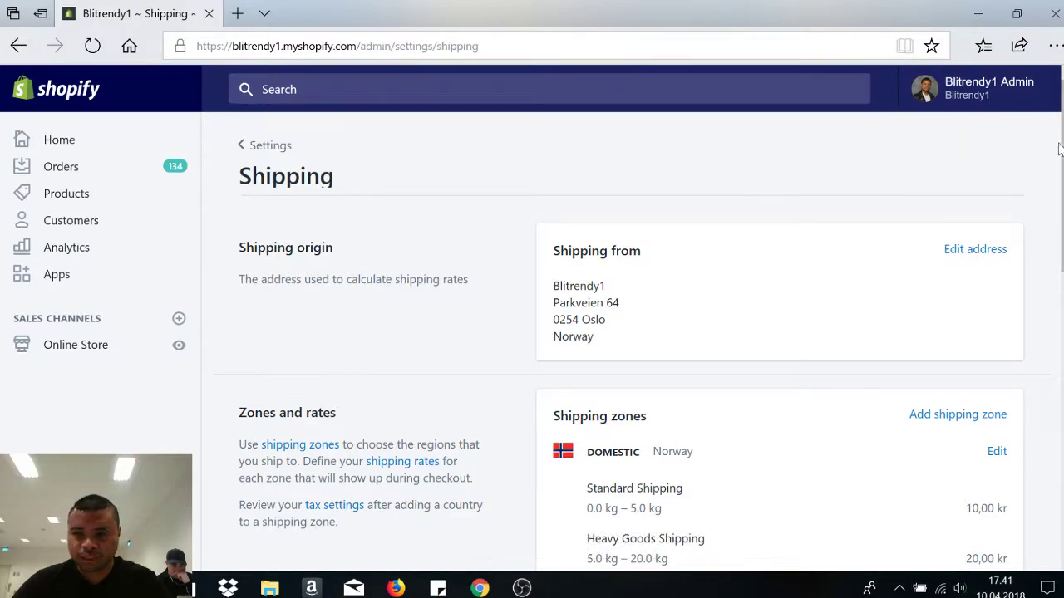
scroll(632, 340, "down", 2)
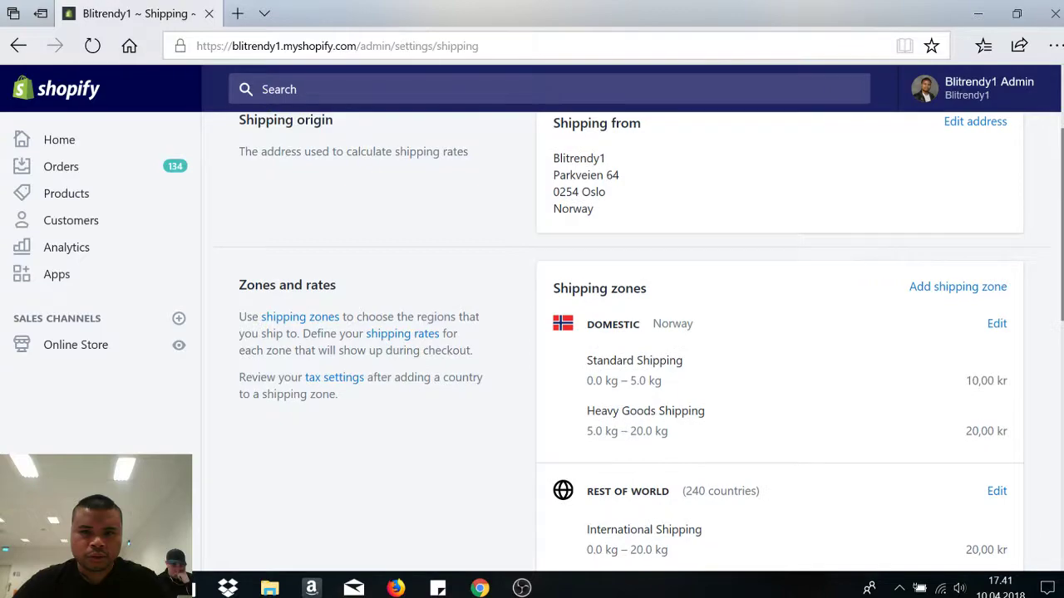
scroll(596, 240, "down", 1)
scroll(631, 345, "down", 1)
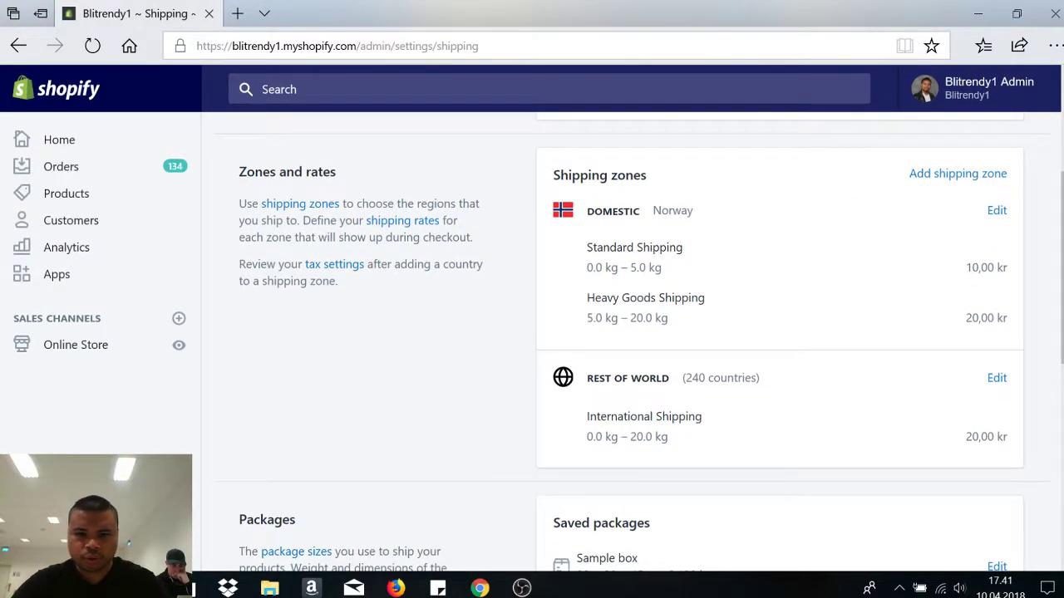
scroll(721, 316, "down", 2)
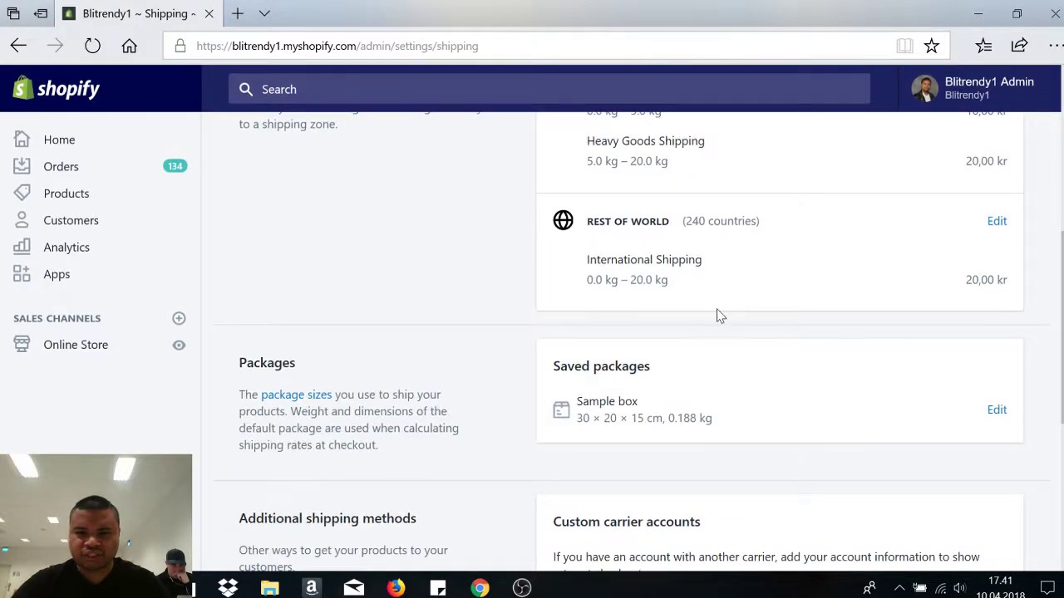
scroll(581, 262, "up", 2)
scroll(581, 262, "down", 2)
scroll(780, 341, "up", 3)
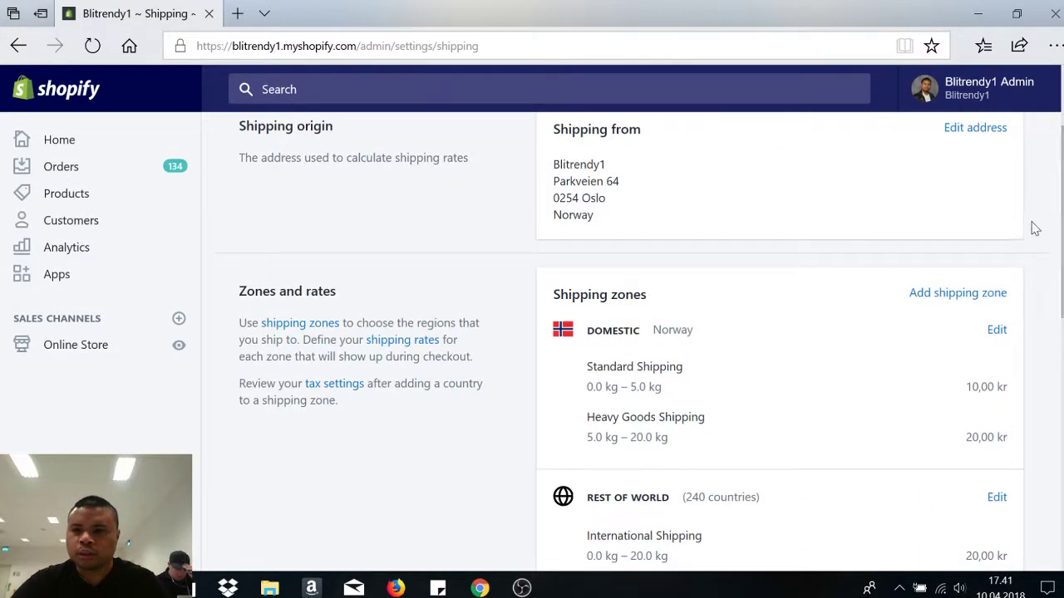
left_click(969, 296)
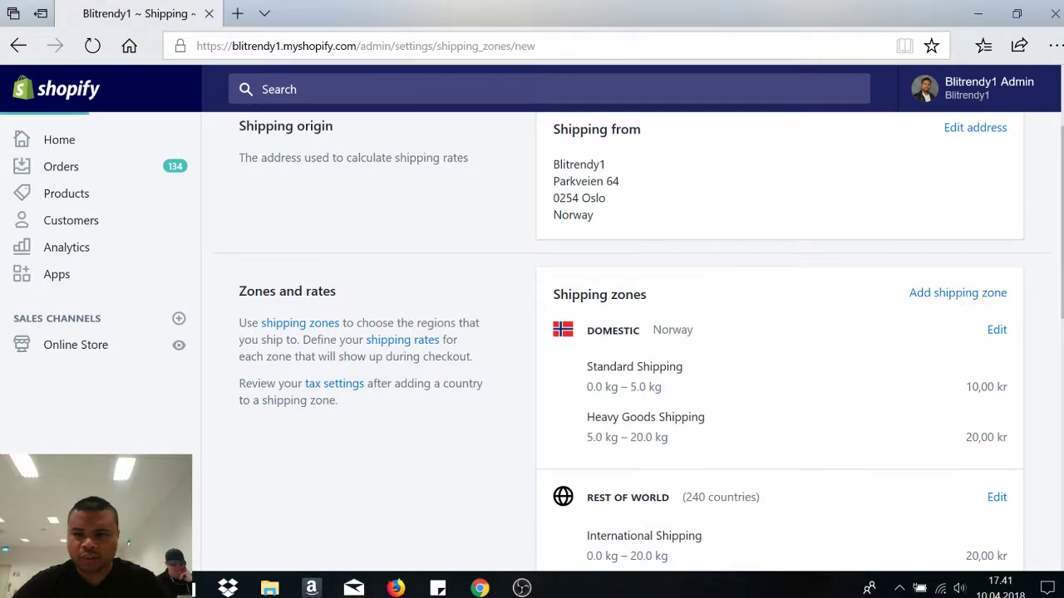
scroll(497, 332, "down", 1)
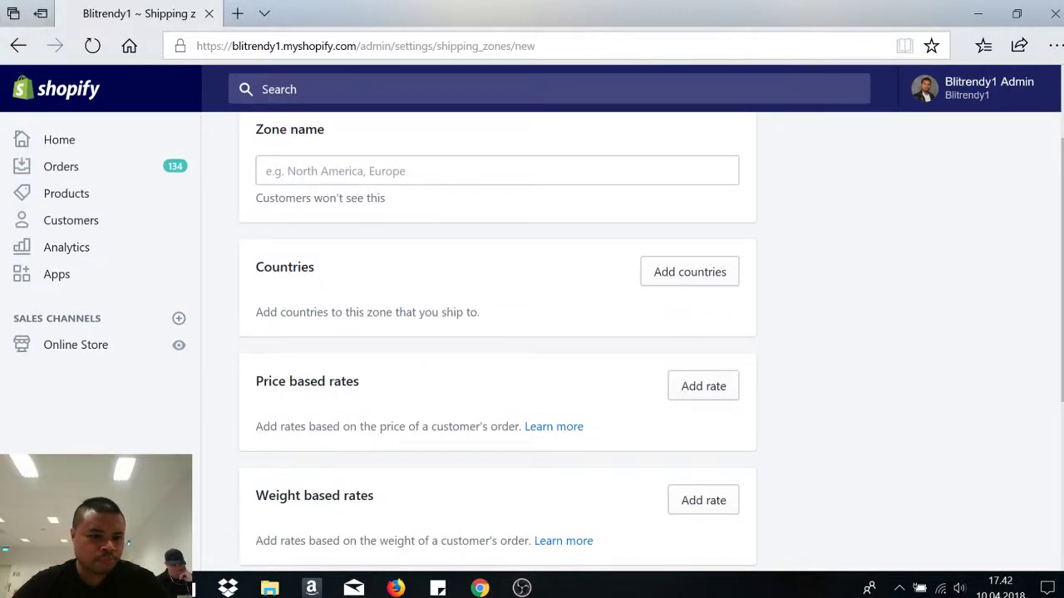
left_click(58, 553)
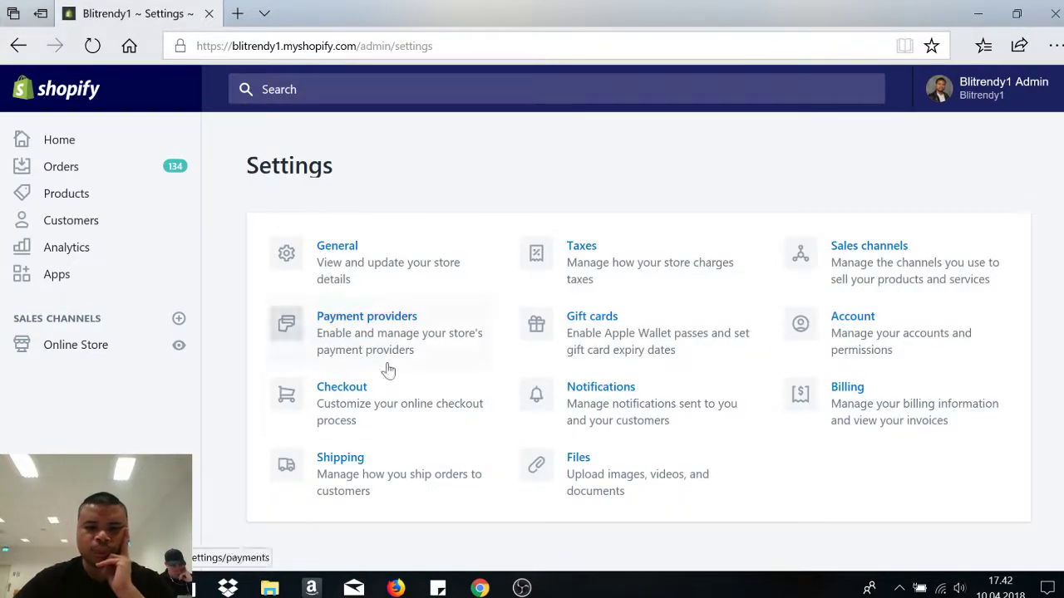
left_click(373, 499)
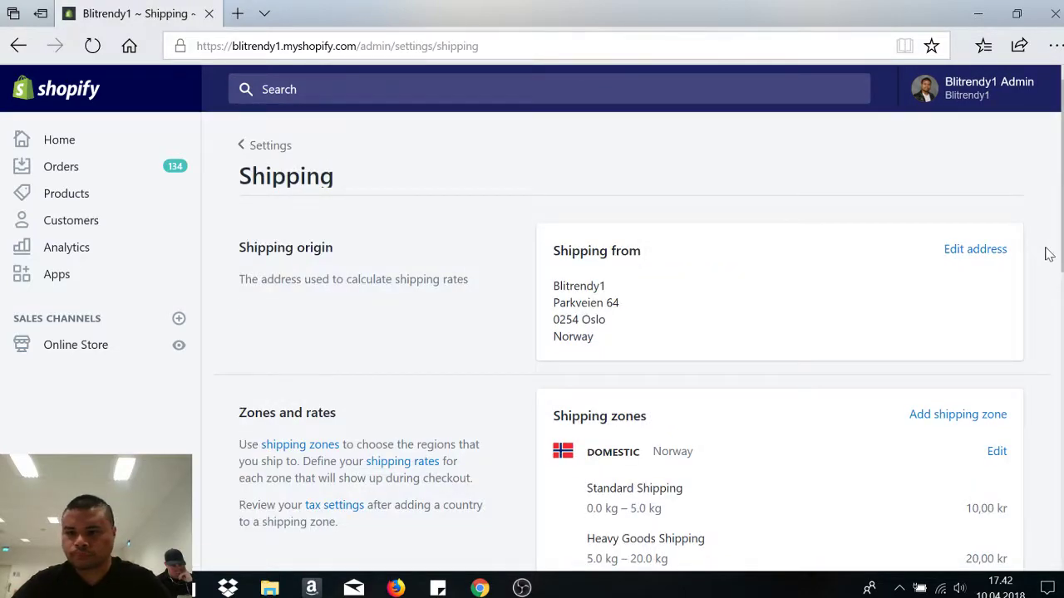
scroll(1049, 253, "down", 2)
- Edit the Norway Domestic zone and begin a new price-based rate
left_click(993, 277)
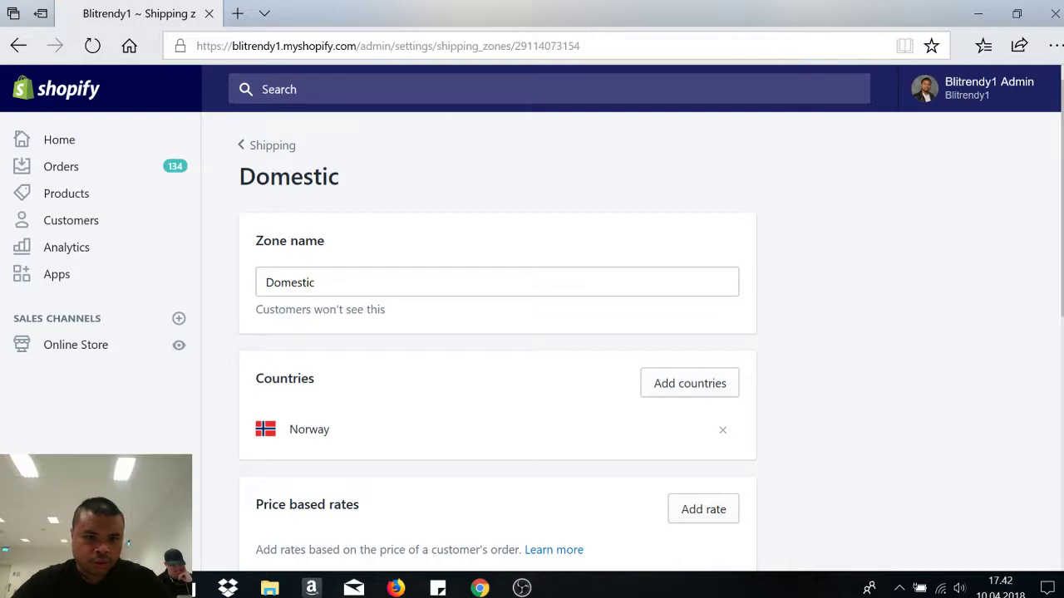
scroll(582, 333, "down", 3)
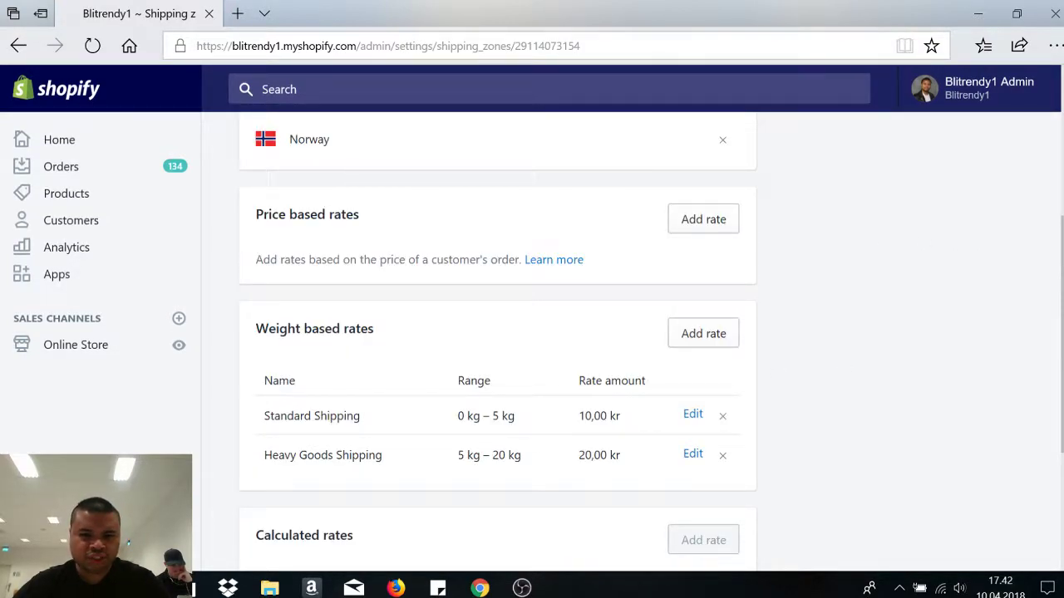
left_click(717, 229)
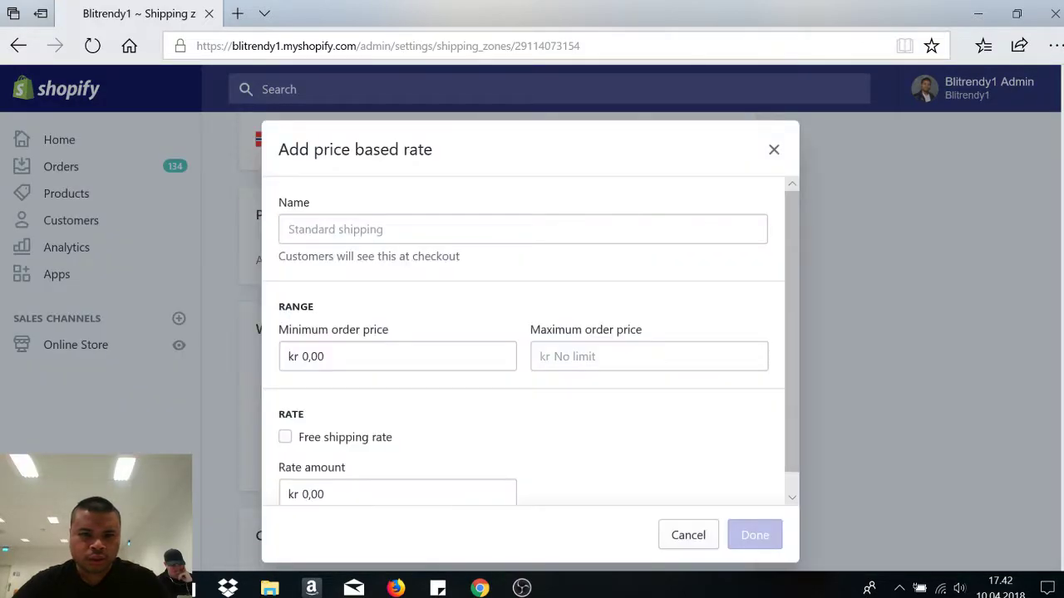
- Add a free 'Free shipping over 500 NOK' rate with a minimum order price of 500 kr
left_click(579, 229)
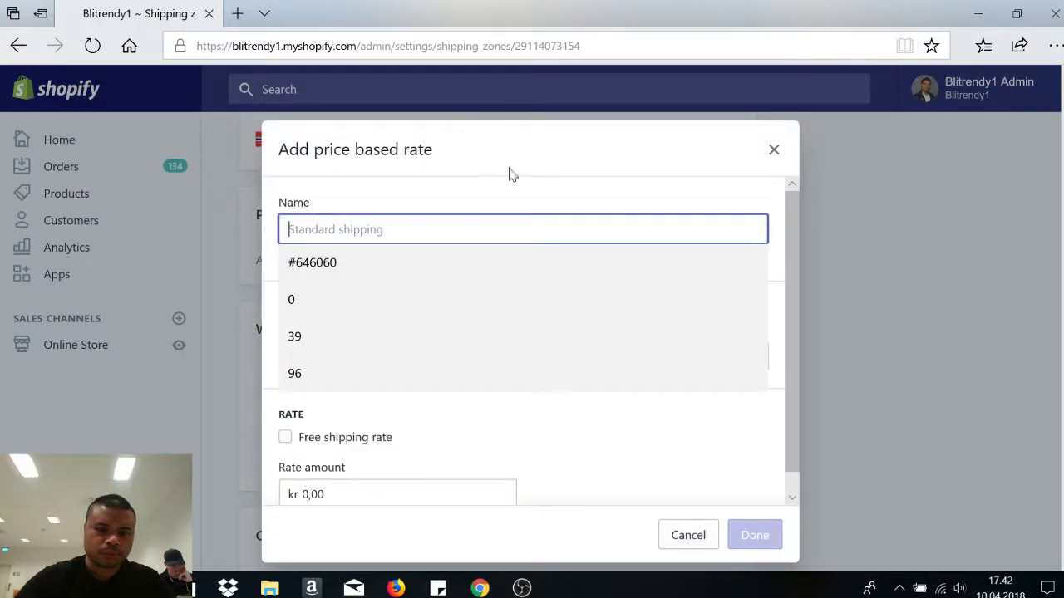
type("Free sh")
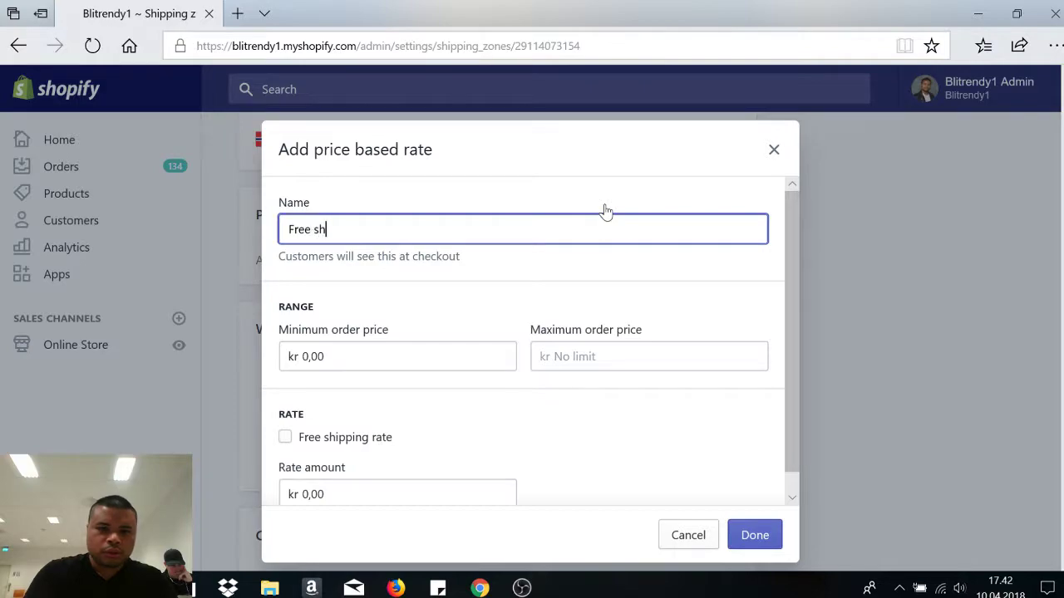
type("ipping over 500 NOK")
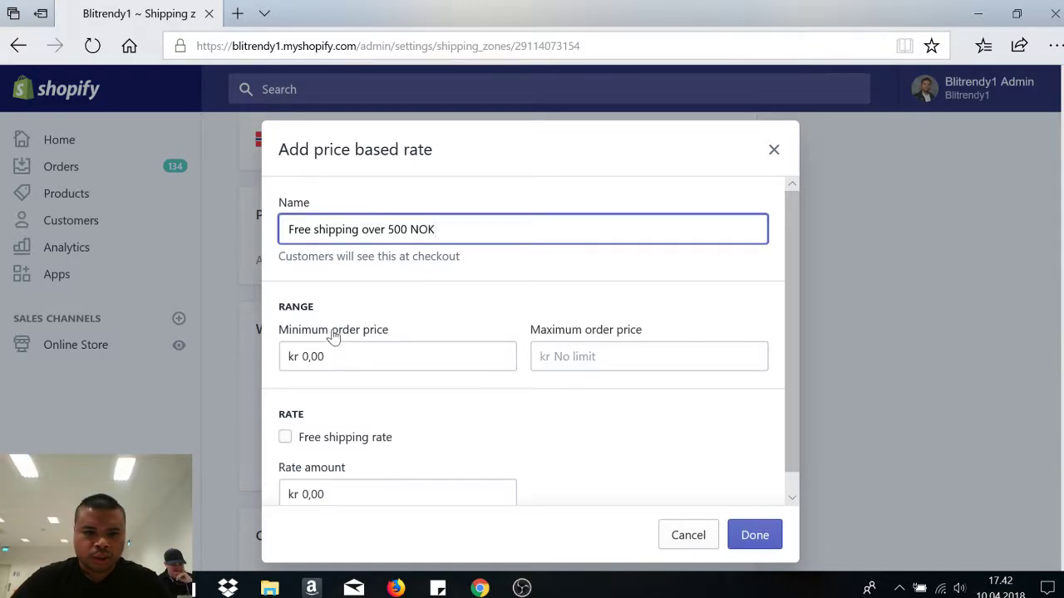
left_click(281, 367)
double_click(301, 368)
type("5")
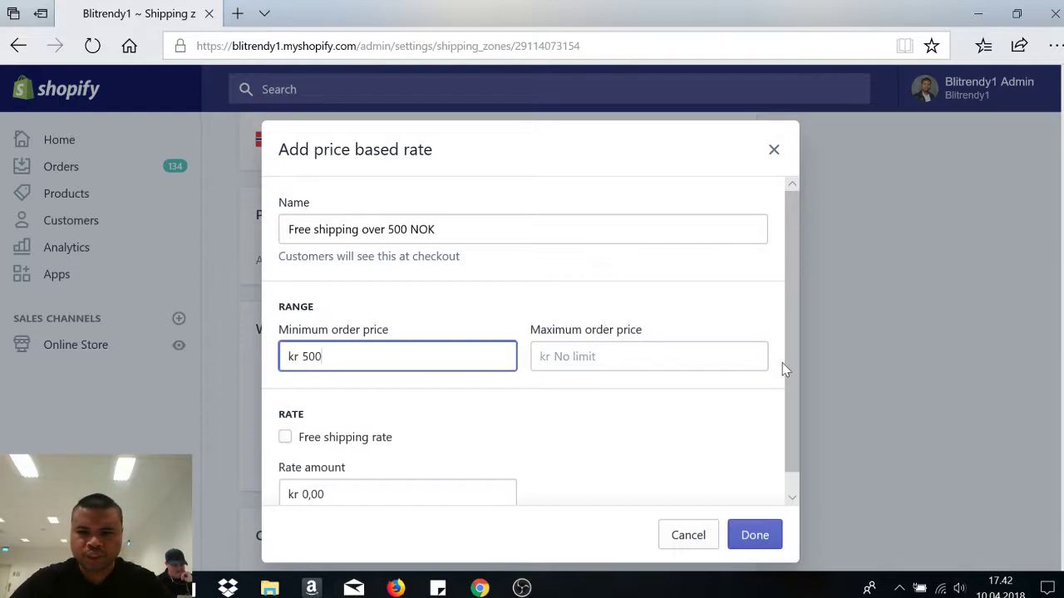
scroll(782, 362, "down", 1)
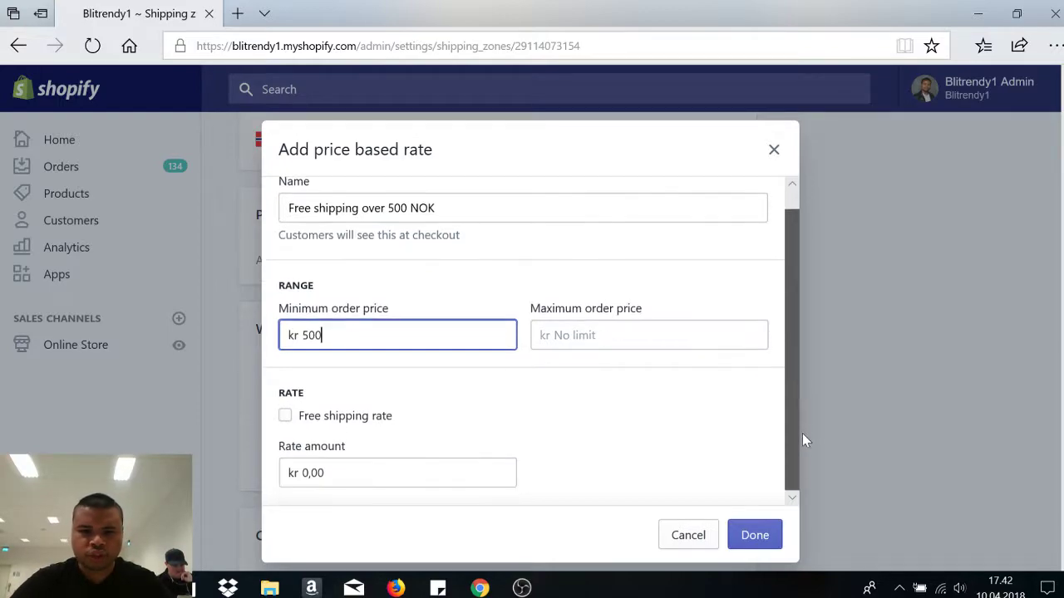
left_click(285, 418)
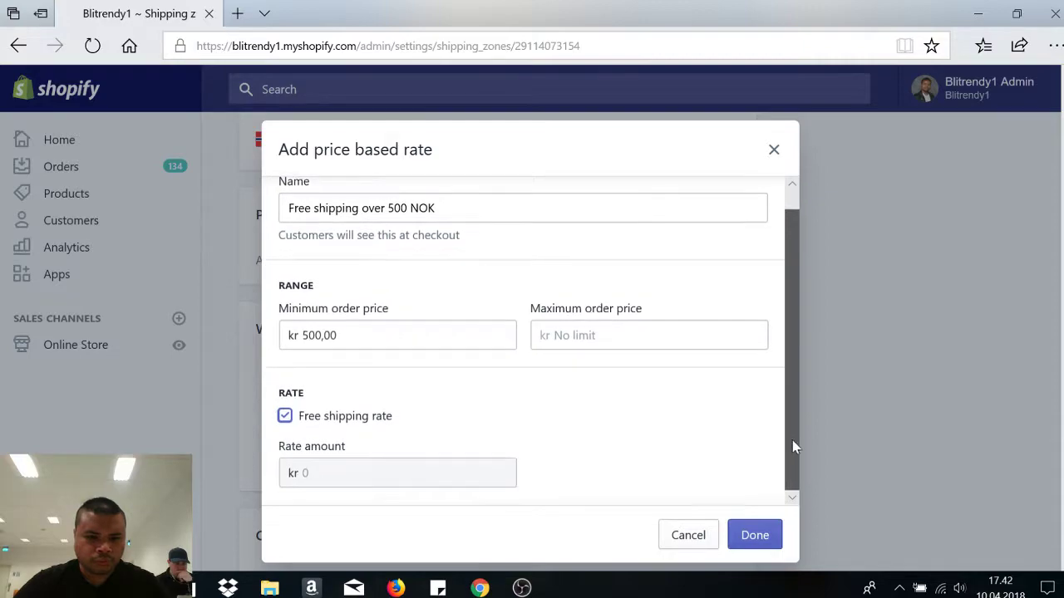
left_click_drag(791, 438, 786, 218)
scroll(786, 219, "down", 1)
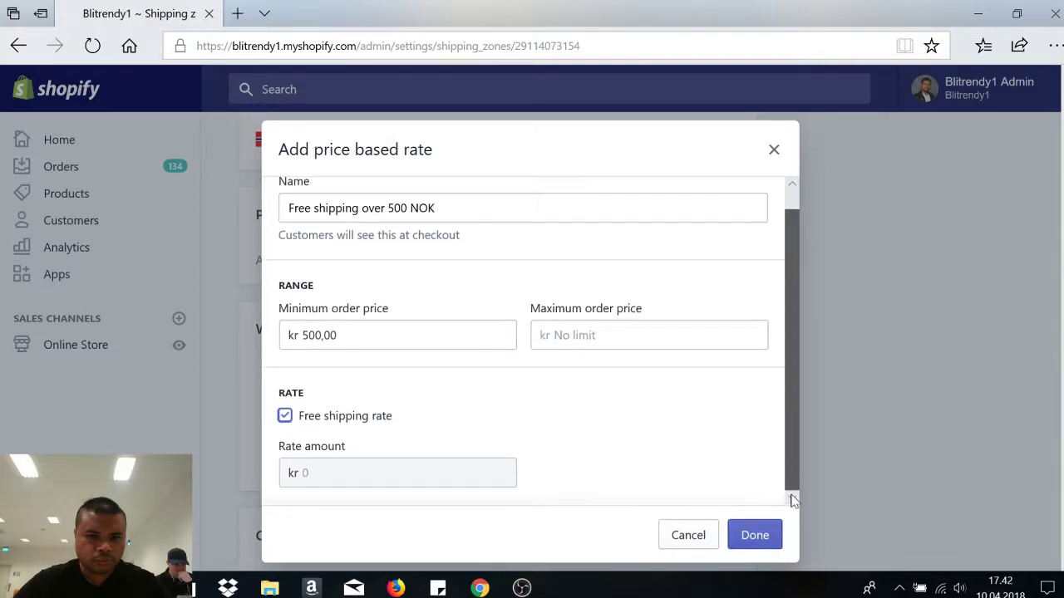
left_click(766, 534)
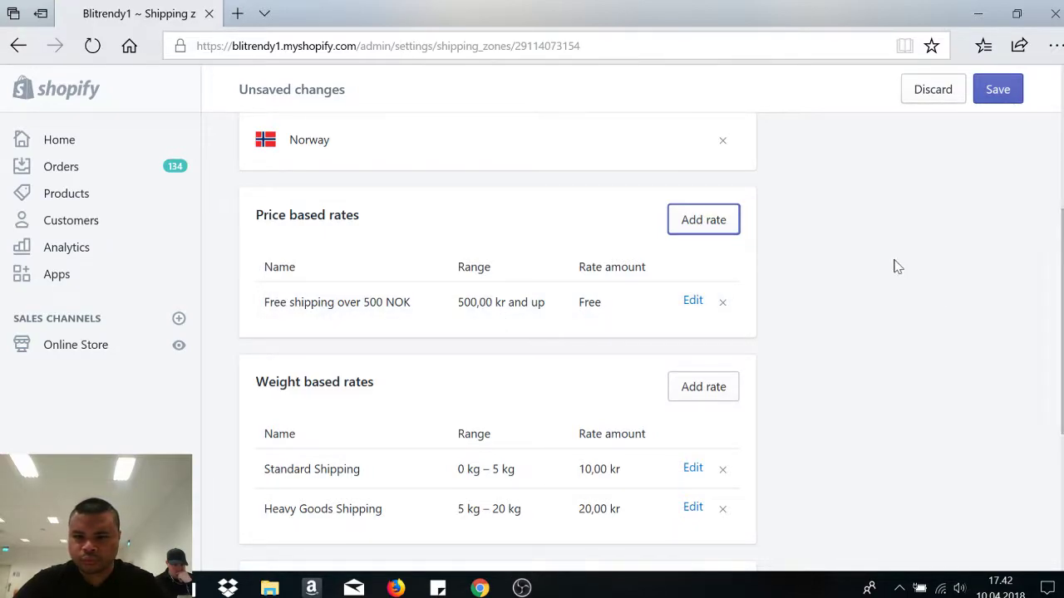
scroll(1016, 297, "down", 3)
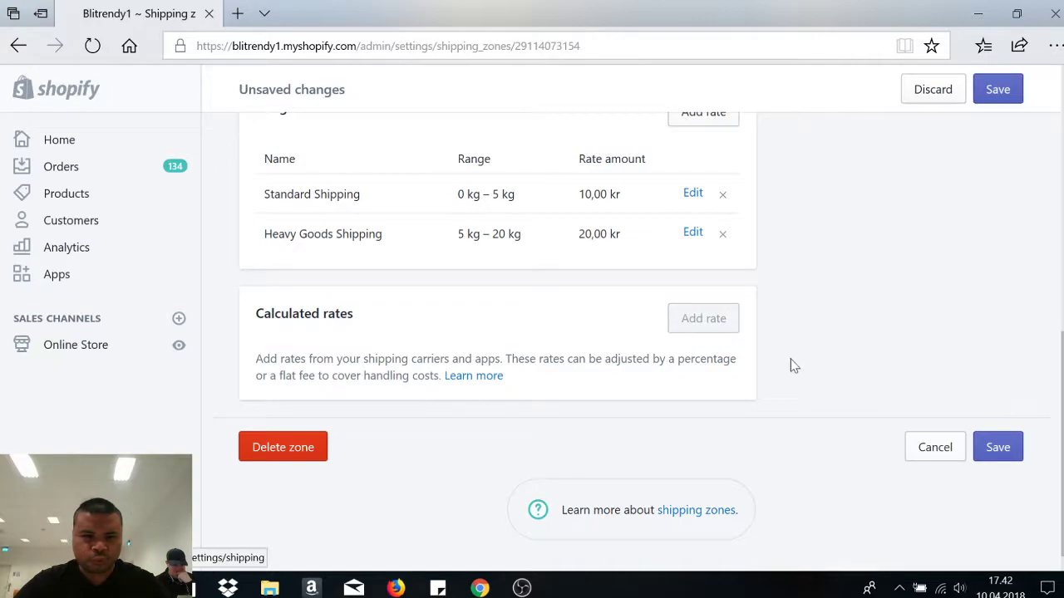
- Save the Domestic zone with its Norway rates, then go to the Online Store themes
left_click(1007, 450)
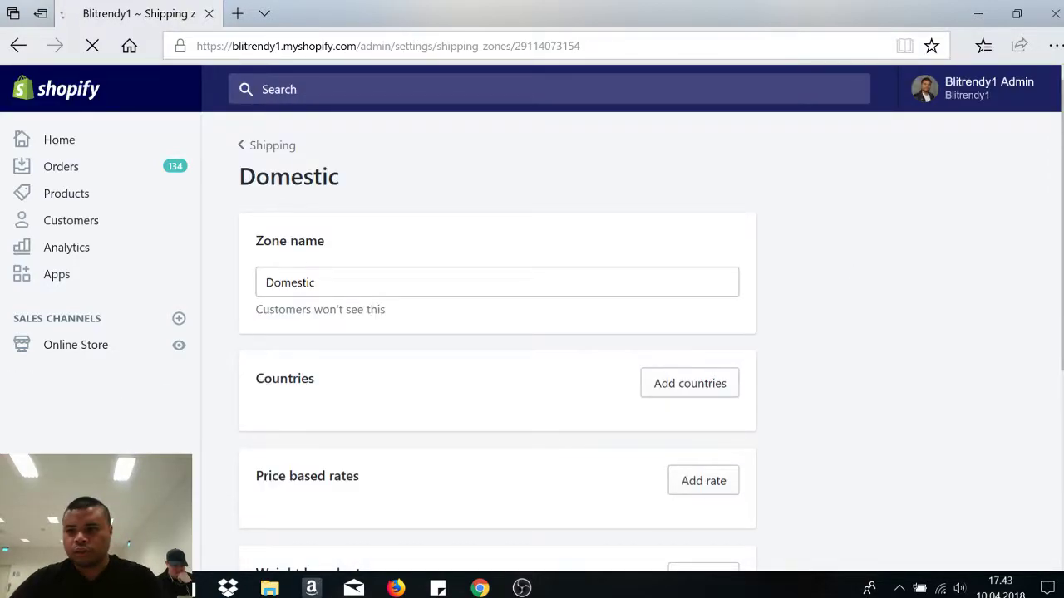
scroll(497, 333, "down", 7)
scroll(497, 333, "up", 1)
scroll(497, 333, "down", 1)
scroll(497, 333, "up", 1)
scroll(497, 333, "down", 1)
scroll(497, 332, "up", 7)
scroll(497, 332, "down", 3)
scroll(497, 332, "up", 3)
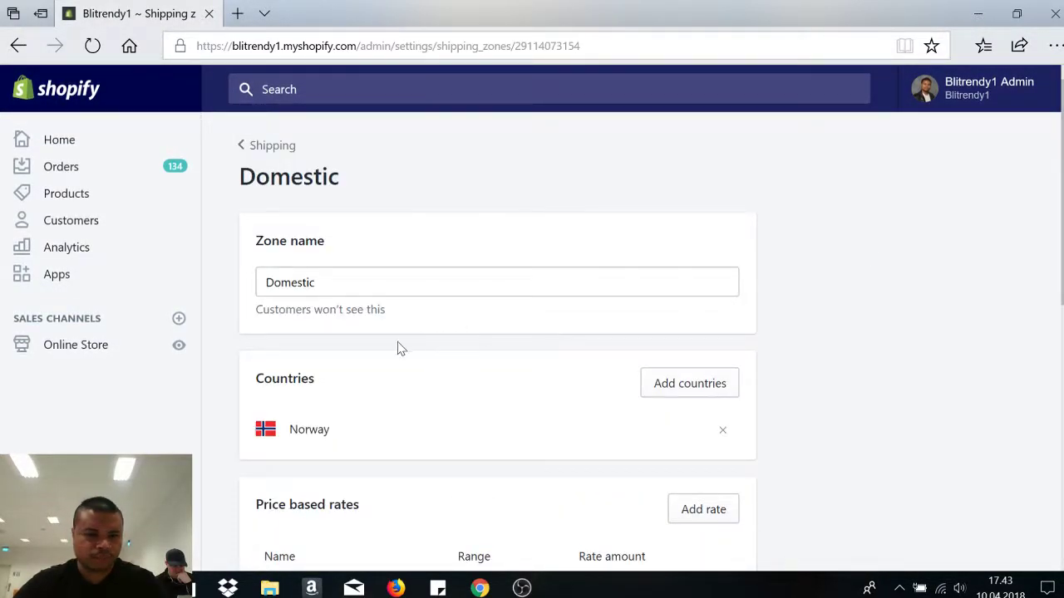
scroll(49, 345, "down", 7)
scroll(49, 345, "up", 7)
left_click(78, 349)
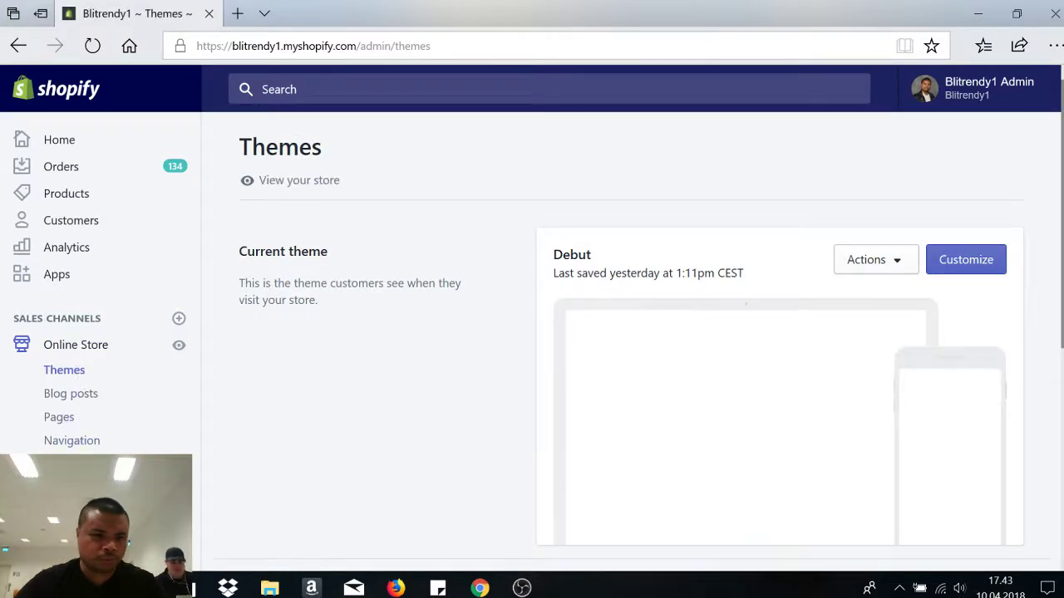
- Check the installed Apps, then review the Analytics overview showing 7 visits and 0,00 kr sales
left_click(61, 278)
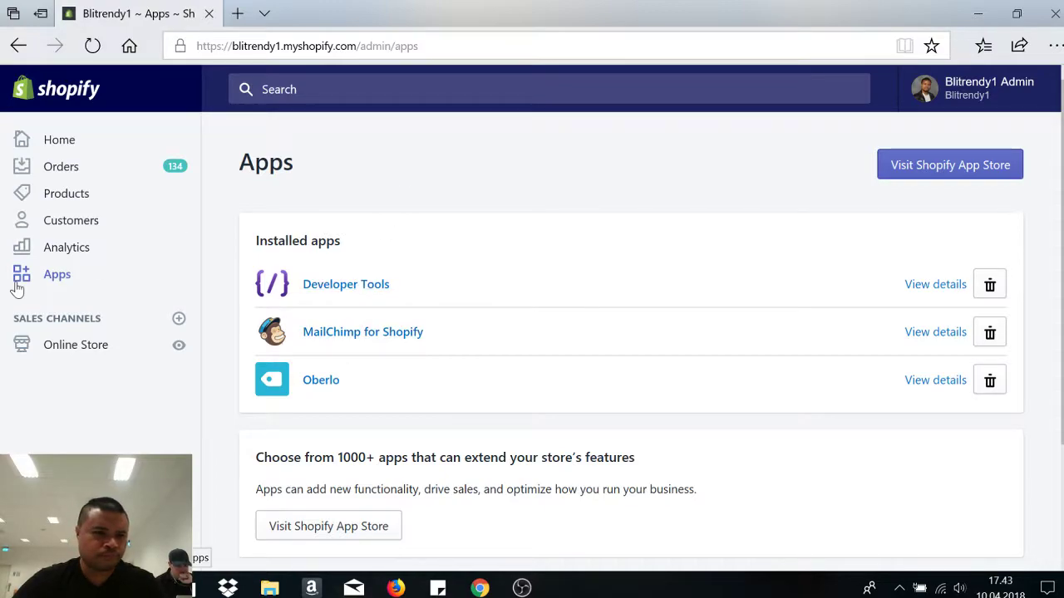
left_click(83, 249)
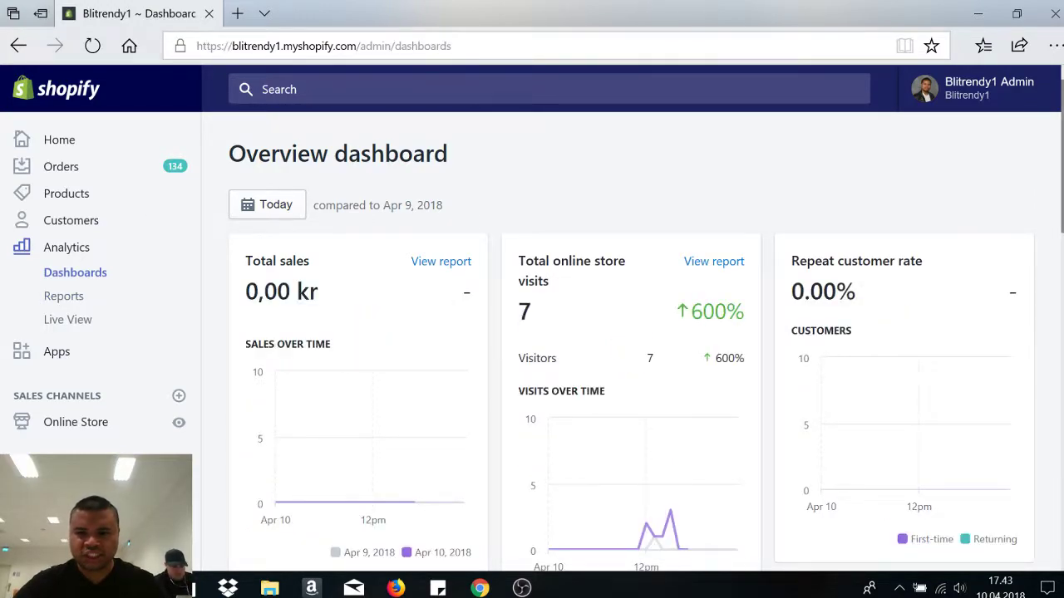
scroll(631, 340, "down", 7)
scroll(631, 341, "up", 3)
scroll(632, 341, "down", 6)
scroll(632, 340, "up", 5)
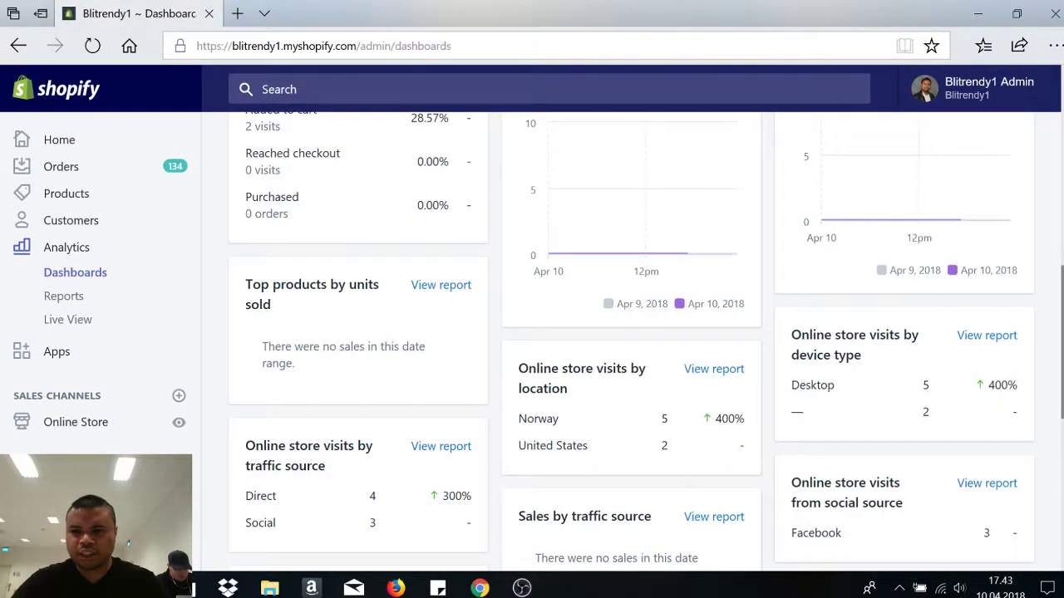
scroll(632, 341, "up", 6)
scroll(631, 341, "down", 10)
scroll(632, 340, "up", 9)
scroll(631, 340, "up", 2)
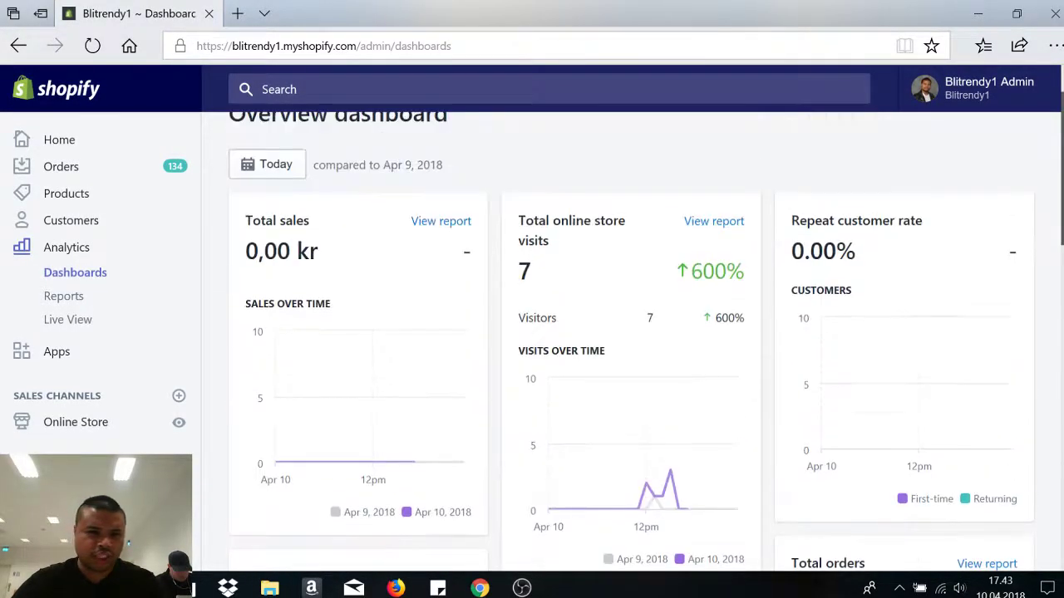
- Browse the Customers list of 50 customers, each with 0,00 kr spent
left_click(80, 222)
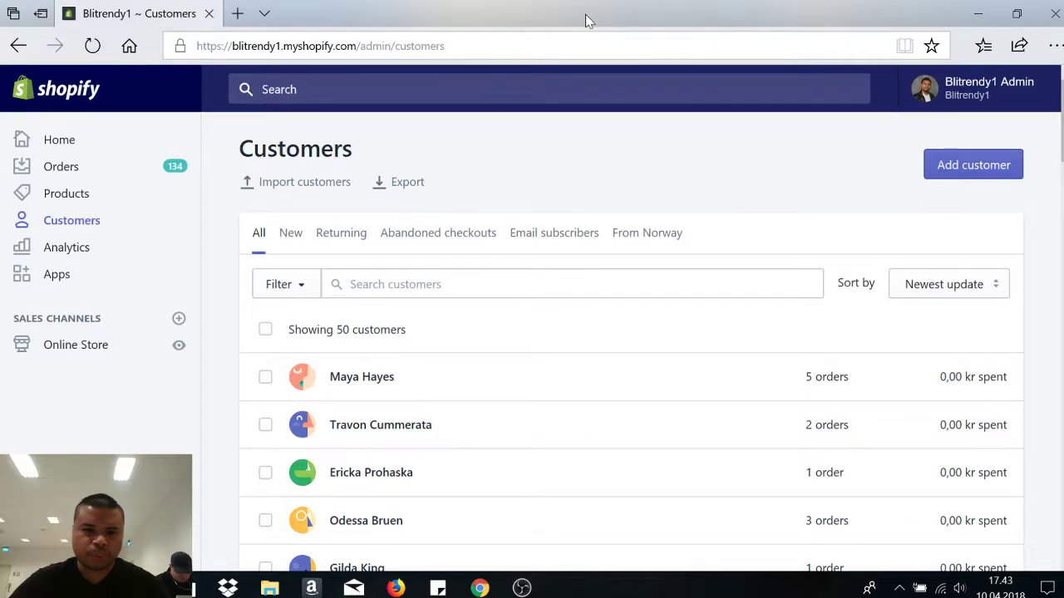
scroll(631, 349, "down", 3)
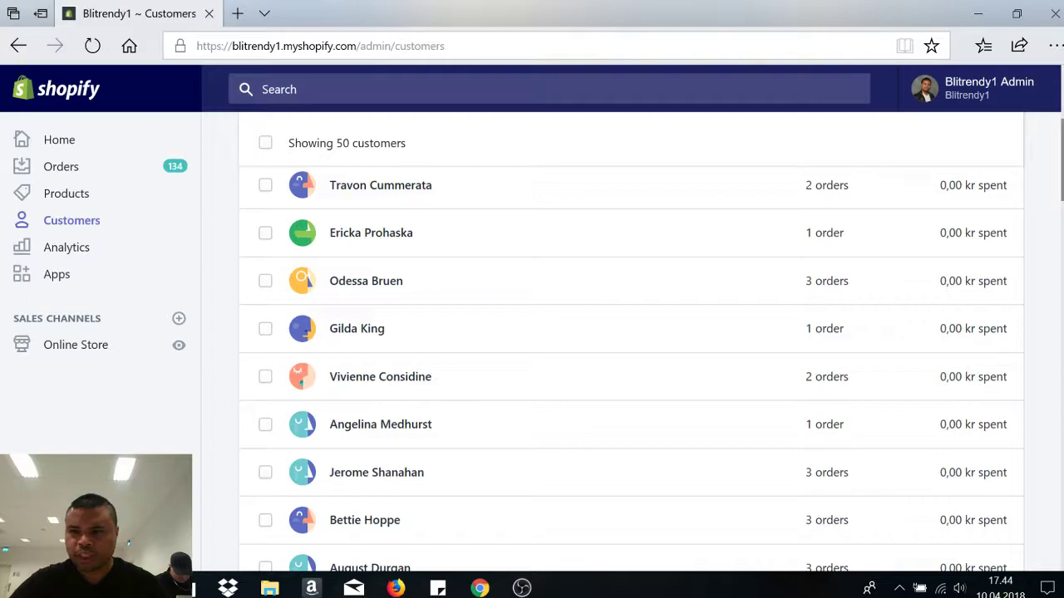
scroll(632, 350, "up", 1)
scroll(632, 349, "down", 12)
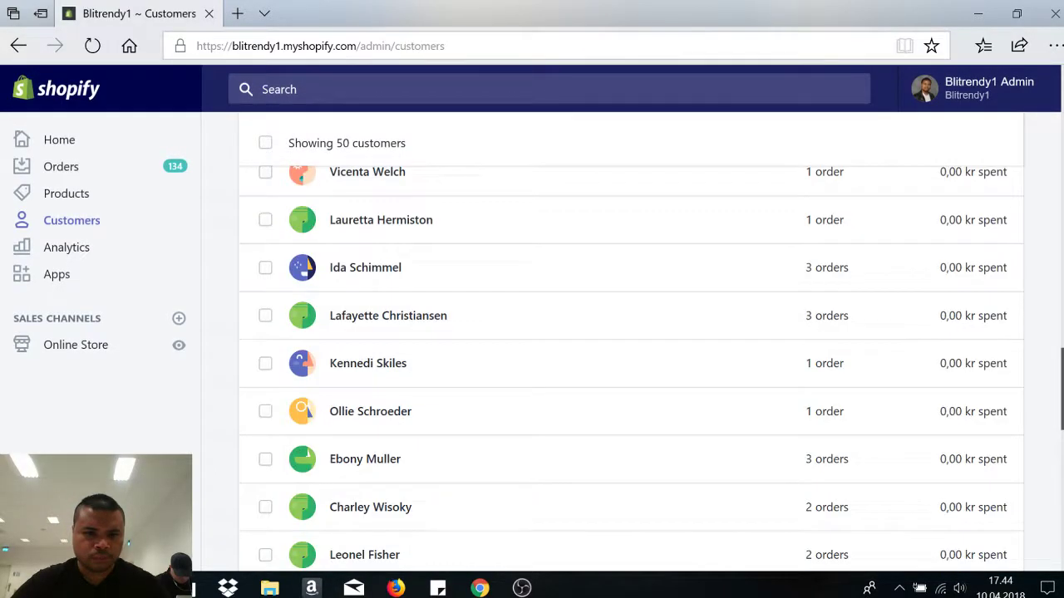
scroll(631, 349, "up", 15)
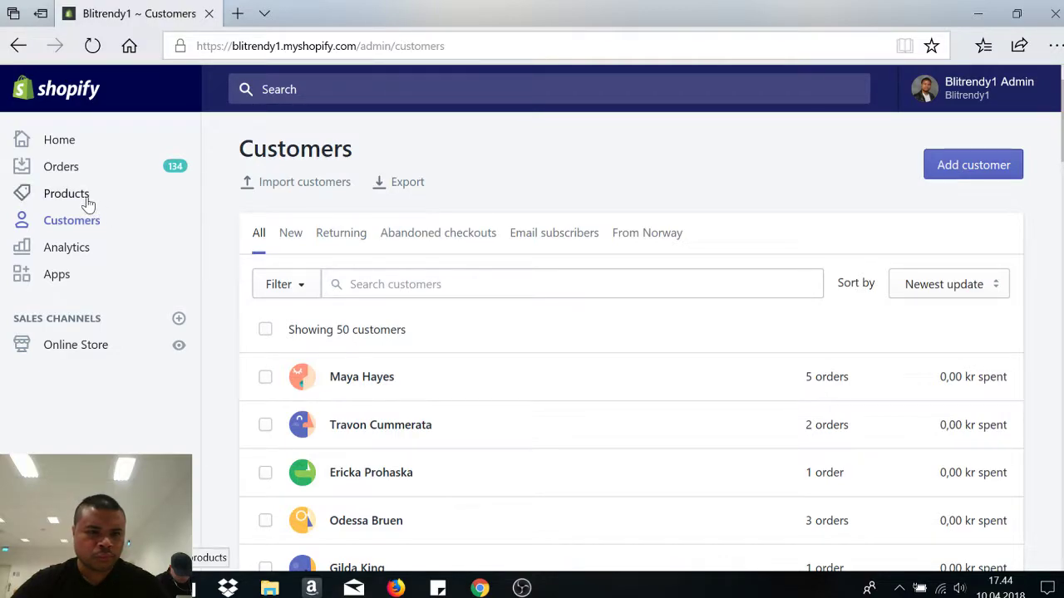
- Open the Orders list and scroll through it, returning to the top
left_click(75, 171)
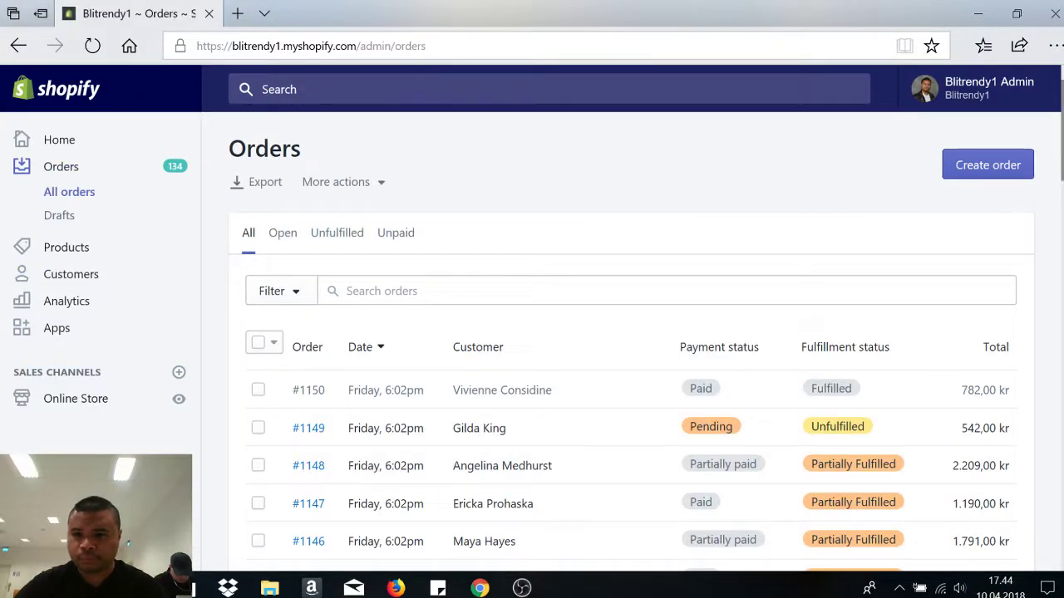
scroll(698, 200, "down", 3)
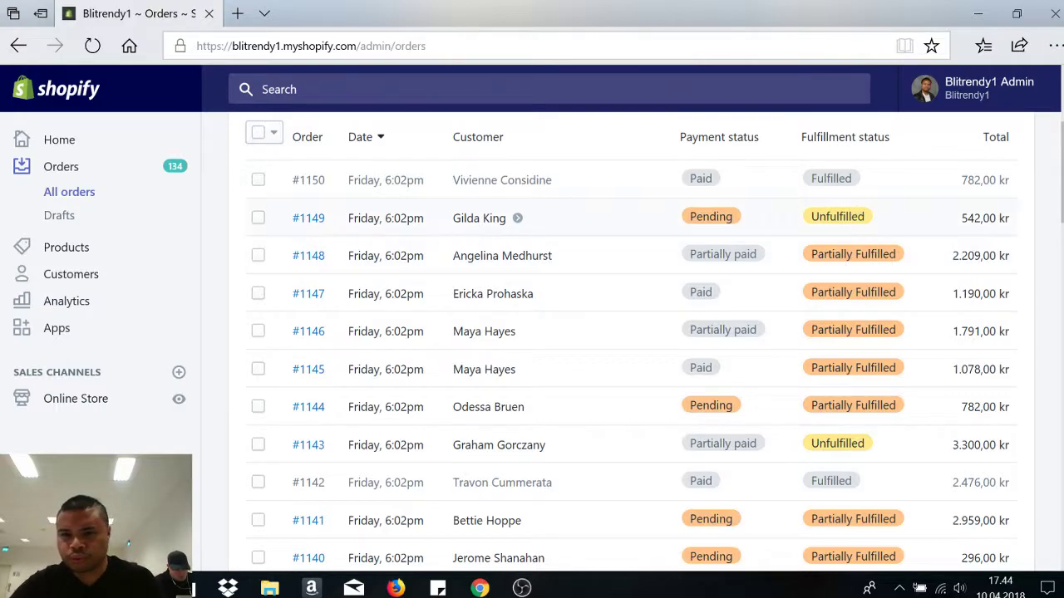
scroll(831, 214, "down", 9)
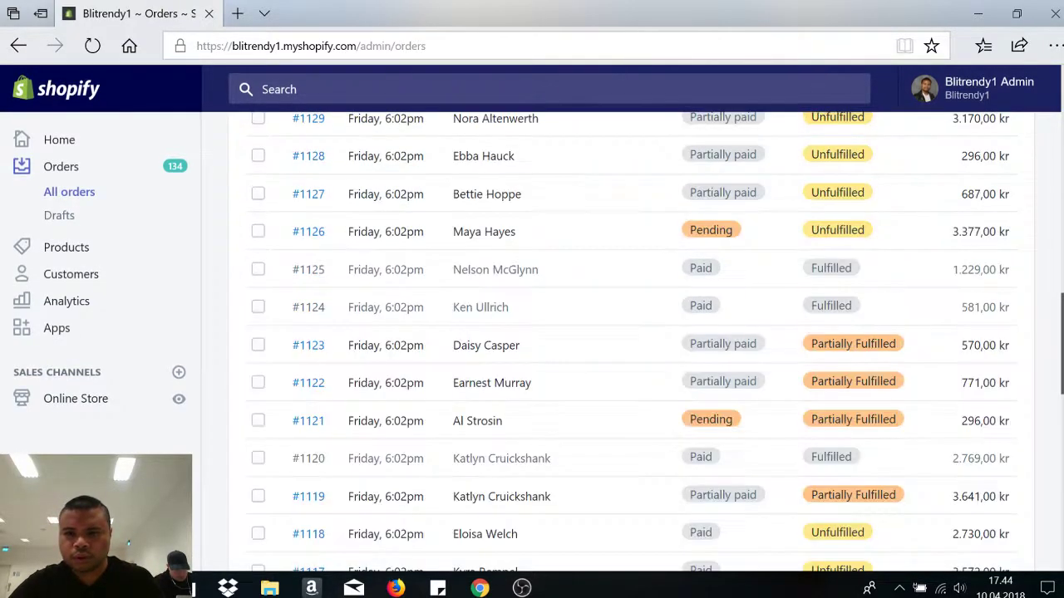
scroll(720, 493, "up", 3)
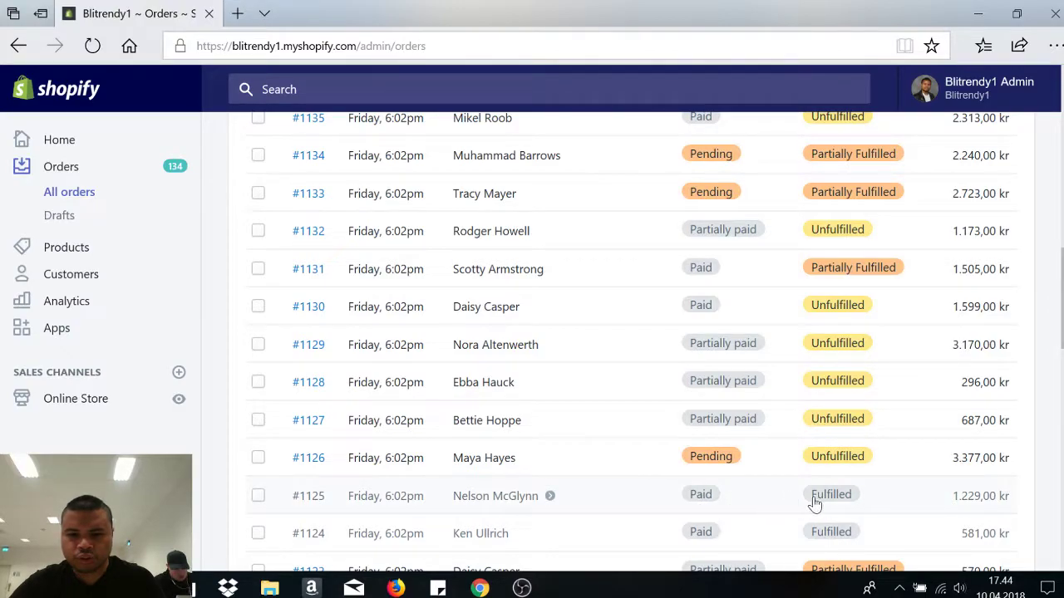
scroll(701, 494, "down", 12)
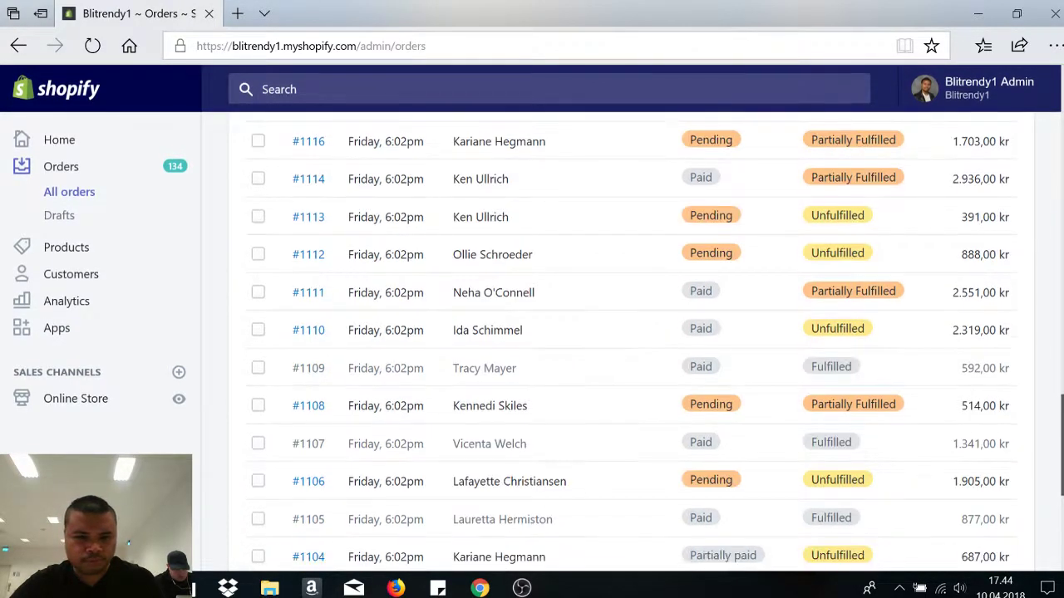
key("Home")
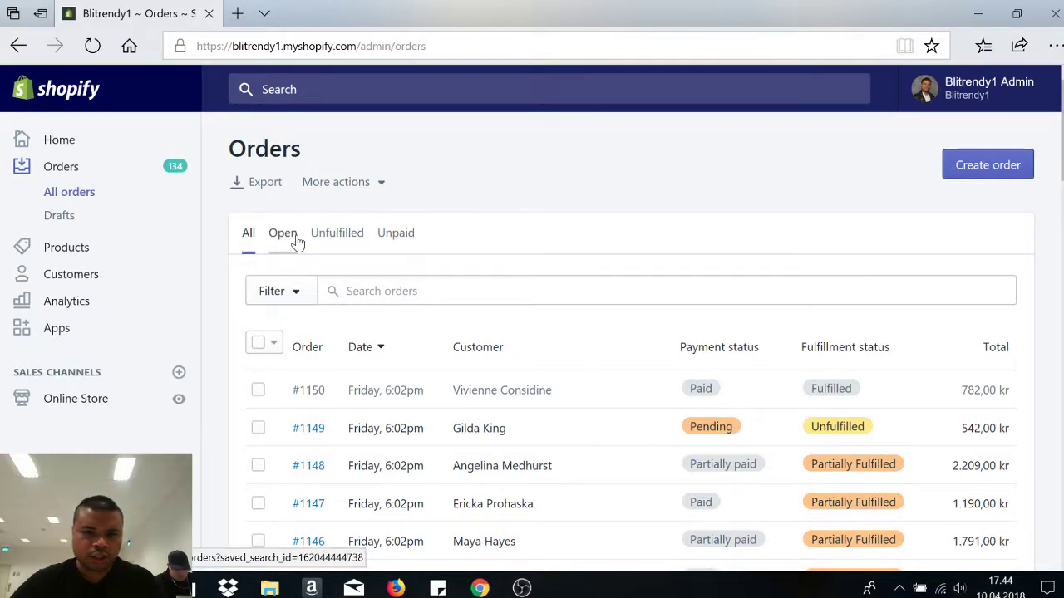
scroll(632, 374, "down", 2)
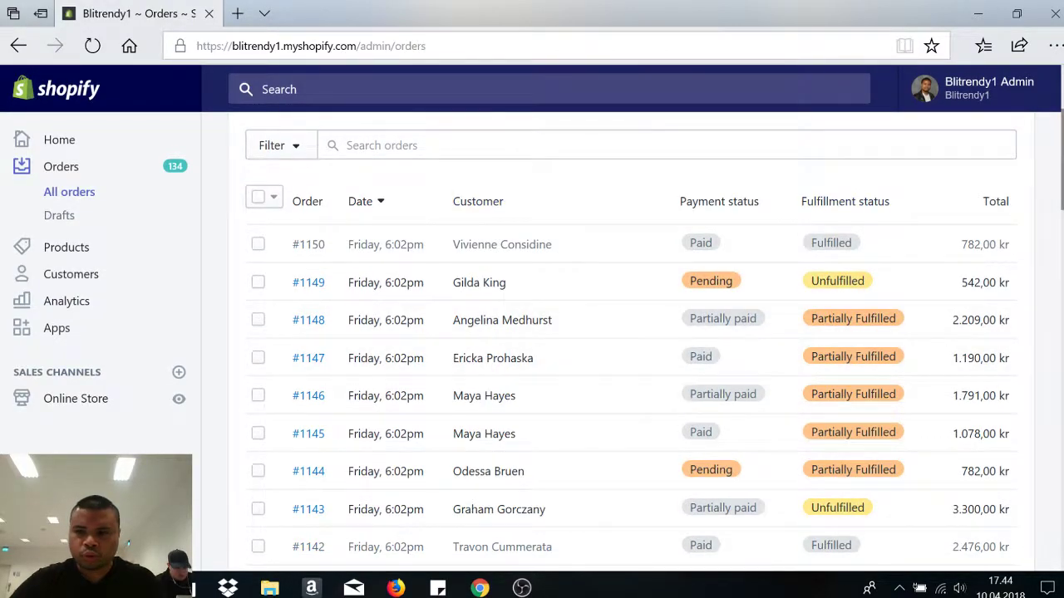
scroll(673, 250, "up", 2)
- Filter the orders to the Open tab, review them, then return to admin Home
left_click(291, 238)
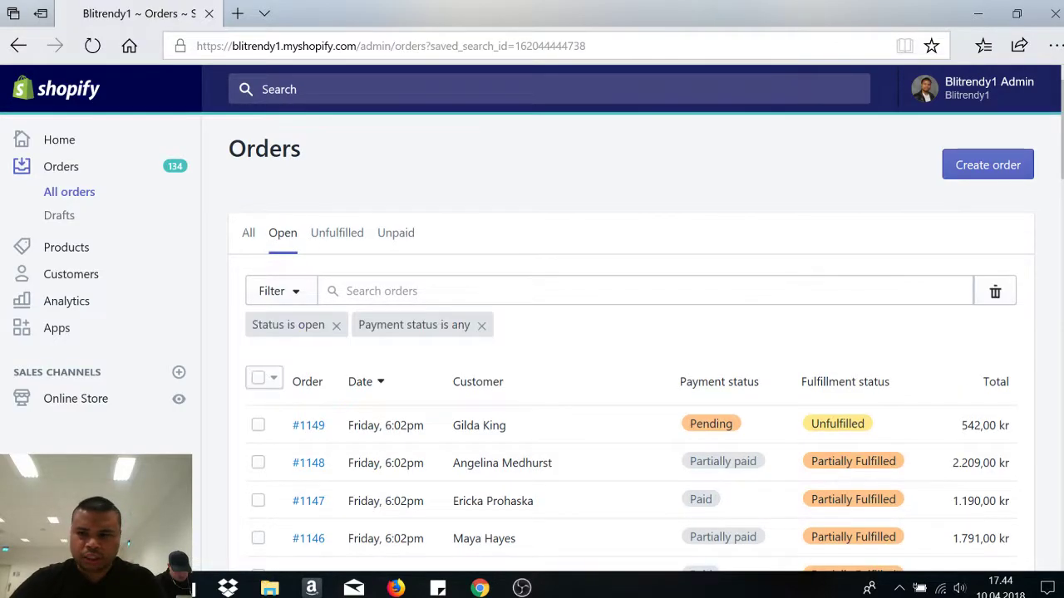
scroll(777, 277, "down", 4)
scroll(632, 333, "up", 3)
scroll(632, 333, "down", 12)
scroll(835, 287, "down", 1)
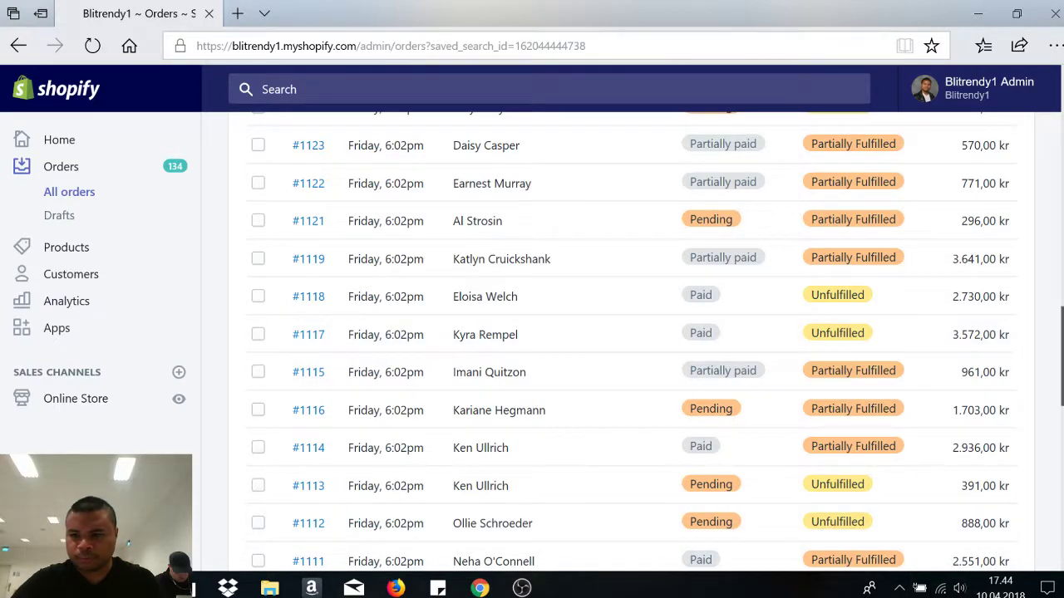
scroll(335, 256, "up", 12)
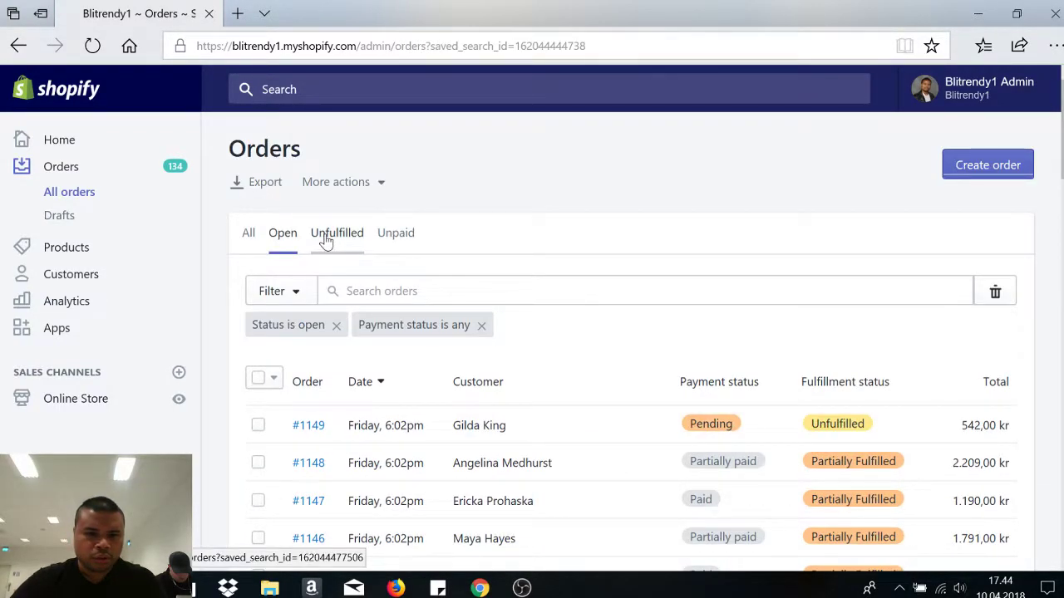
scroll(430, 183, "down", 3)
scroll(429, 183, "up", 3)
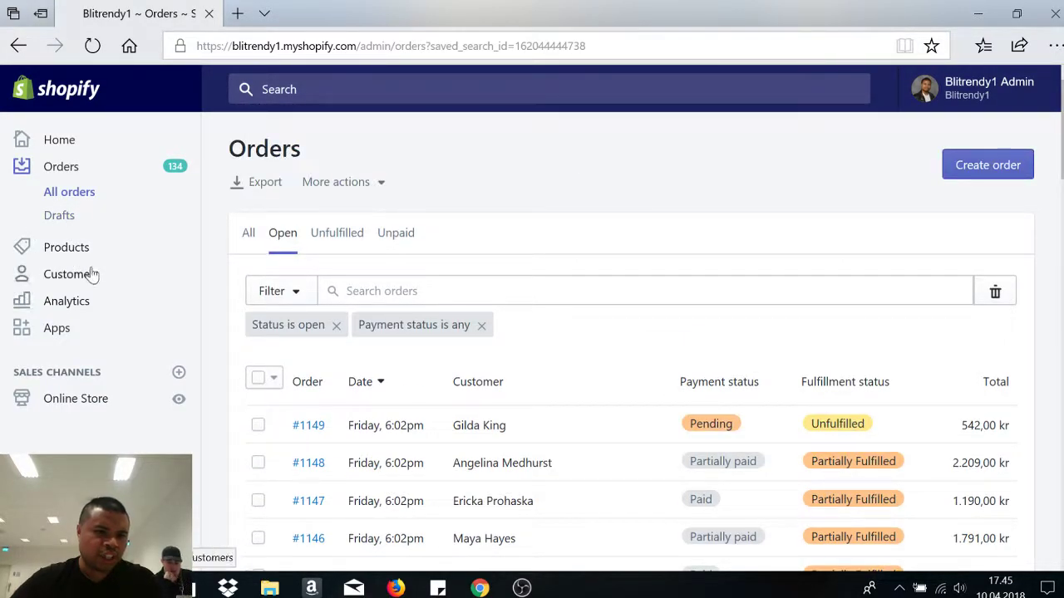
left_click(56, 141)
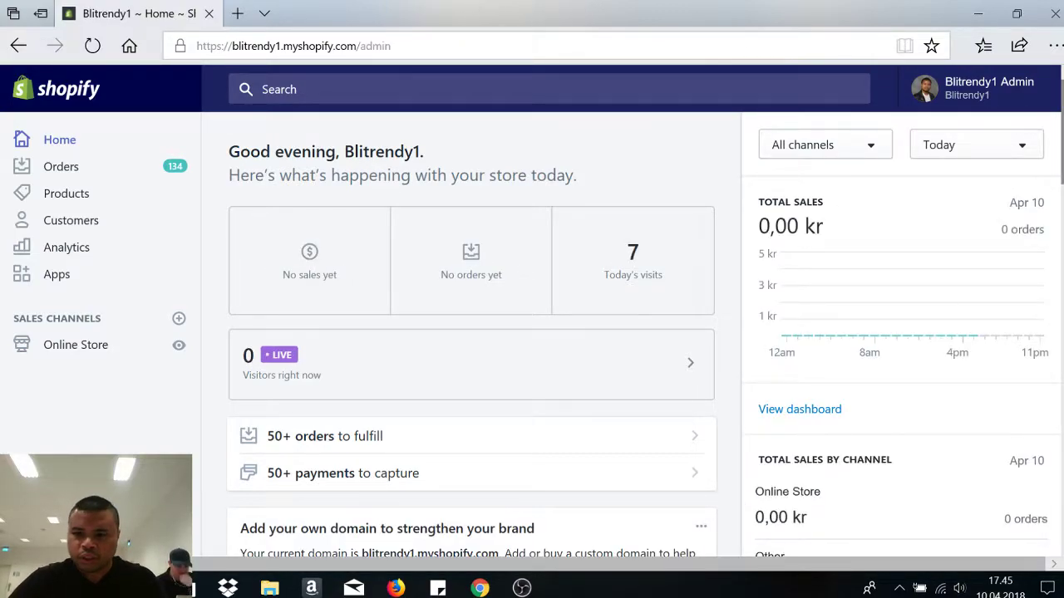
- Scroll to the Congratulations card and follow 'Learn how to make your first sale'
scroll(532, 316, "down", 2)
scroll(532, 315, "up", 2)
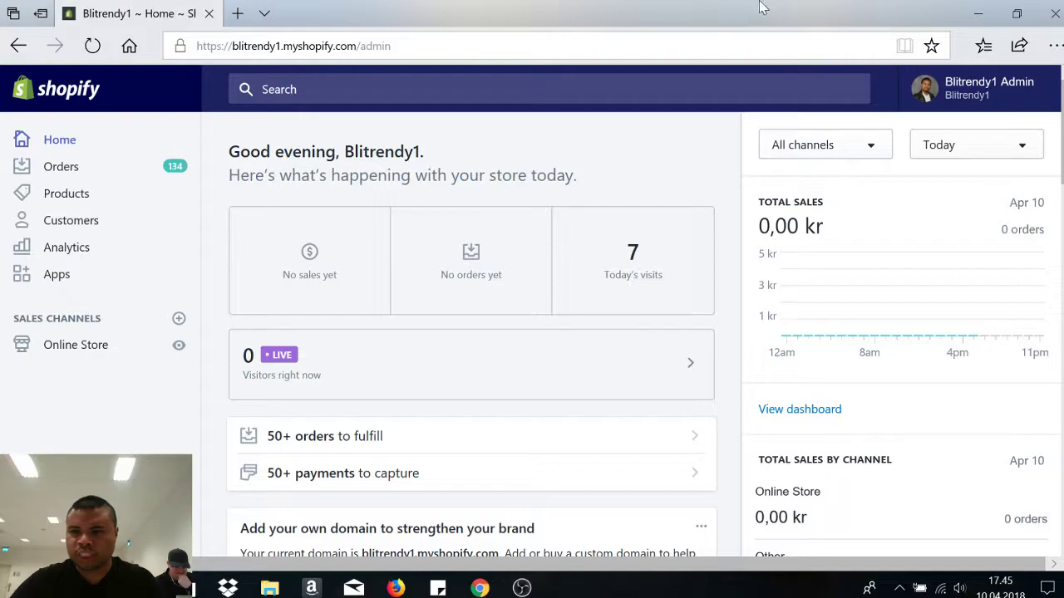
scroll(471, 333, "down", 10)
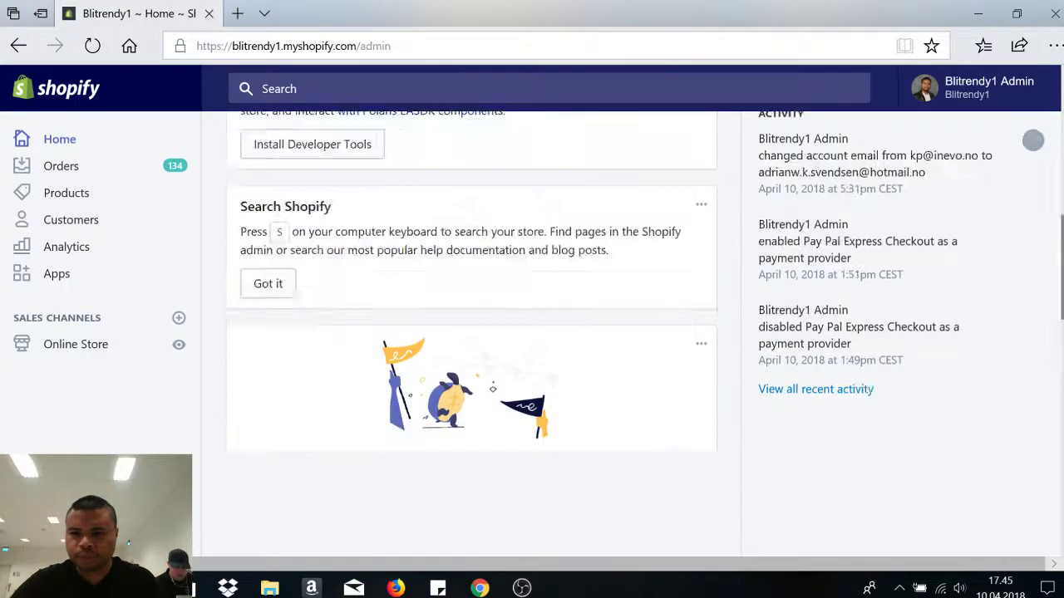
scroll(471, 332, "down", 1)
scroll(471, 333, "up", 2)
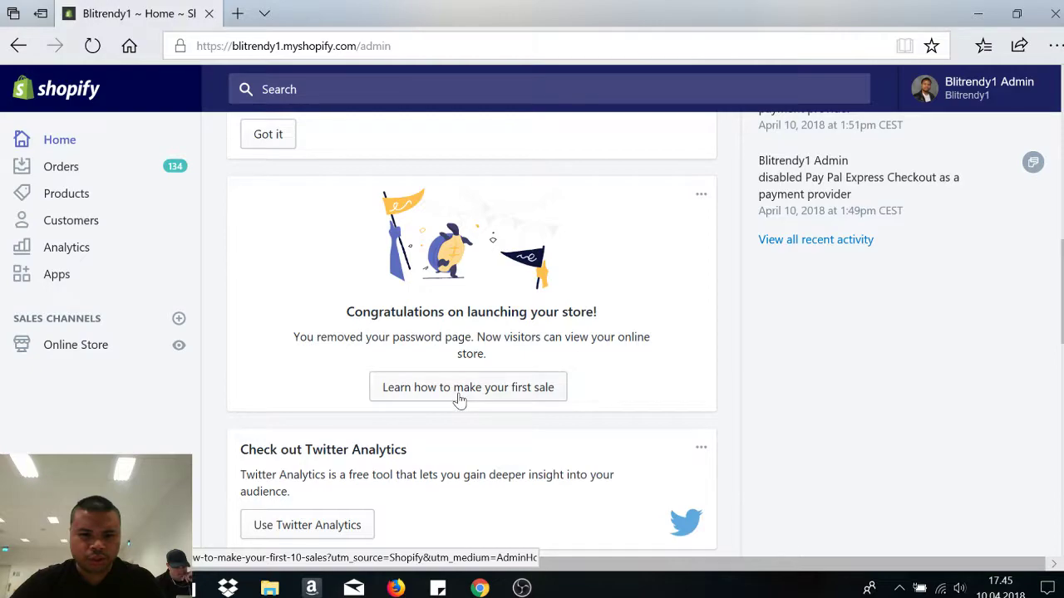
left_click(497, 400)
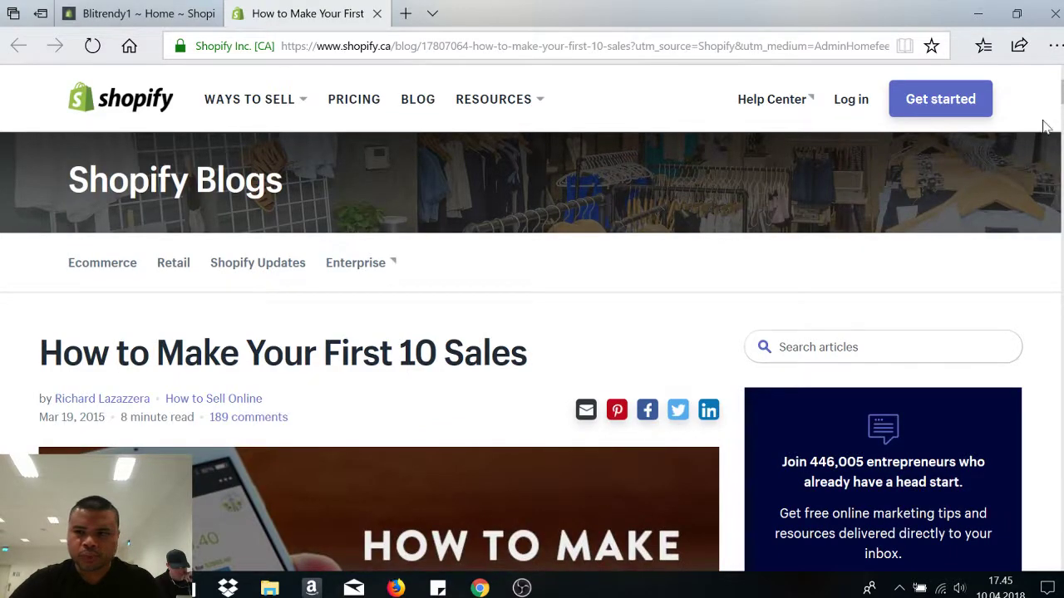
scroll(532, 316, "down", 9)
scroll(532, 316, "down", 2)
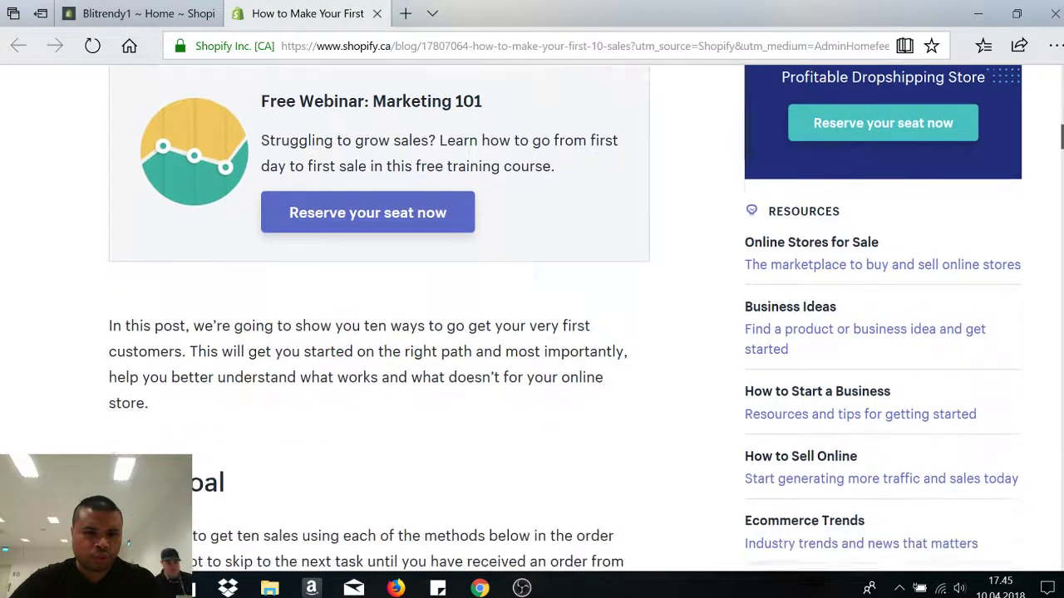
scroll(532, 316, "up", 3)
scroll(532, 316, "down", 6)
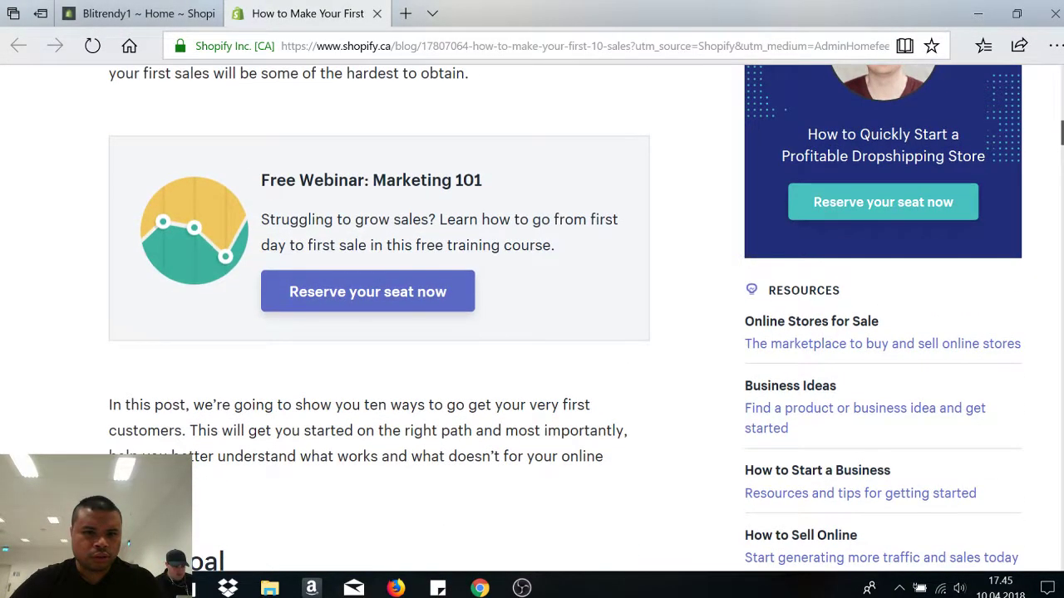
scroll(532, 316, "down", 13)
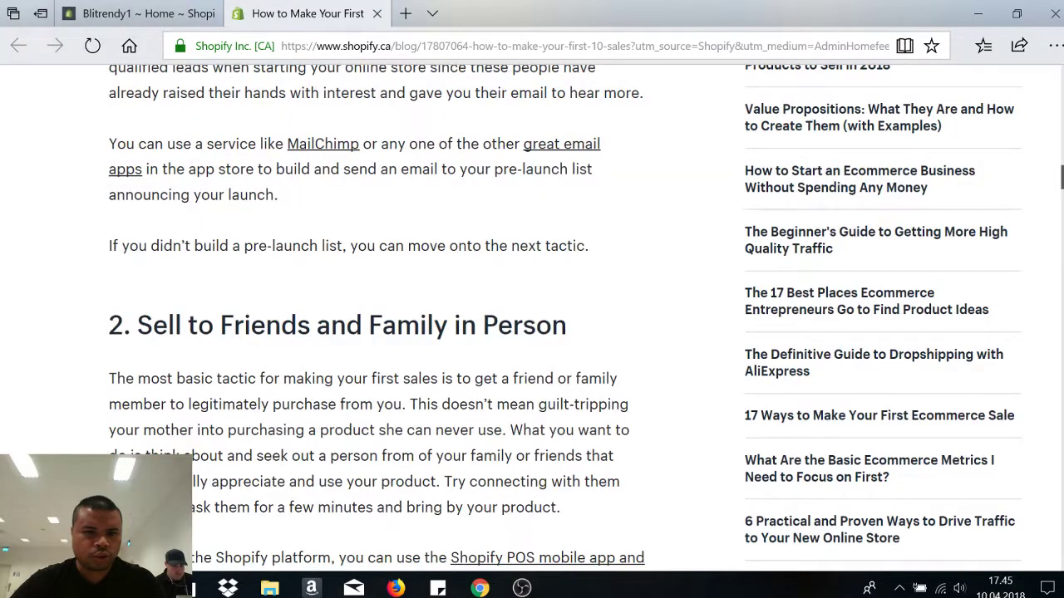
scroll(531, 315, "down", 5)
scroll(532, 316, "up", 2)
scroll(532, 316, "down", 7)
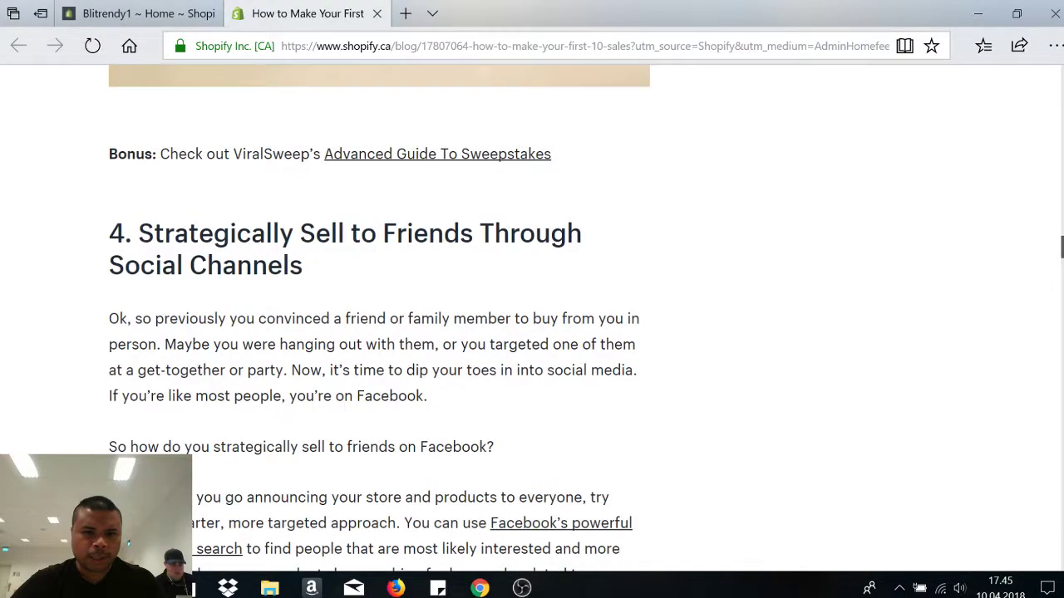
scroll(379, 316, "up", 7)
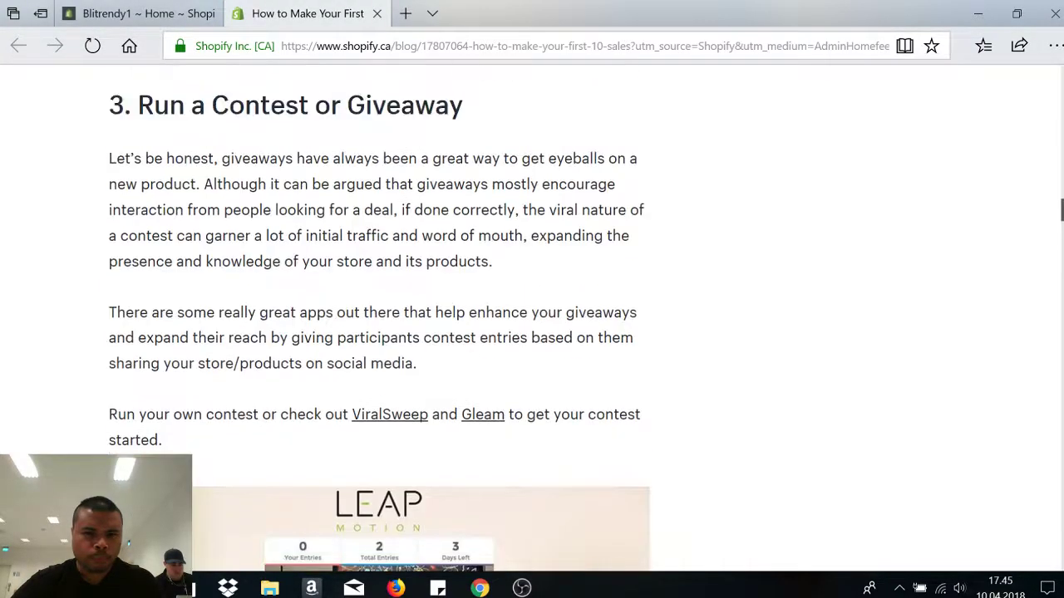
scroll(379, 316, "down", 18)
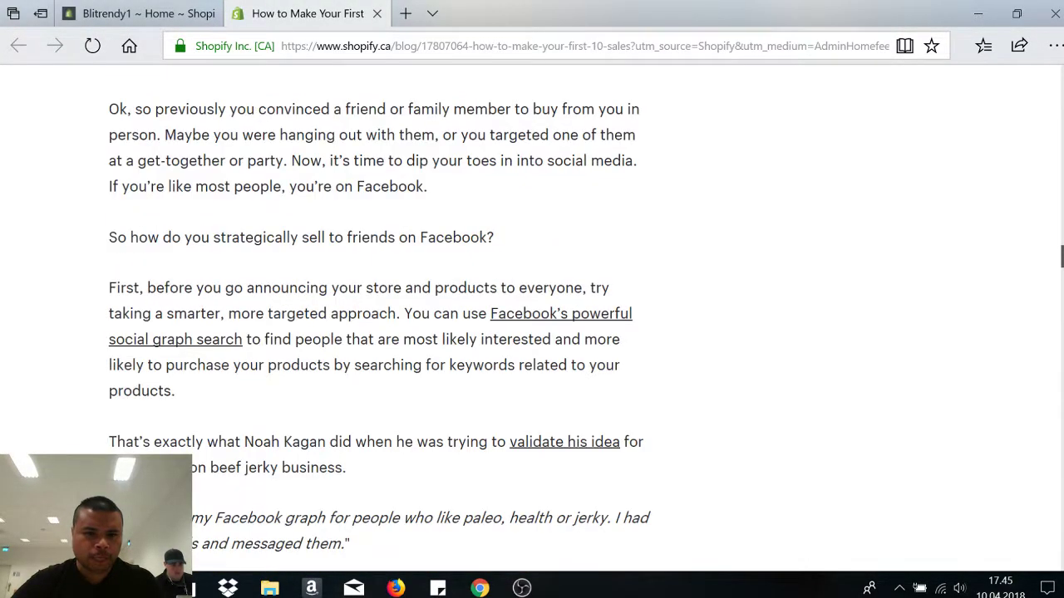
scroll(379, 315, "up", 3)
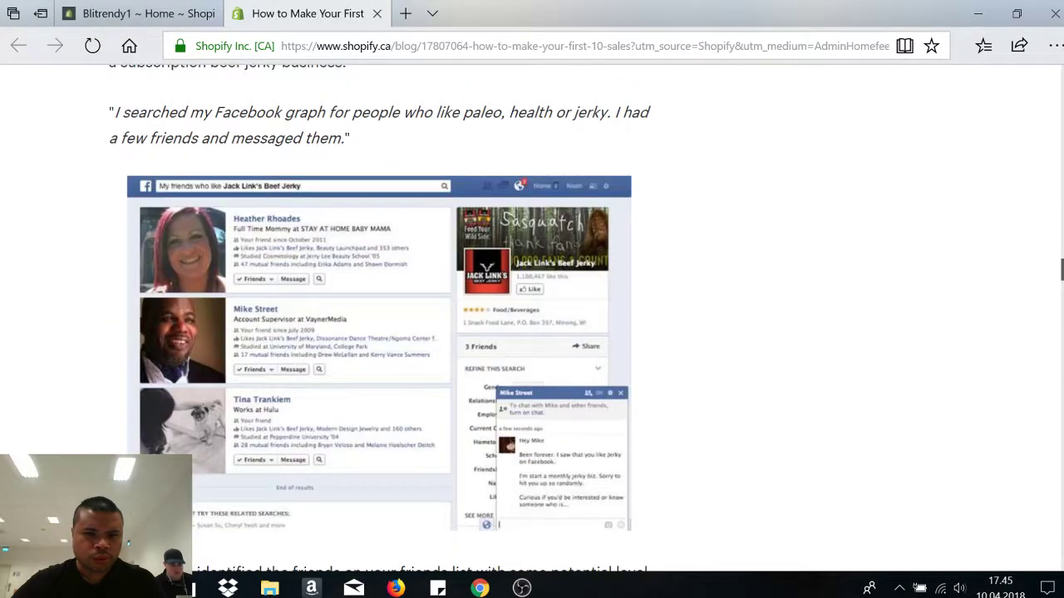
scroll(379, 316, "up", 10)
scroll(379, 316, "down", 5)
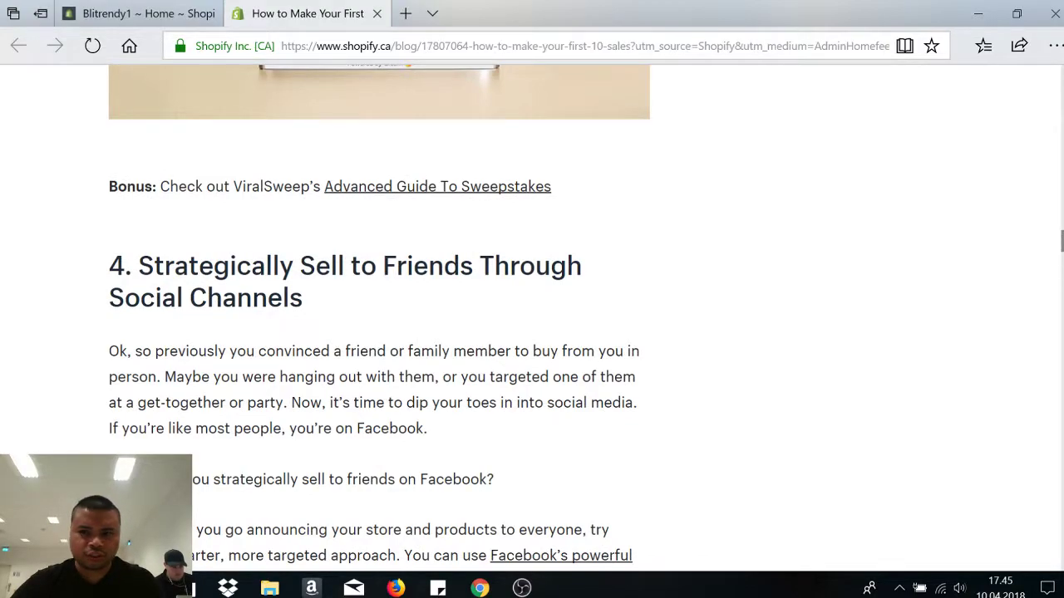
scroll(532, 332, "down", 1)
scroll(532, 333, "up", 20)
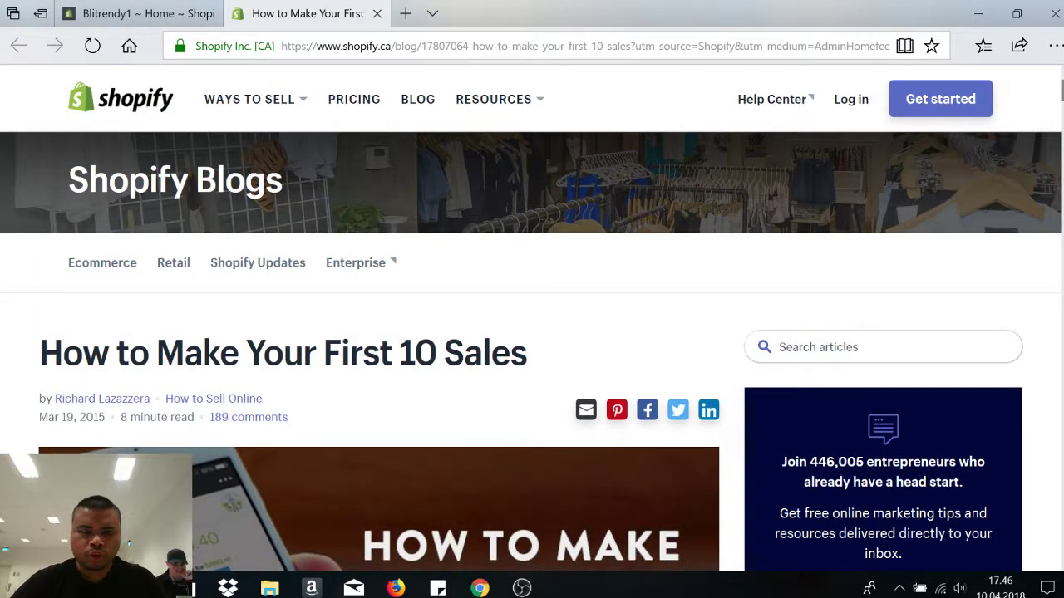
scroll(532, 332, "down", 6)
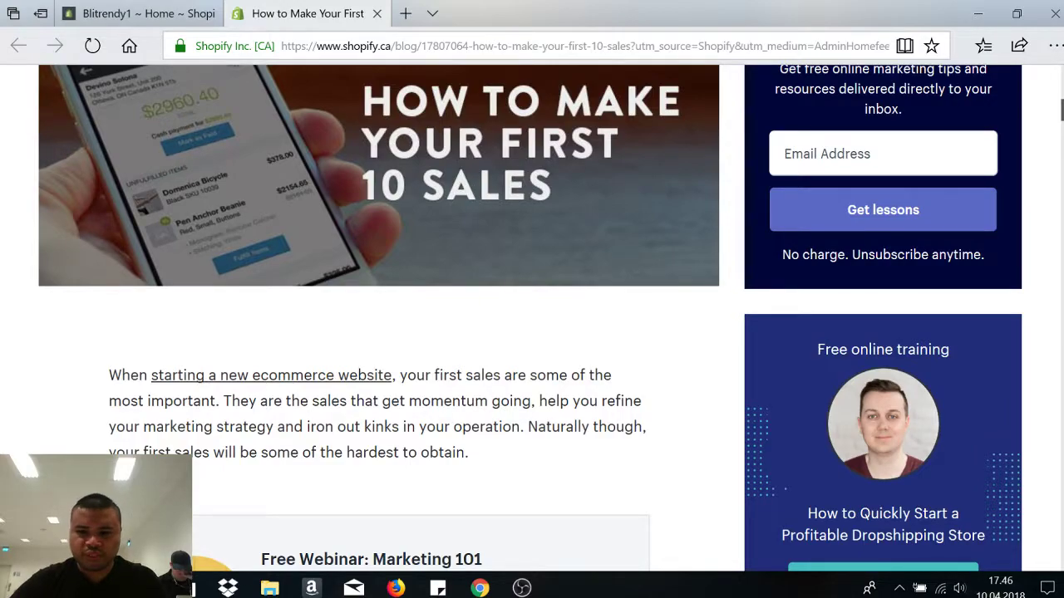
scroll(532, 333, "down", 1)
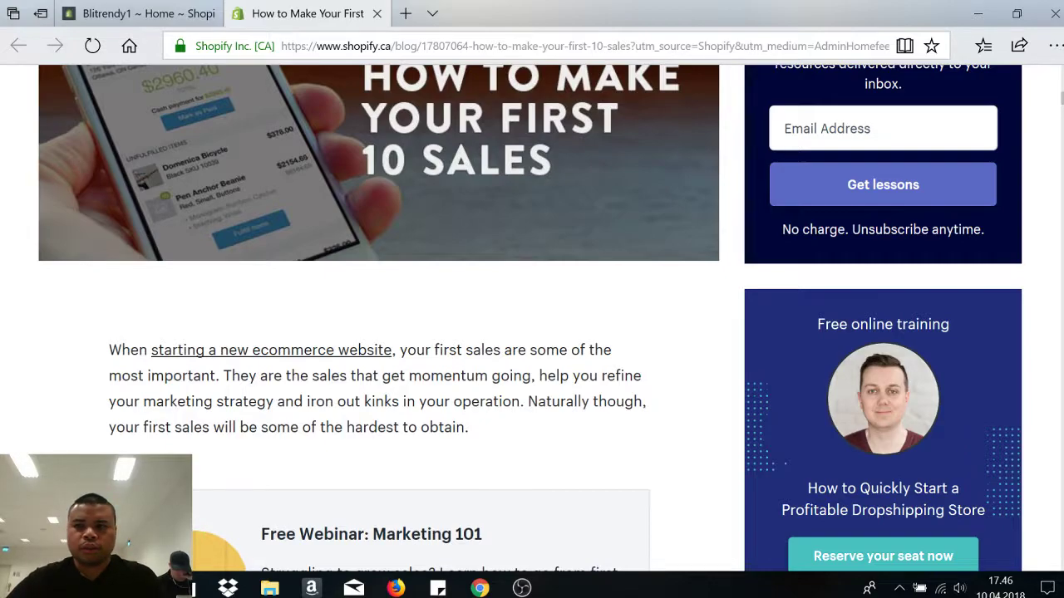
scroll(532, 333, "up", 6)
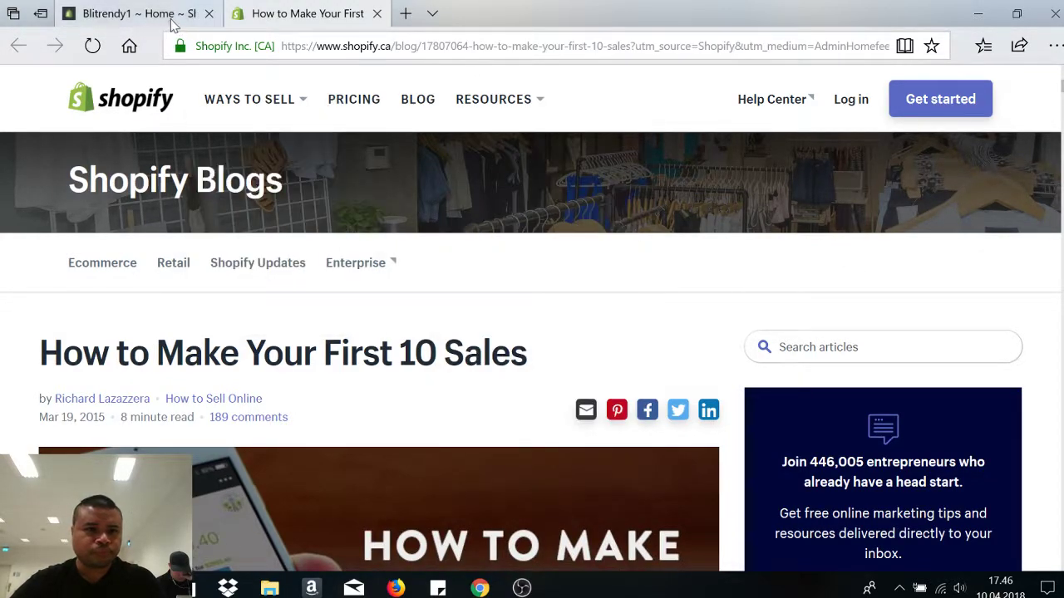
- Switch to the Blitrendy1 admin tab and load the store address without '/admin'
left_click(153, 6)
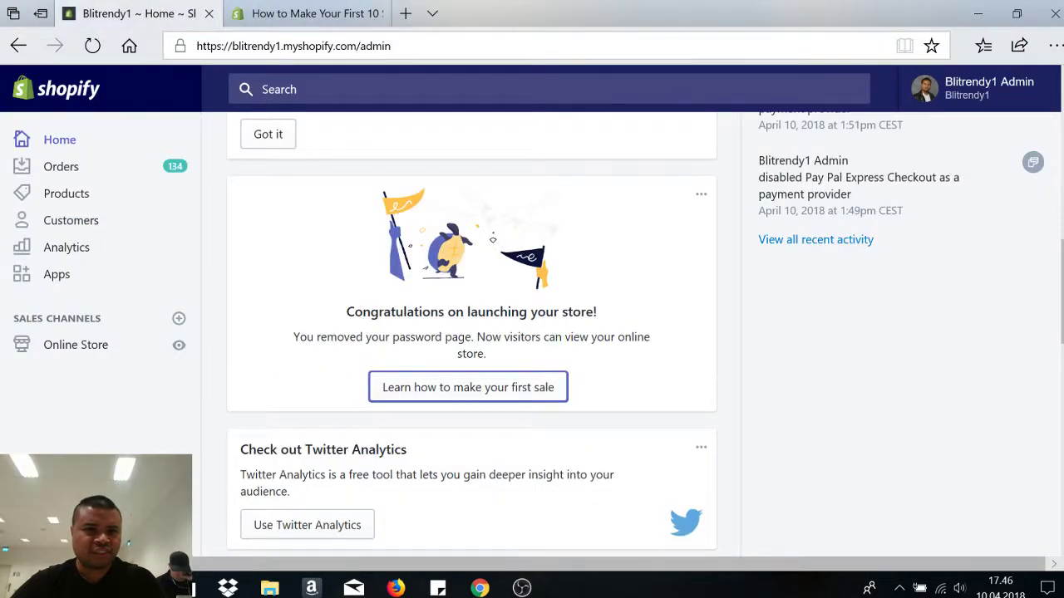
double_click(374, 45)
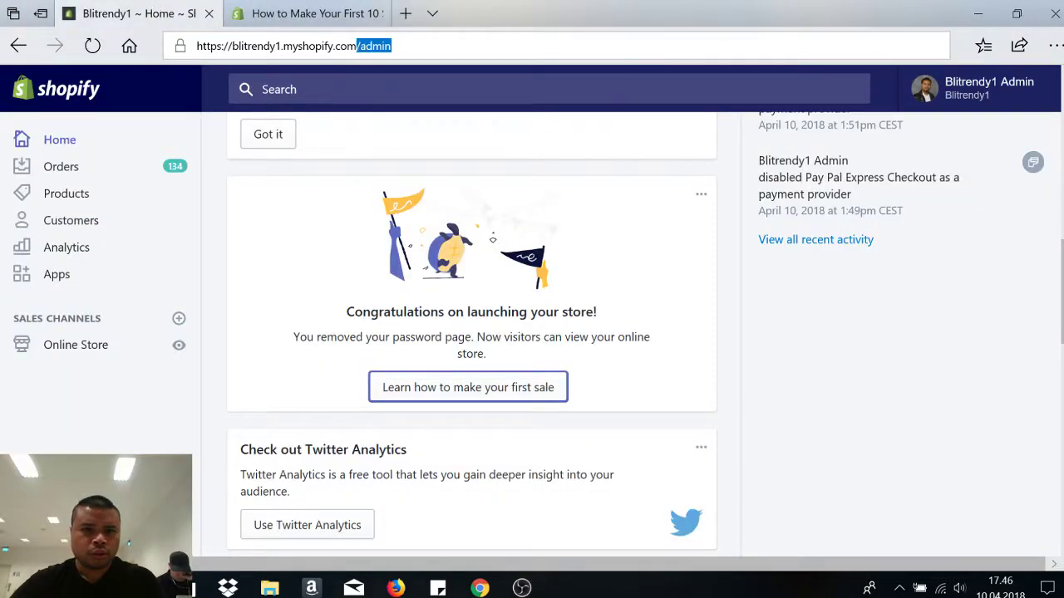
key("BackSpace")
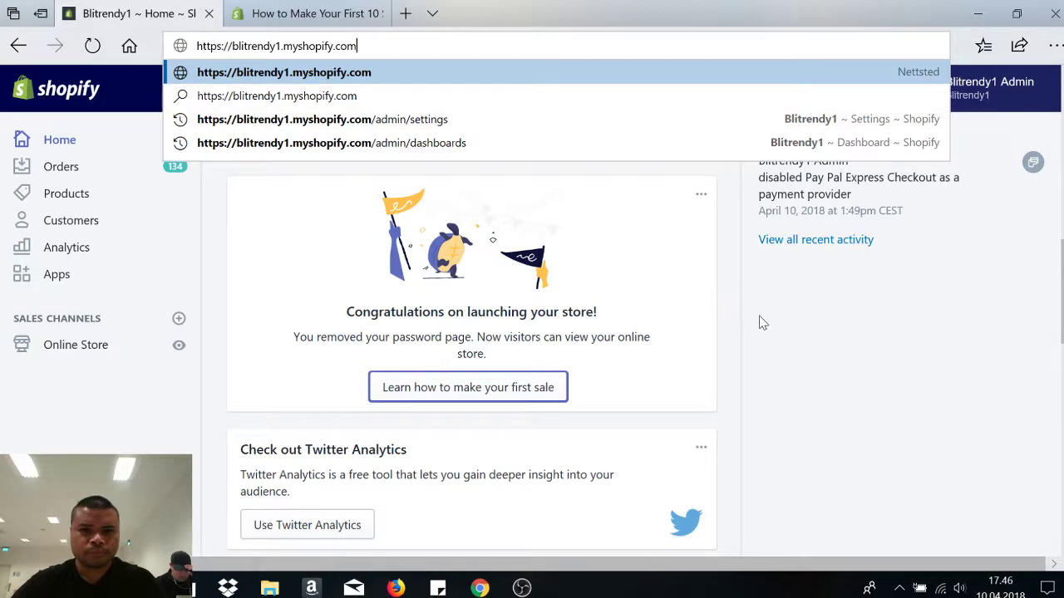
key("Return")
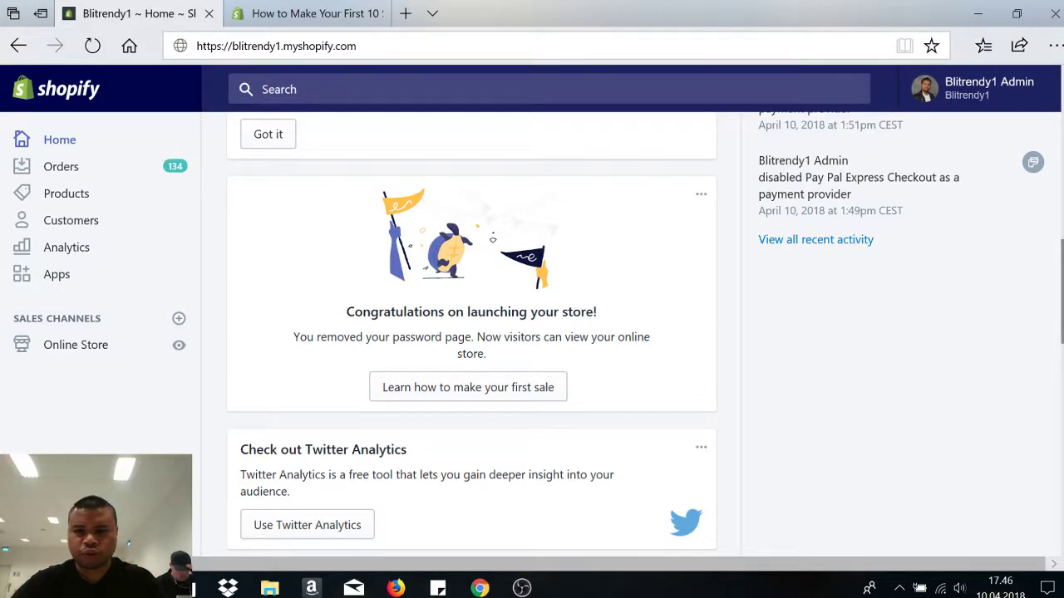
- Scroll through the admin Home dashboard showing 7 visits today and no sales
scroll(471, 332, "up", 3)
scroll(471, 333, "up", 6)
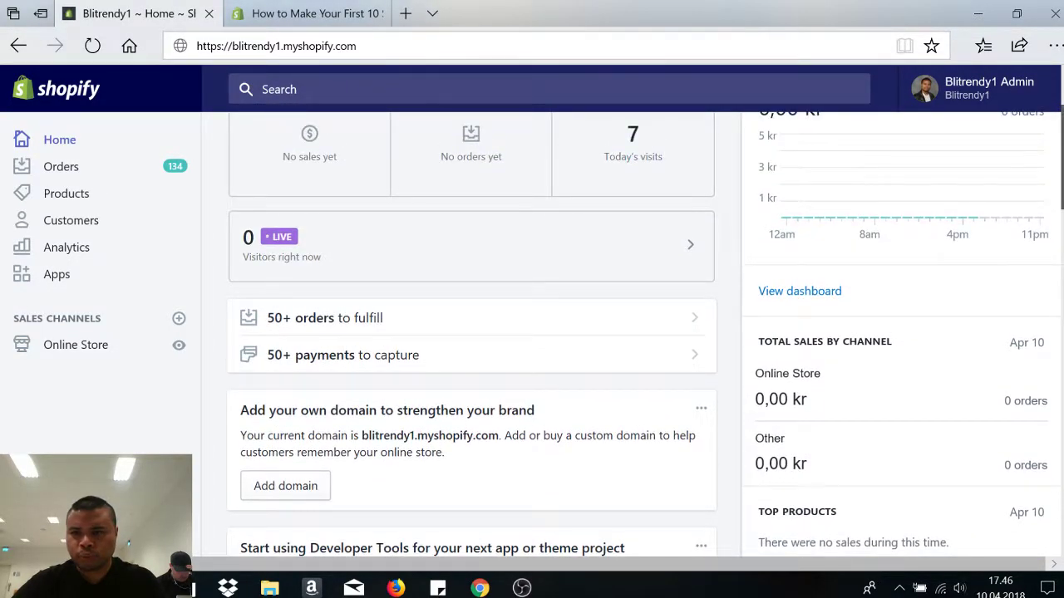
scroll(472, 332, "up", 2)
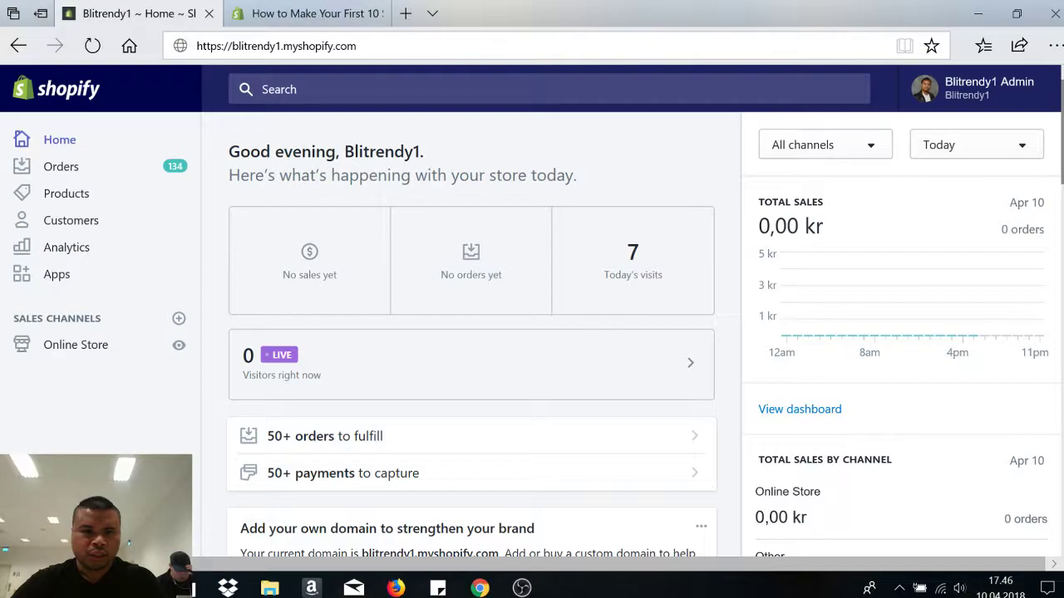
scroll(472, 332, "down", 4)
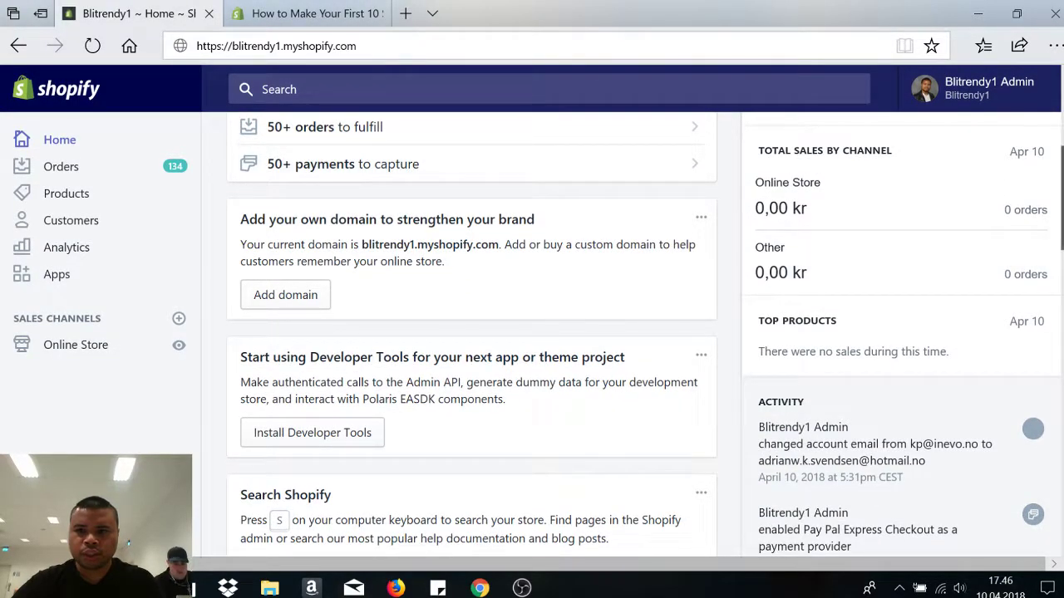
scroll(471, 333, "up", 1)
scroll(472, 332, "up", 3)
scroll(471, 332, "down", 4)
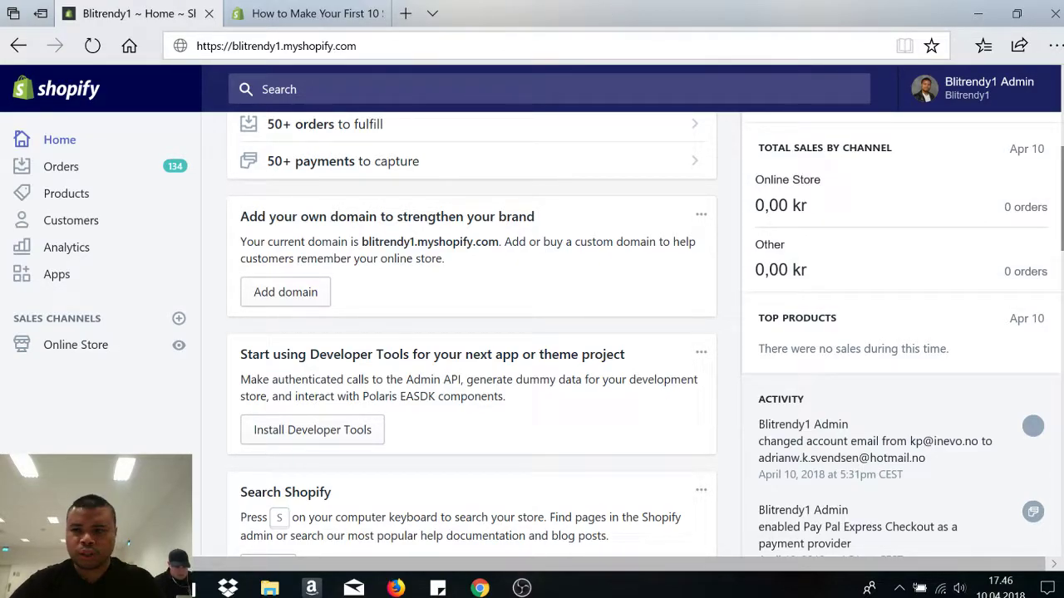
scroll(472, 332, "up", 4)
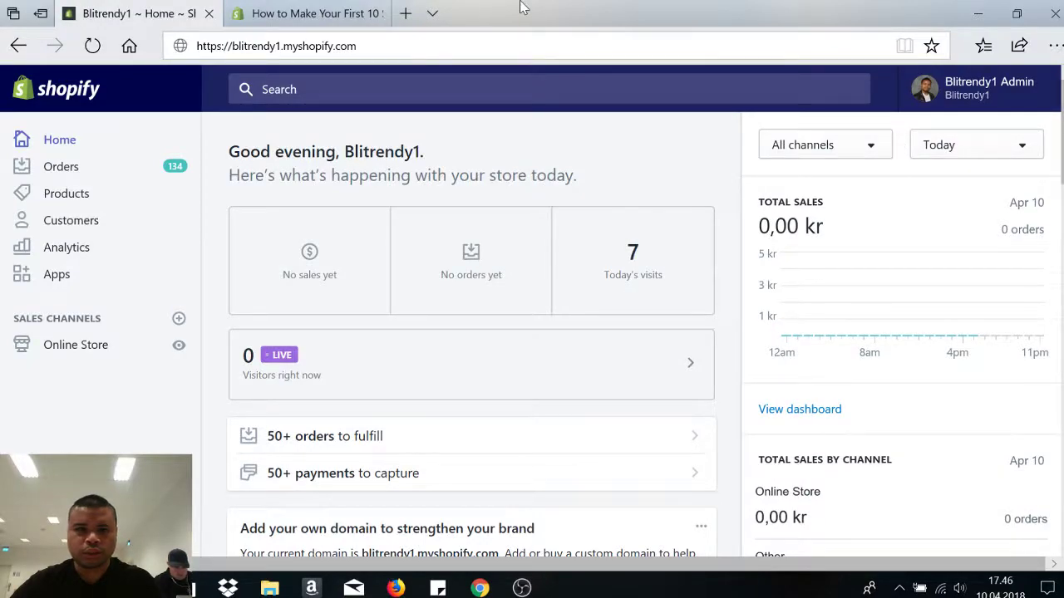
left_click(406, 13)
type("blitre")
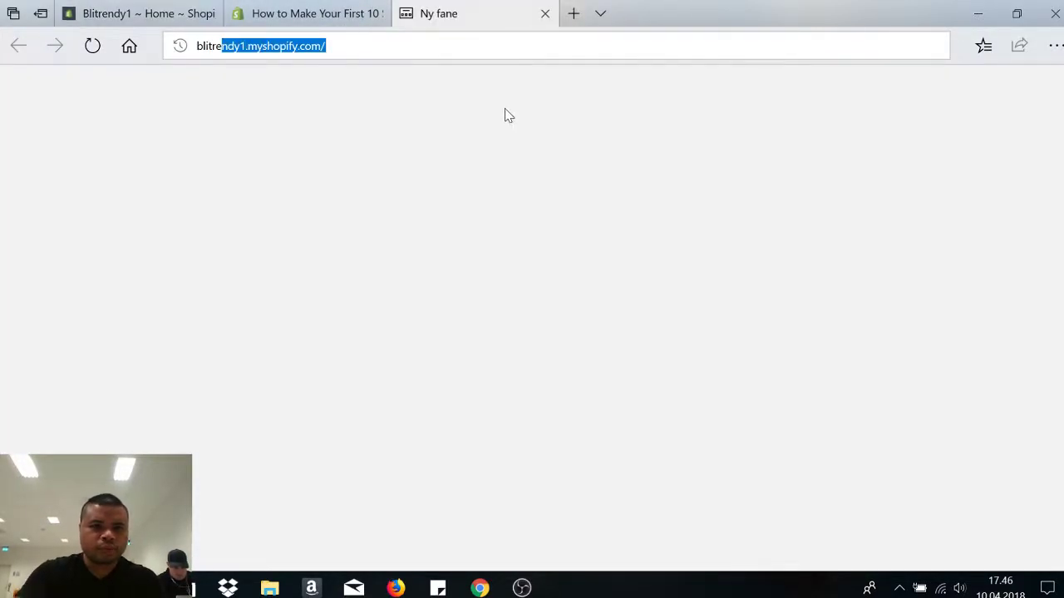
key("Return")
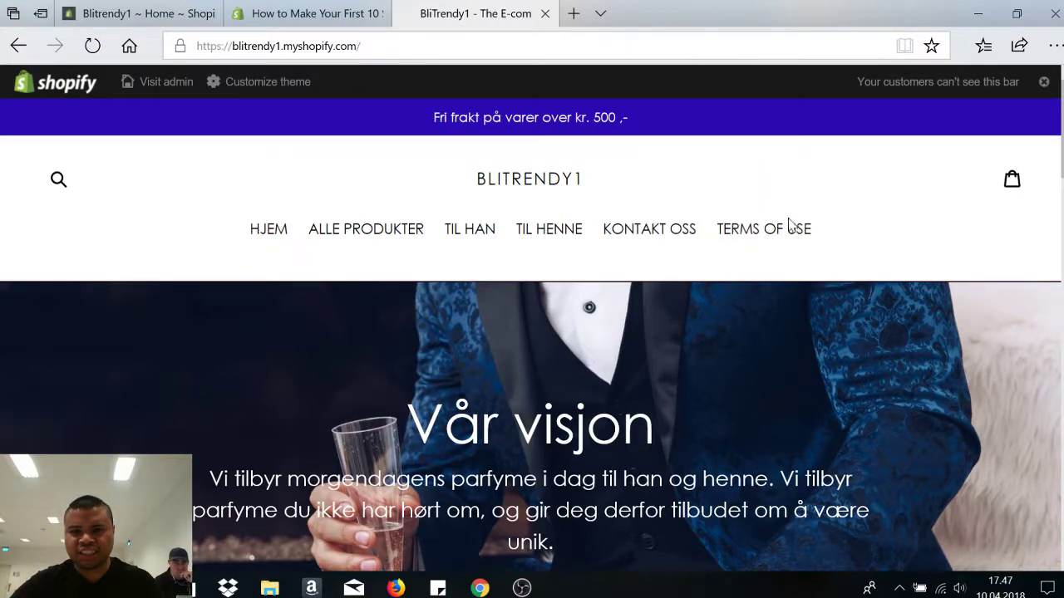
scroll(532, 332, "down", 7)
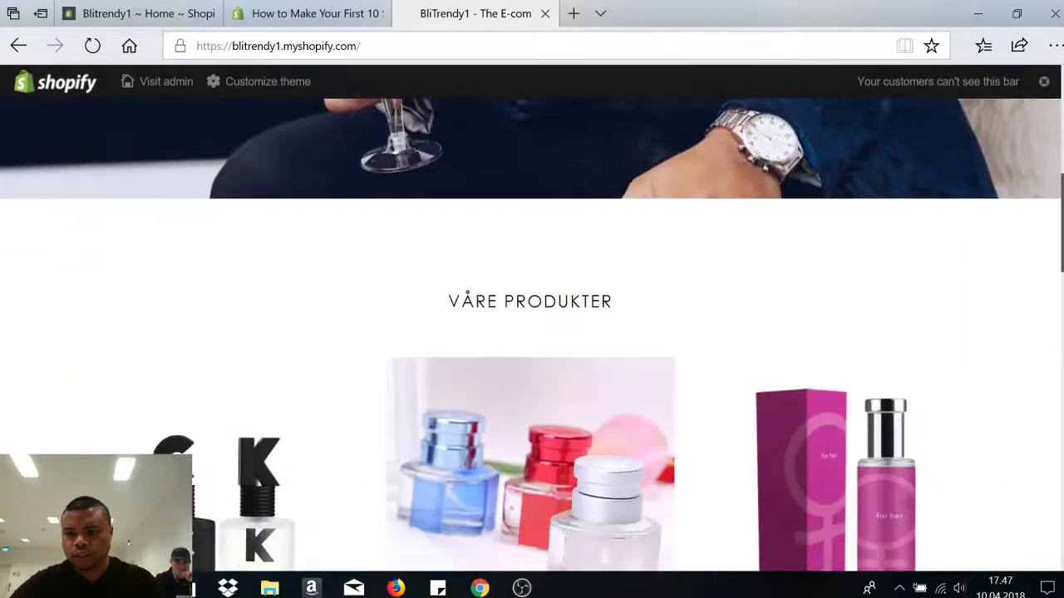
scroll(532, 332, "down", 5)
scroll(532, 333, "up", 8)
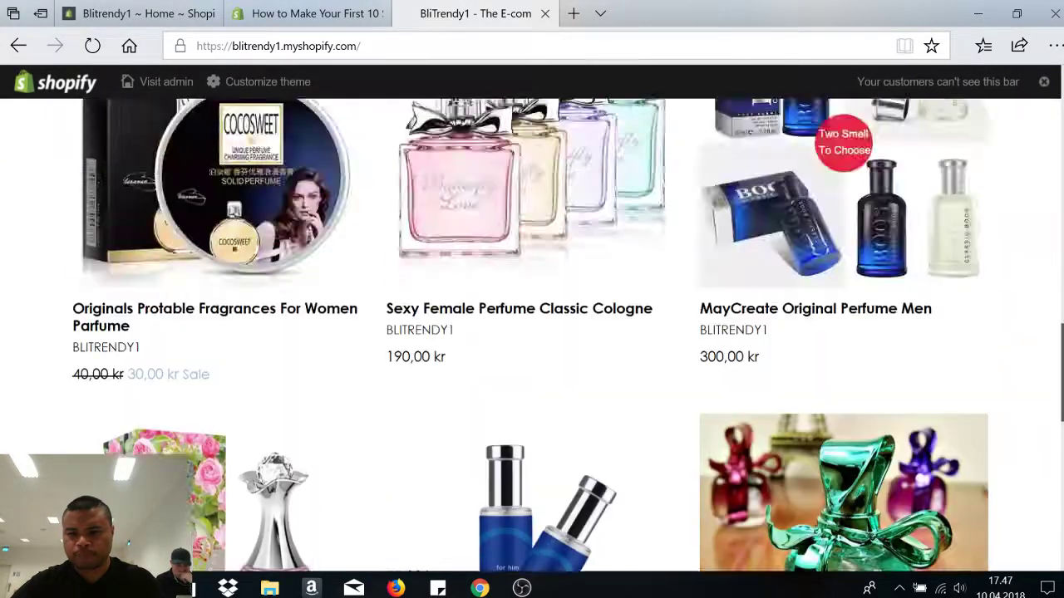
scroll(532, 332, "down", 10)
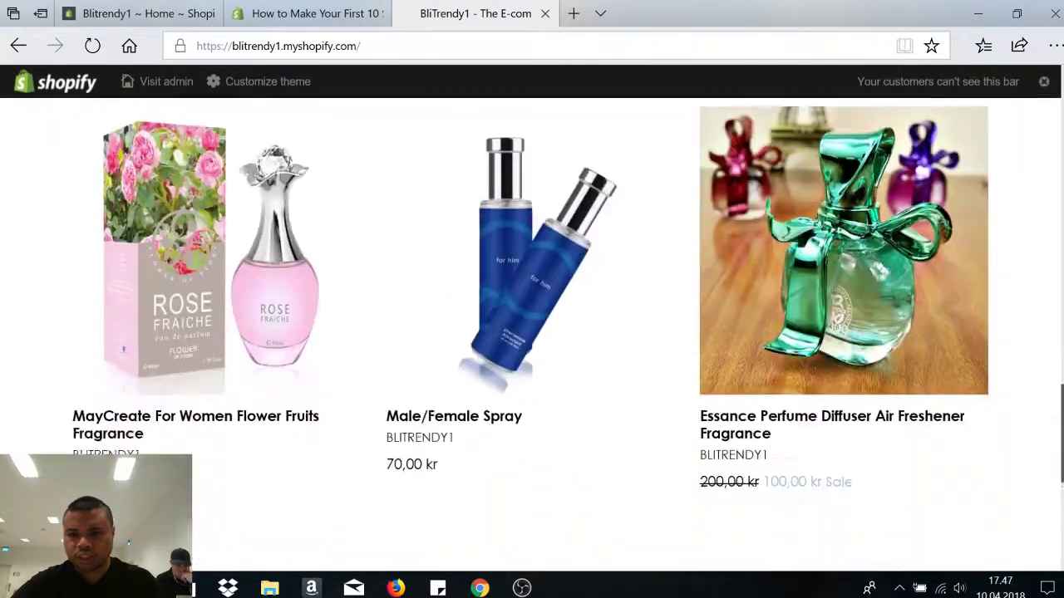
scroll(532, 333, "up", 10)
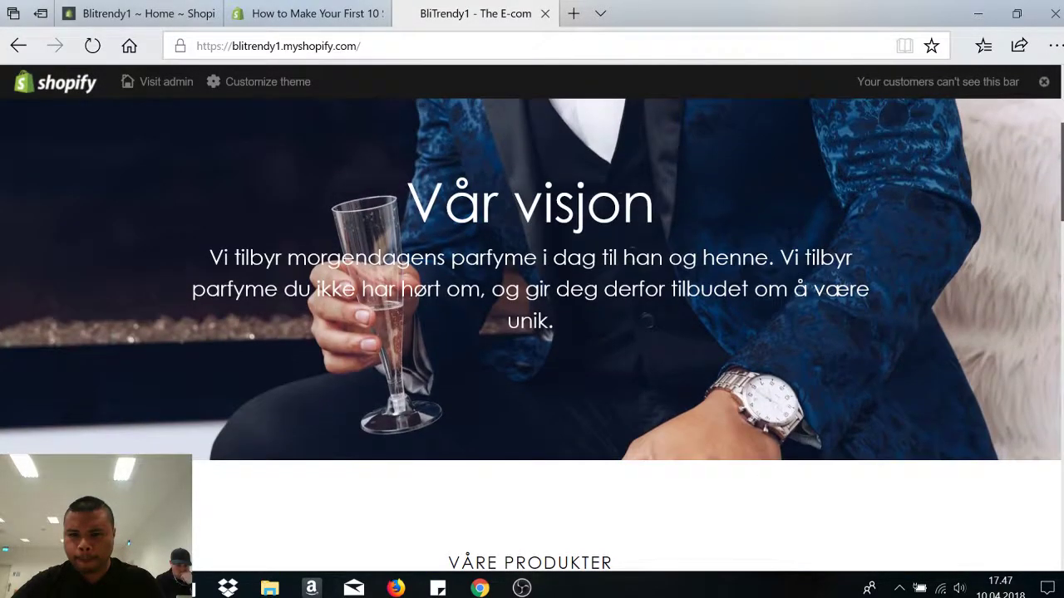
scroll(532, 332, "down", 5)
scroll(965, 349, "down", 3)
scroll(964, 349, "up", 5)
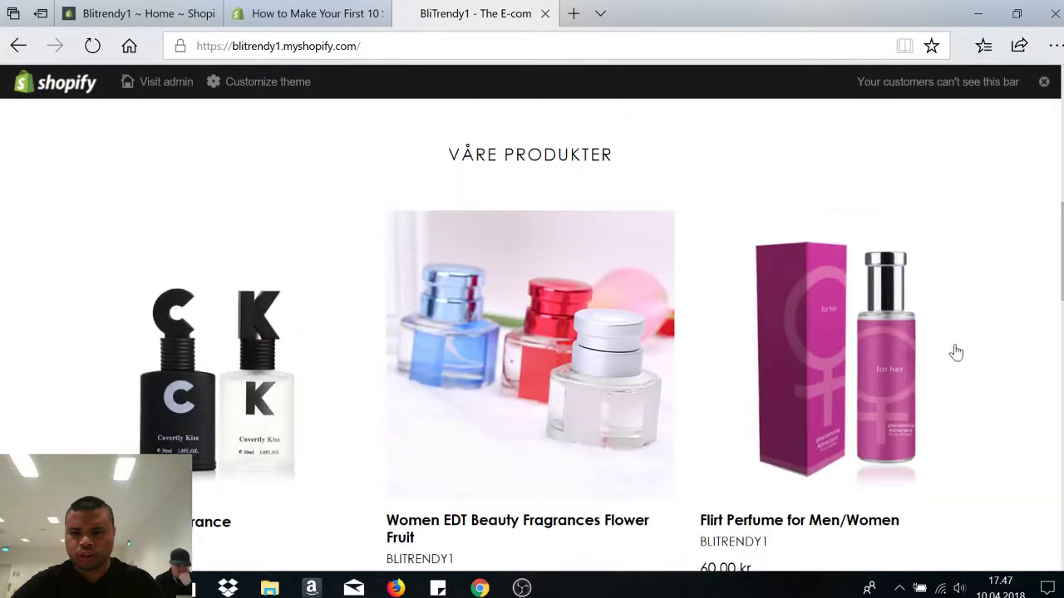
scroll(980, 374, "up", 5)
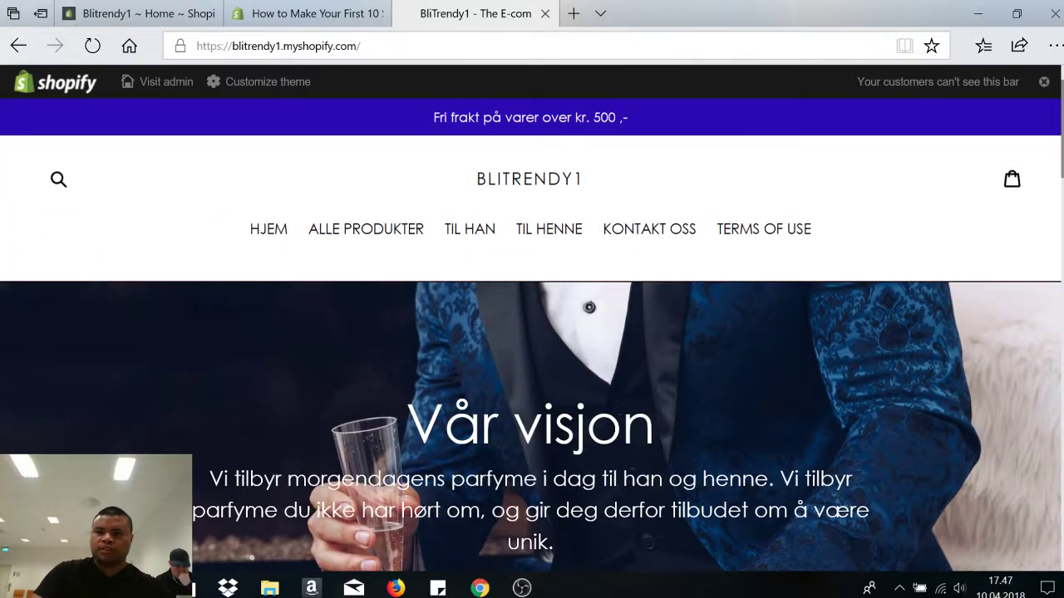
scroll(532, 332, "down", 15)
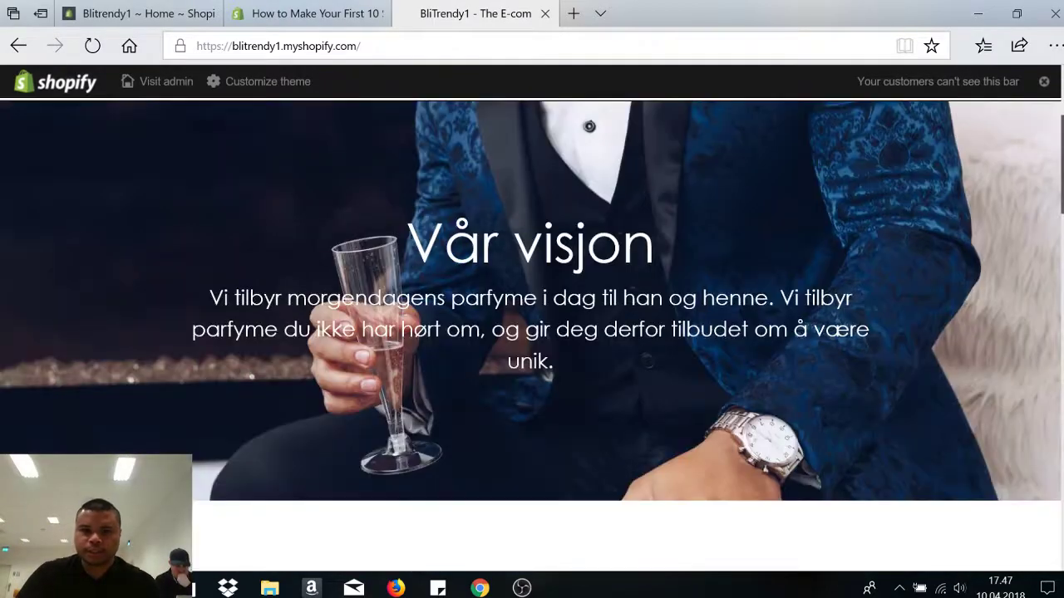
scroll(590, 307, "up", 15)
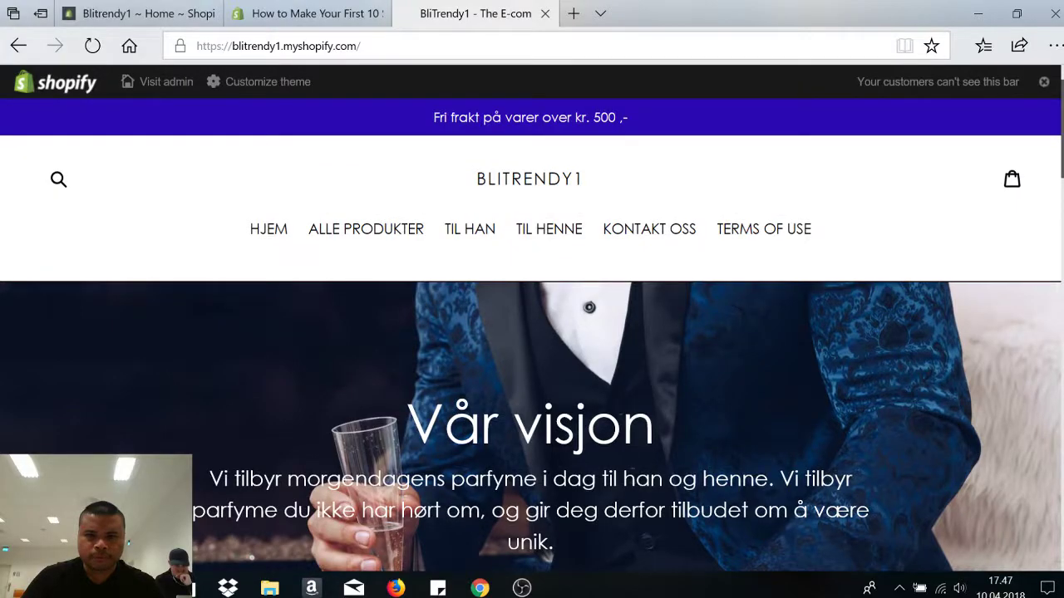
scroll(589, 307, "down", 10)
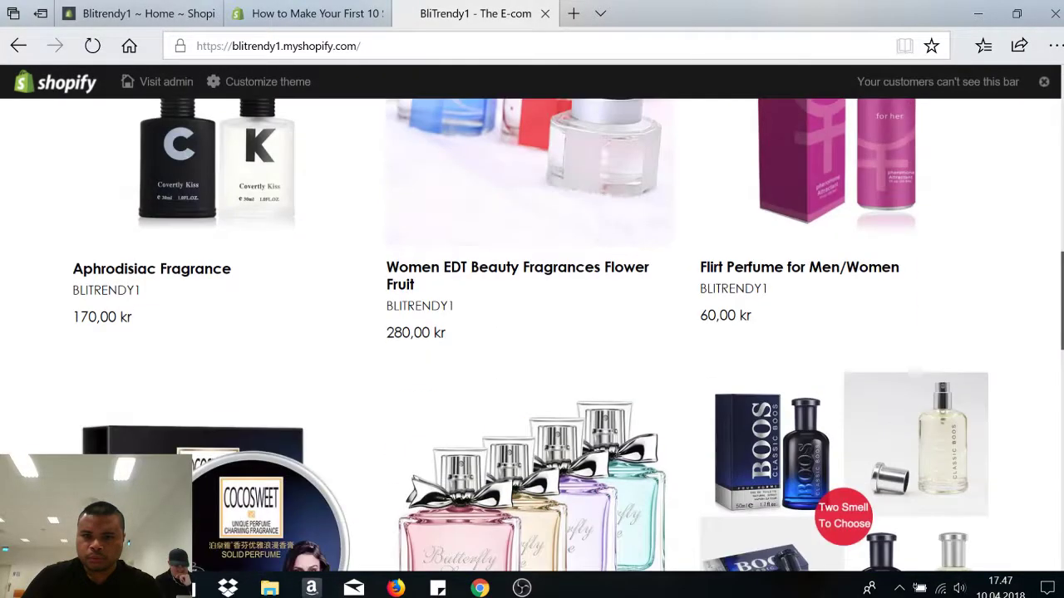
scroll(531, 333, "down", 6)
scroll(532, 332, "up", 2)
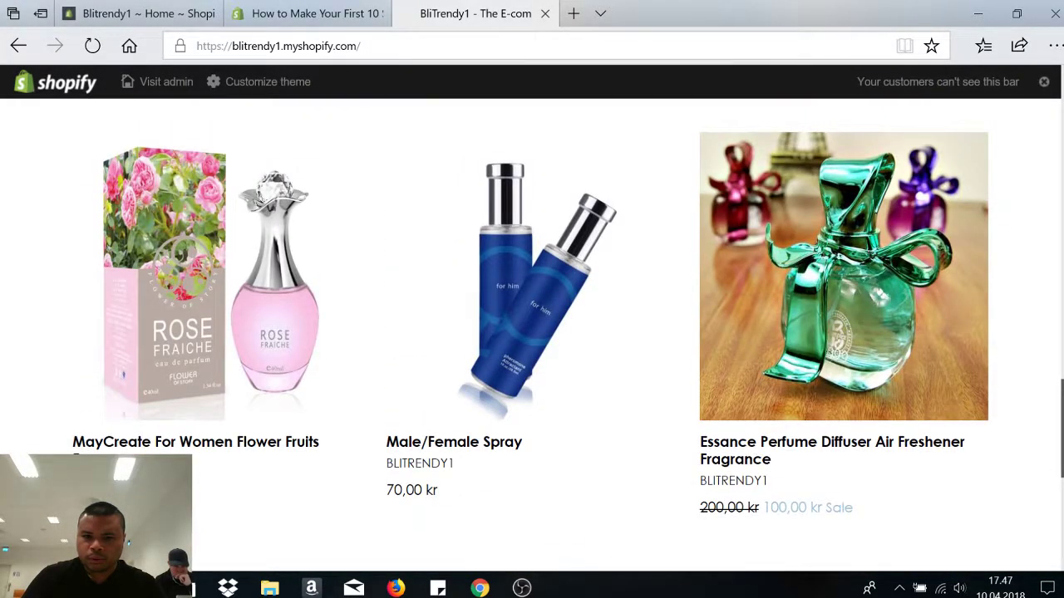
scroll(532, 333, "up", 10)
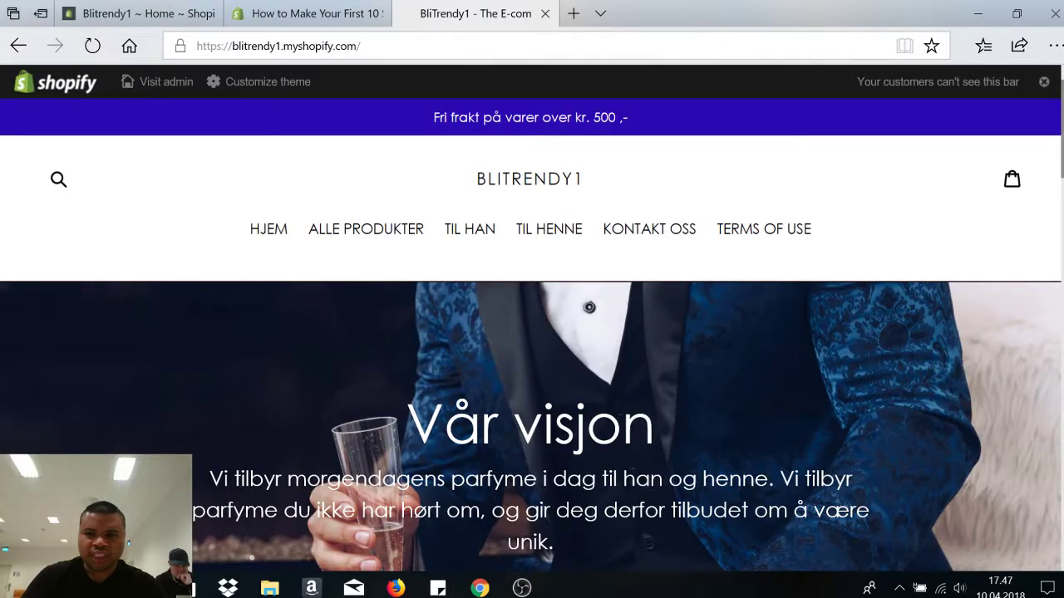
scroll(532, 332, "down", 10)
scroll(531, 333, "up", 10)
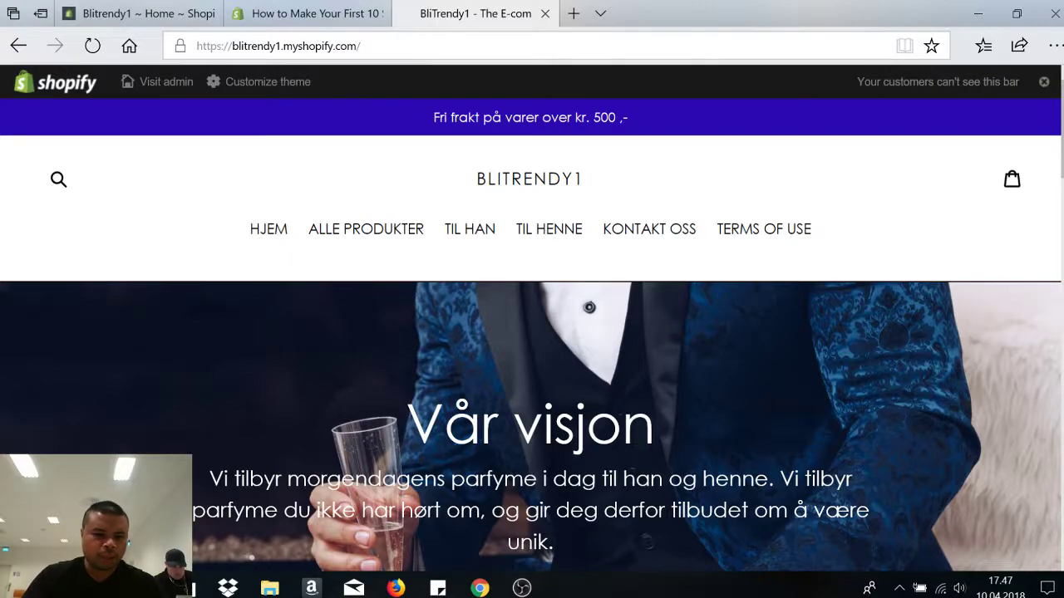
mouse_move(145, 589)
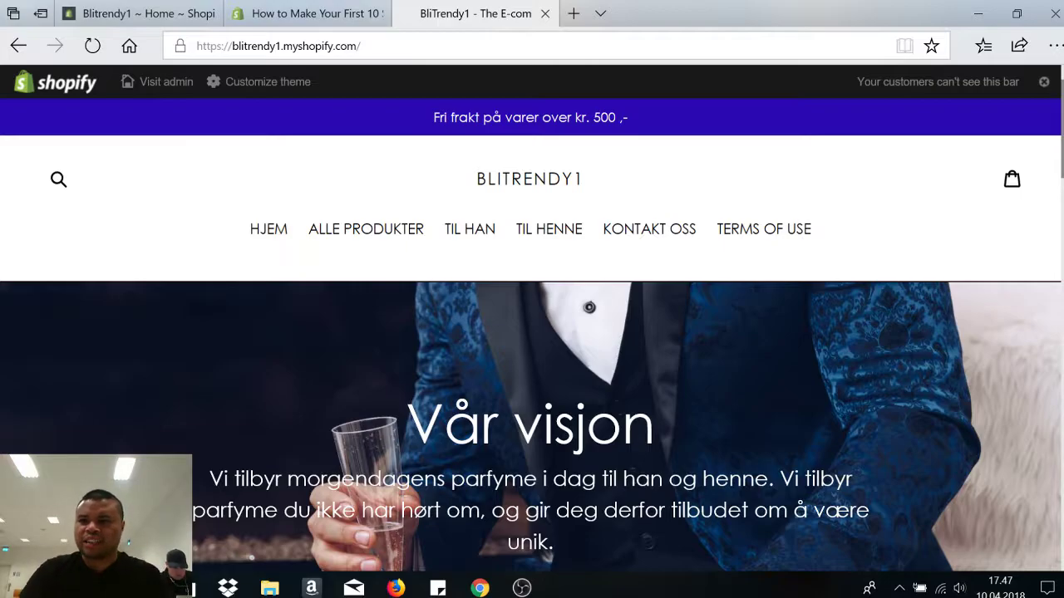
scroll(532, 332, "down", 10)
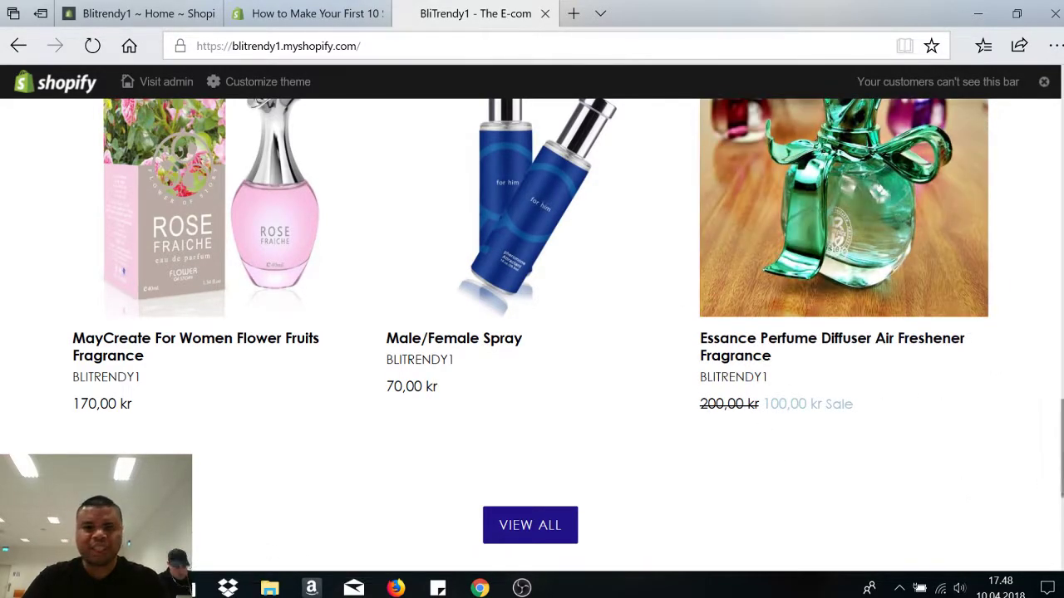
scroll(888, 159, "up", 10)
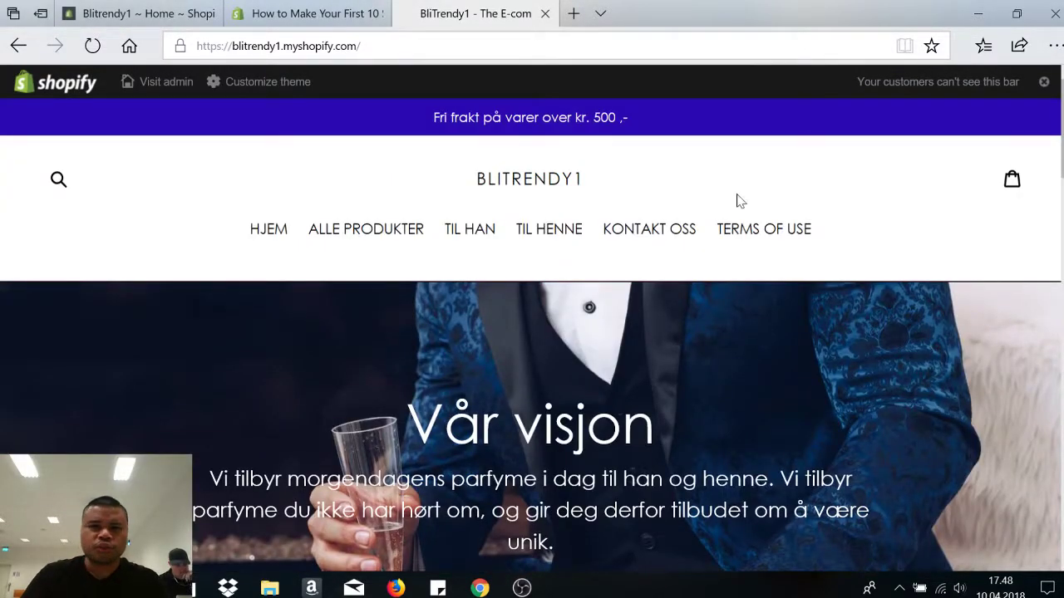
- Close the storefront preview and 'How to Make Your First 10 Sales' tabs, leaving admin Home
left_click(545, 14)
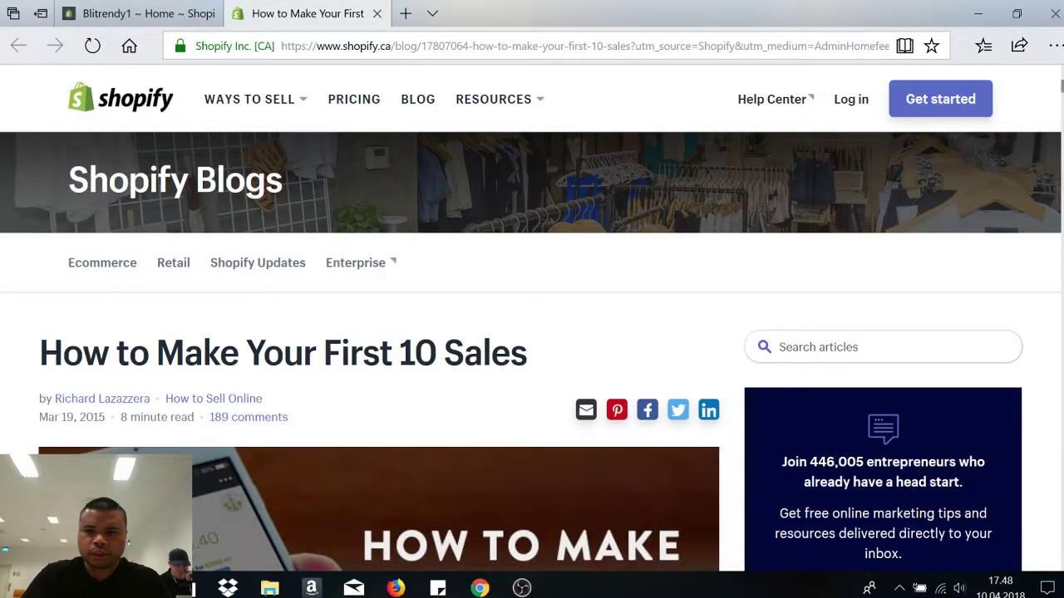
left_click(147, 14)
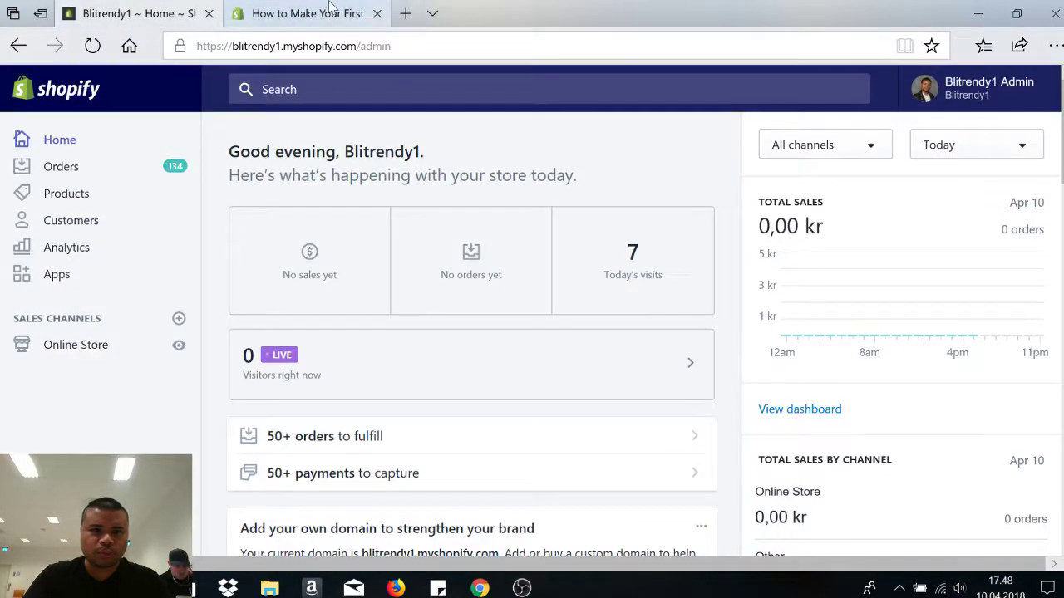
left_click(307, 13)
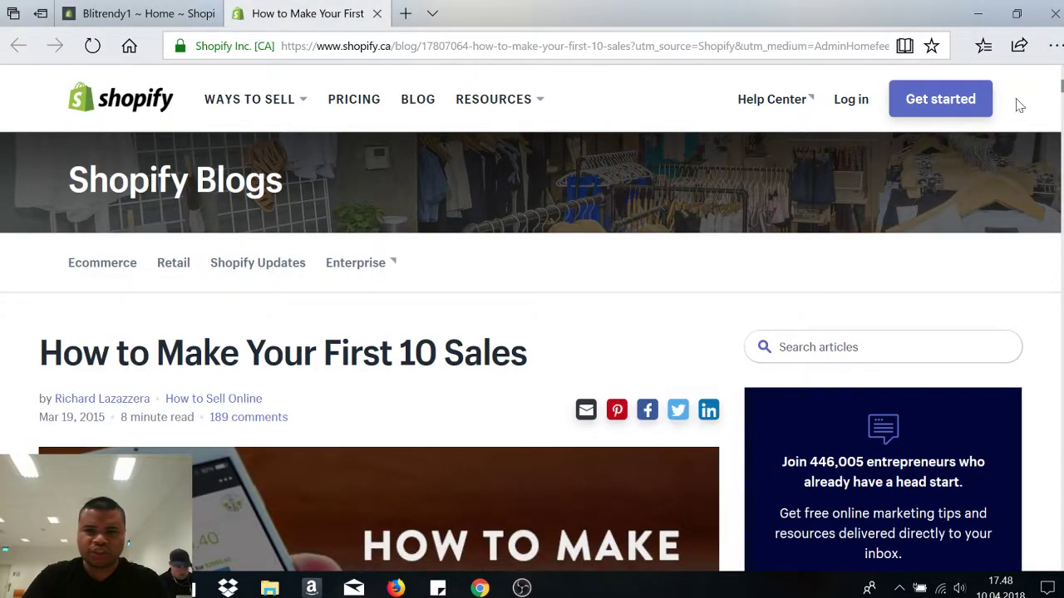
left_click(376, 14)
scroll(1034, 191, "down", 2)
scroll(1033, 544, "down", 6)
scroll(1033, 545, "up", 5)
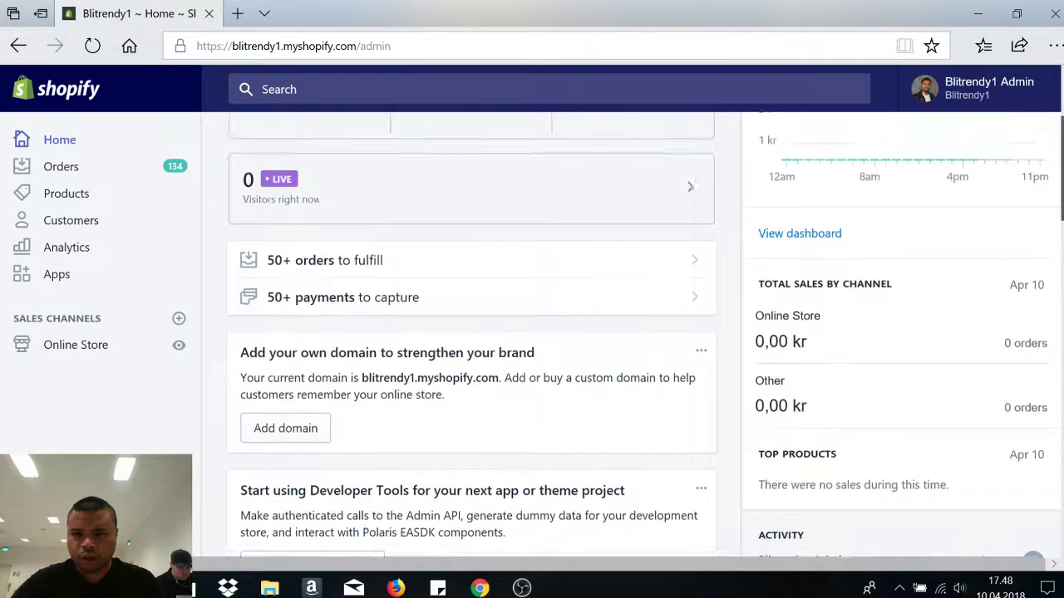
scroll(1033, 544, "up", 3)
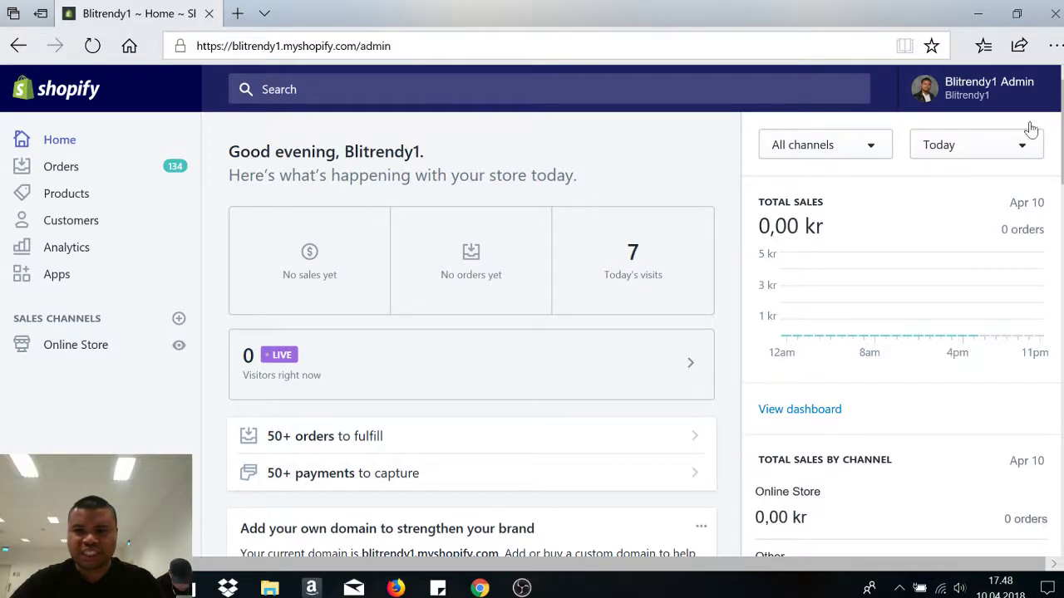
left_click_drag(1060, 150, 1061, 125)
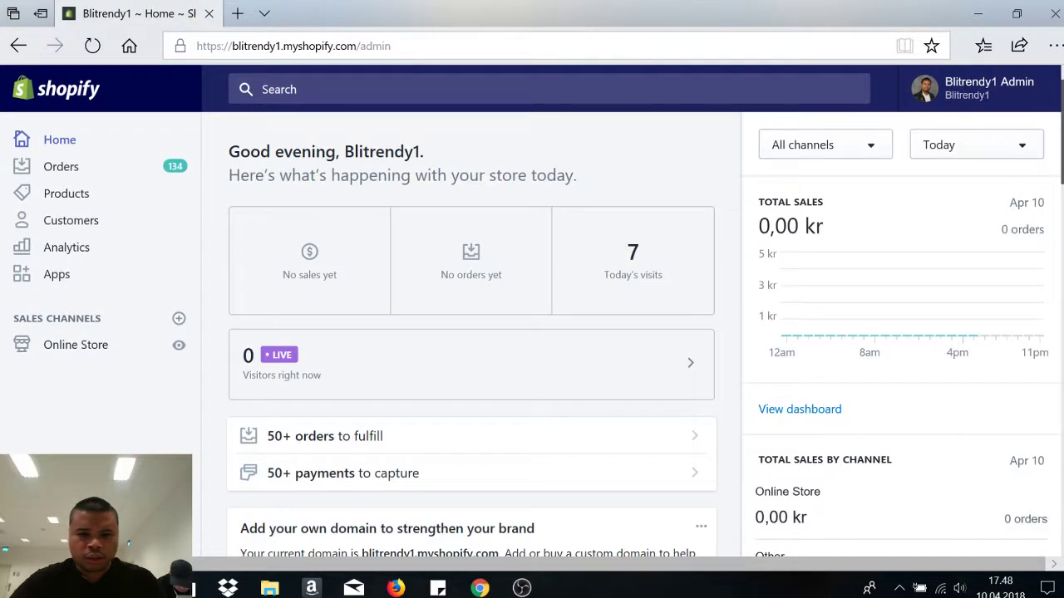
- Bring up the All products list and browse the perfume items and their stock counts
left_click(78, 197)
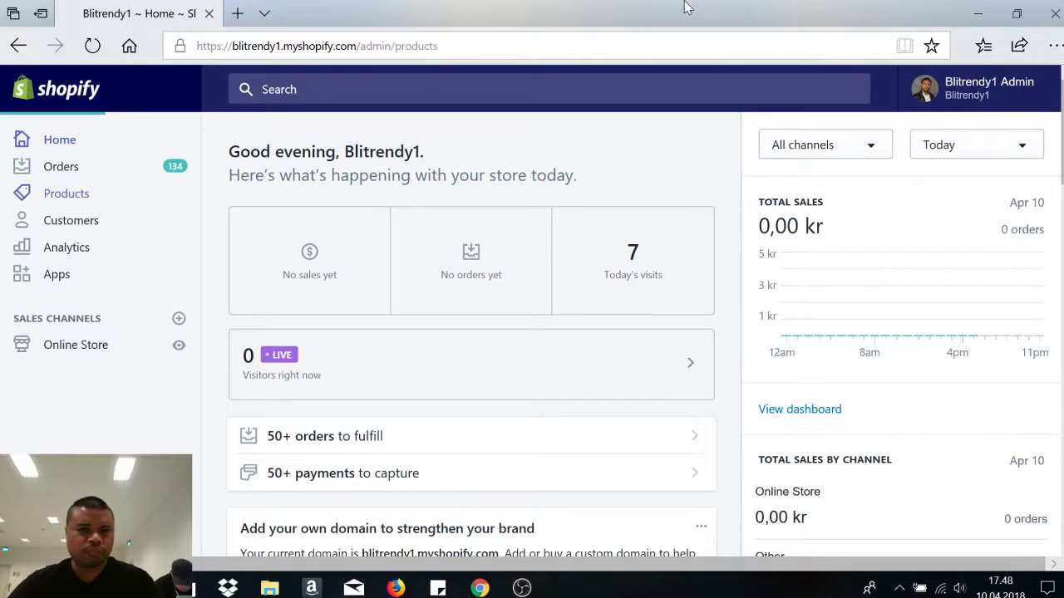
scroll(632, 349, "down", 6)
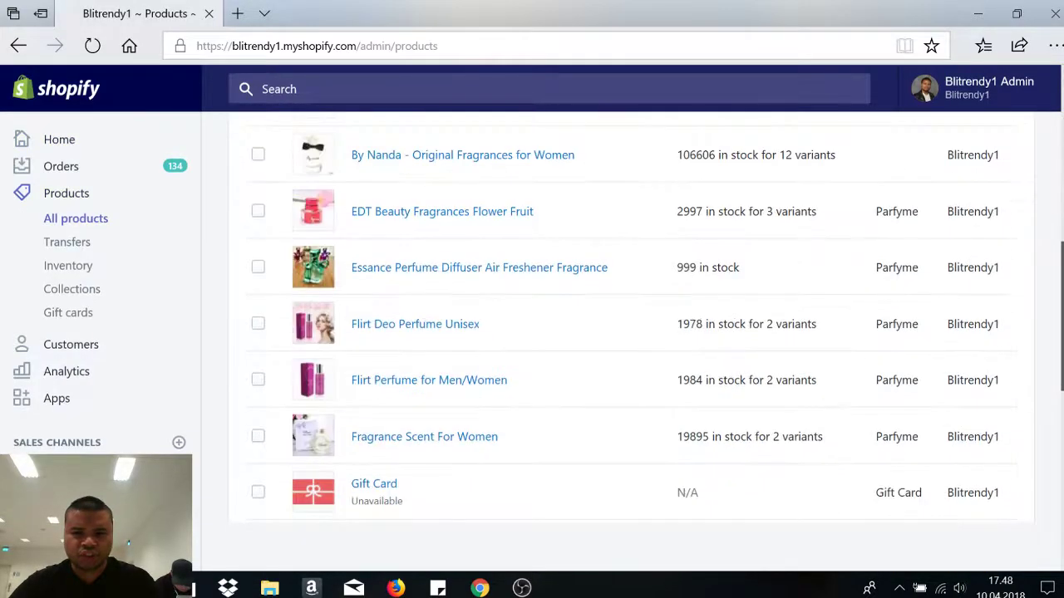
scroll(632, 350, "up", 4)
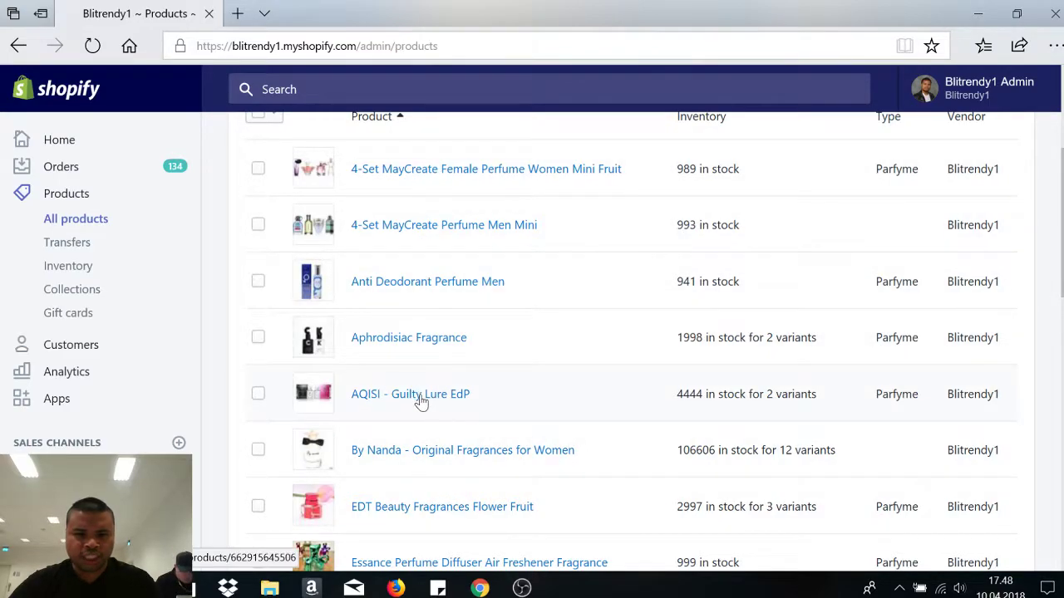
scroll(431, 462, "down", 2)
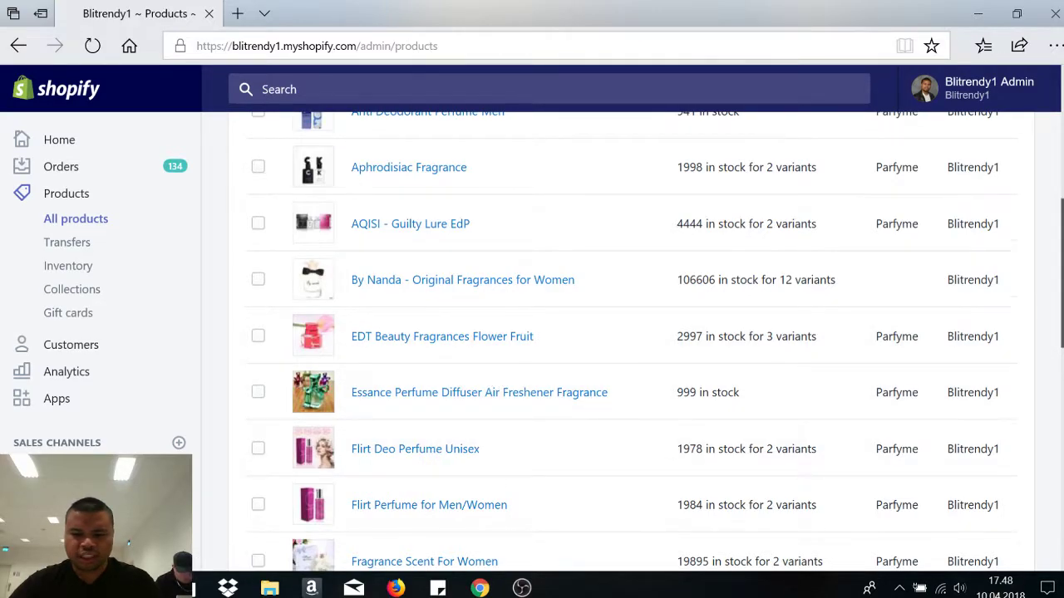
scroll(431, 463, "down", 6)
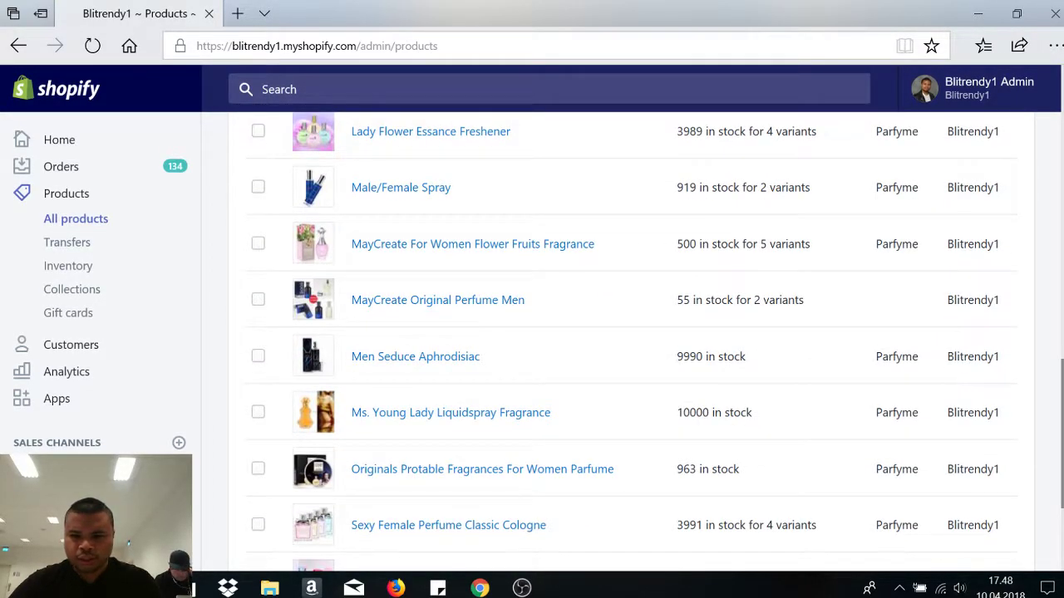
scroll(430, 462, "down", 2)
scroll(430, 462, "up", 3)
scroll(632, 340, "up", 2)
scroll(632, 341, "down", 5)
scroll(632, 340, "up", 2)
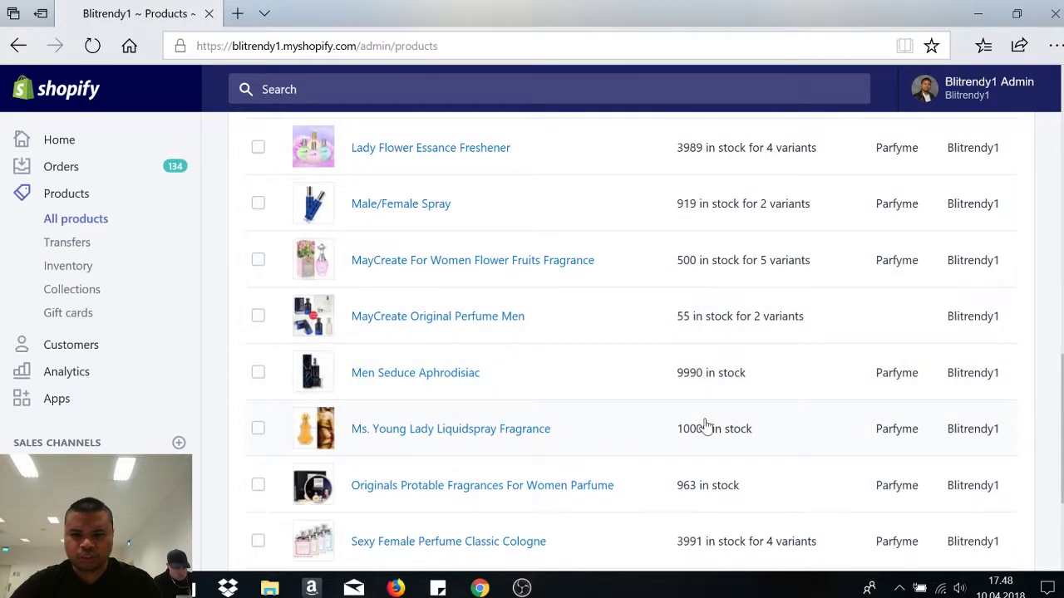
- Go back up the product list and open the Gift Card product's details
scroll(710, 432, "up", 3)
scroll(711, 432, "up", 3)
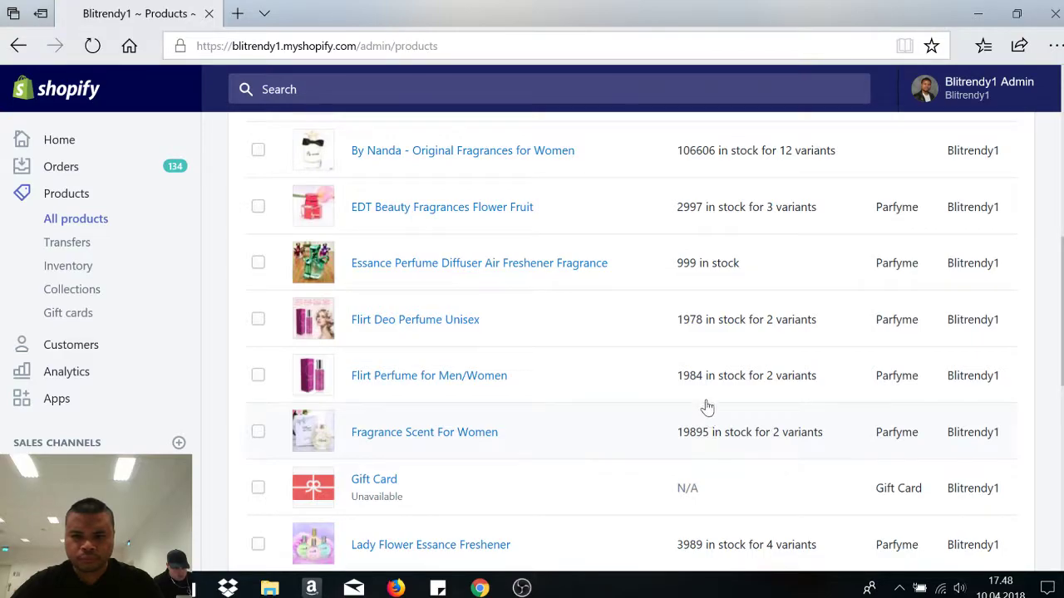
scroll(707, 408, "up", 3)
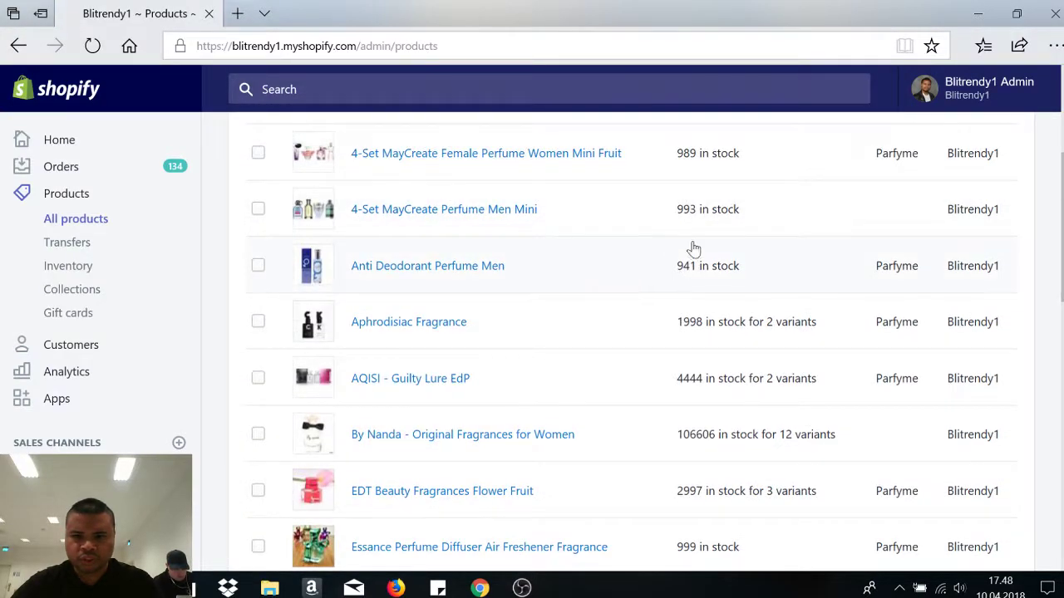
scroll(690, 224, "up", 3)
scroll(632, 349, "down", 8)
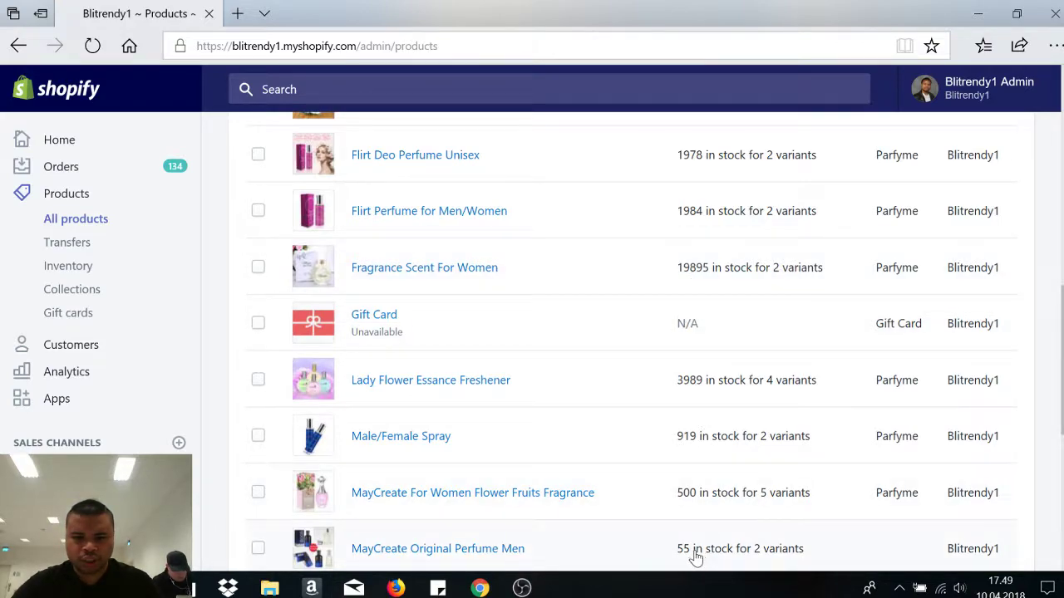
scroll(698, 562, "down", 2)
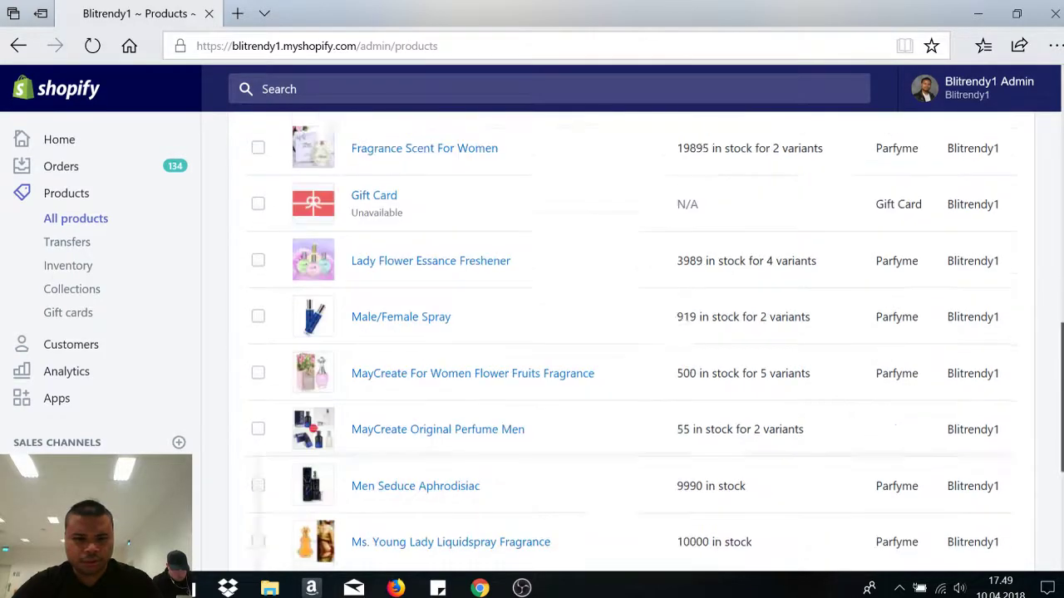
scroll(699, 563, "up", 2)
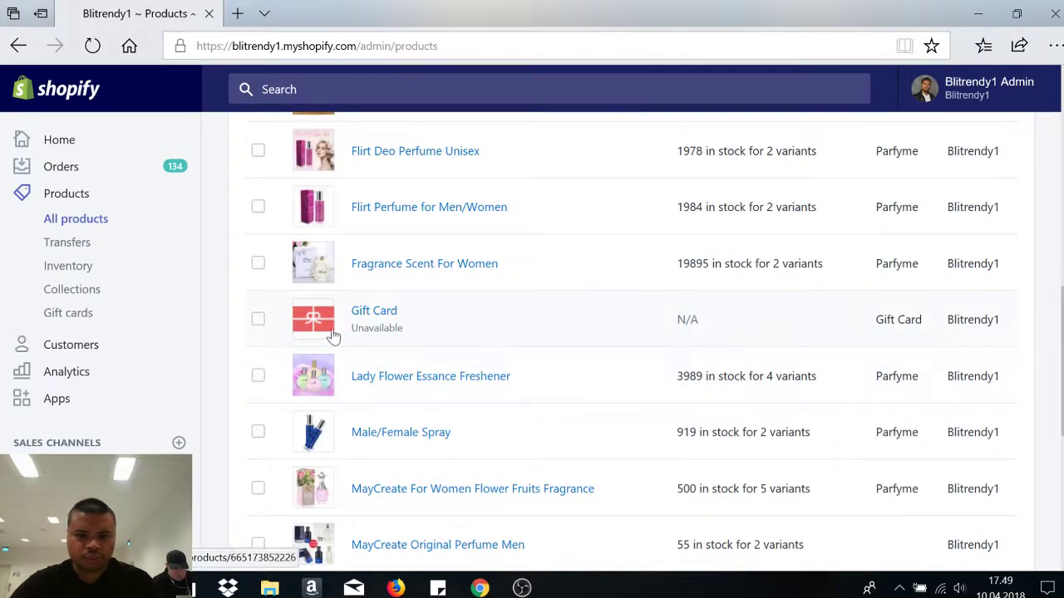
left_click(370, 318)
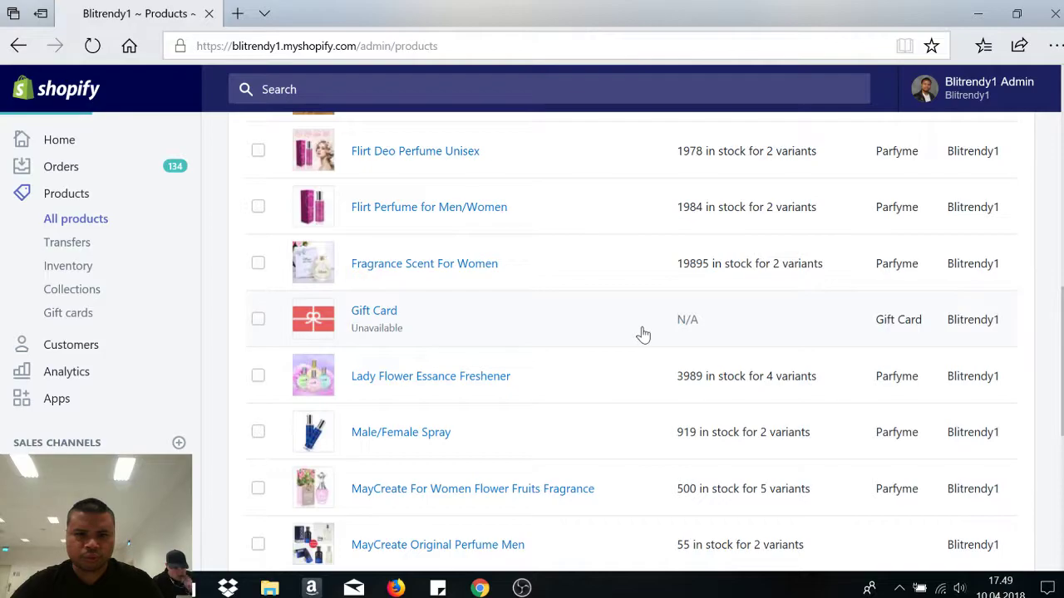
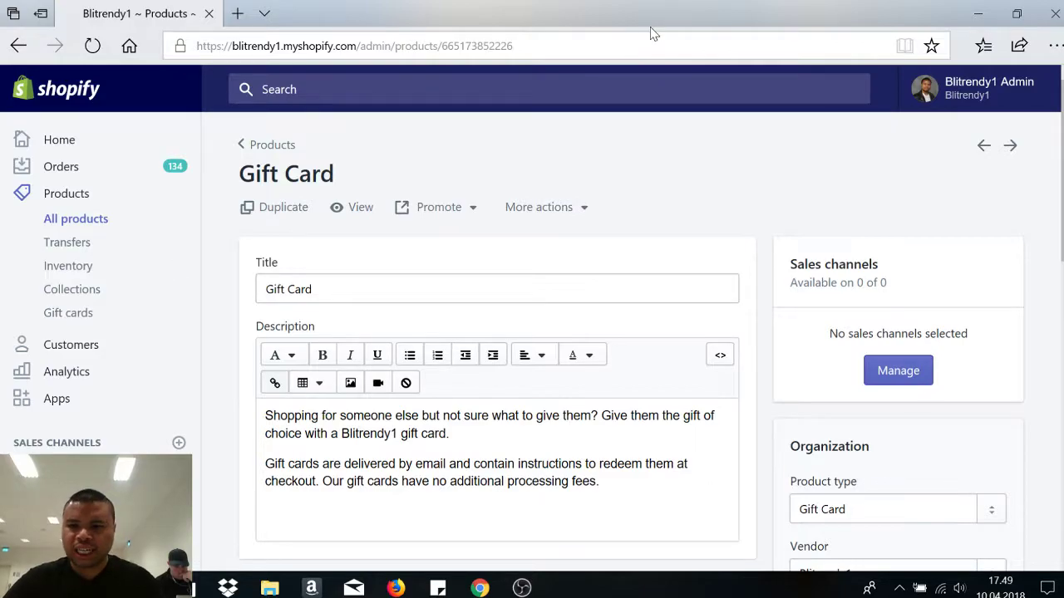
- Use the Collections search box to tick the Home page collection for the Gift Card
scroll(532, 333, "down", 1)
scroll(532, 332, "down", 8)
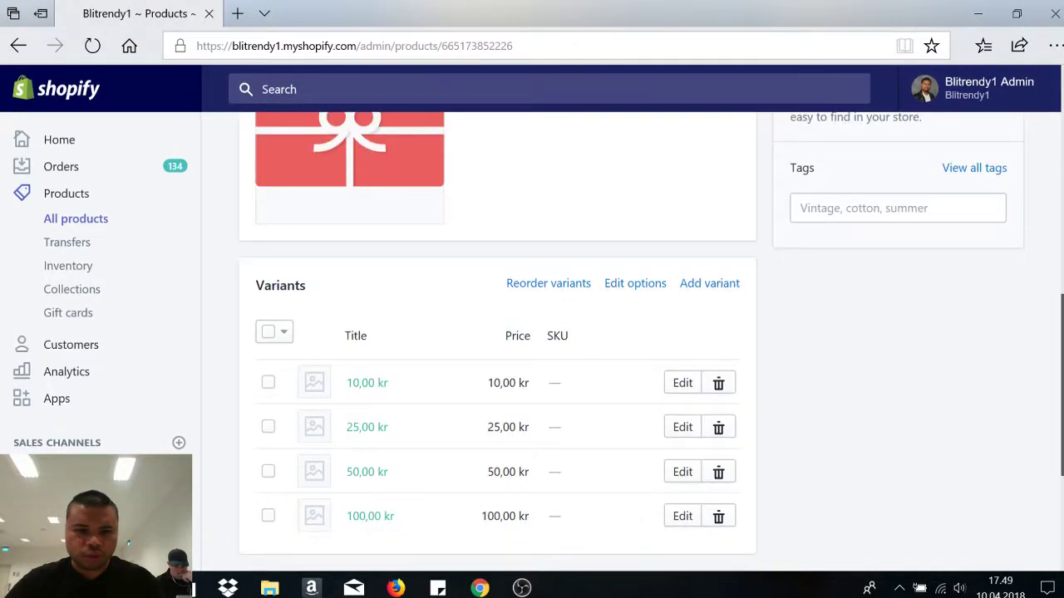
scroll(532, 332, "up", 6)
scroll(532, 333, "up", 2)
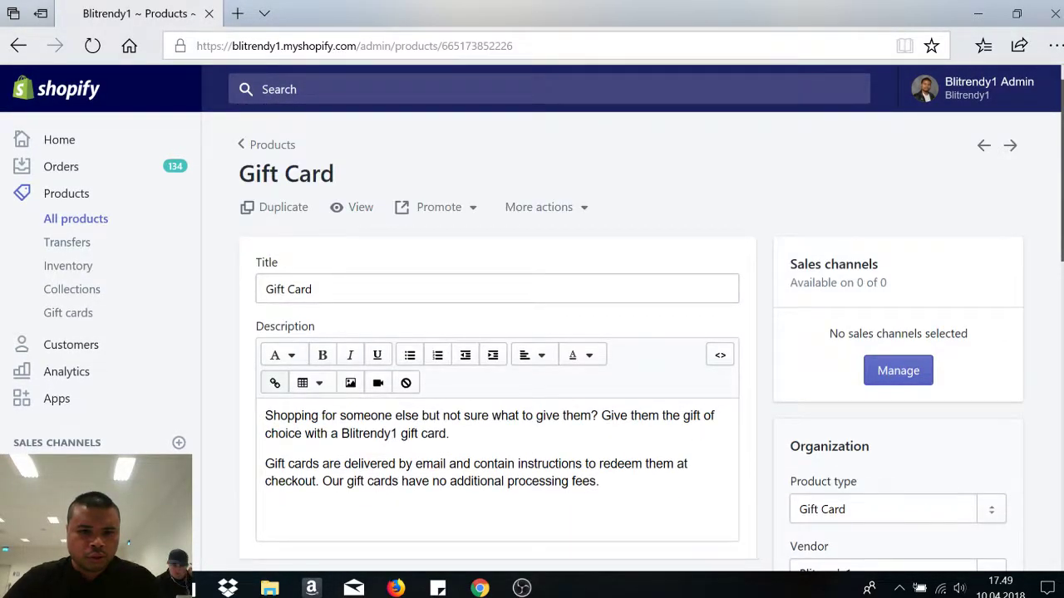
scroll(942, 309, "down", 2)
scroll(942, 309, "up", 1)
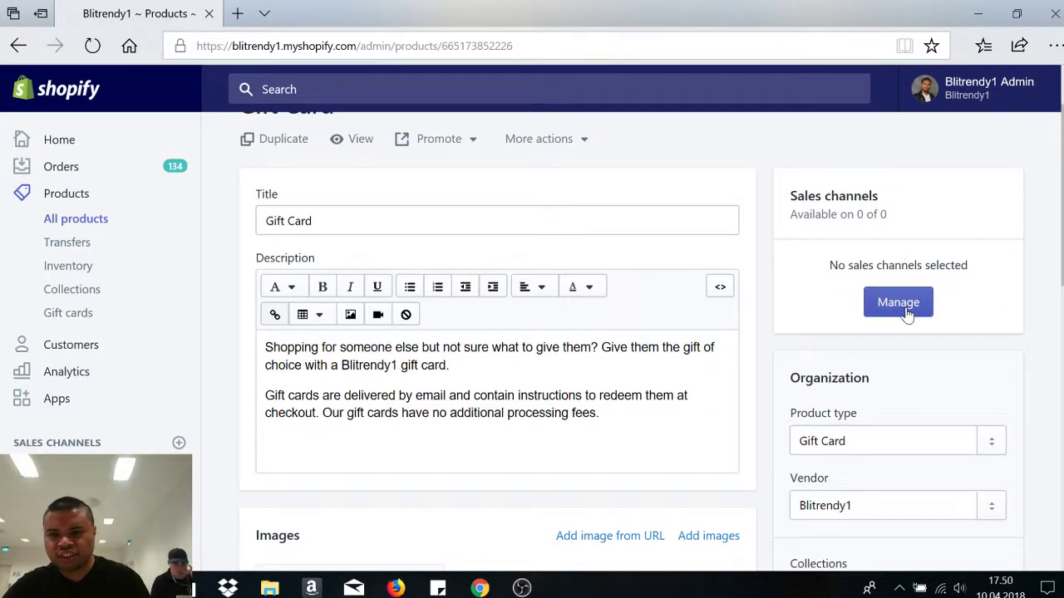
scroll(532, 332, "down", 1)
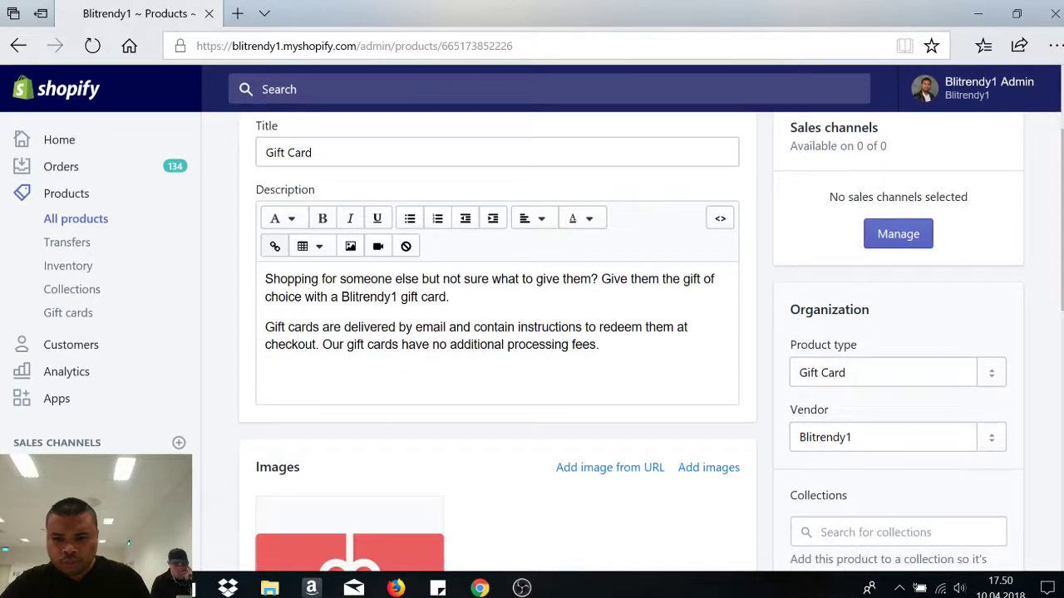
key("super")
key("super")
scroll(531, 333, "down", 2)
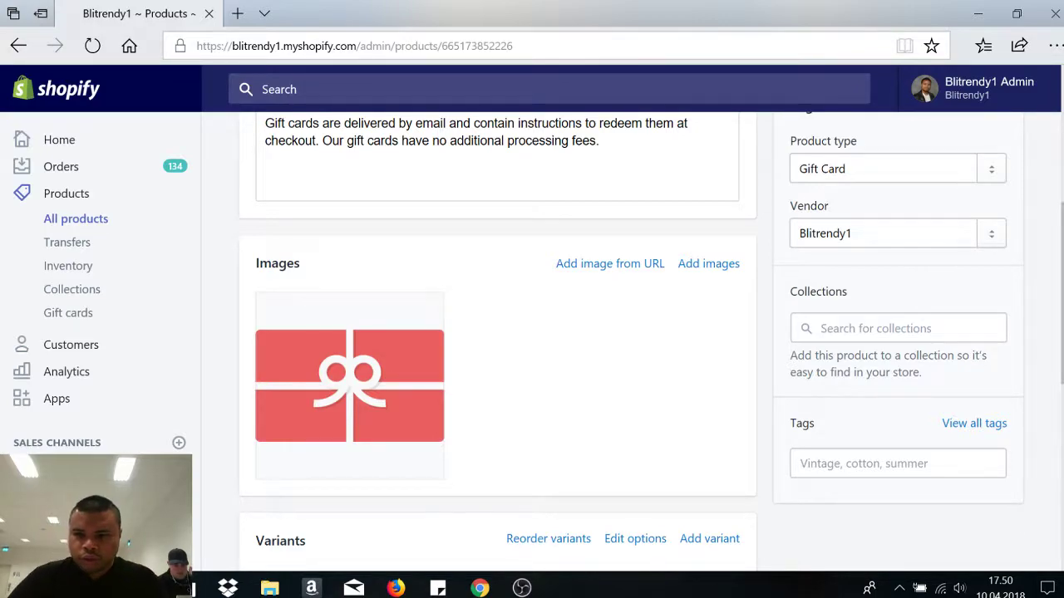
scroll(981, 326, "down", 1)
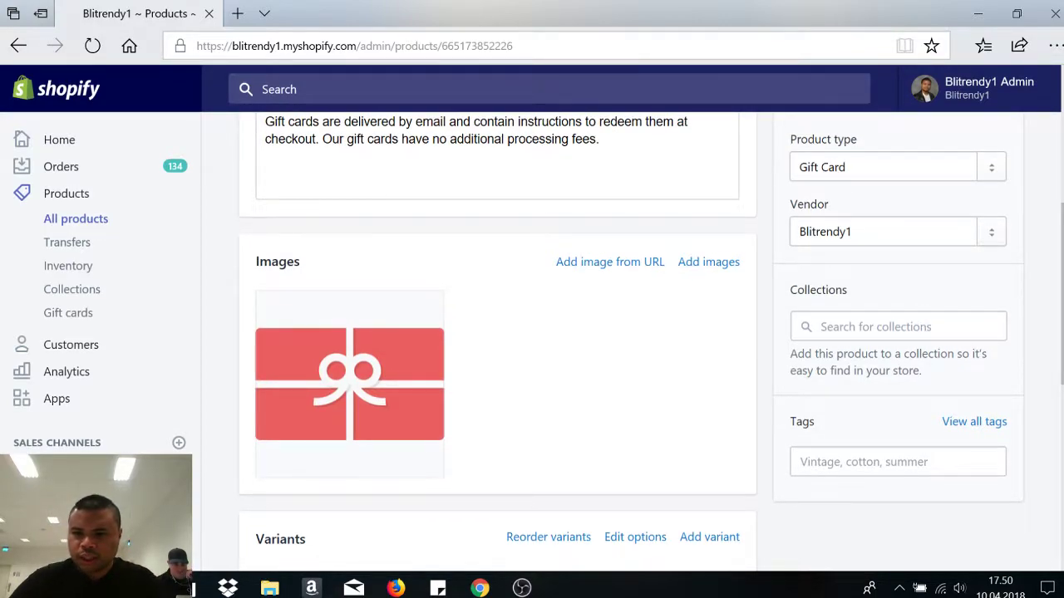
left_click(831, 327)
type("Gi")
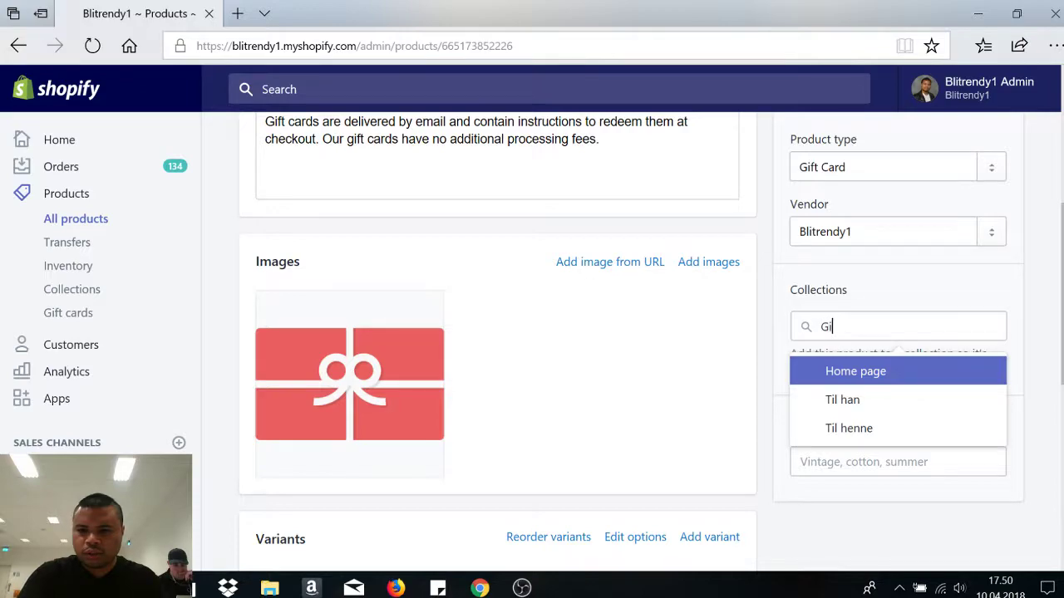
key("BackSpace")
key("BackSpace")
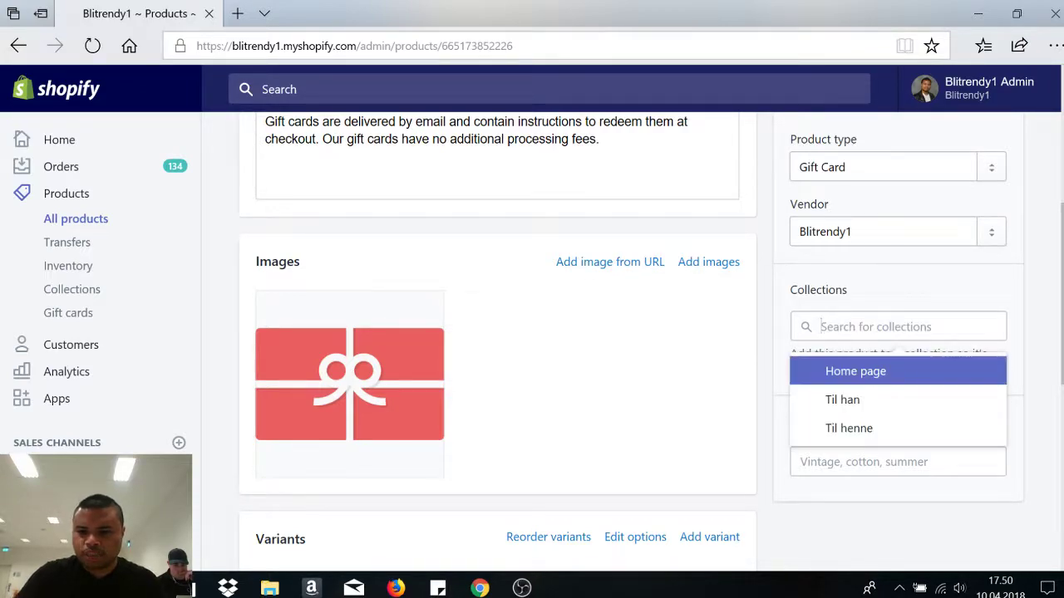
left_click(890, 374)
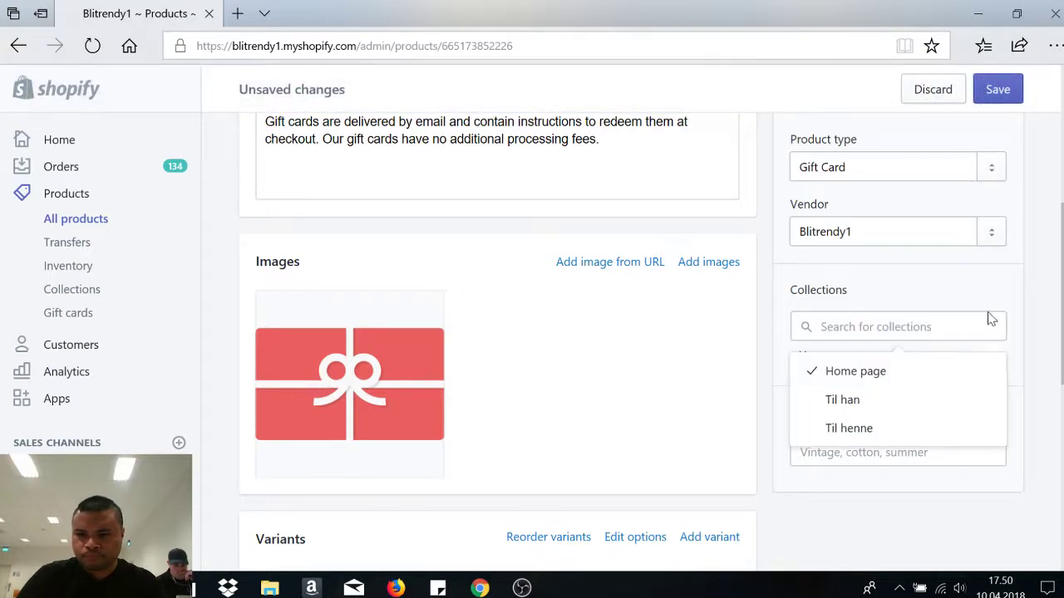
left_click(1035, 305)
scroll(1035, 304, "down", 2)
scroll(942, 375, "up", 2)
scroll(1025, 447, "down", 5)
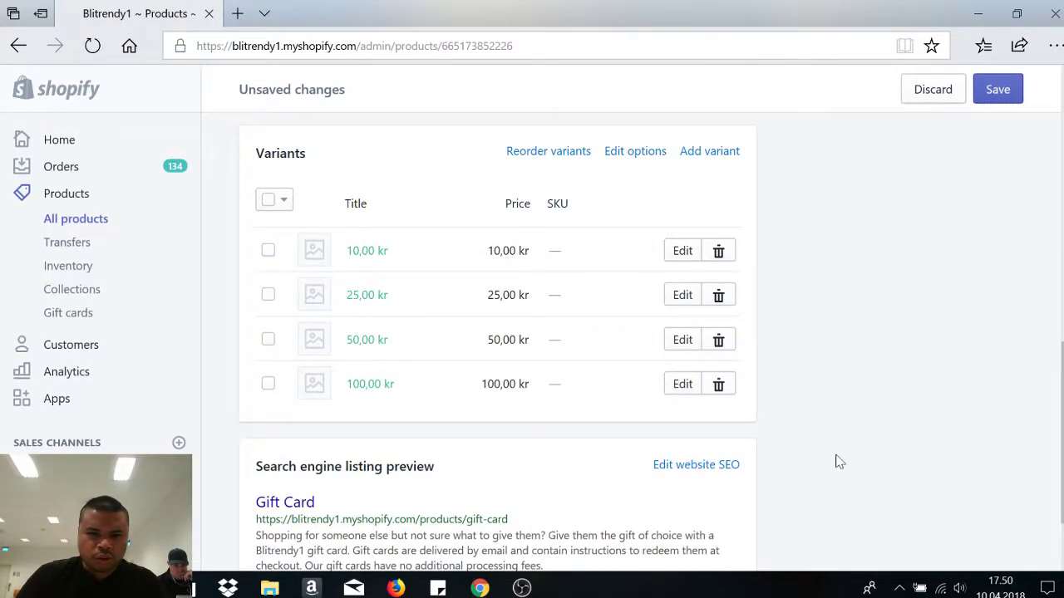
- Retitle the 10, 25, 50 and 100 kr variants as Gavekort 100, 200, 300 and 500
left_click(385, 258)
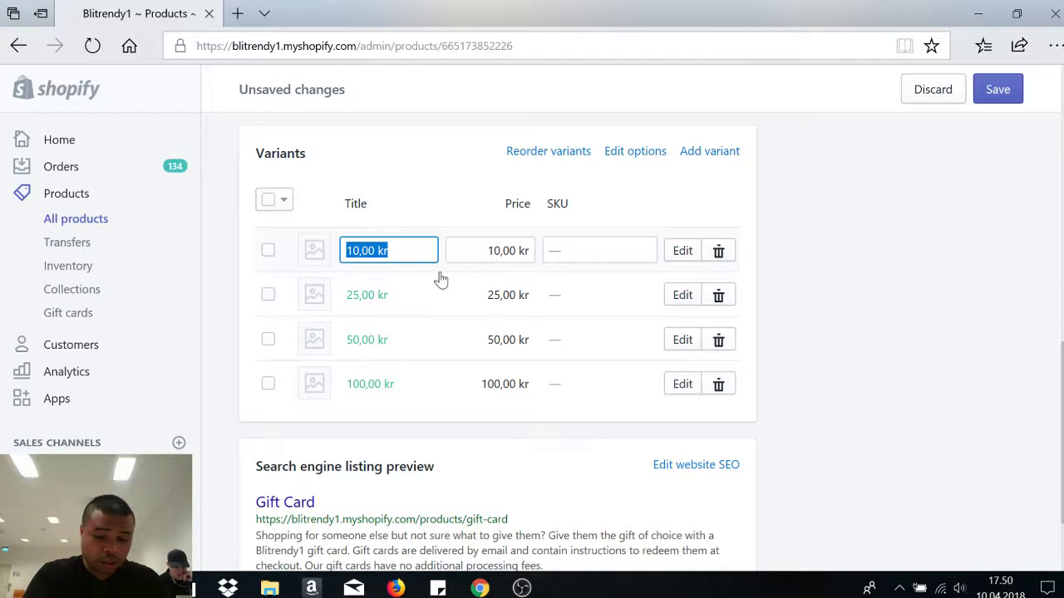
type("GAv")
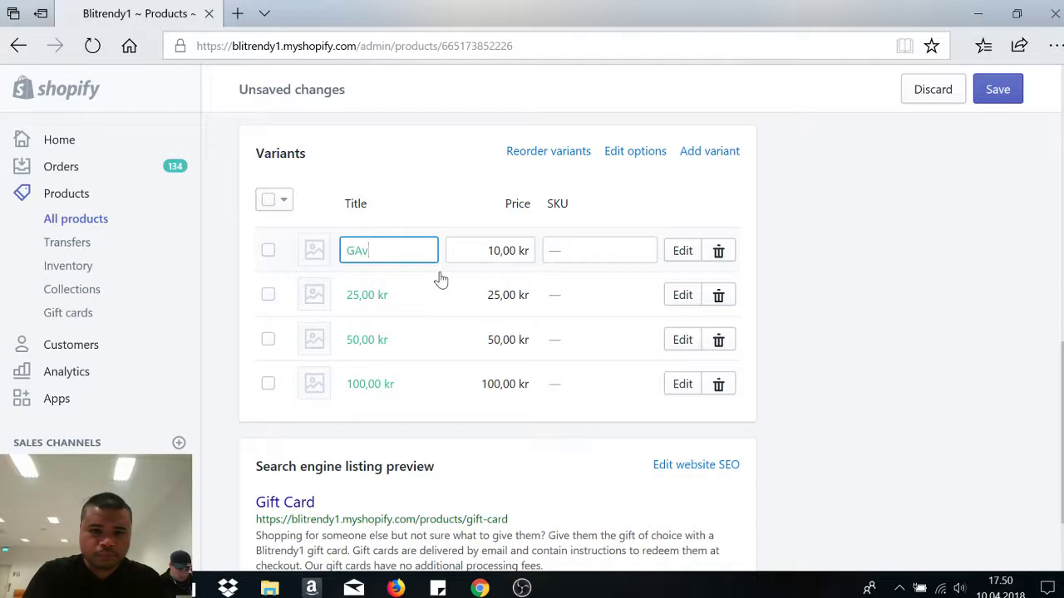
key("BackSpace")
key("BackSpace")
type("avekort")
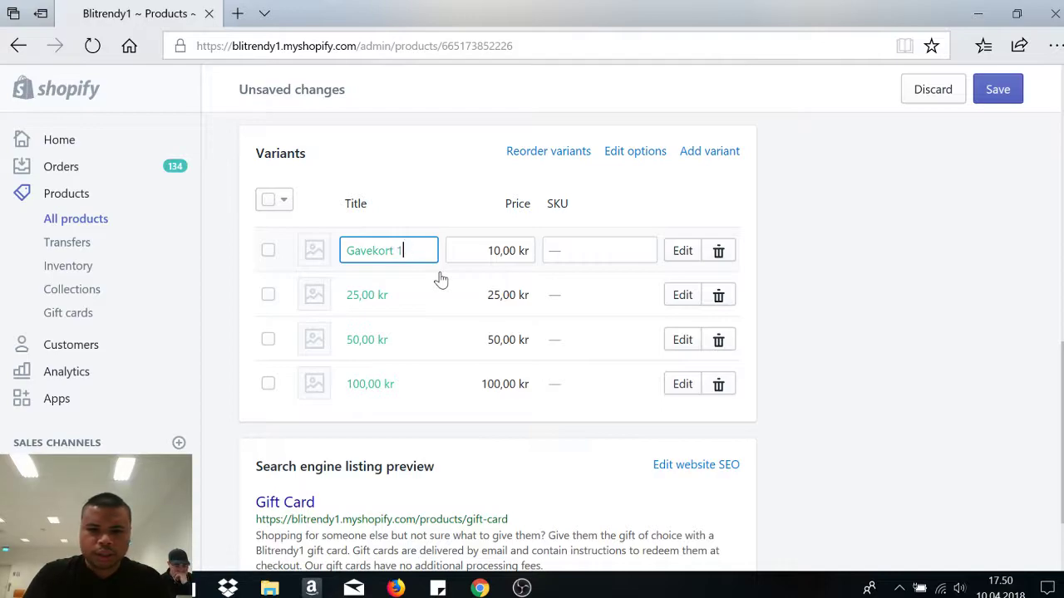
type(" 100")
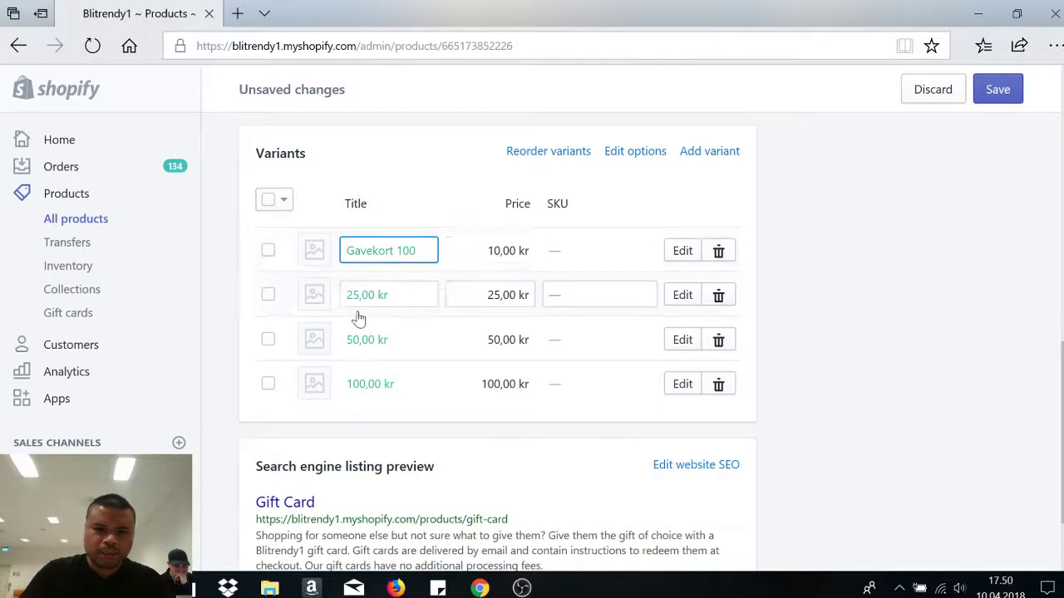
left_click(385, 297)
type("Gav")
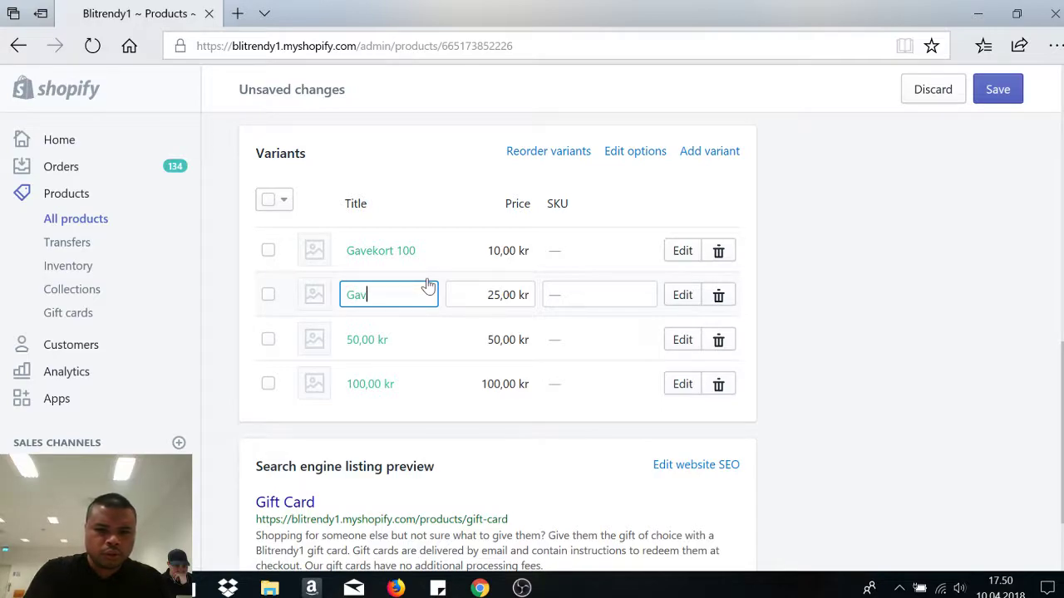
type("ekort 200")
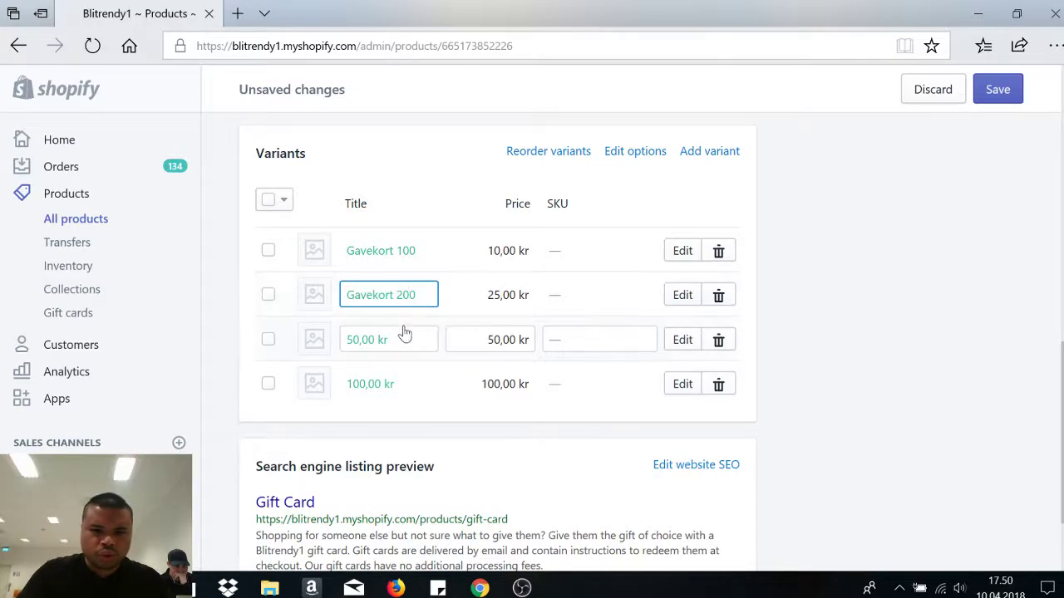
left_click(402, 342)
type("Gave")
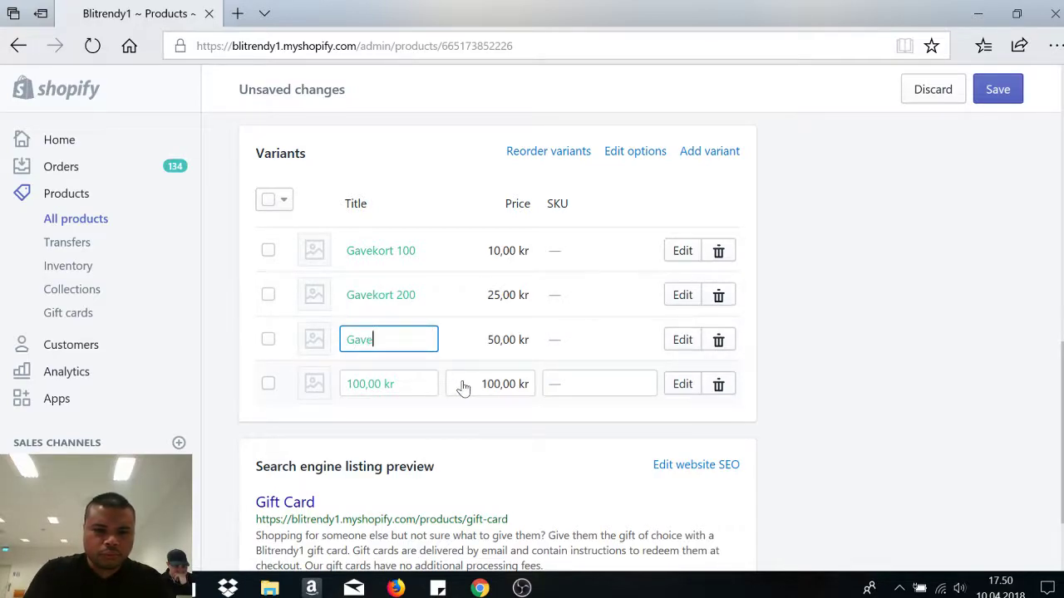
type("kort 300")
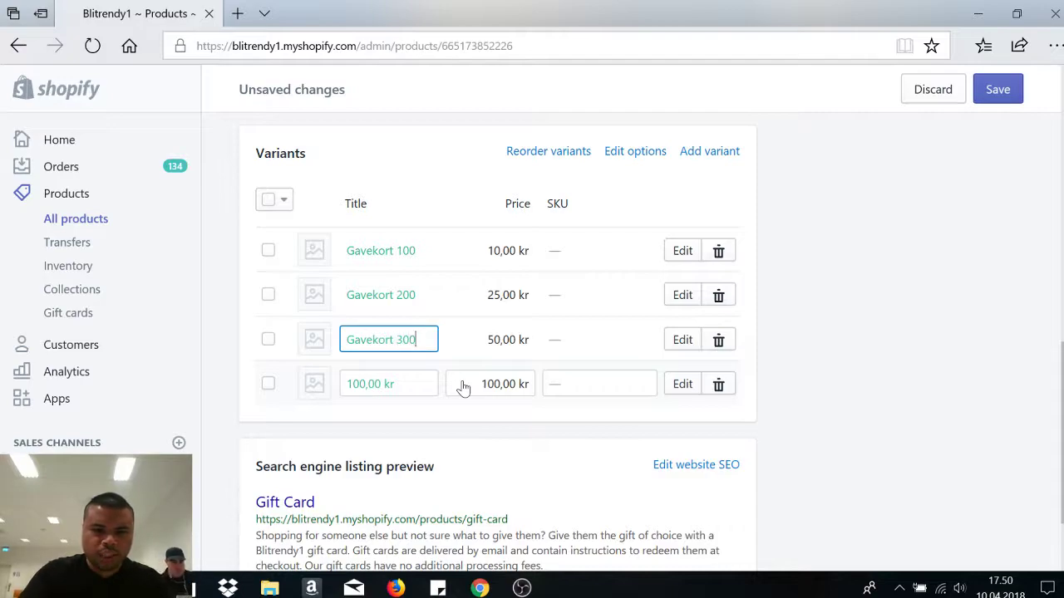
left_click(378, 396)
type("Gavekort 500")
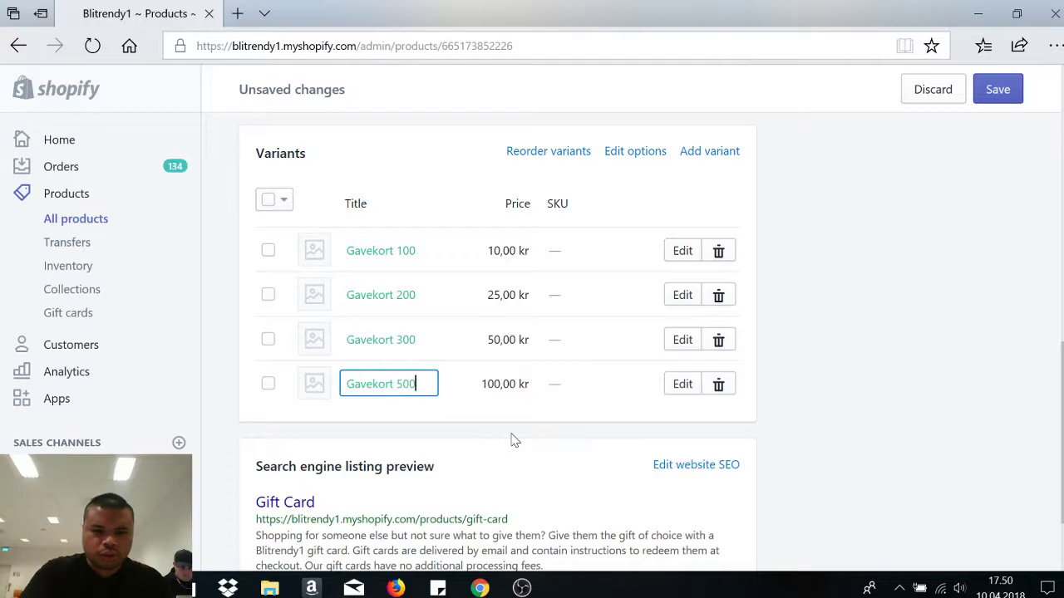
- Add a trailing 0 to the first three variant prices, making Gavekort 100 cost 100
left_click(519, 263)
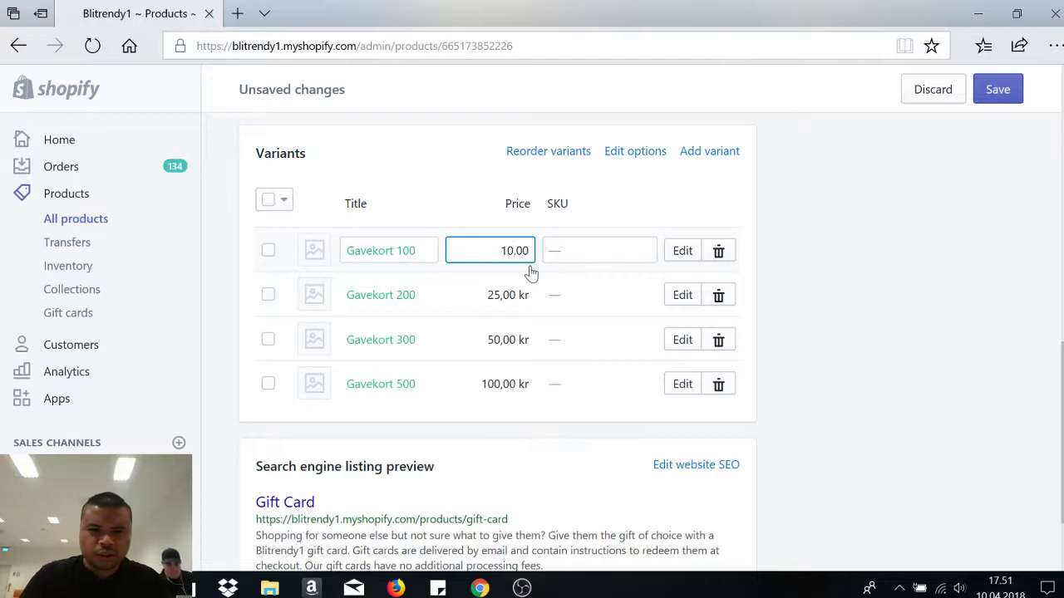
type("0")
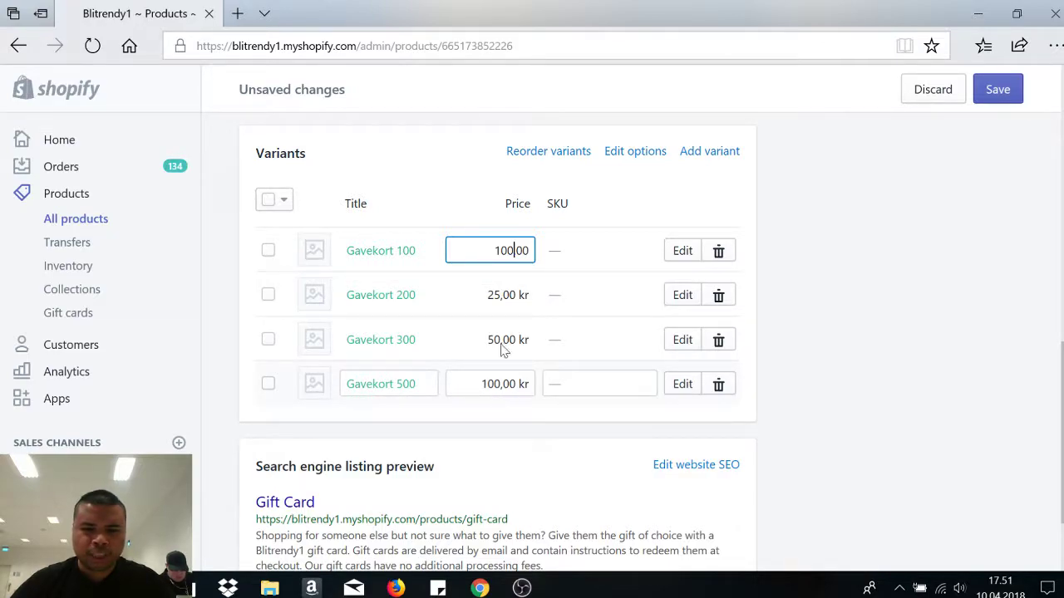
left_click(504, 299)
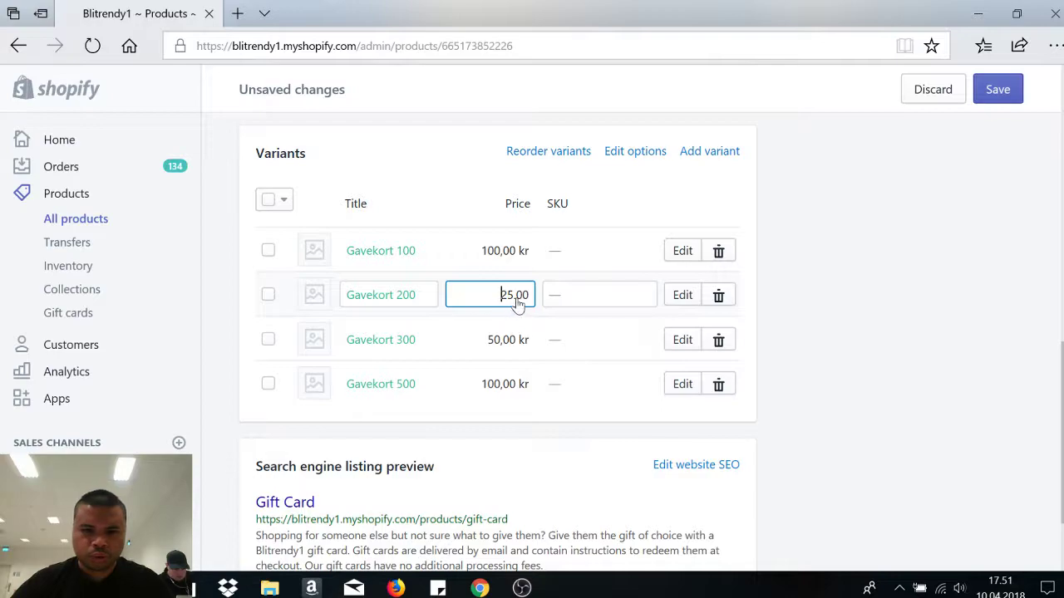
type("0.")
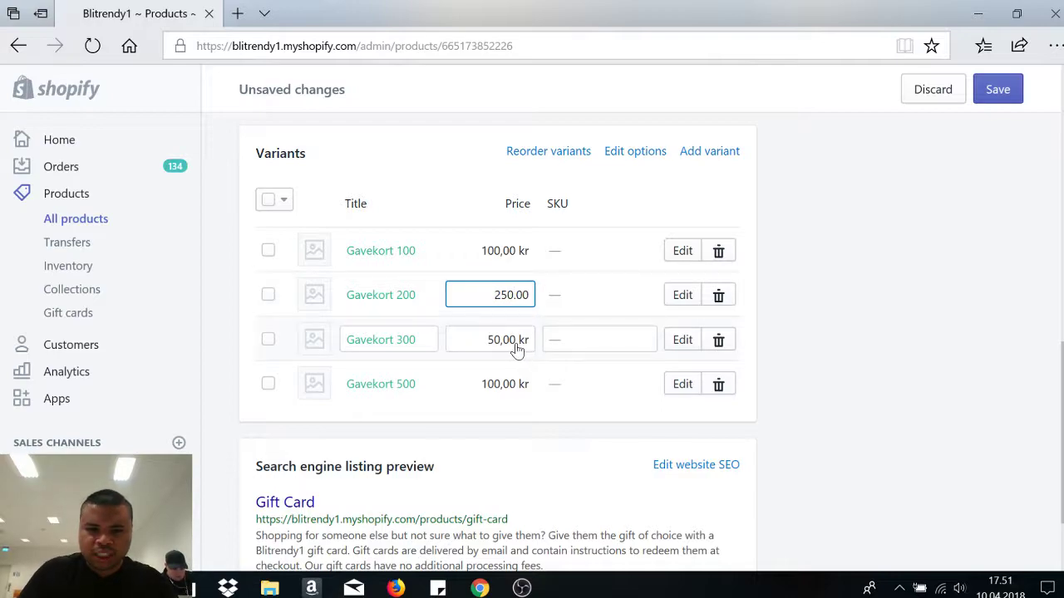
left_click(513, 348)
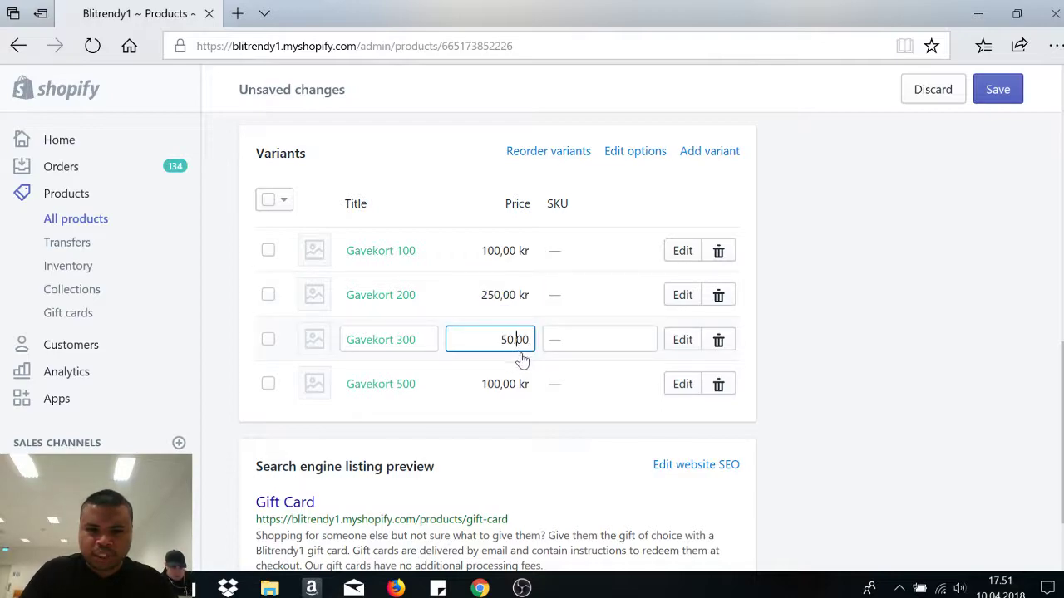
type("0")
left_click(516, 384)
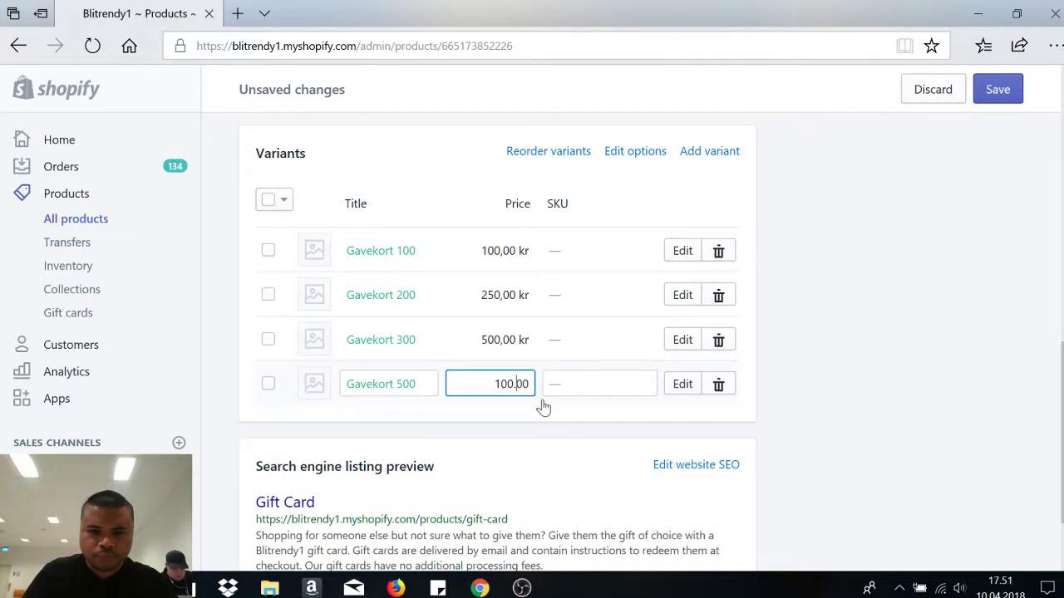
- Correct the Gavekort 200 and Gavekort 300 prices to 200 and 300
left_click(507, 302)
key("BackSpace")
key("BackSpace")
key("BackSpace")
type("200")
left_click(511, 342)
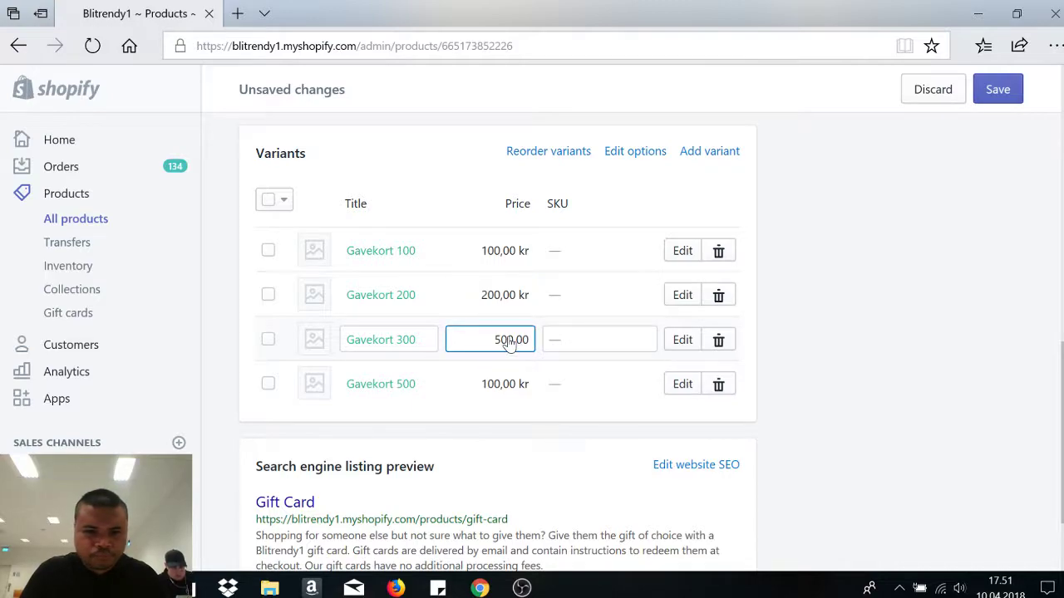
key("BackSpace")
key("BackSpace")
type("300")
left_click(502, 387)
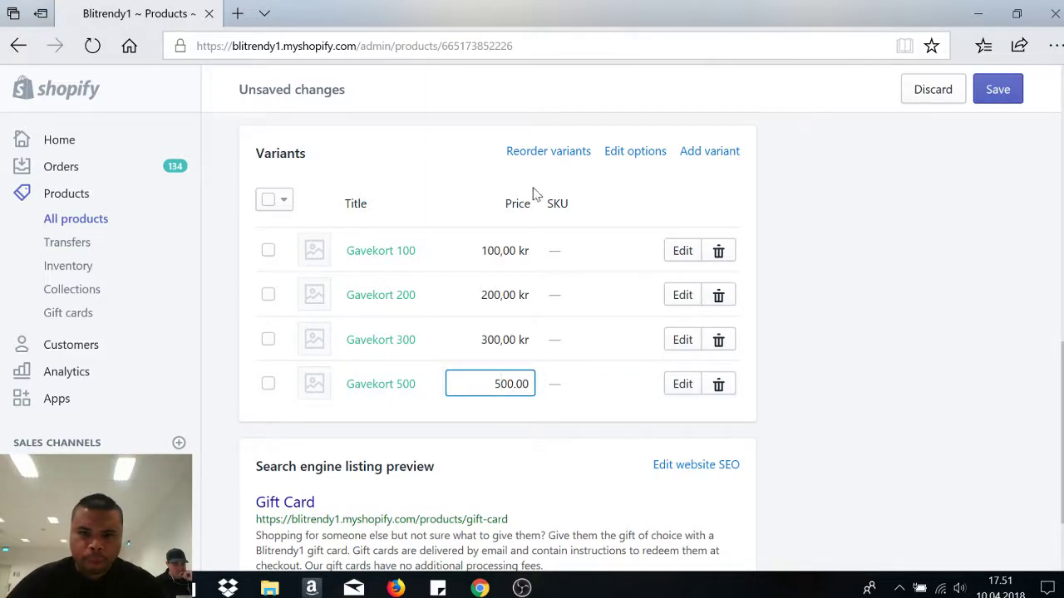
- Expand the search engine listing to check its page title, meta description and gift-card handle
scroll(506, 380, "down", 1)
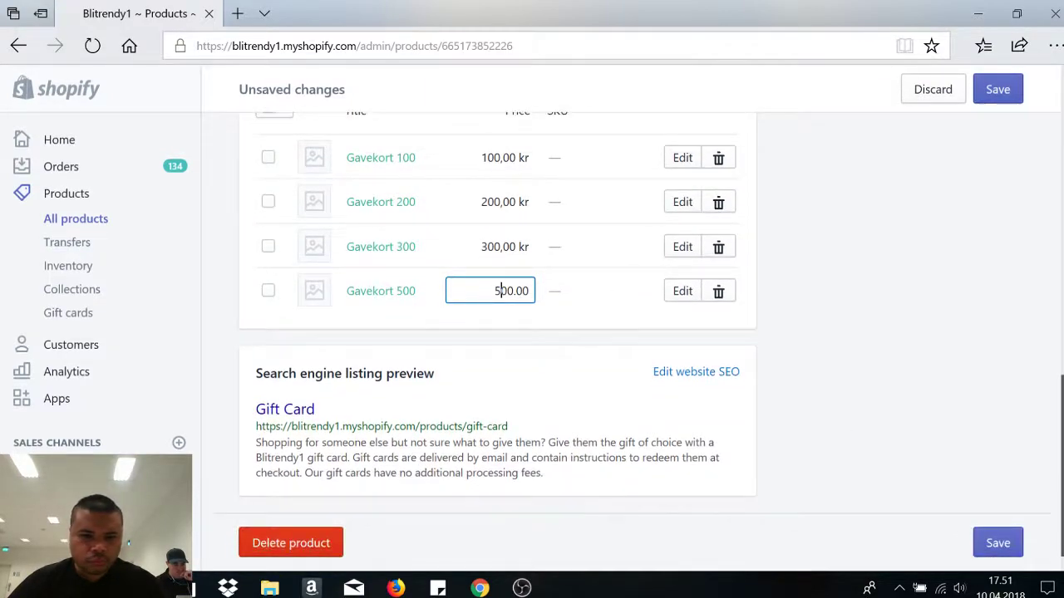
left_click(658, 371)
scroll(658, 372, "down", 3)
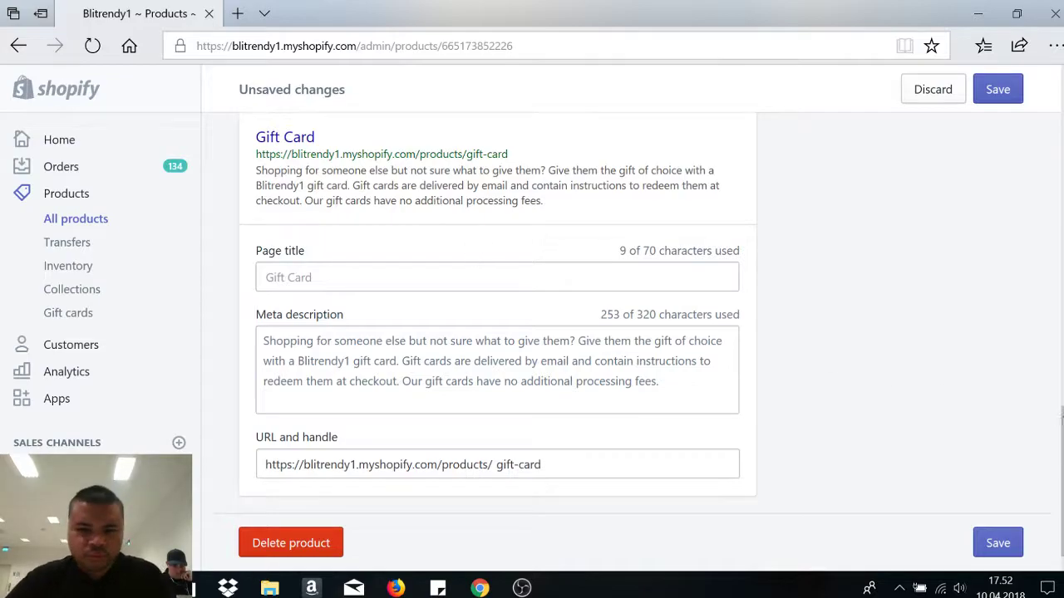
scroll(876, 372, "up", 1)
scroll(877, 372, "up", 10)
scroll(876, 373, "down", 10)
scroll(877, 372, "up", 1)
scroll(331, 233, "up", 10)
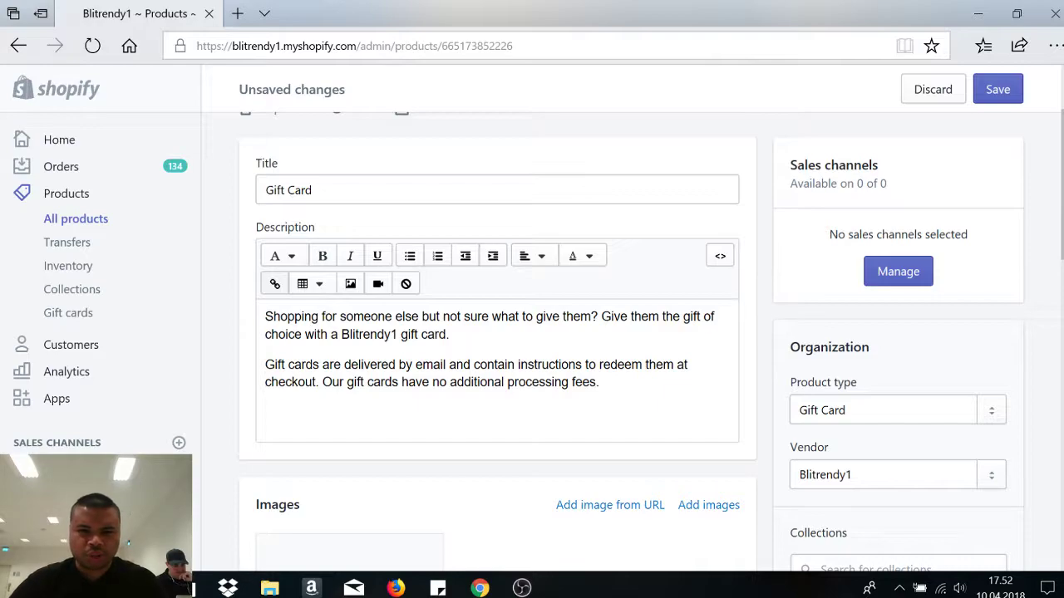
- Make the first paragraph of the Gift Card description italic
left_click(449, 334)
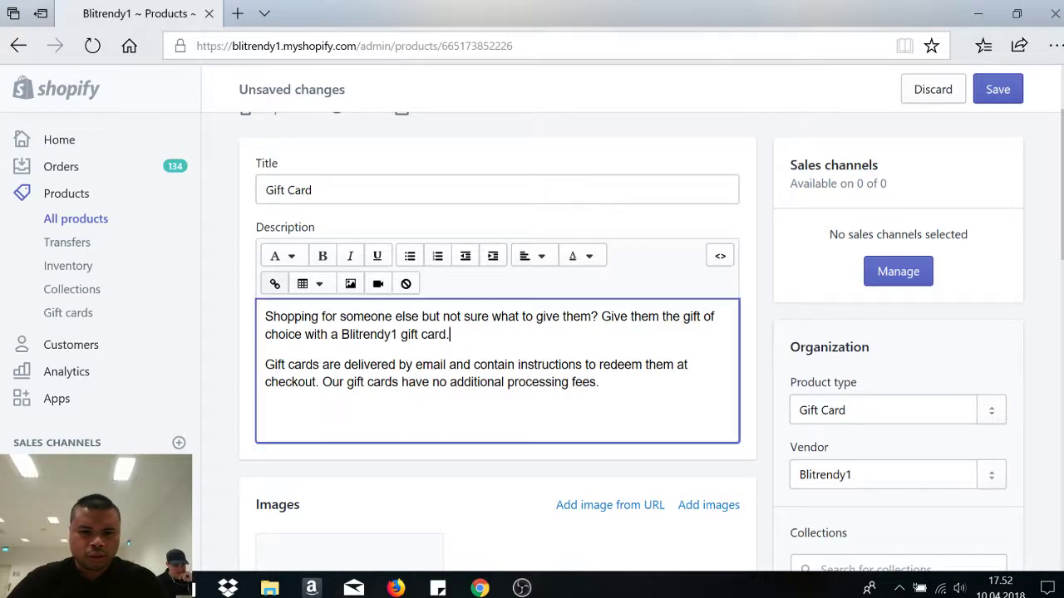
left_click_drag(449, 334, 262, 318)
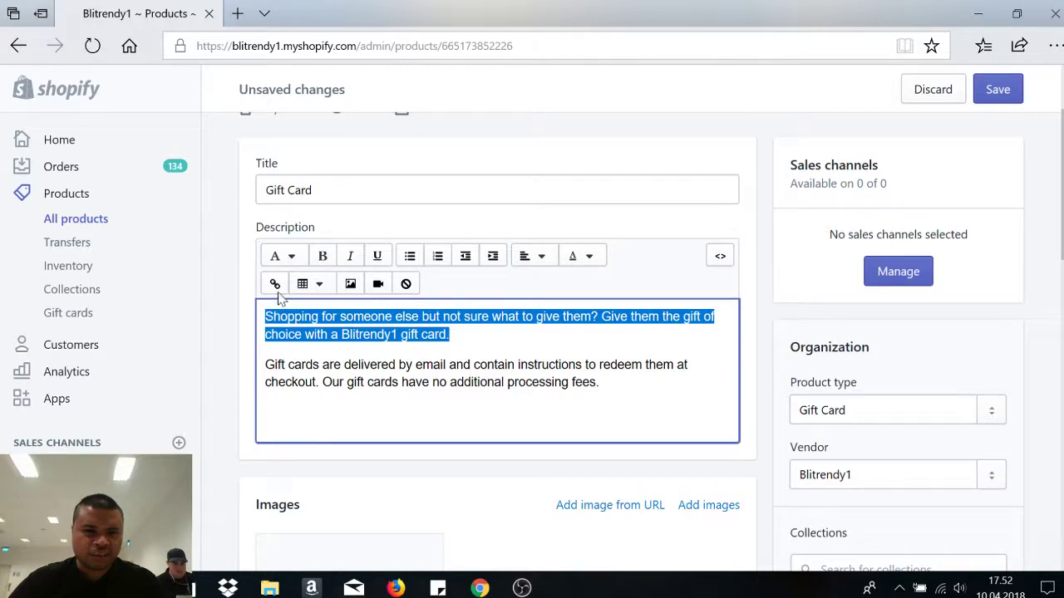
left_click(347, 260)
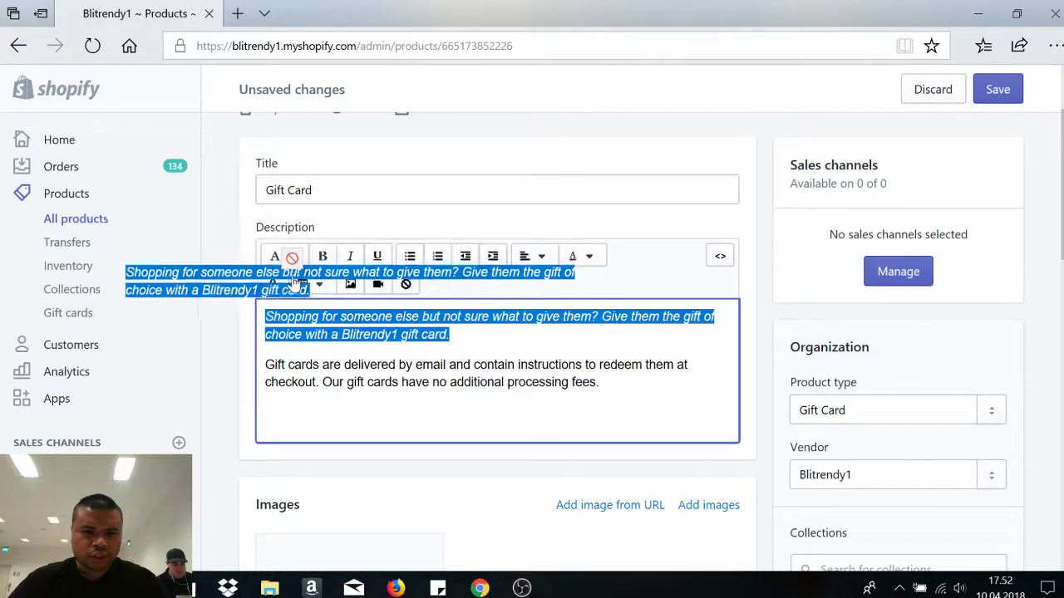
left_click(309, 248)
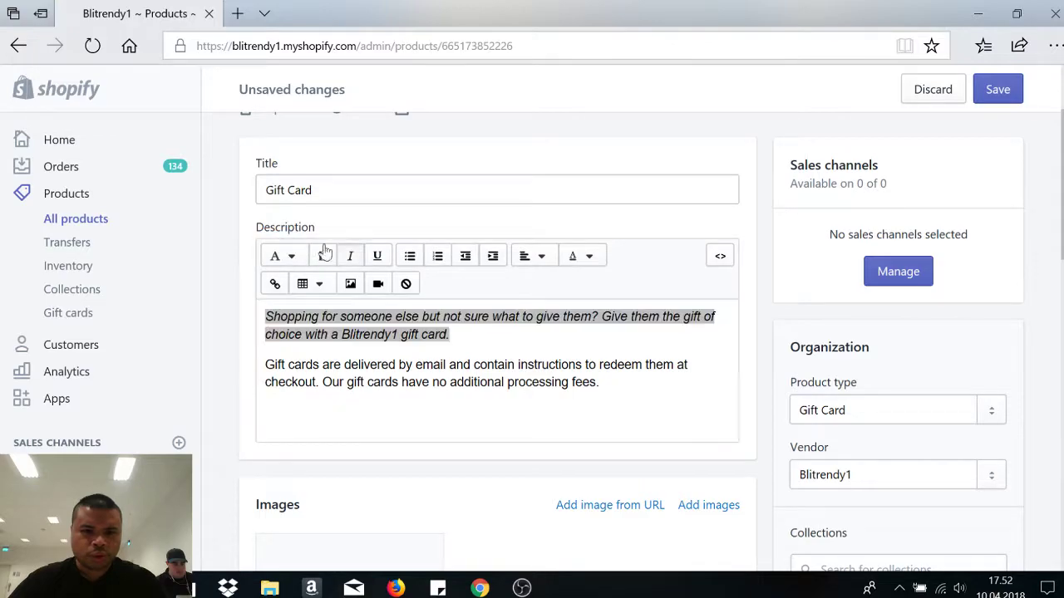
left_click(460, 319)
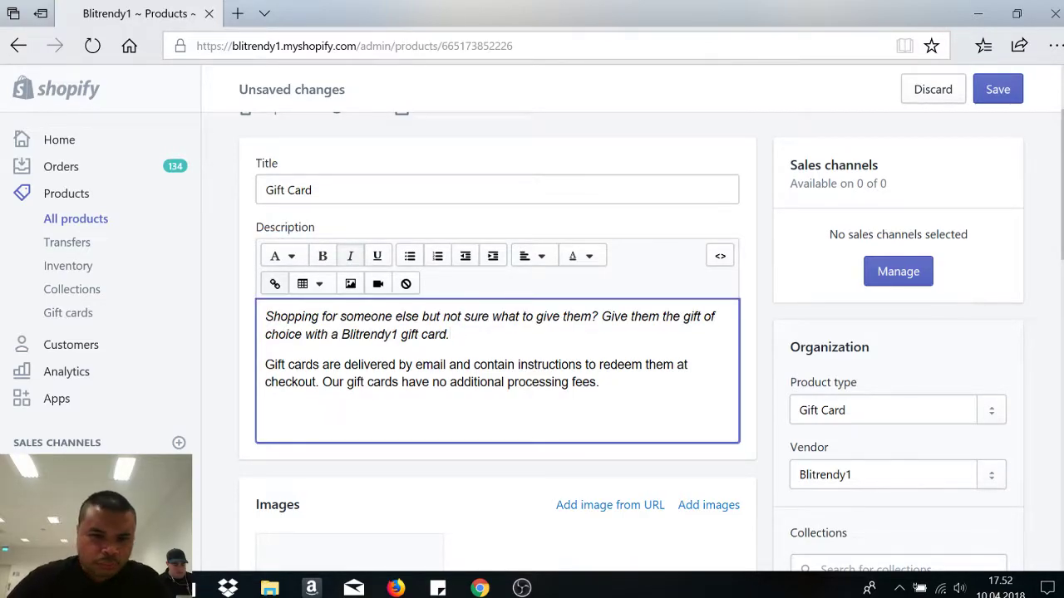
left_click_drag(450, 335, 266, 314)
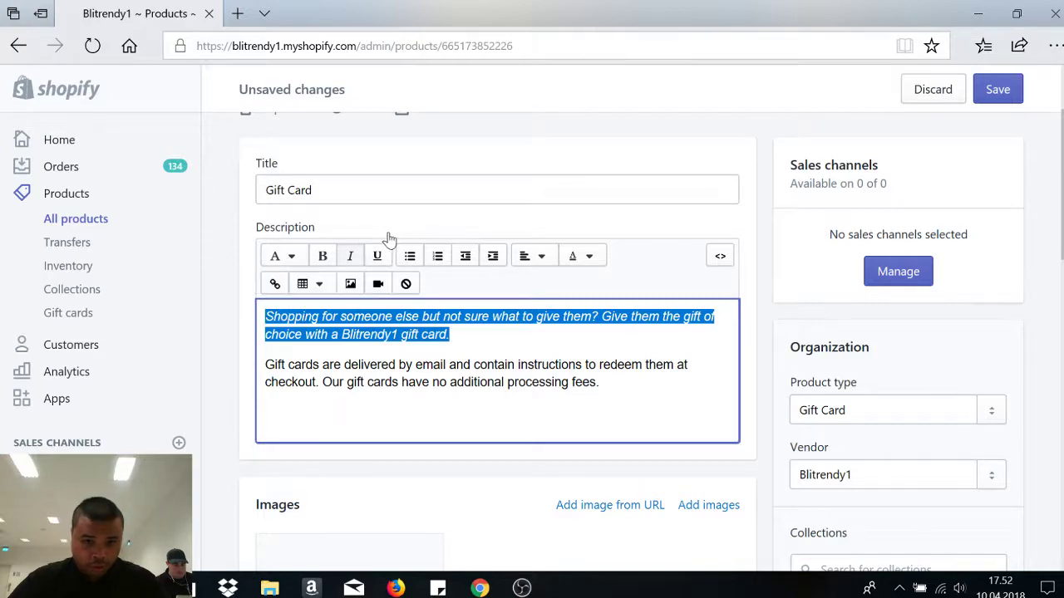
left_click(295, 260)
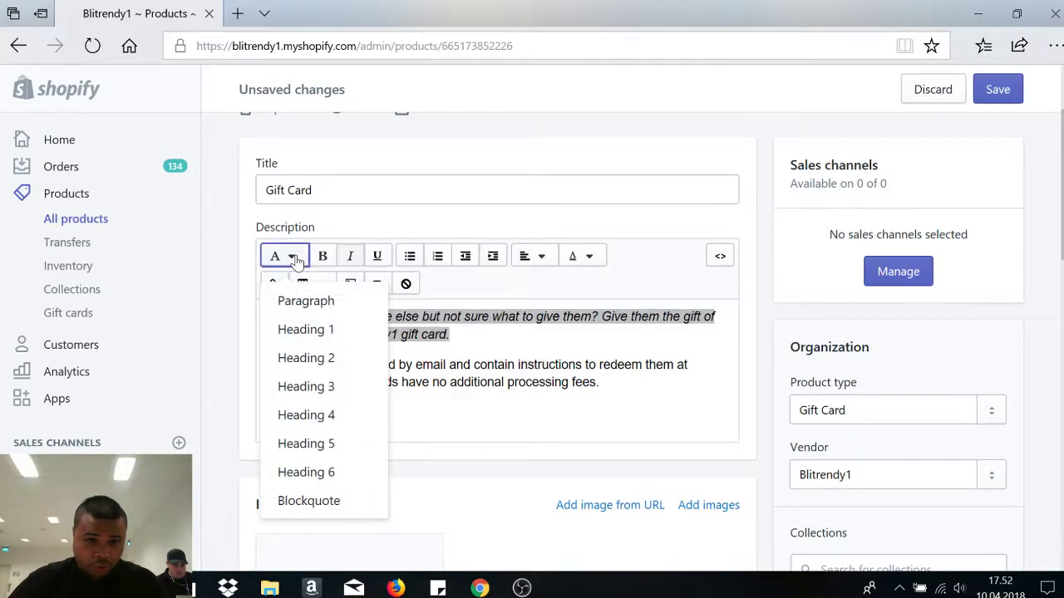
left_click(449, 334)
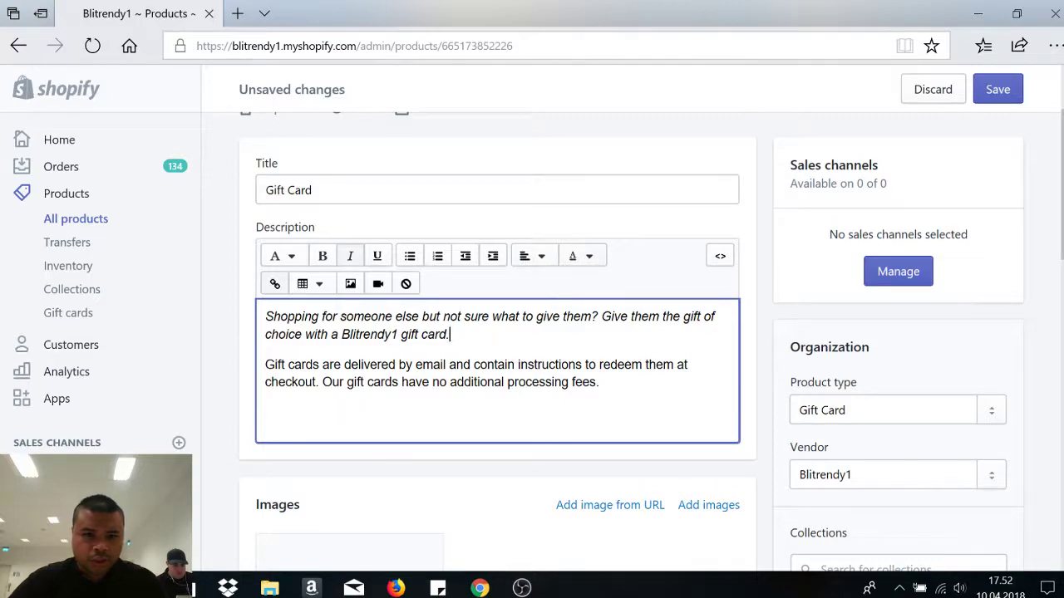
triple_click(489, 339)
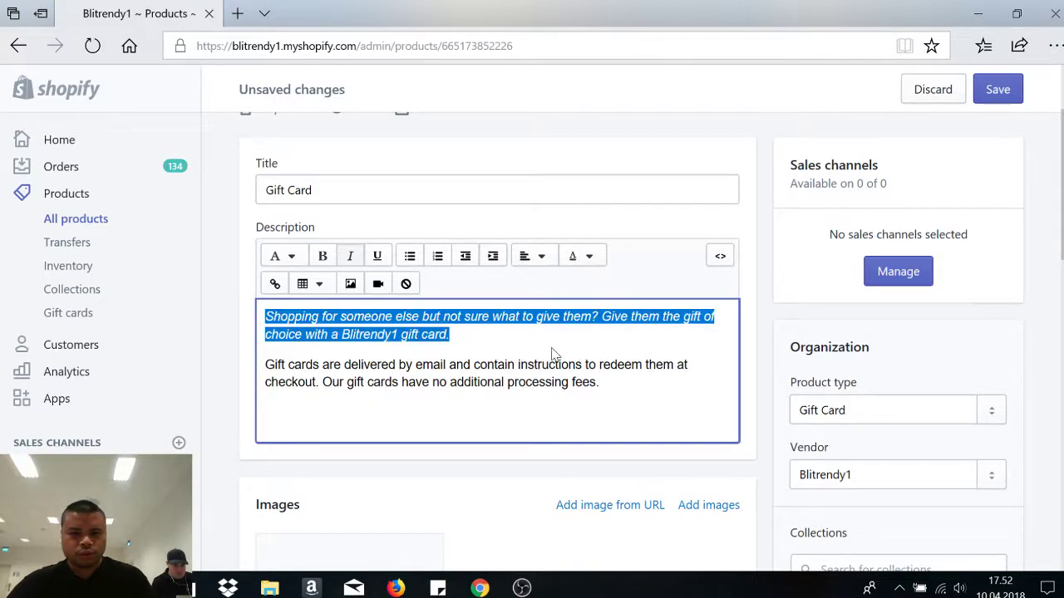
left_click(554, 356)
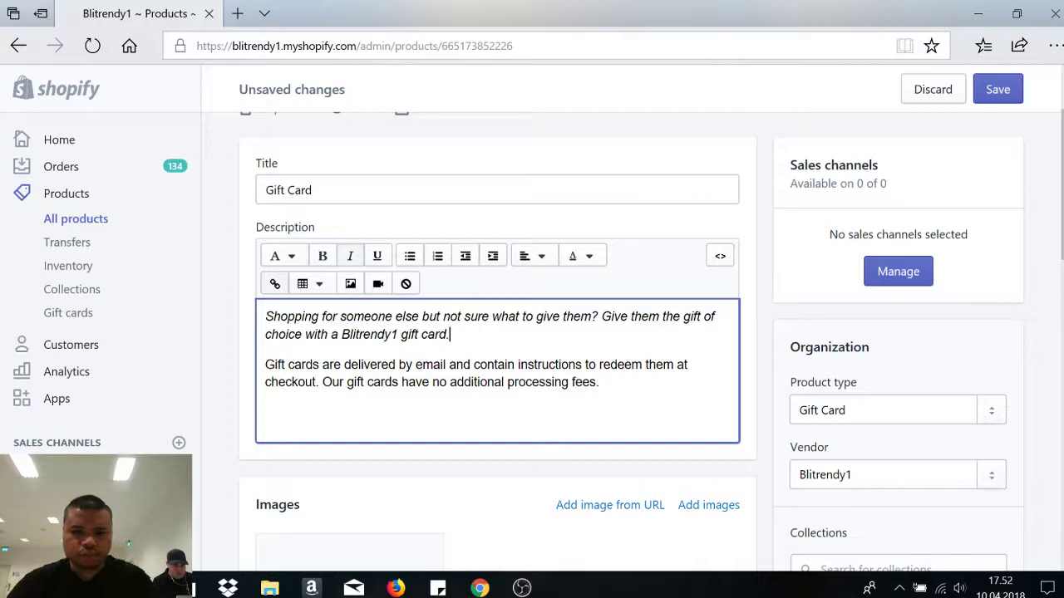
- Bold the same first paragraph and save the product
left_click_drag(450, 334, 266, 313)
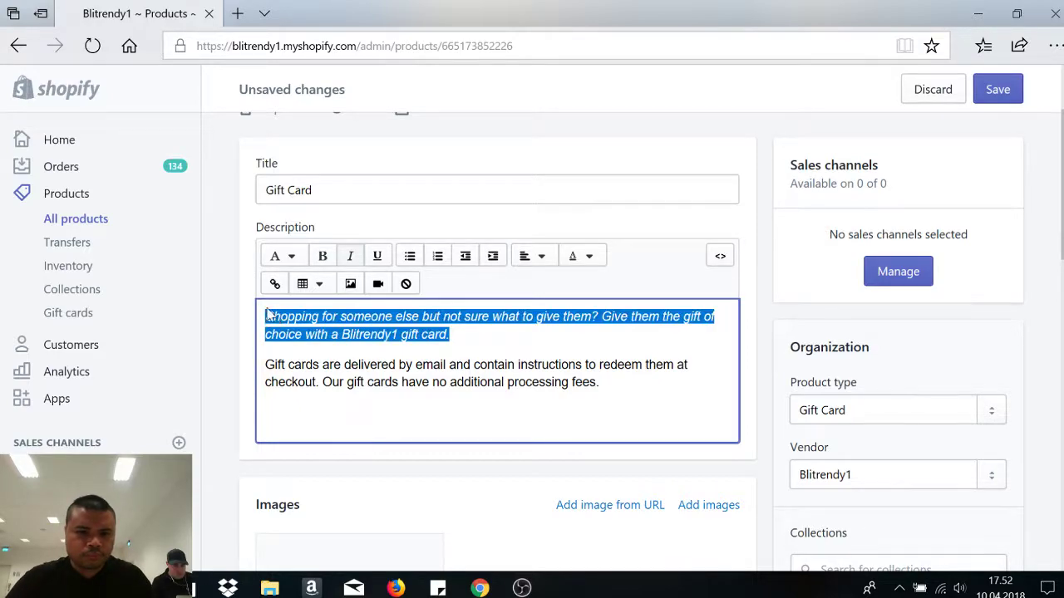
left_click(322, 256)
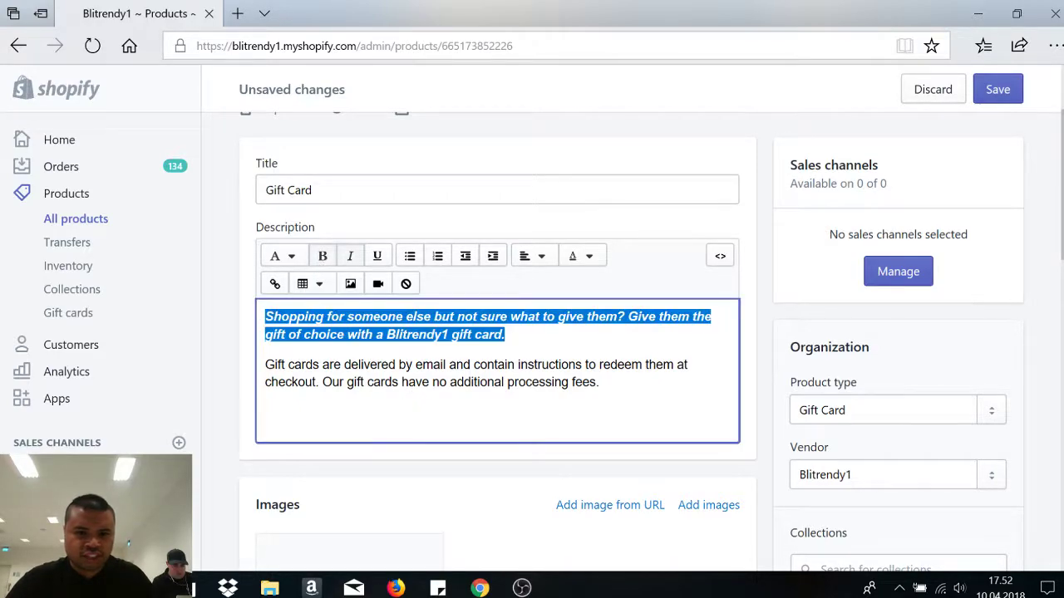
left_click(403, 364)
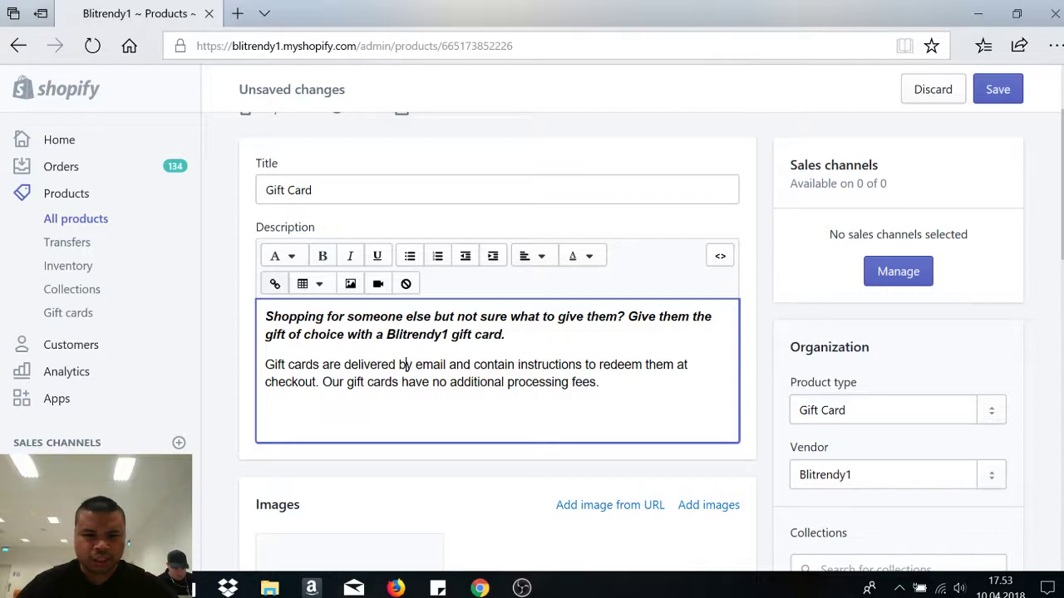
scroll(1045, 230, "up", 1)
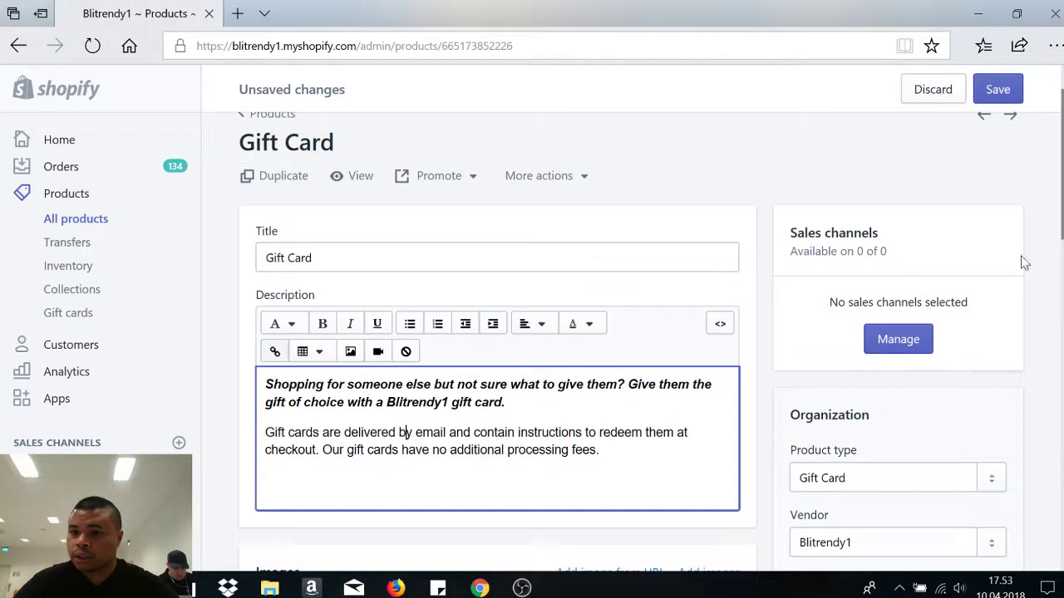
left_click_drag(1060, 166, 1060, 482)
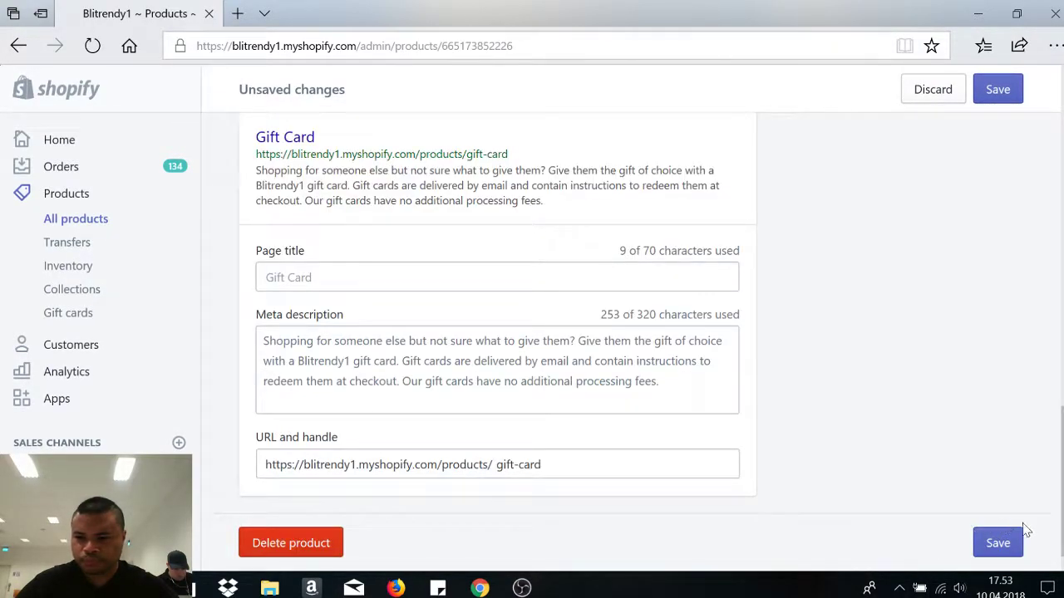
left_click(999, 540)
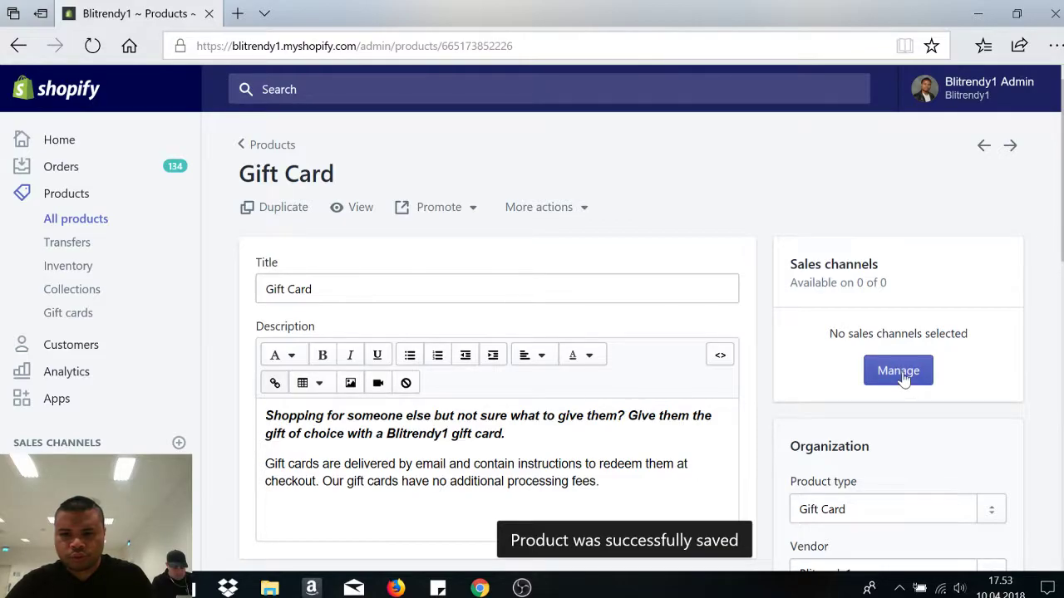
- Enable the Online Store sales channel for the Gift Card and save it
left_click(904, 381)
left_click(284, 343)
left_click(756, 397)
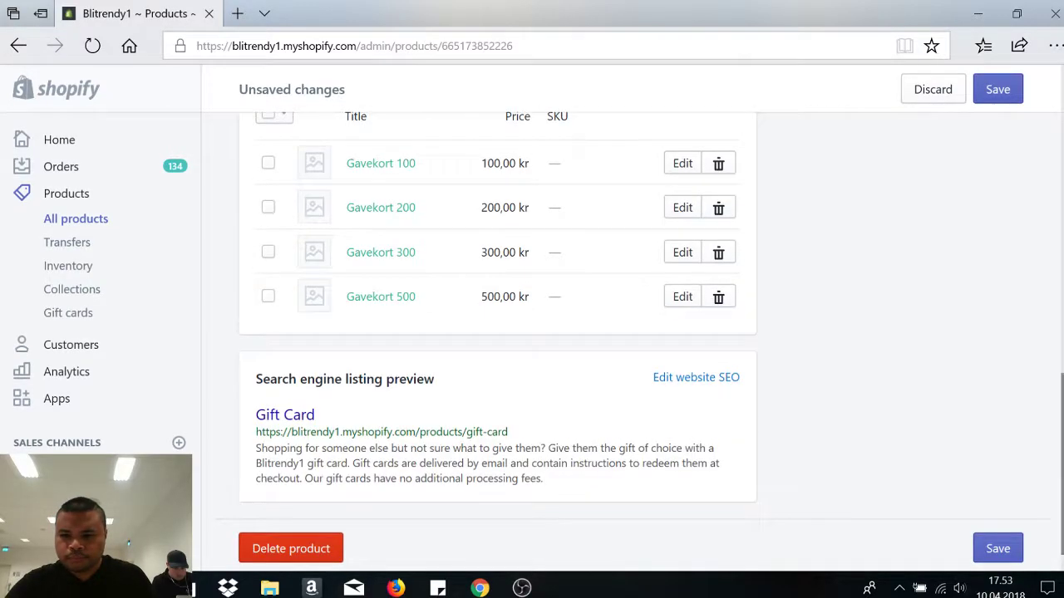
left_click(994, 549)
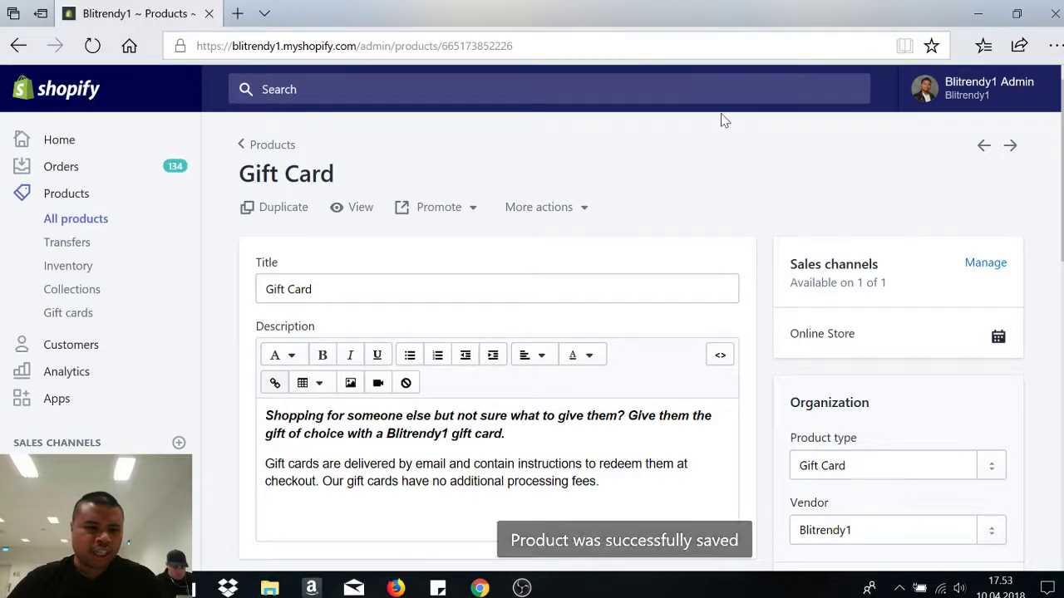
scroll(532, 333, "down", 10)
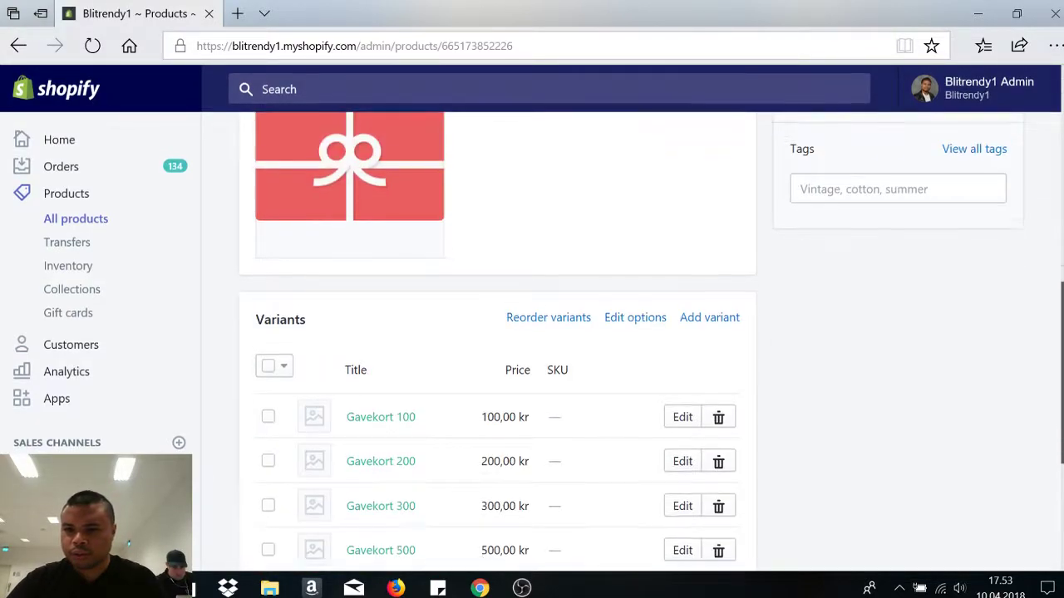
scroll(532, 333, "up", 5)
scroll(532, 333, "up", 1)
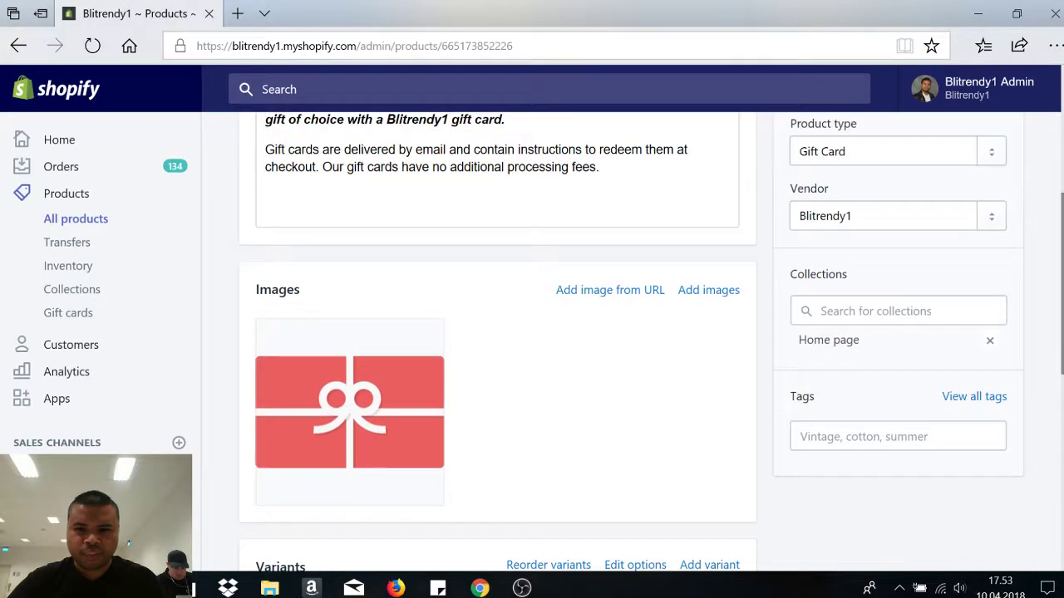
scroll(532, 333, "down", 2)
scroll(532, 333, "up", 5)
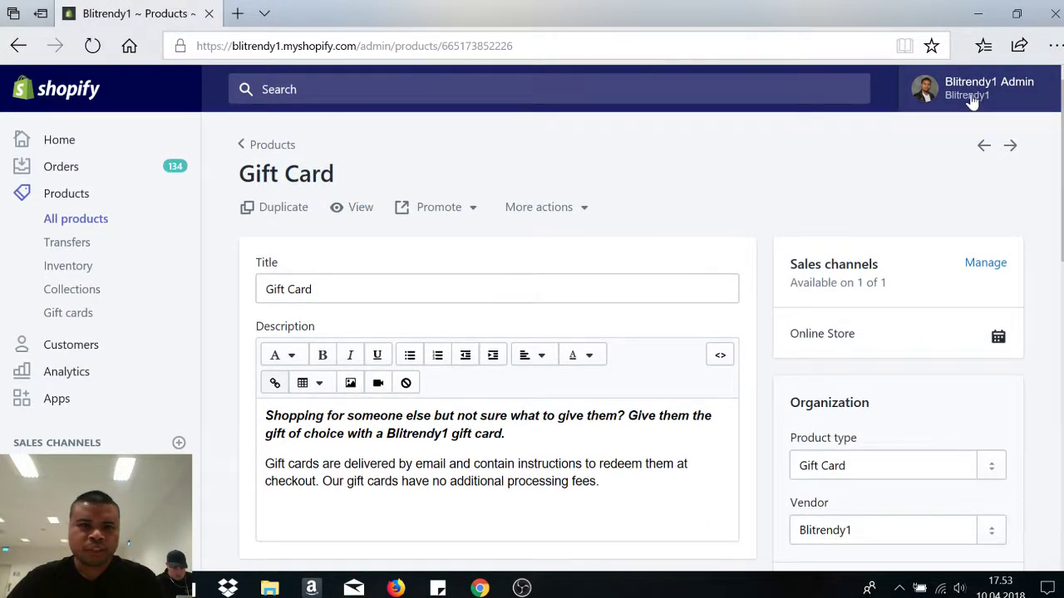
- Load the blitrendy storefront in a new browser tab
left_click(239, 14)
type("blitrendy")
key("Return")
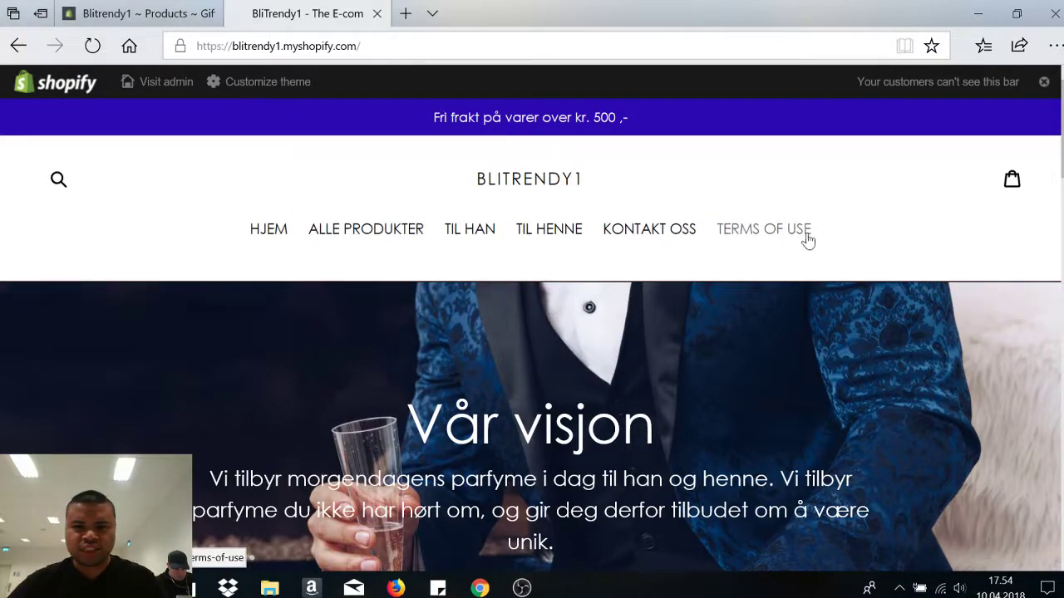
- Open the storefront Gift Card page and check its variant list shows Gavekort 100, 200, 300 and 500
scroll(327, 143, "down", 3)
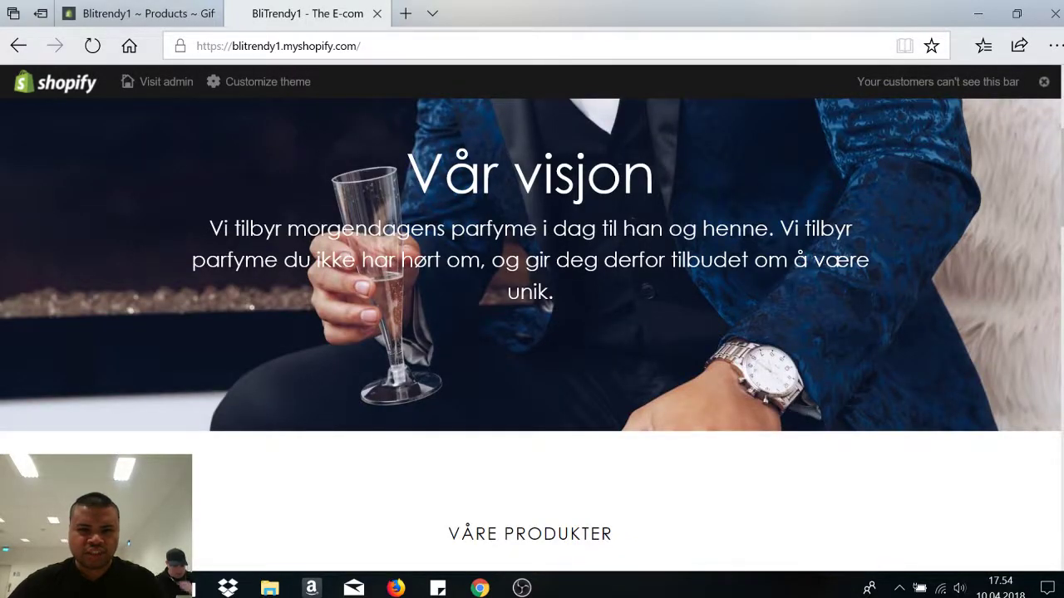
scroll(525, 327, "down", 5)
scroll(525, 327, "up", 4)
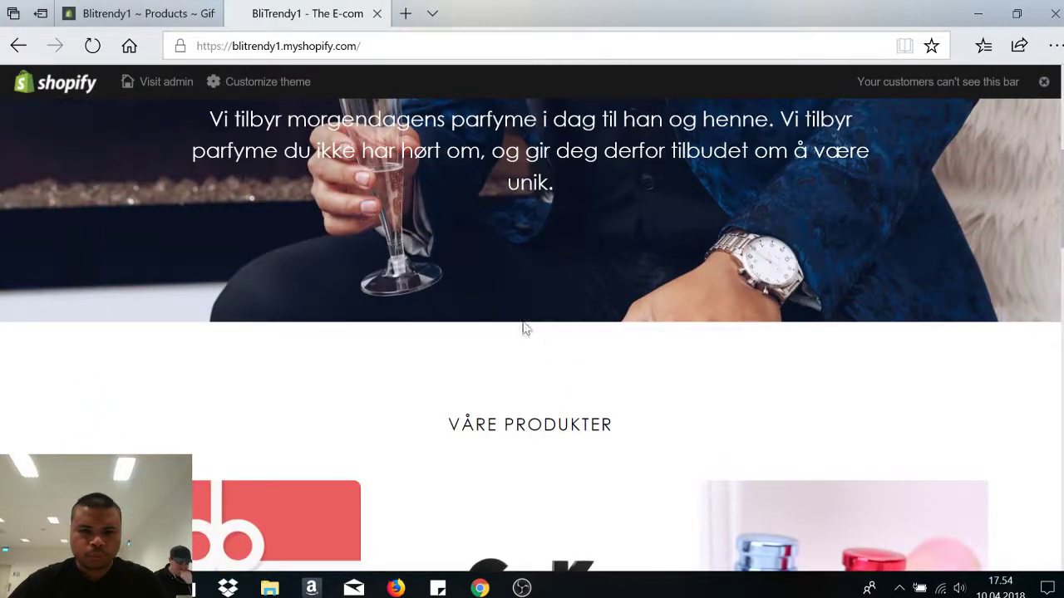
scroll(1061, 299, "down", 5)
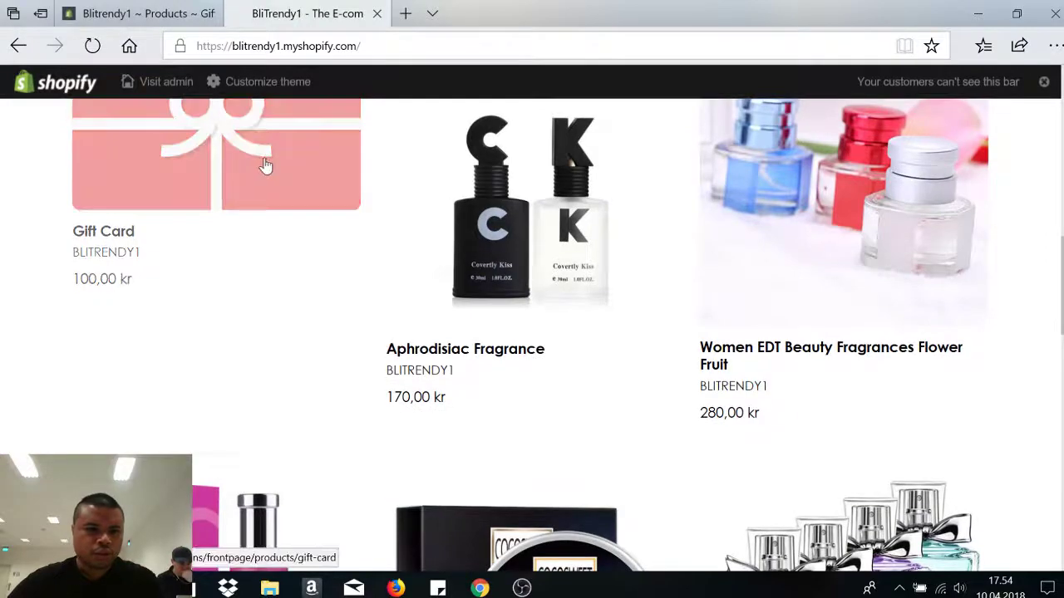
scroll(532, 332, "up", 2)
scroll(532, 332, "down", 2)
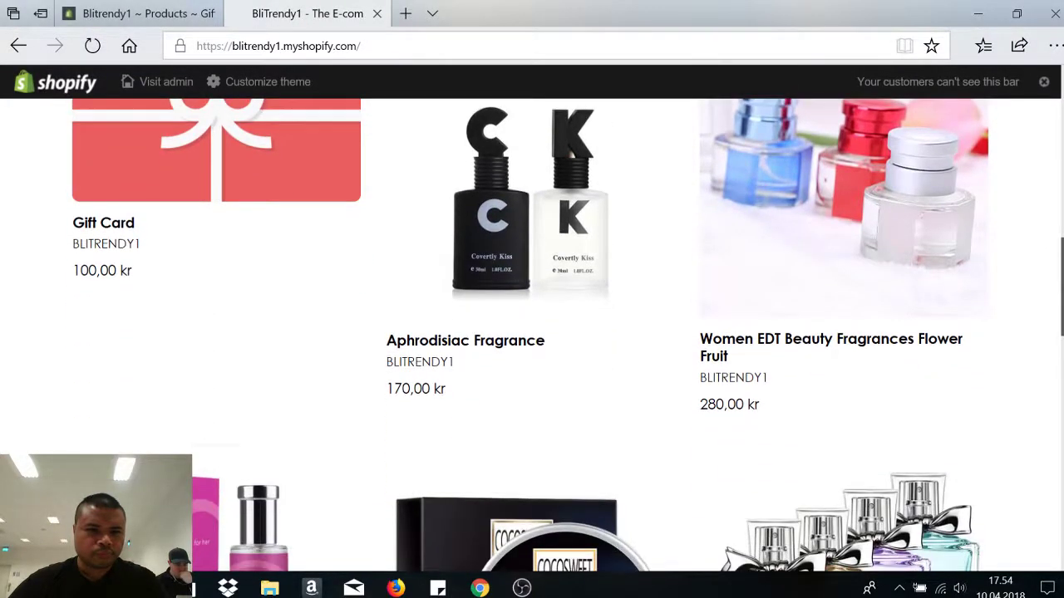
scroll(532, 332, "up", 2)
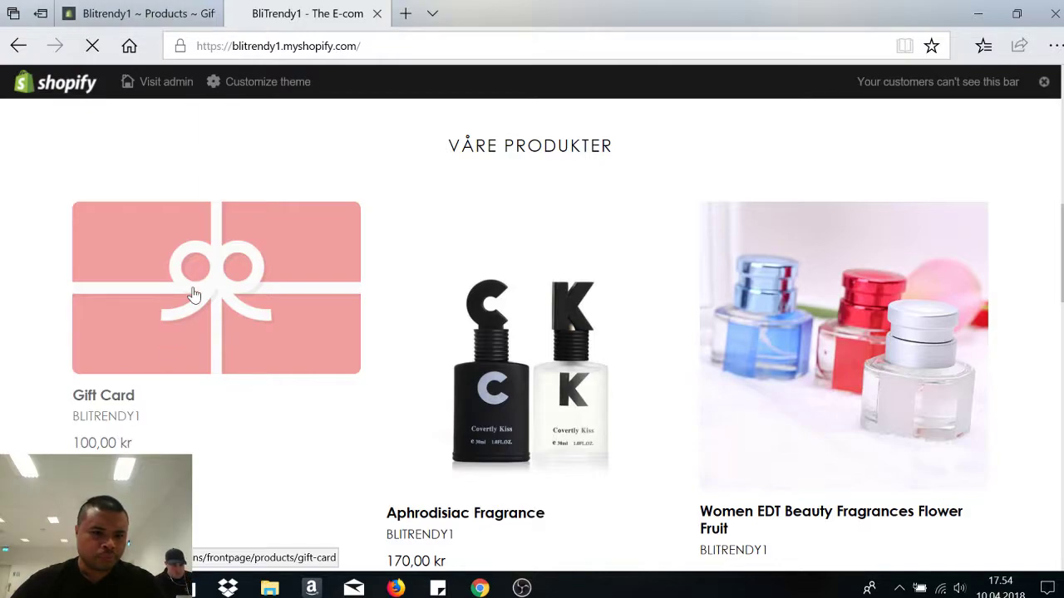
scroll(1043, 179, "down", 3)
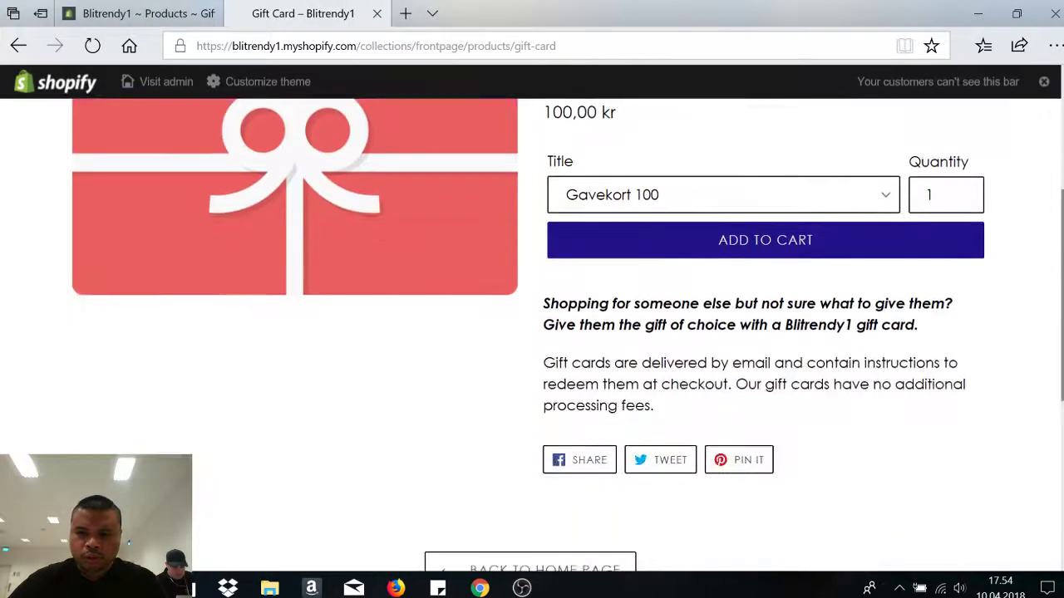
scroll(736, 301, "up", 2)
left_click(751, 306)
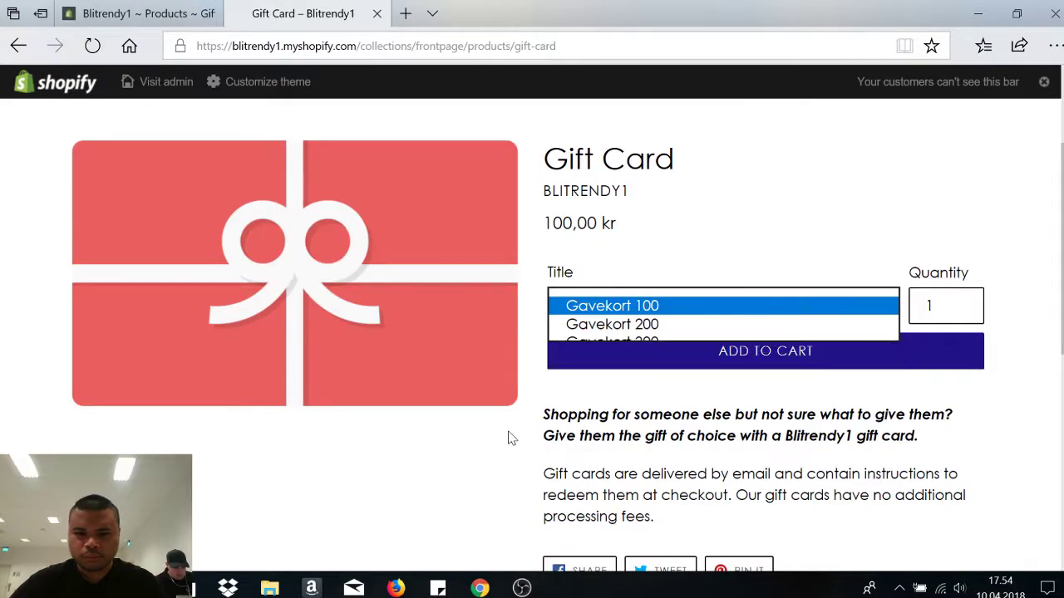
double_click(561, 436)
left_click(800, 193)
scroll(567, 318, "down", 5)
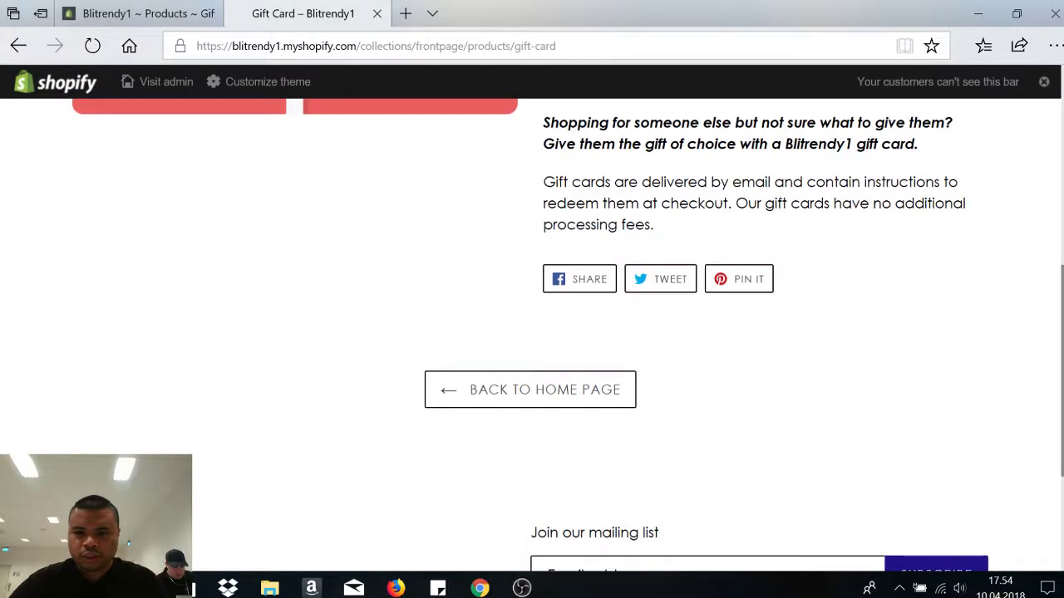
scroll(568, 318, "up", 4)
scroll(532, 333, "up", 2)
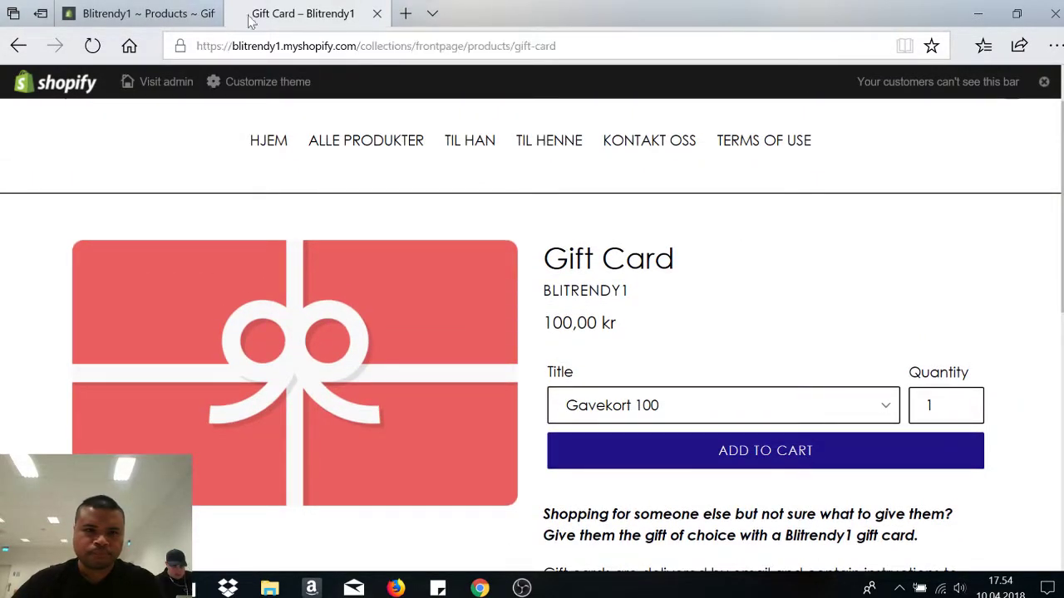
- Retitle the Gavekort 100 variant as 'Gavekort (4 variants)' in the admin and save
left_click(158, 10)
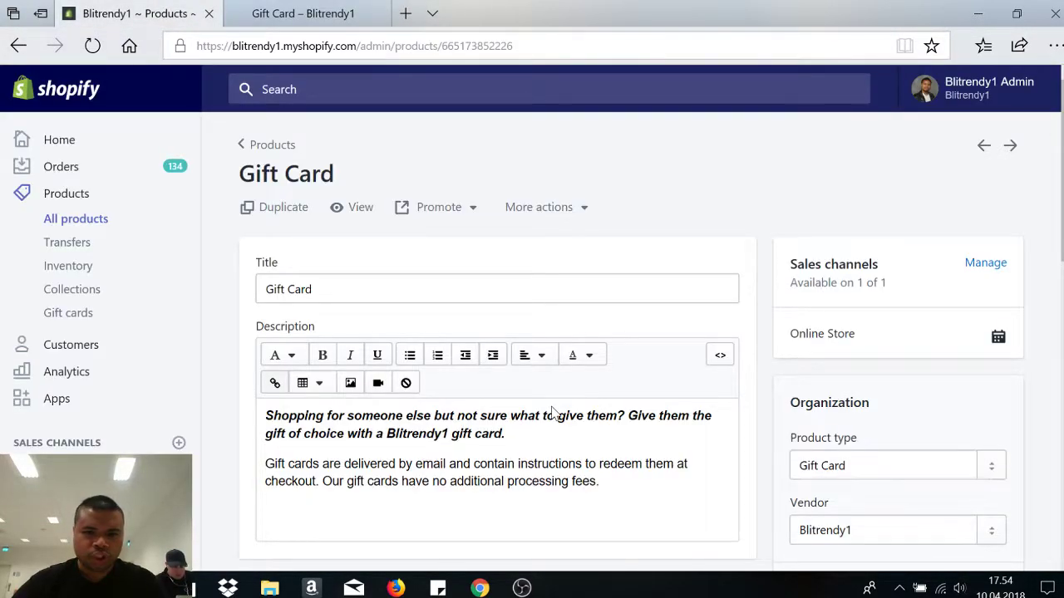
scroll(958, 237, "down", 8)
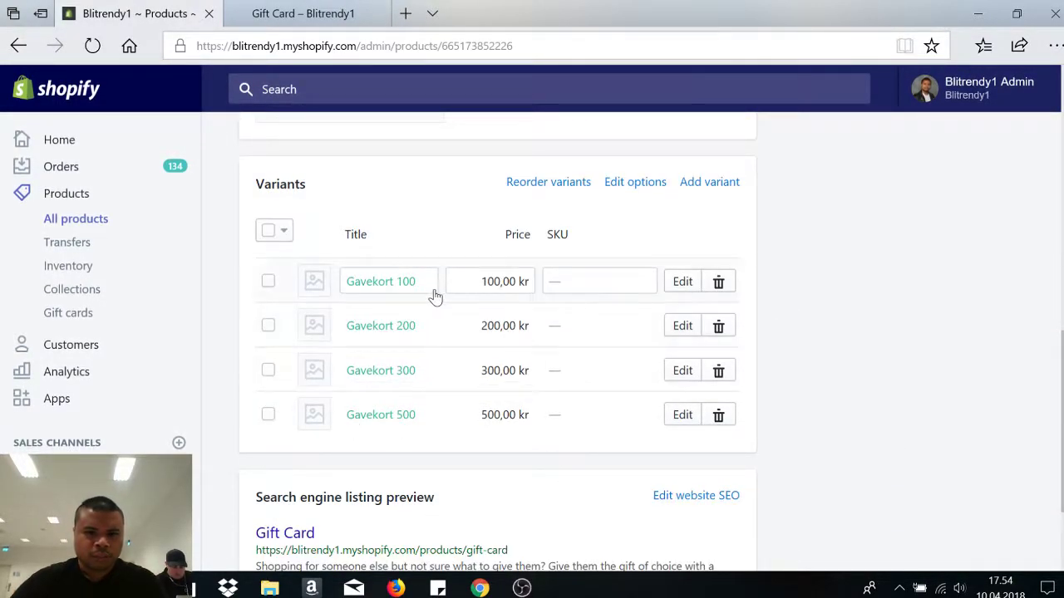
left_click(301, 13)
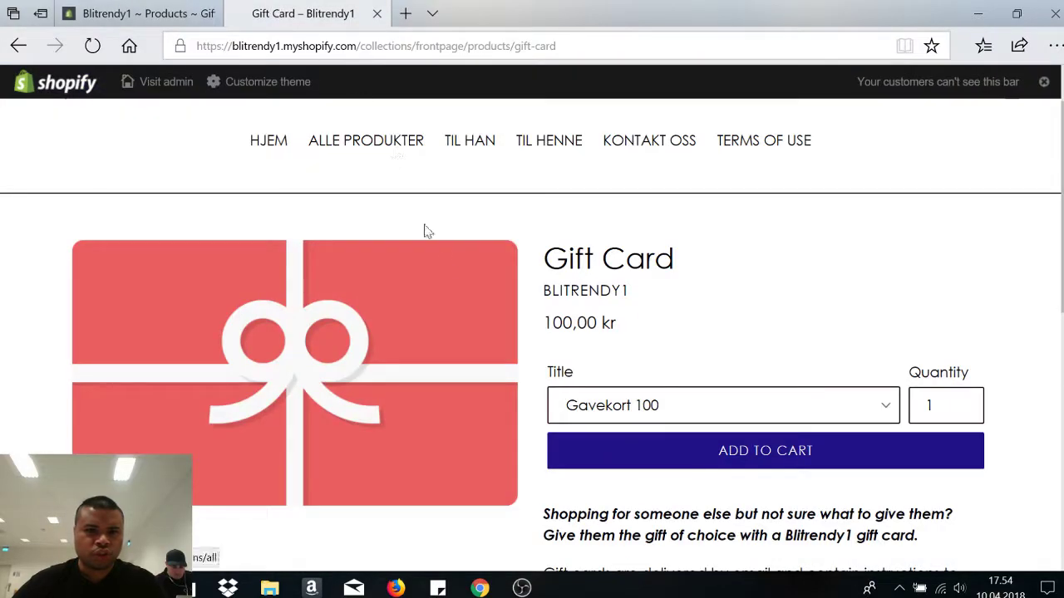
left_click(140, 14)
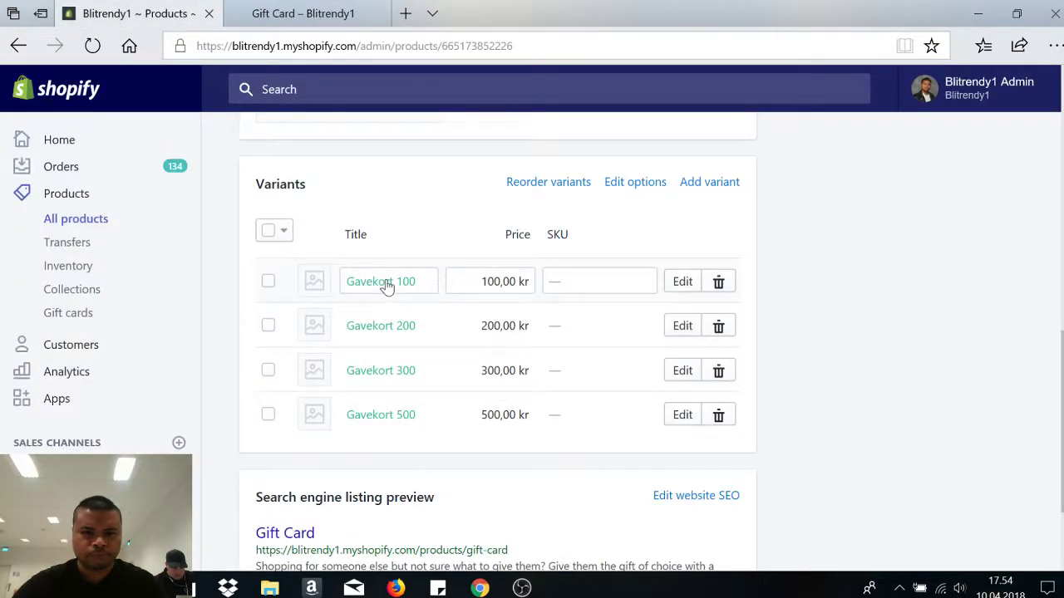
triple_click(432, 286)
left_click(427, 286)
triple_click(423, 286)
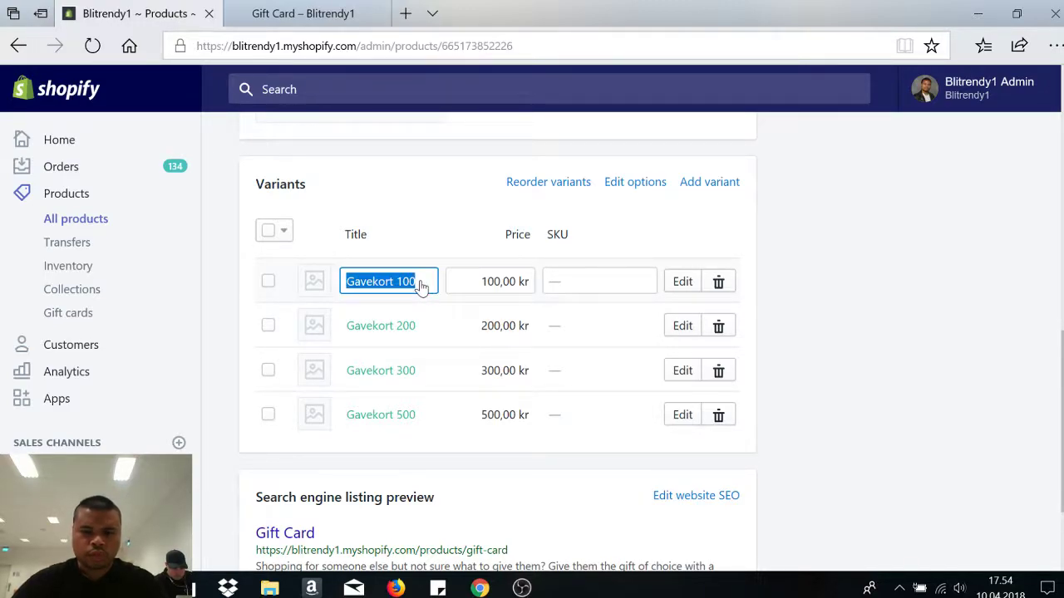
type("Gavekort (")
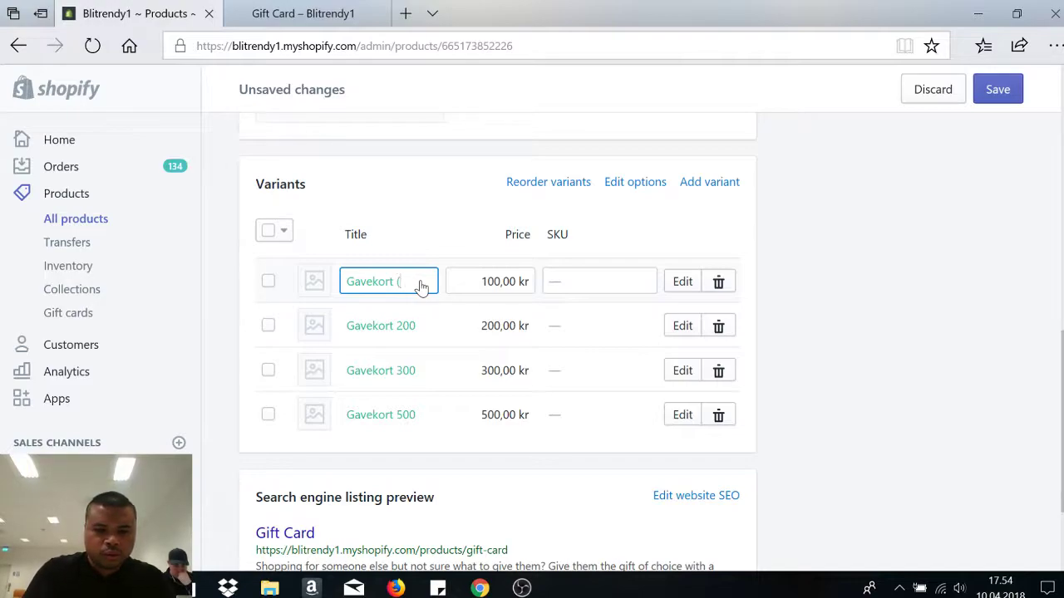
type("4 variants)")
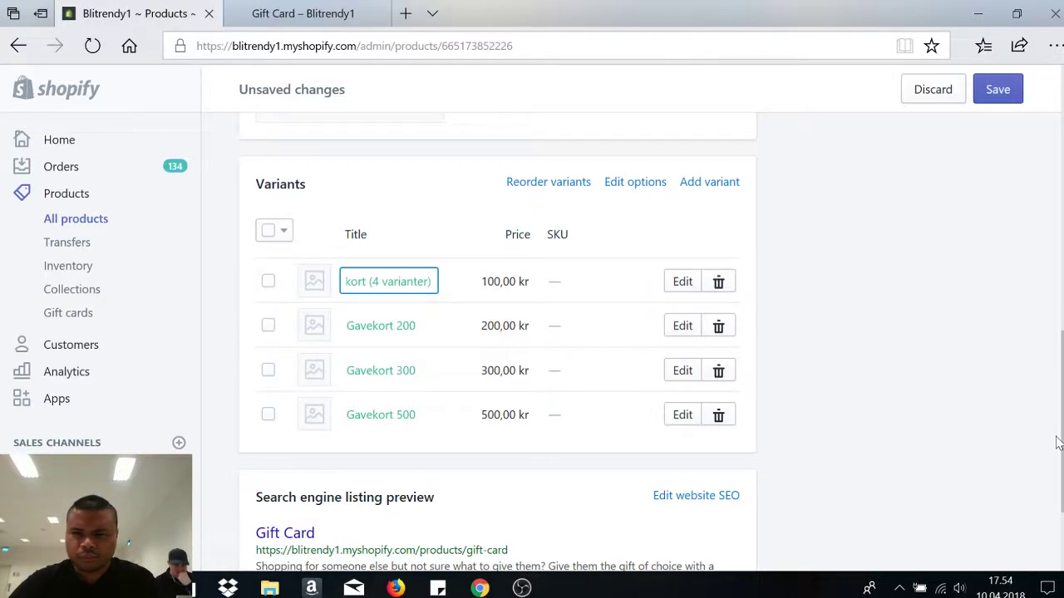
scroll(1057, 443, "down", 3)
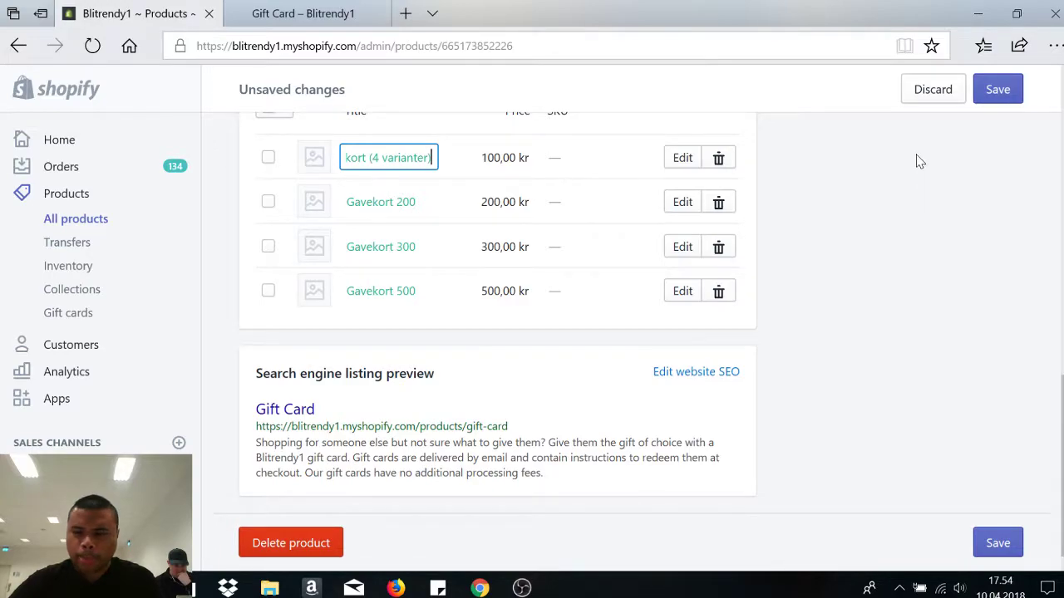
left_click(1000, 95)
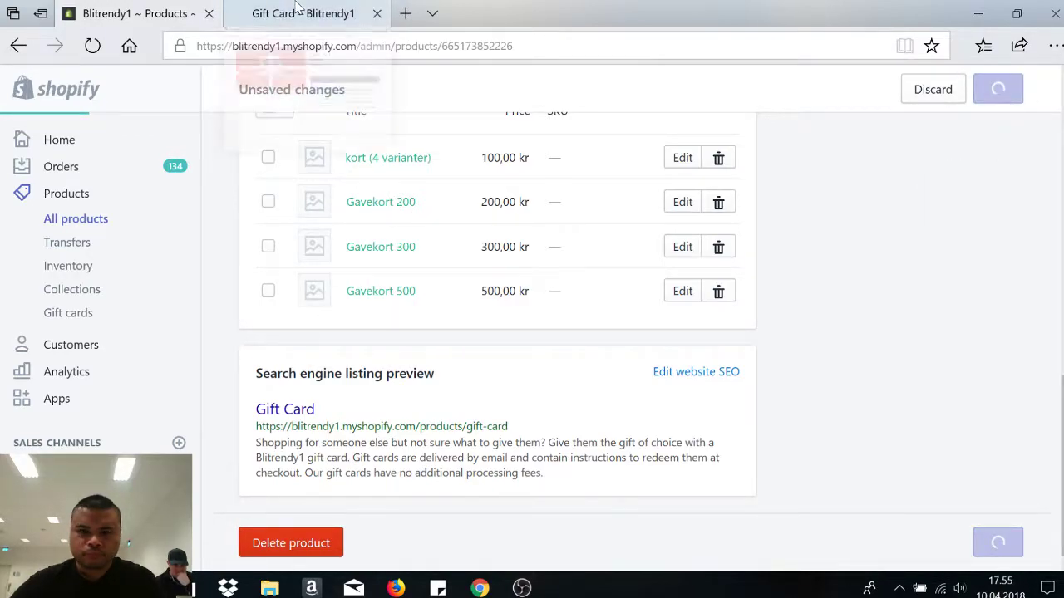
- Reload the storefront Gift Card page and check its Title options list Gavekort 100–500
mouse_move(295, 7)
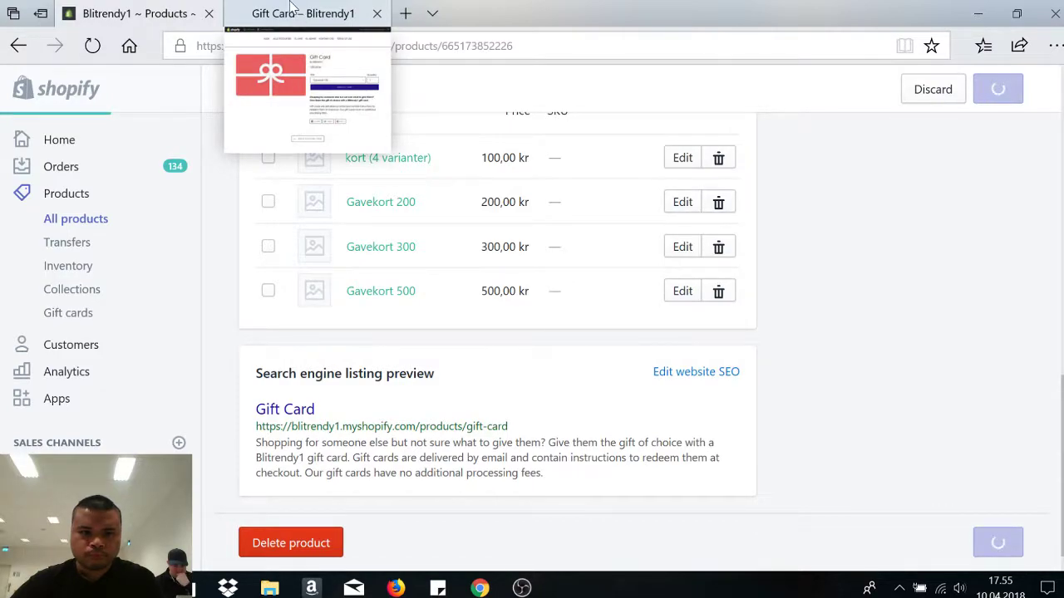
left_click(299, 7)
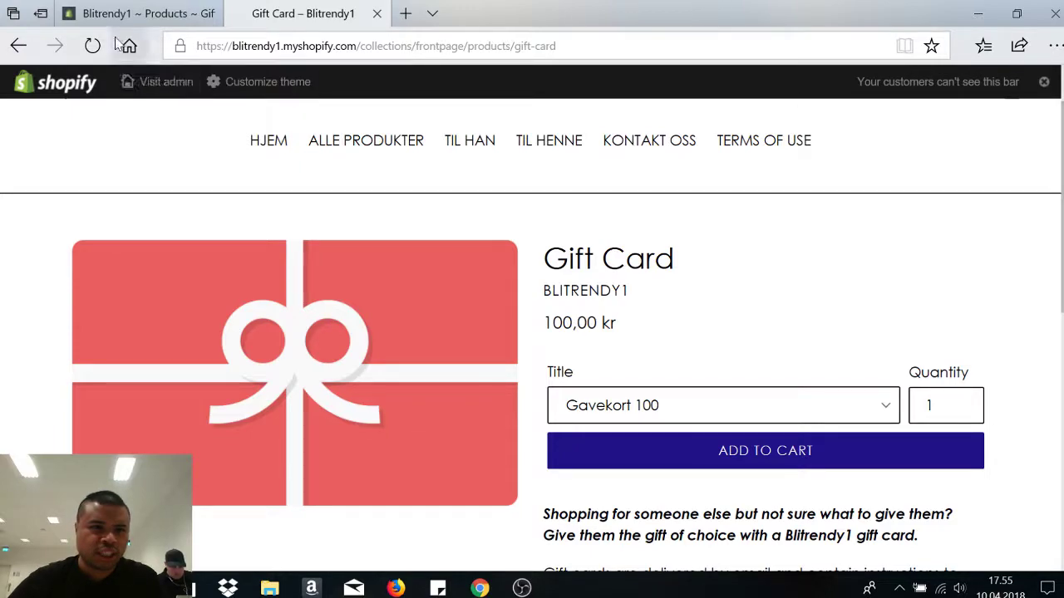
scroll(953, 263, "down", 1)
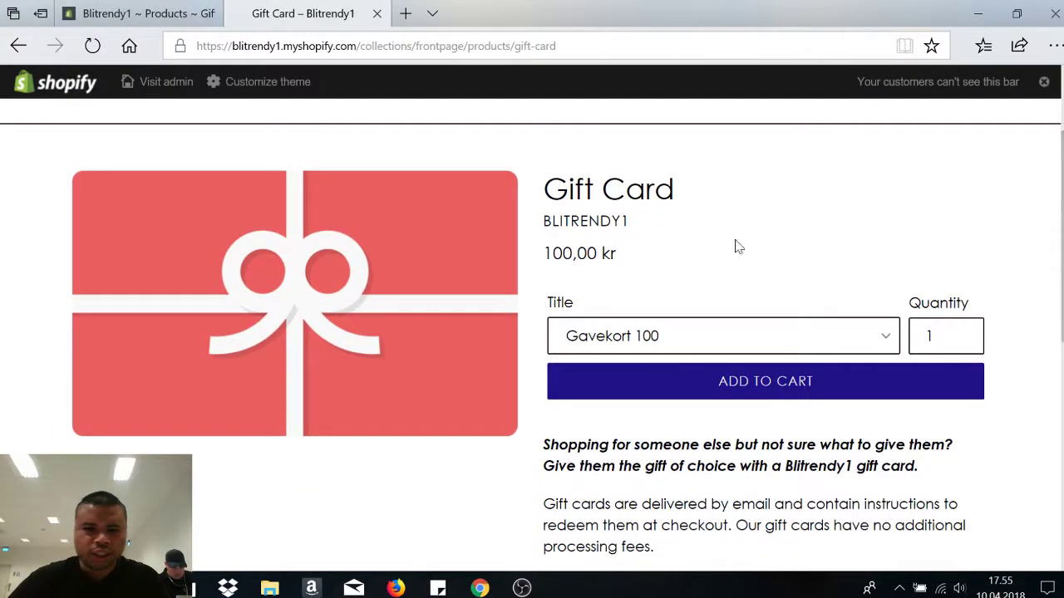
left_click(734, 342)
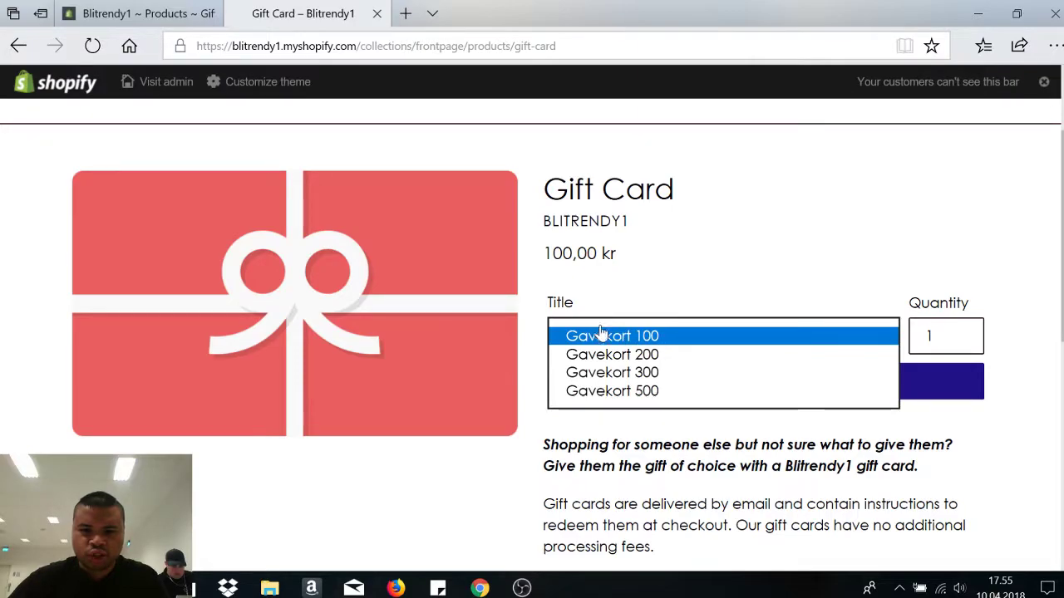
- Review the Gift Card's Gavekort variants in admin, check the storefront listing, then return to admin
left_click(106, 6)
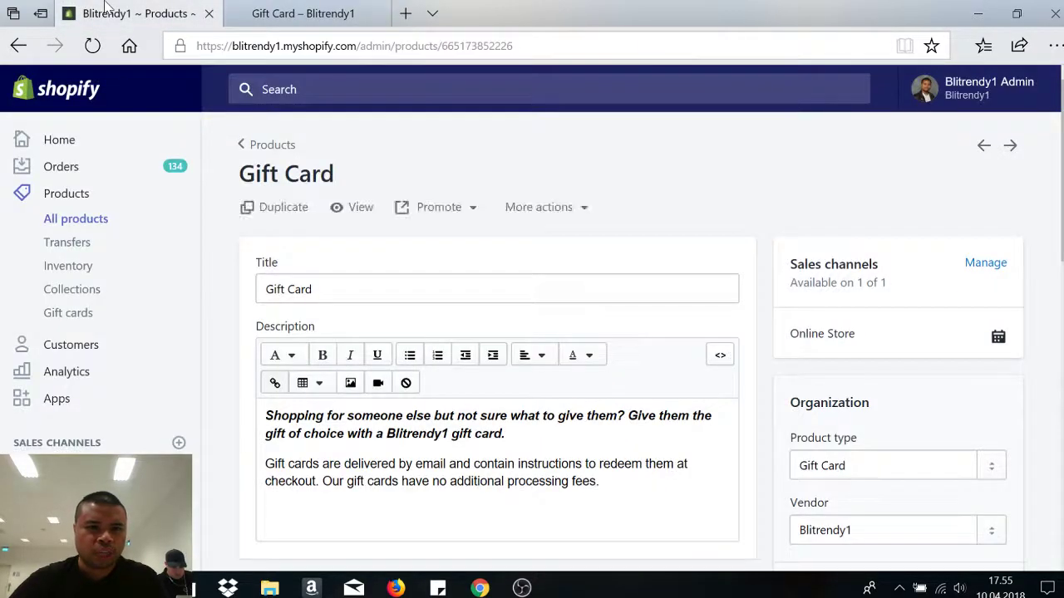
scroll(634, 226, "down", 2)
scroll(498, 332, "down", 6)
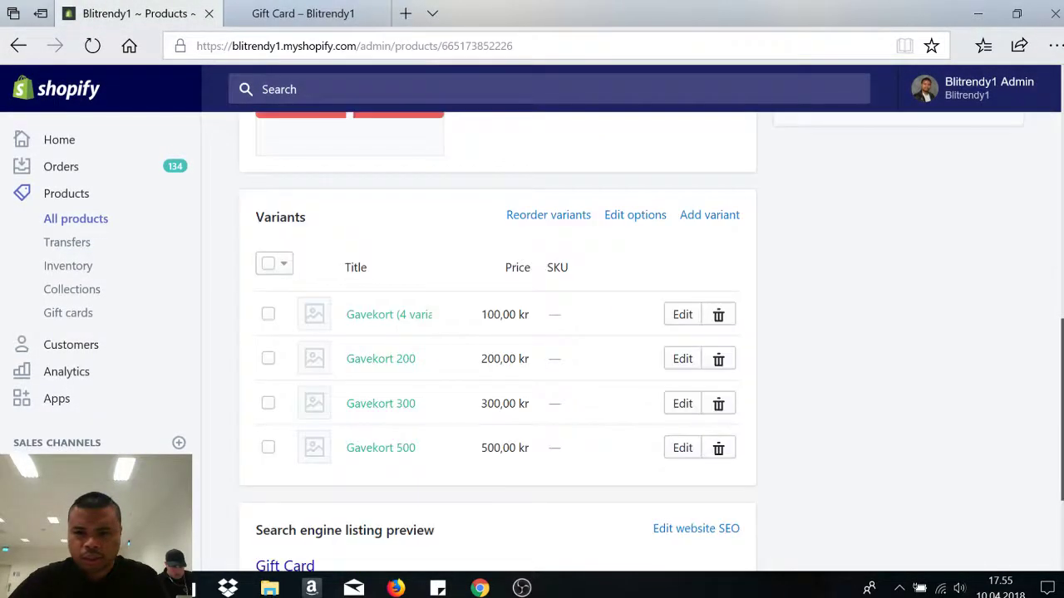
scroll(499, 333, "up", 1)
scroll(499, 332, "down", 1)
scroll(498, 332, "down", 3)
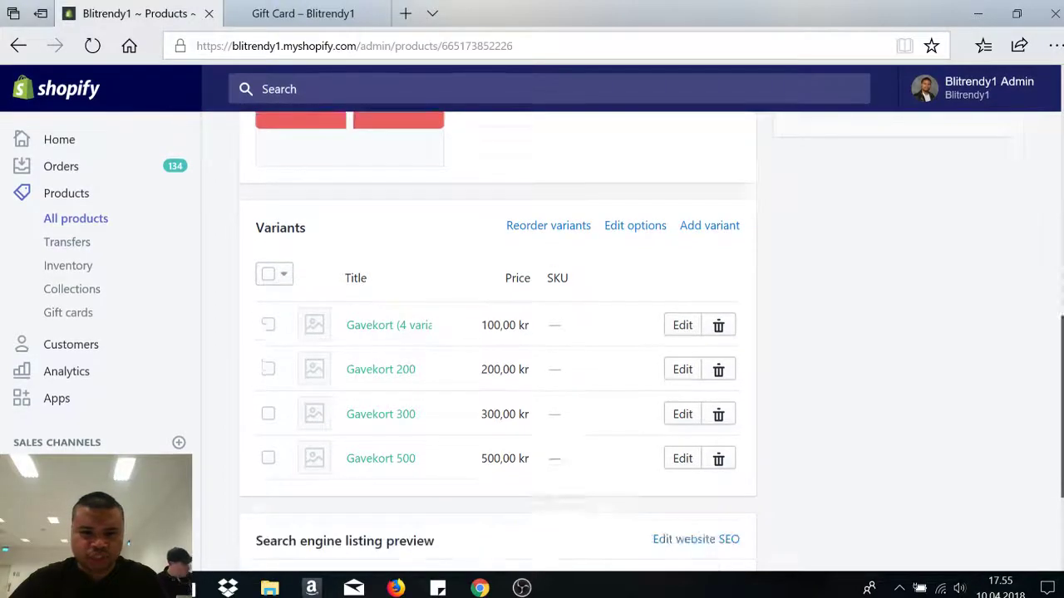
scroll(498, 332, "up", 4)
scroll(499, 332, "up", 7)
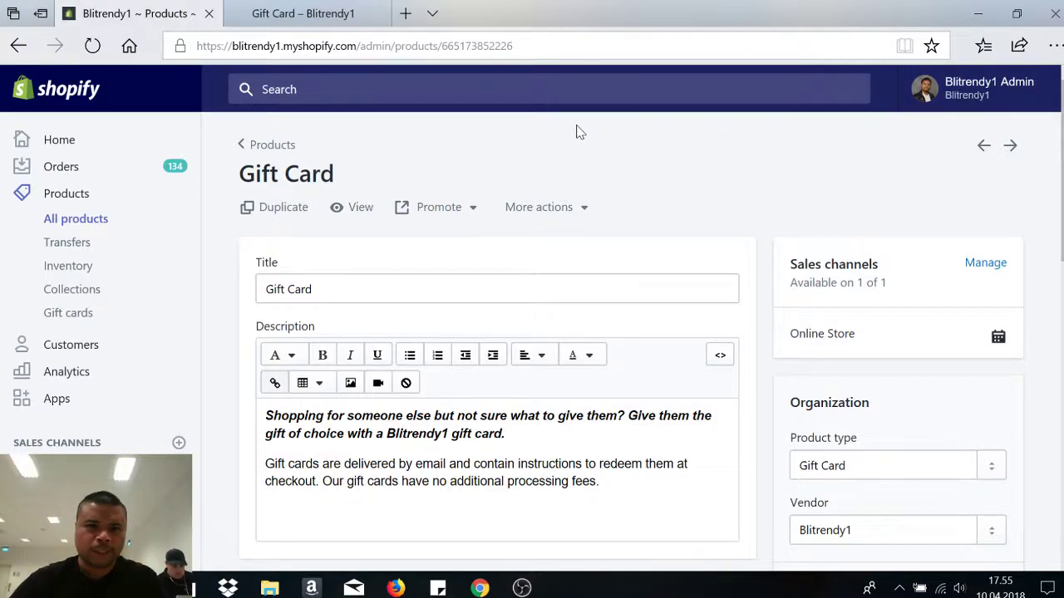
left_click(281, 8)
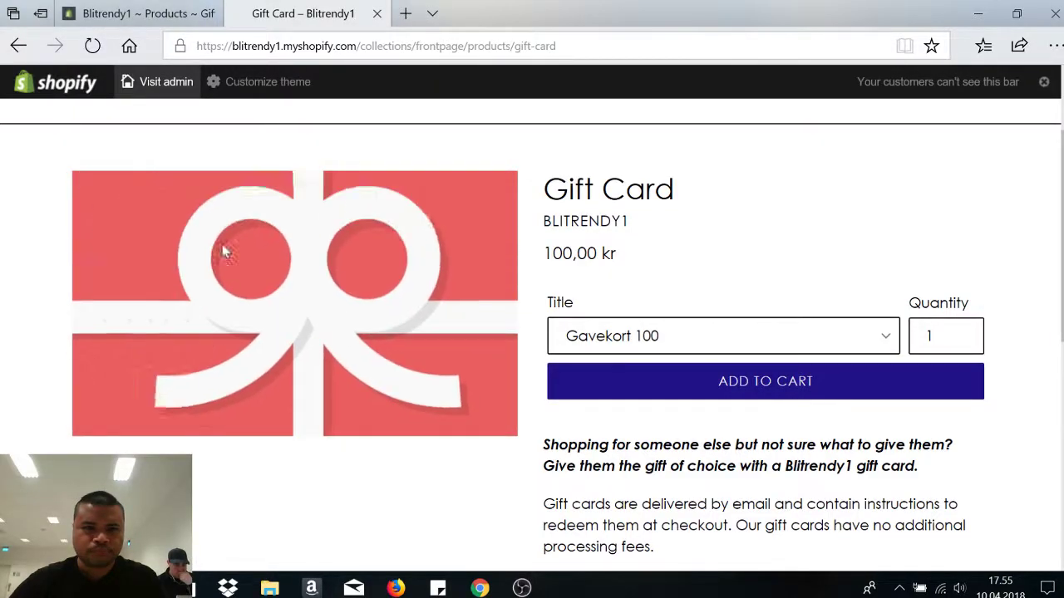
key("ctrl+Tab")
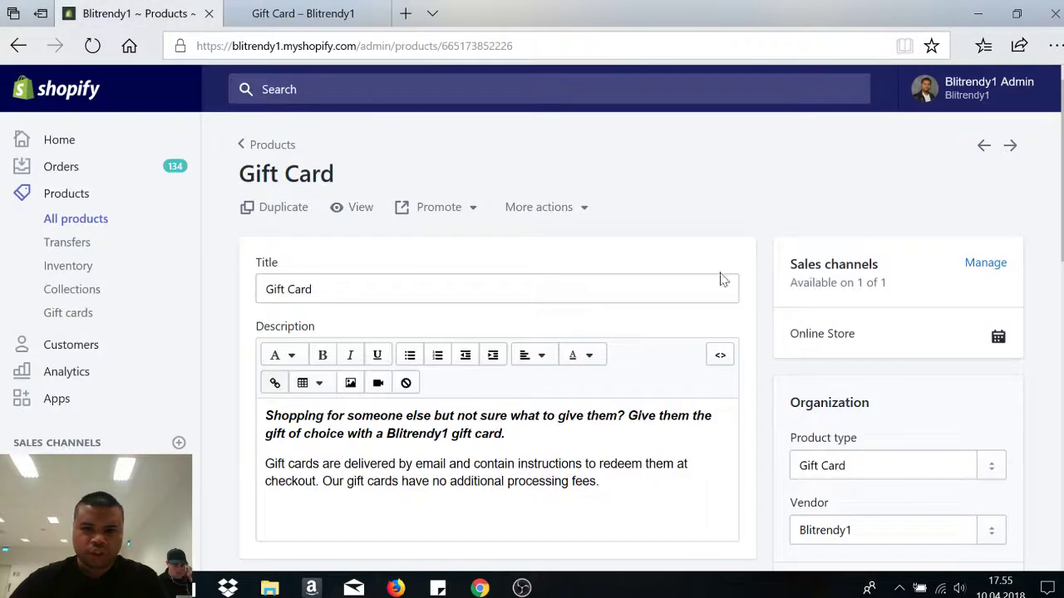